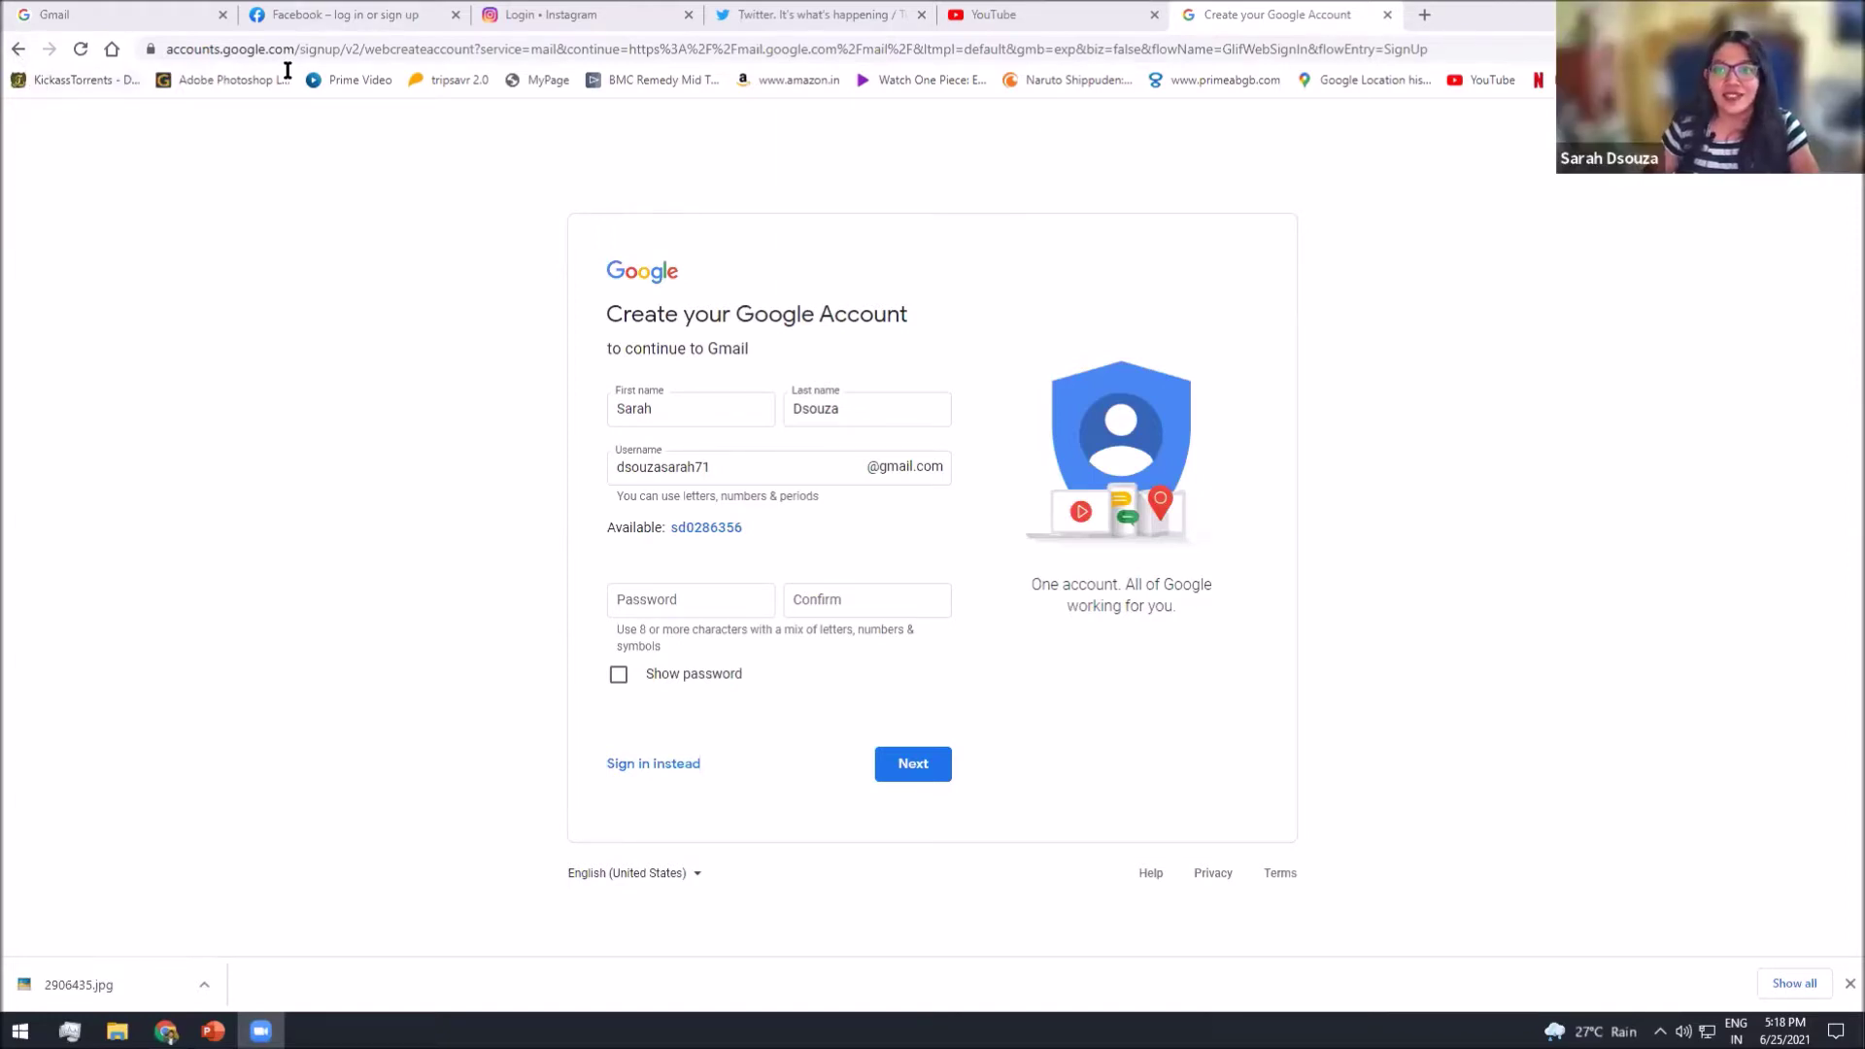
- Select the current web address in Chrome's address bar so it can be replaced
click(528, 56)
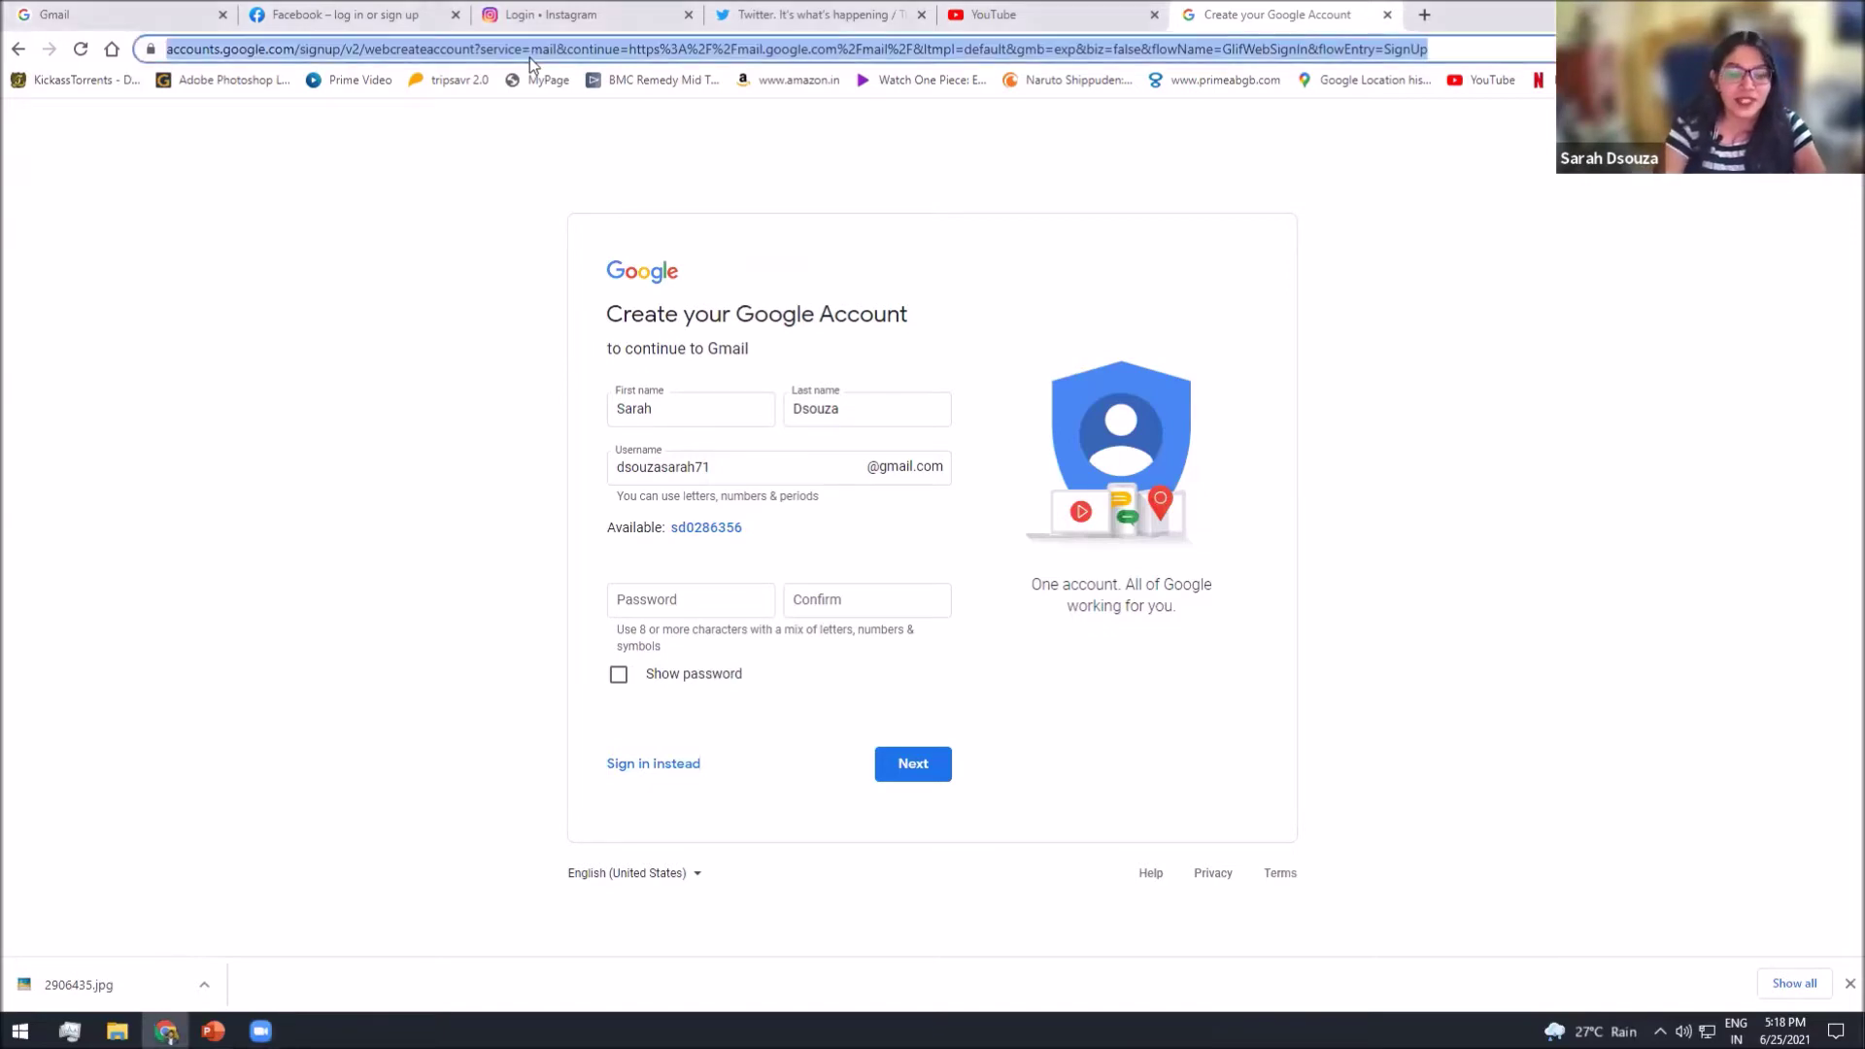
- Search for gmail and start creating a new Google account for personal use
text(gmail)
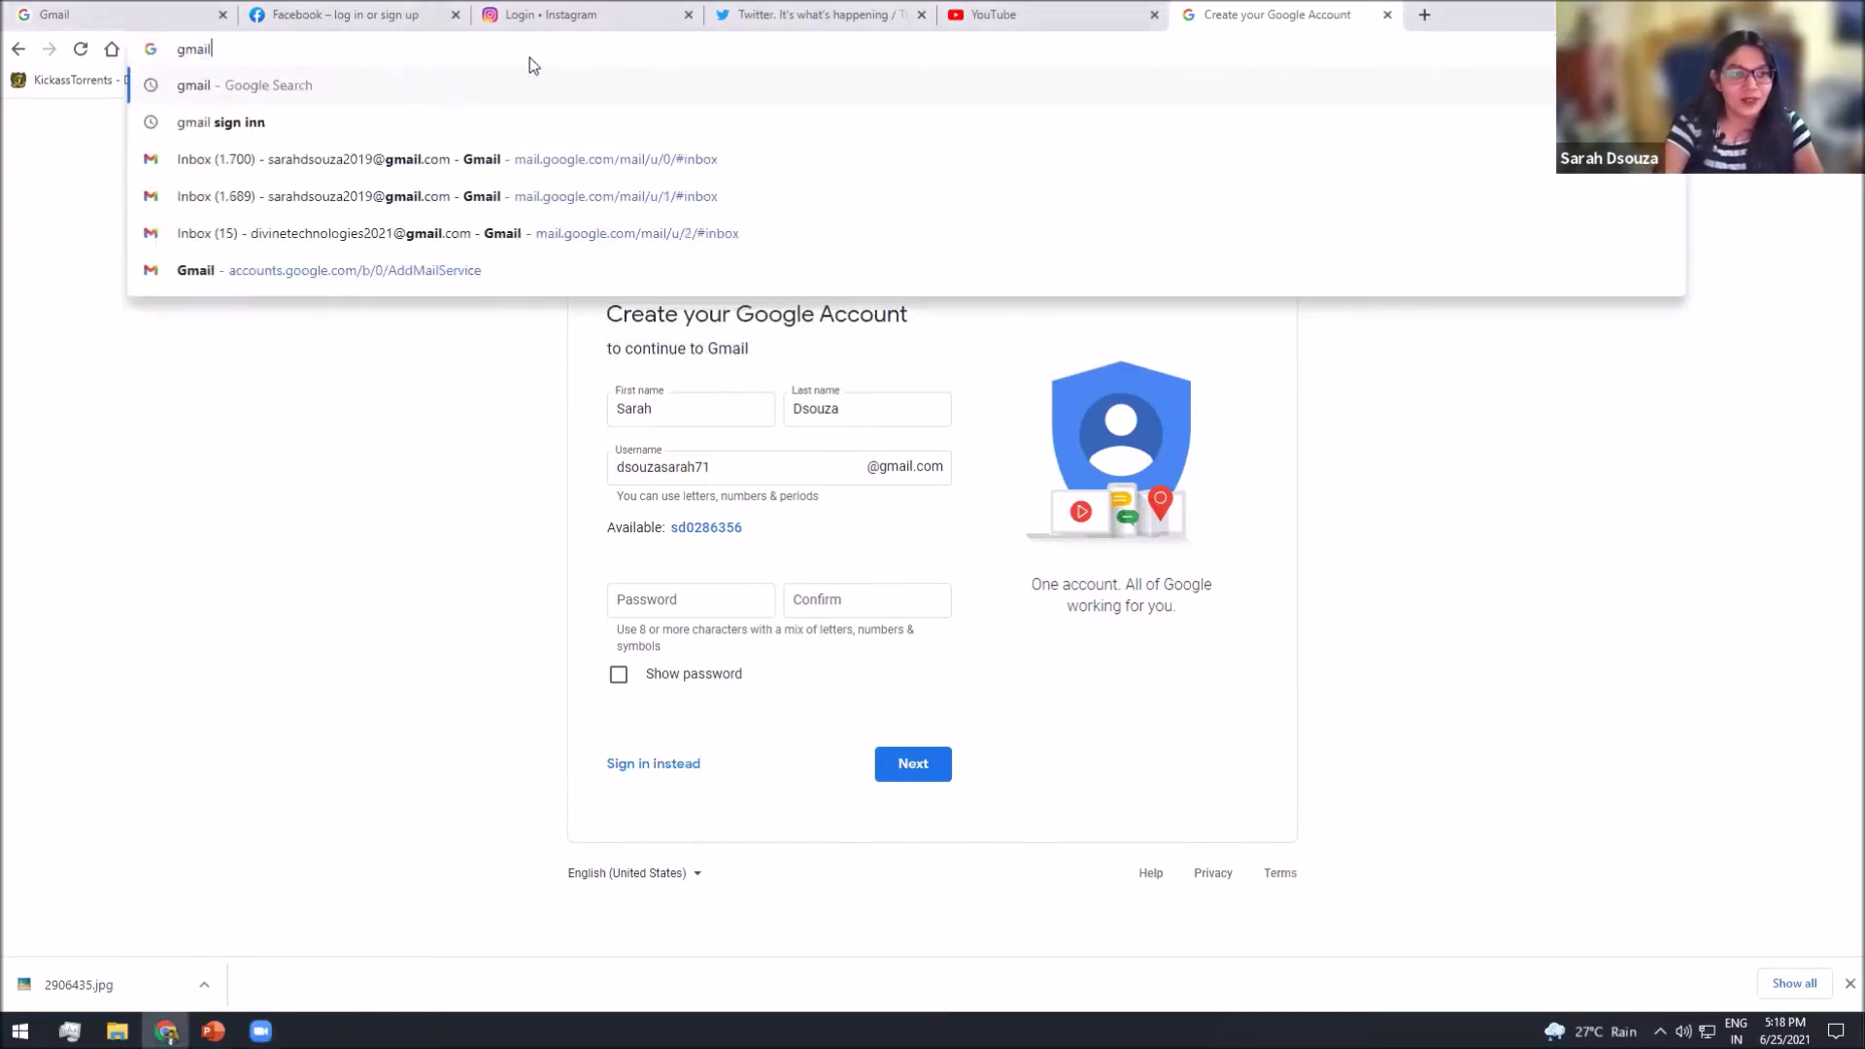
key(Return)
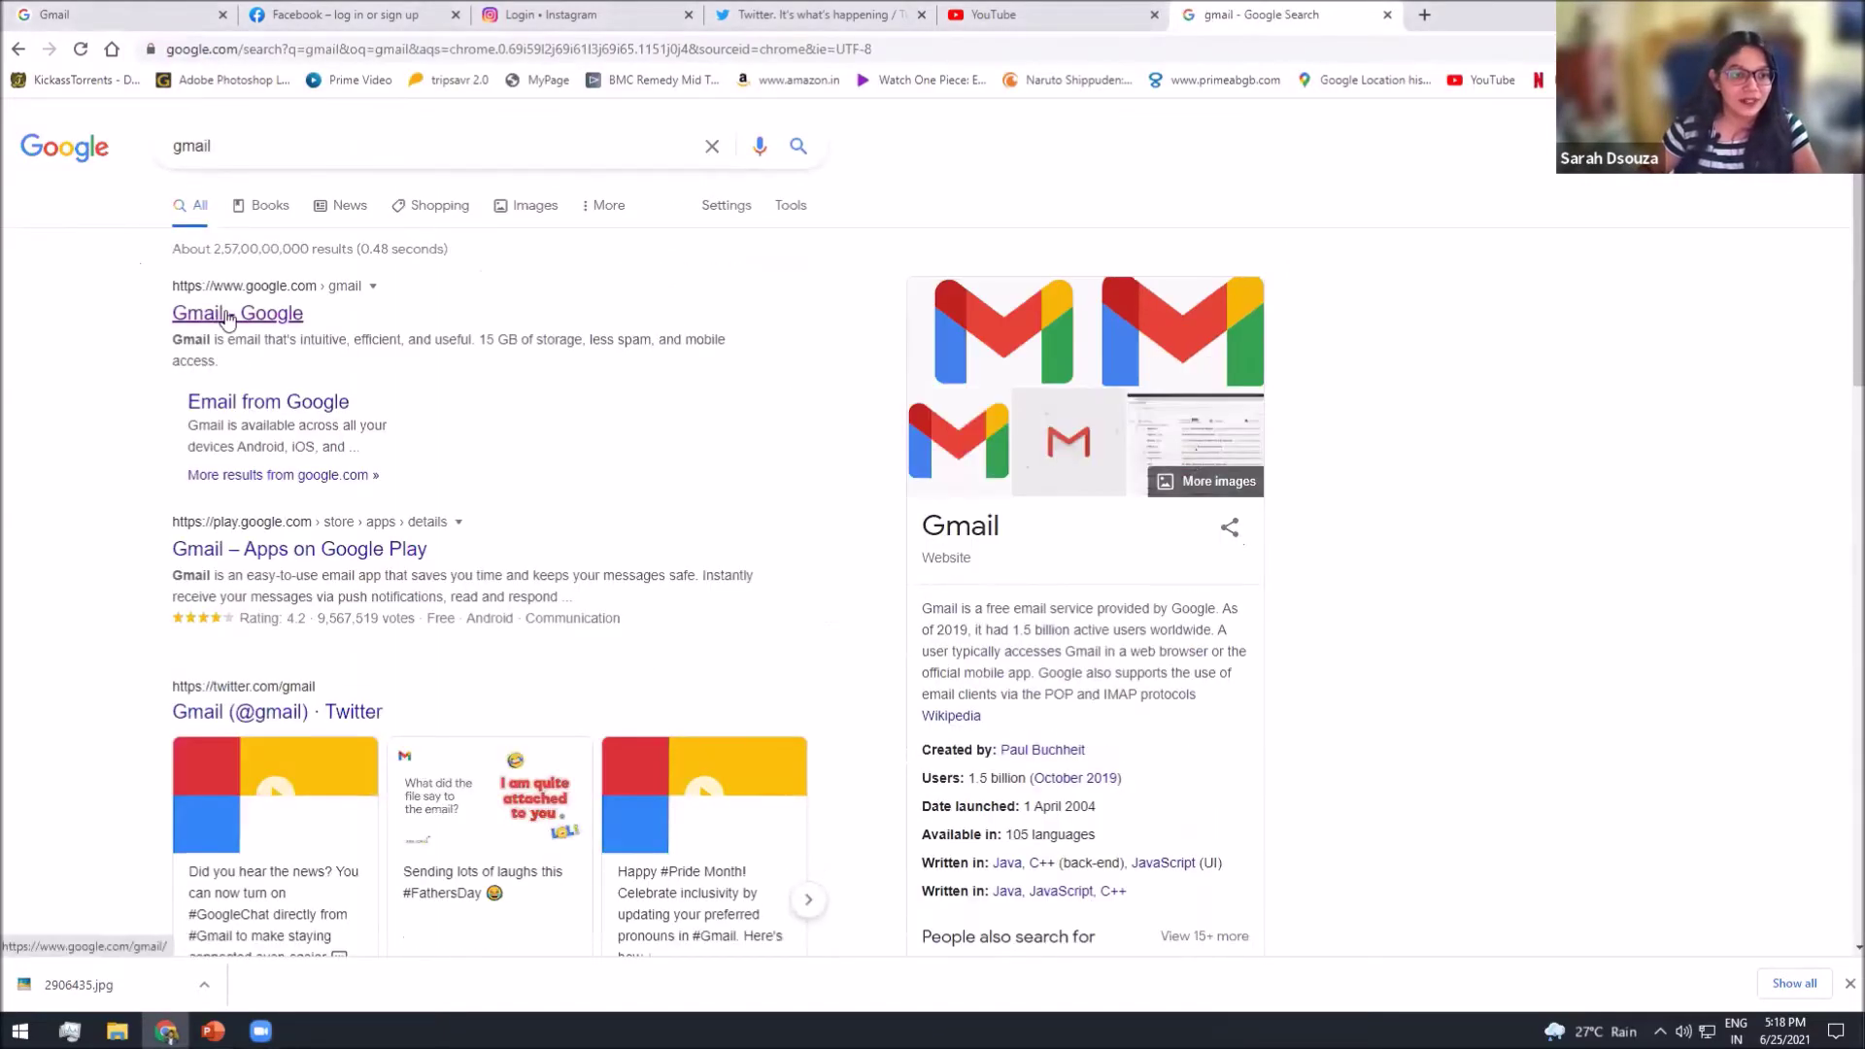
click(226, 315)
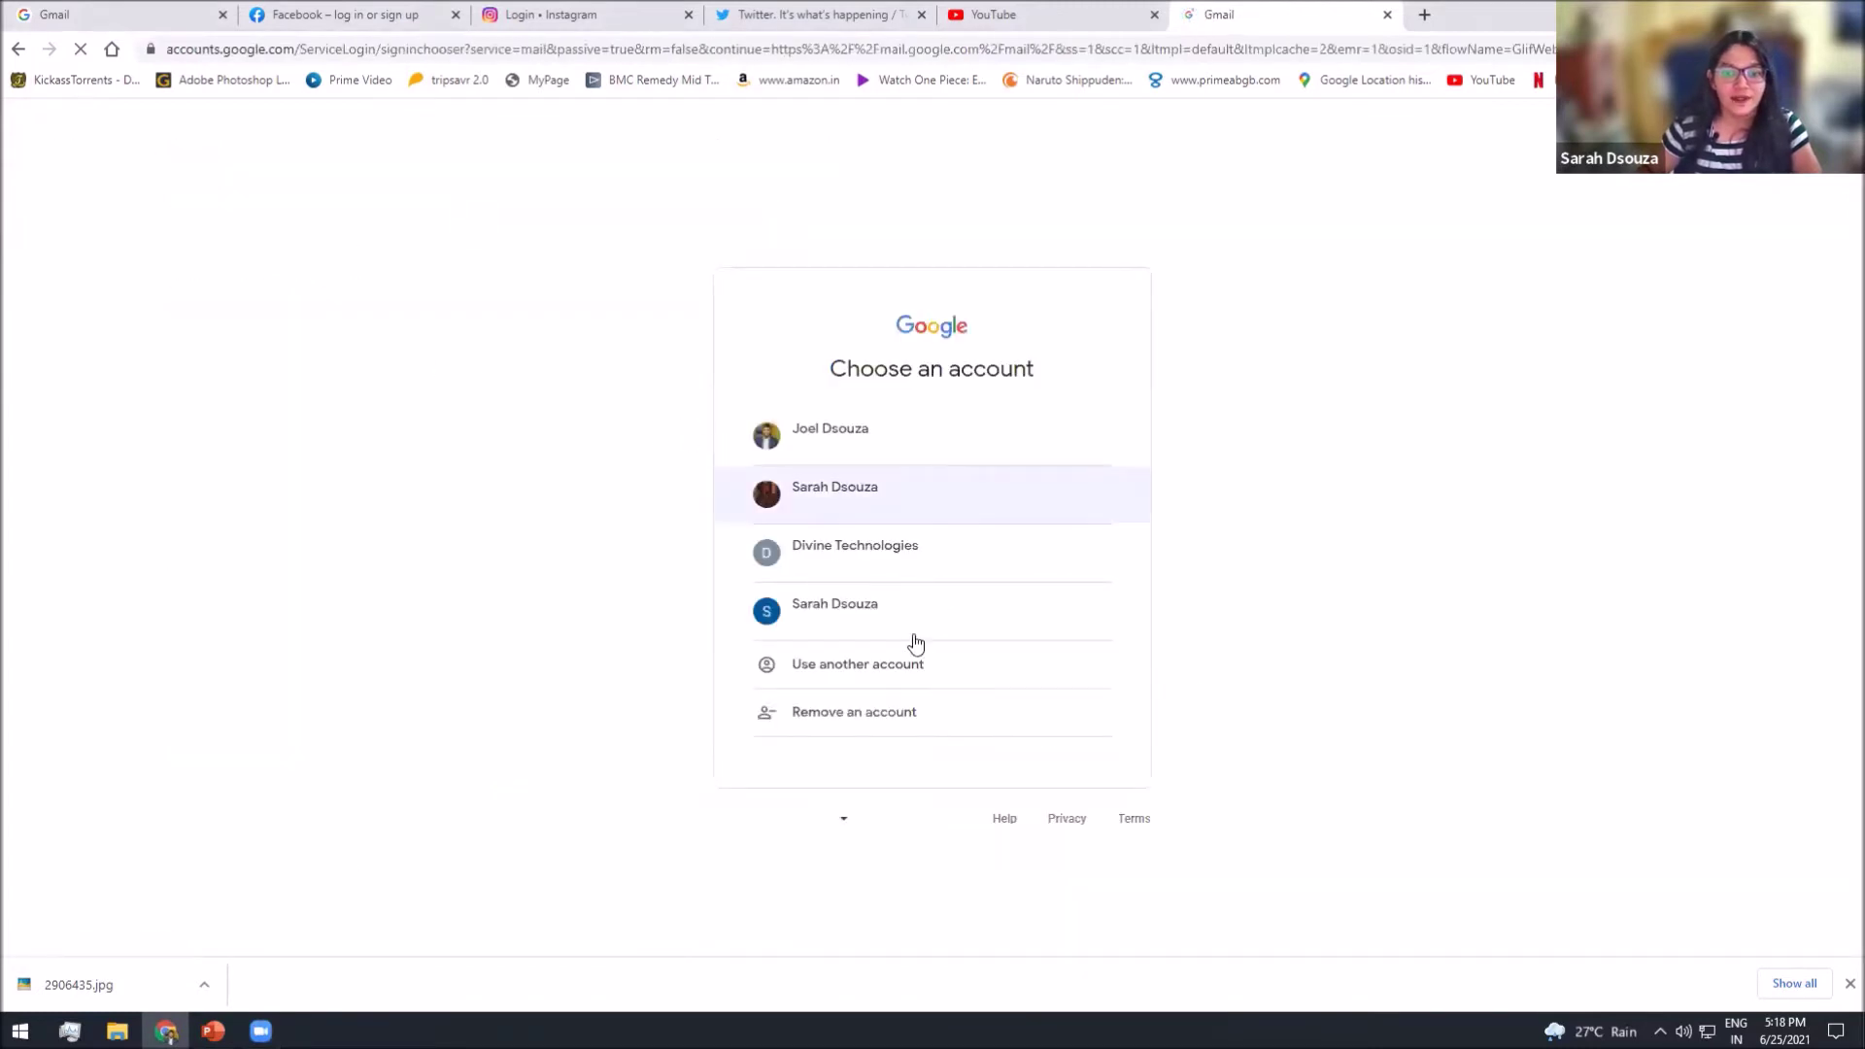
click(868, 677)
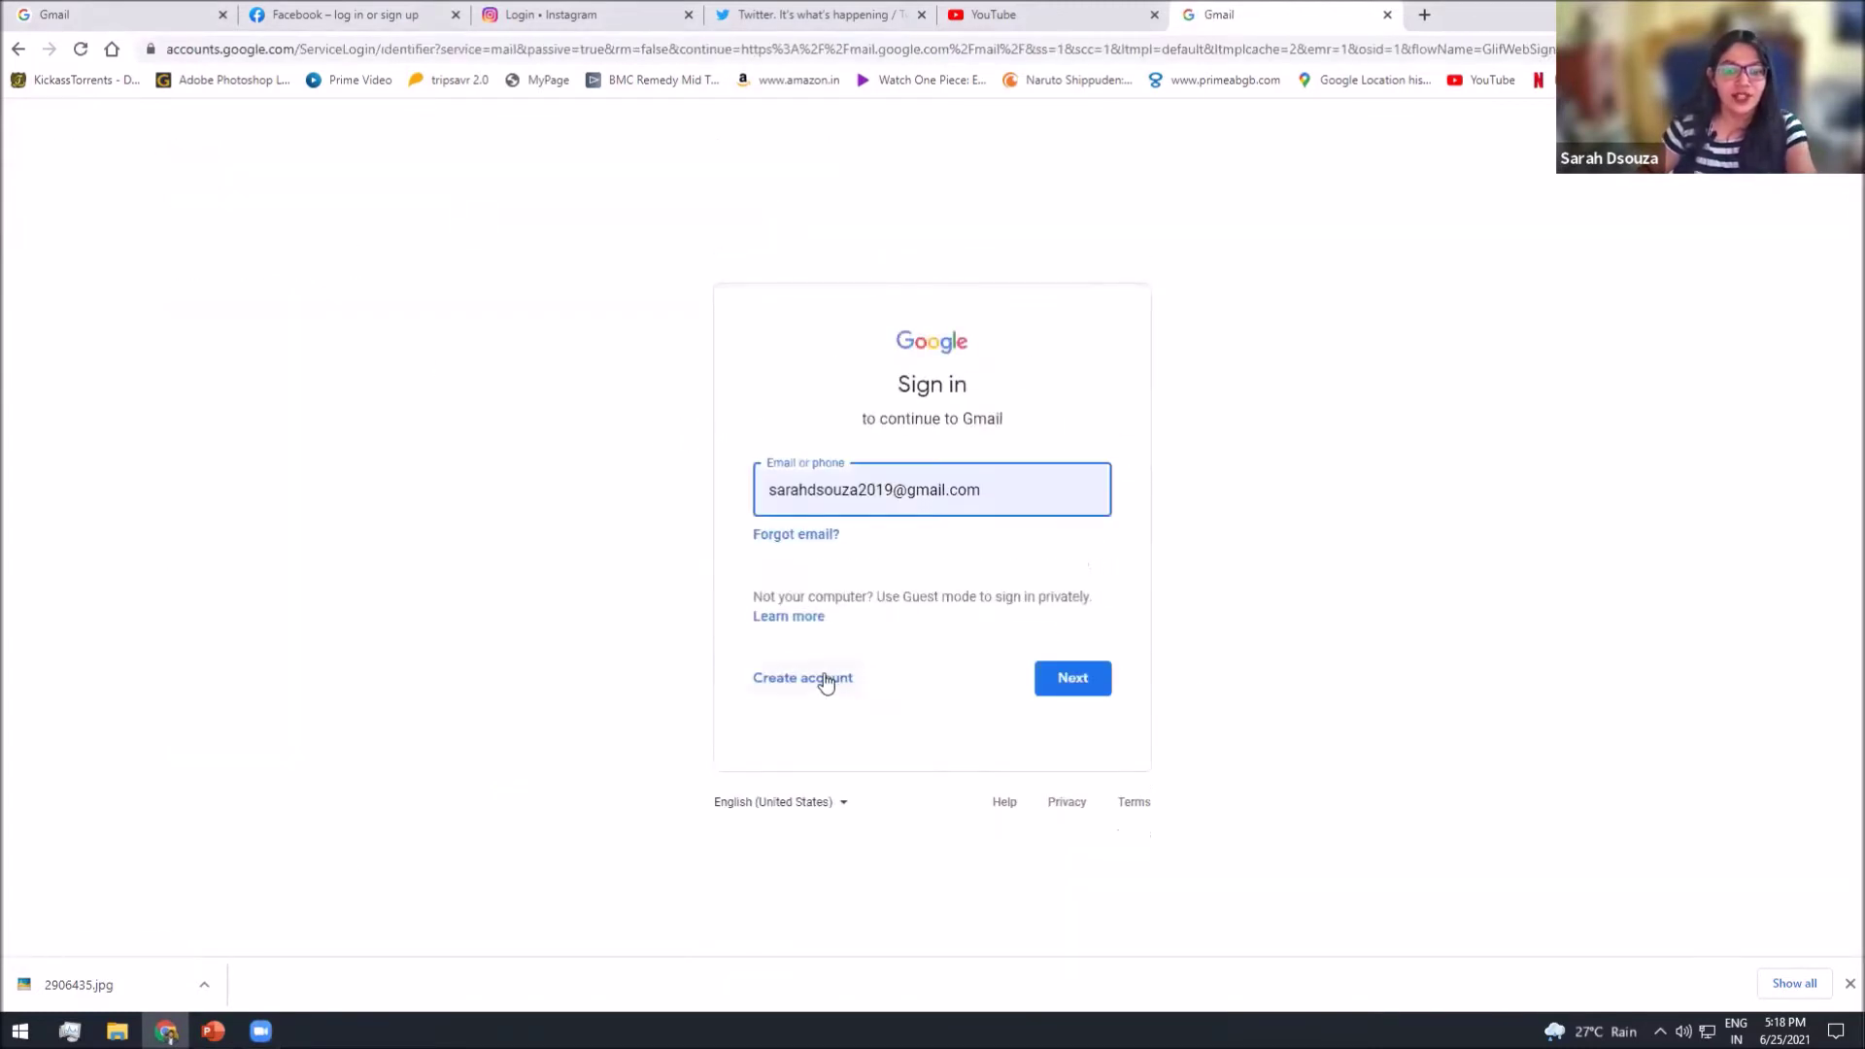
click(825, 680)
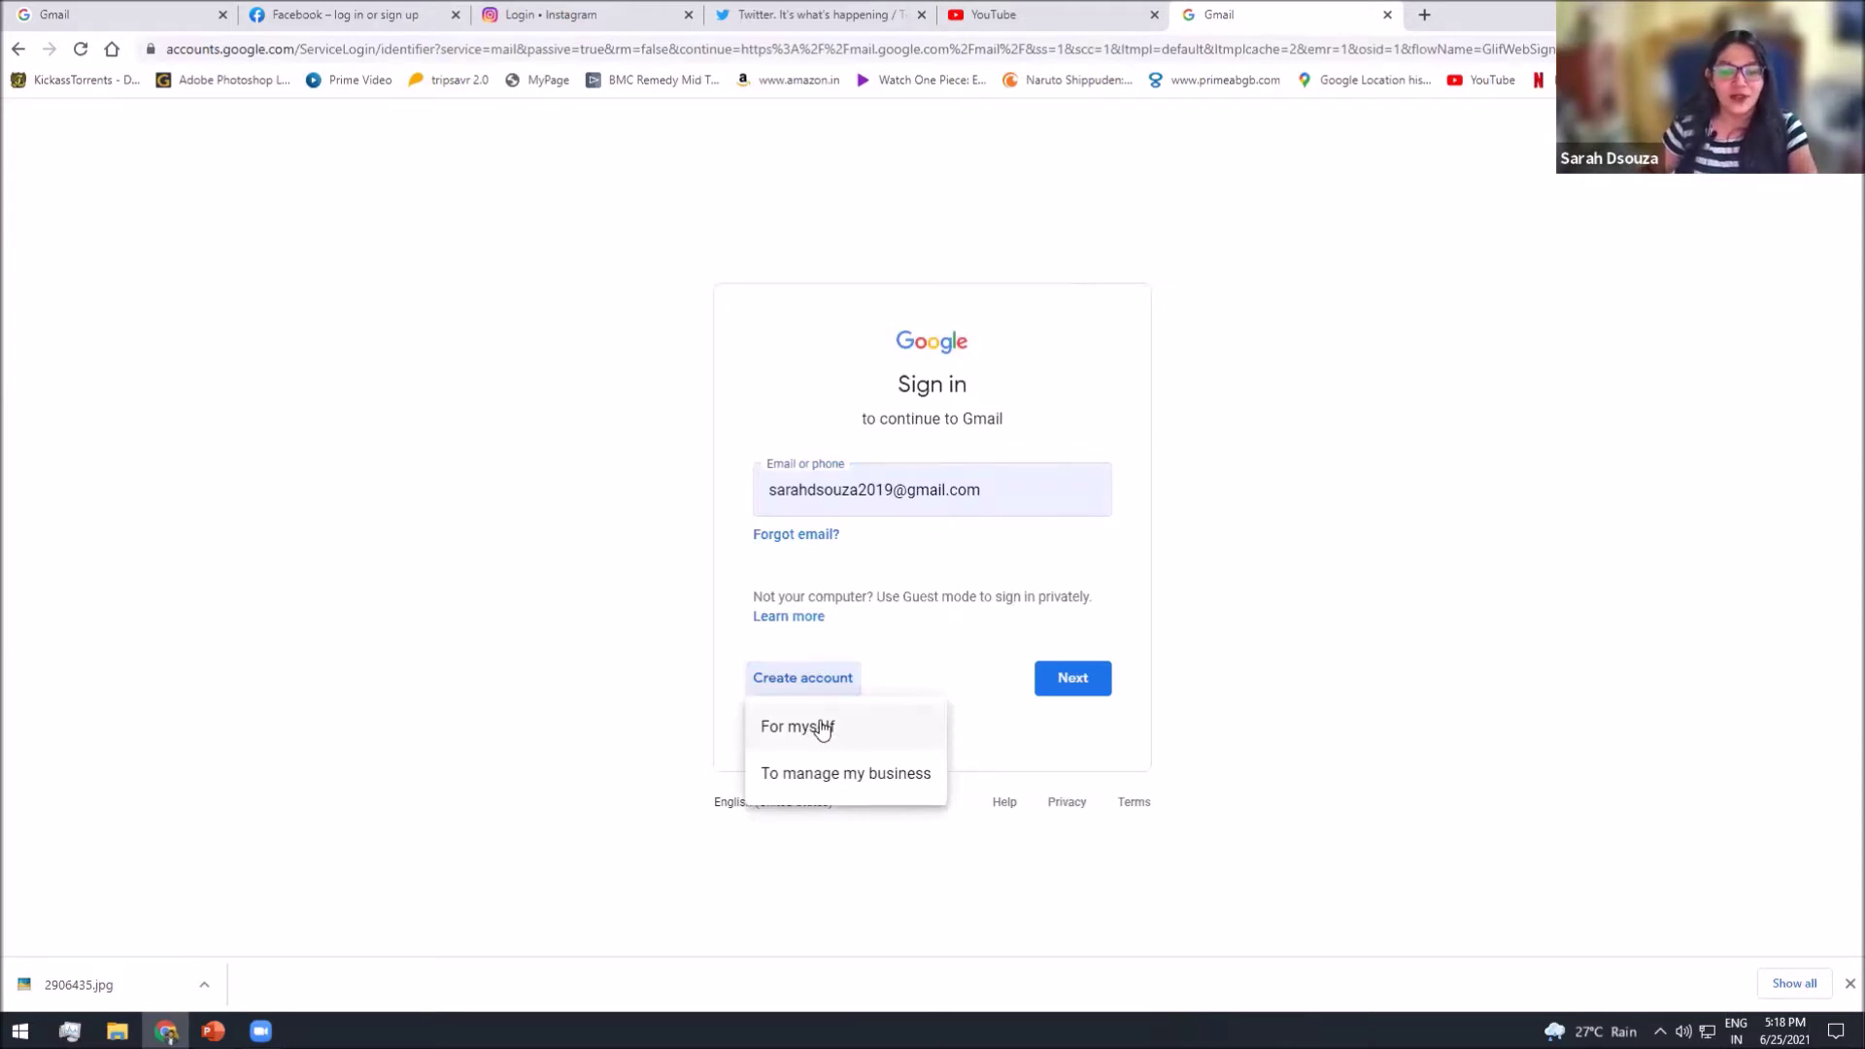
click(822, 729)
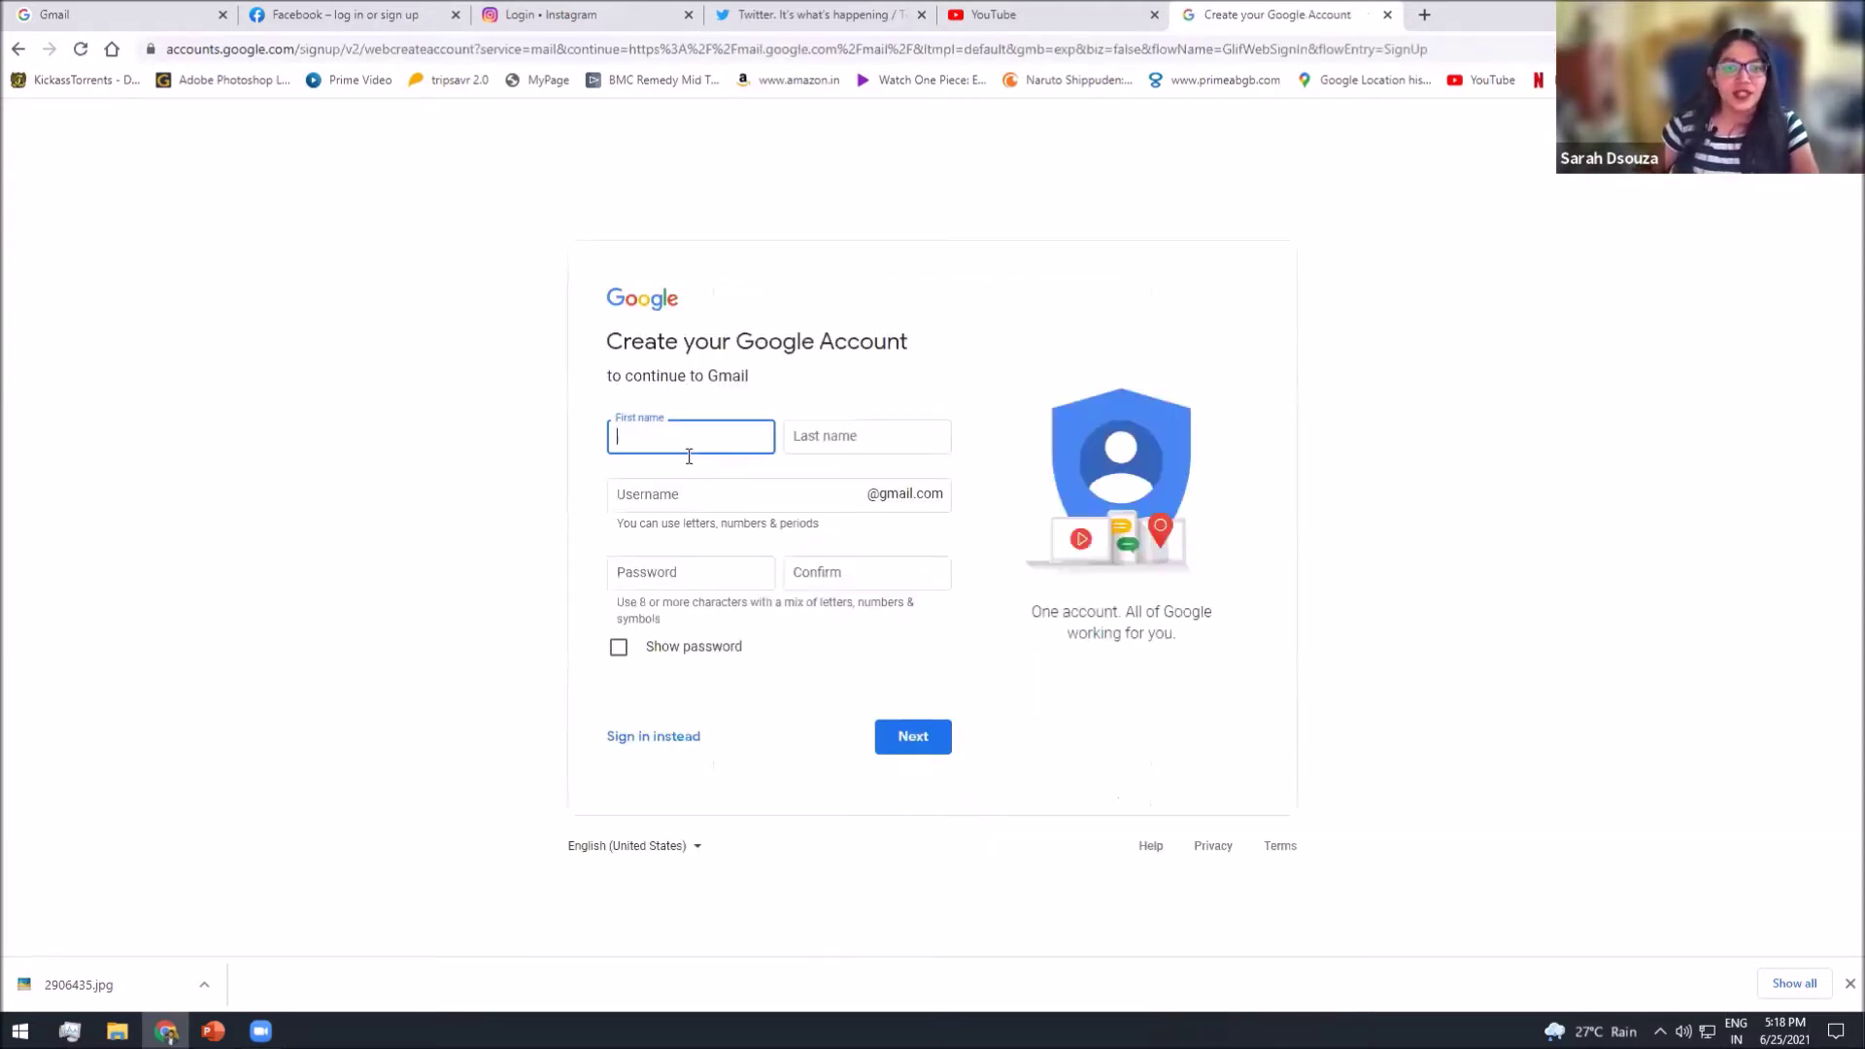
- Enter the account holder's first and last name and take the suggested available username
click(819, 435)
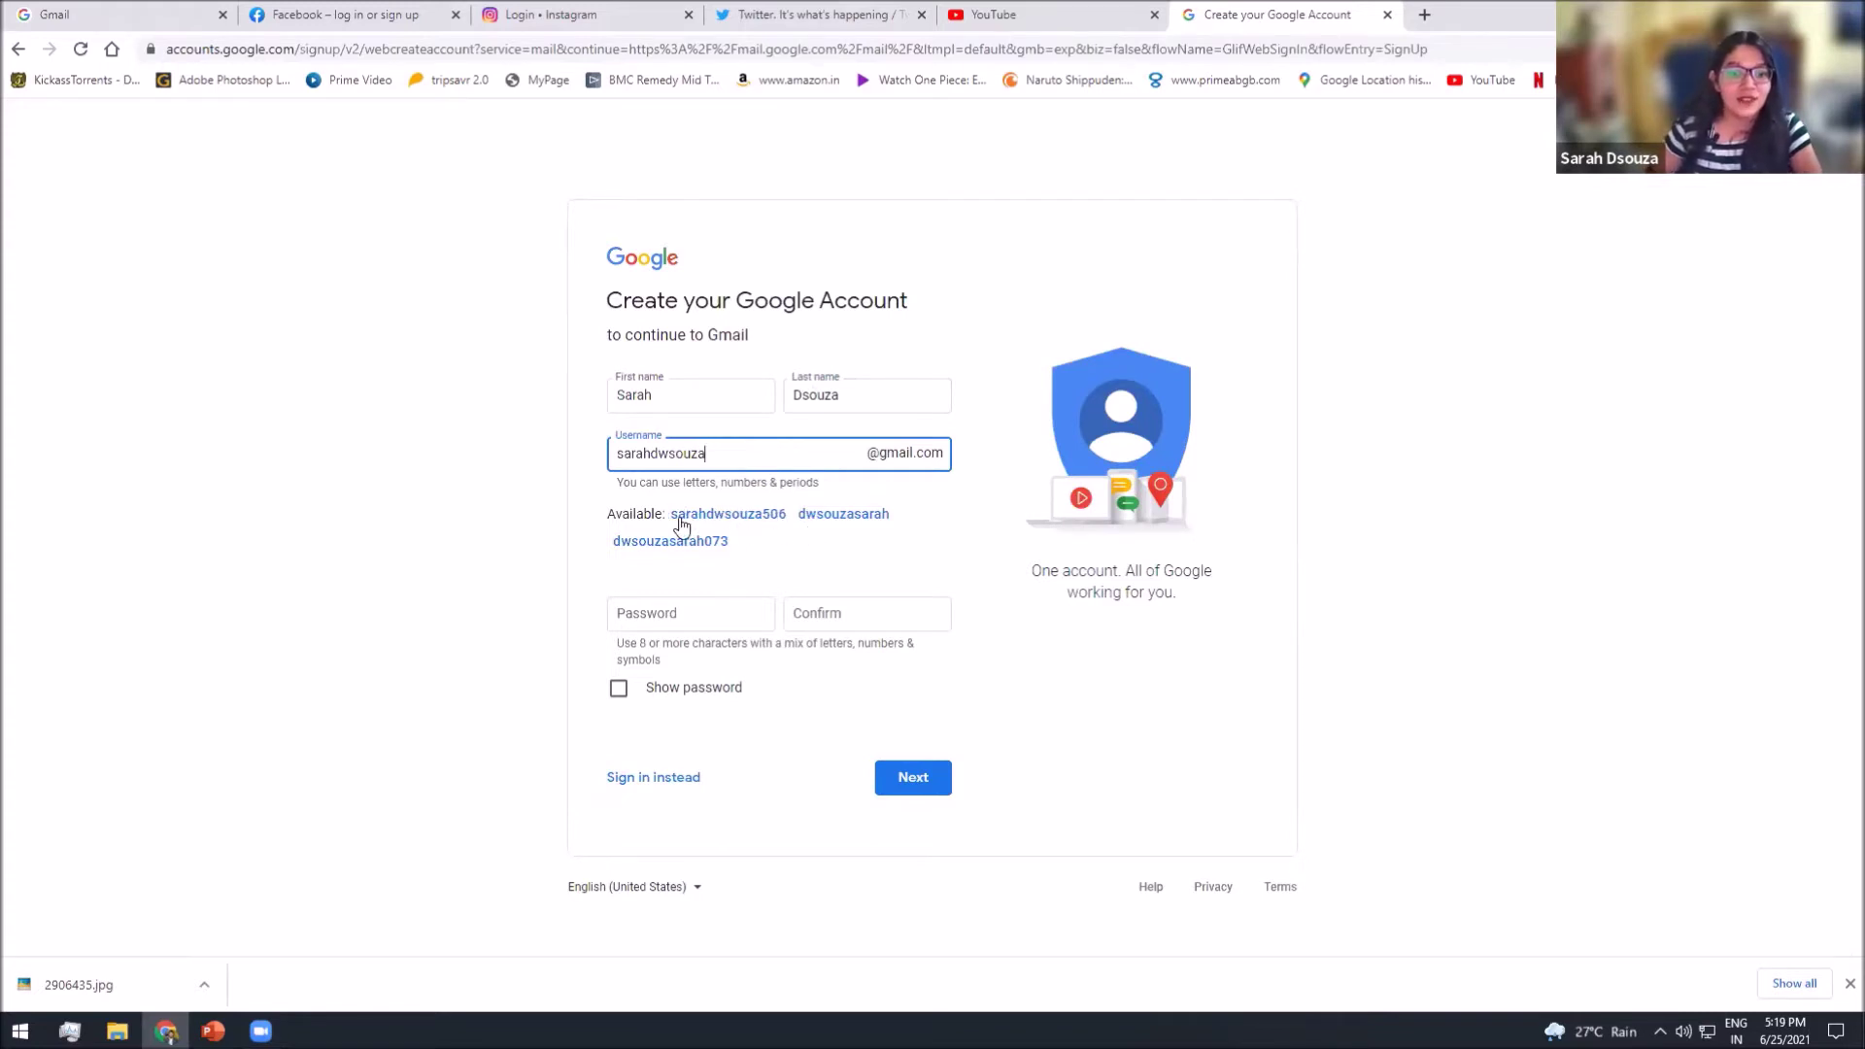
click(751, 516)
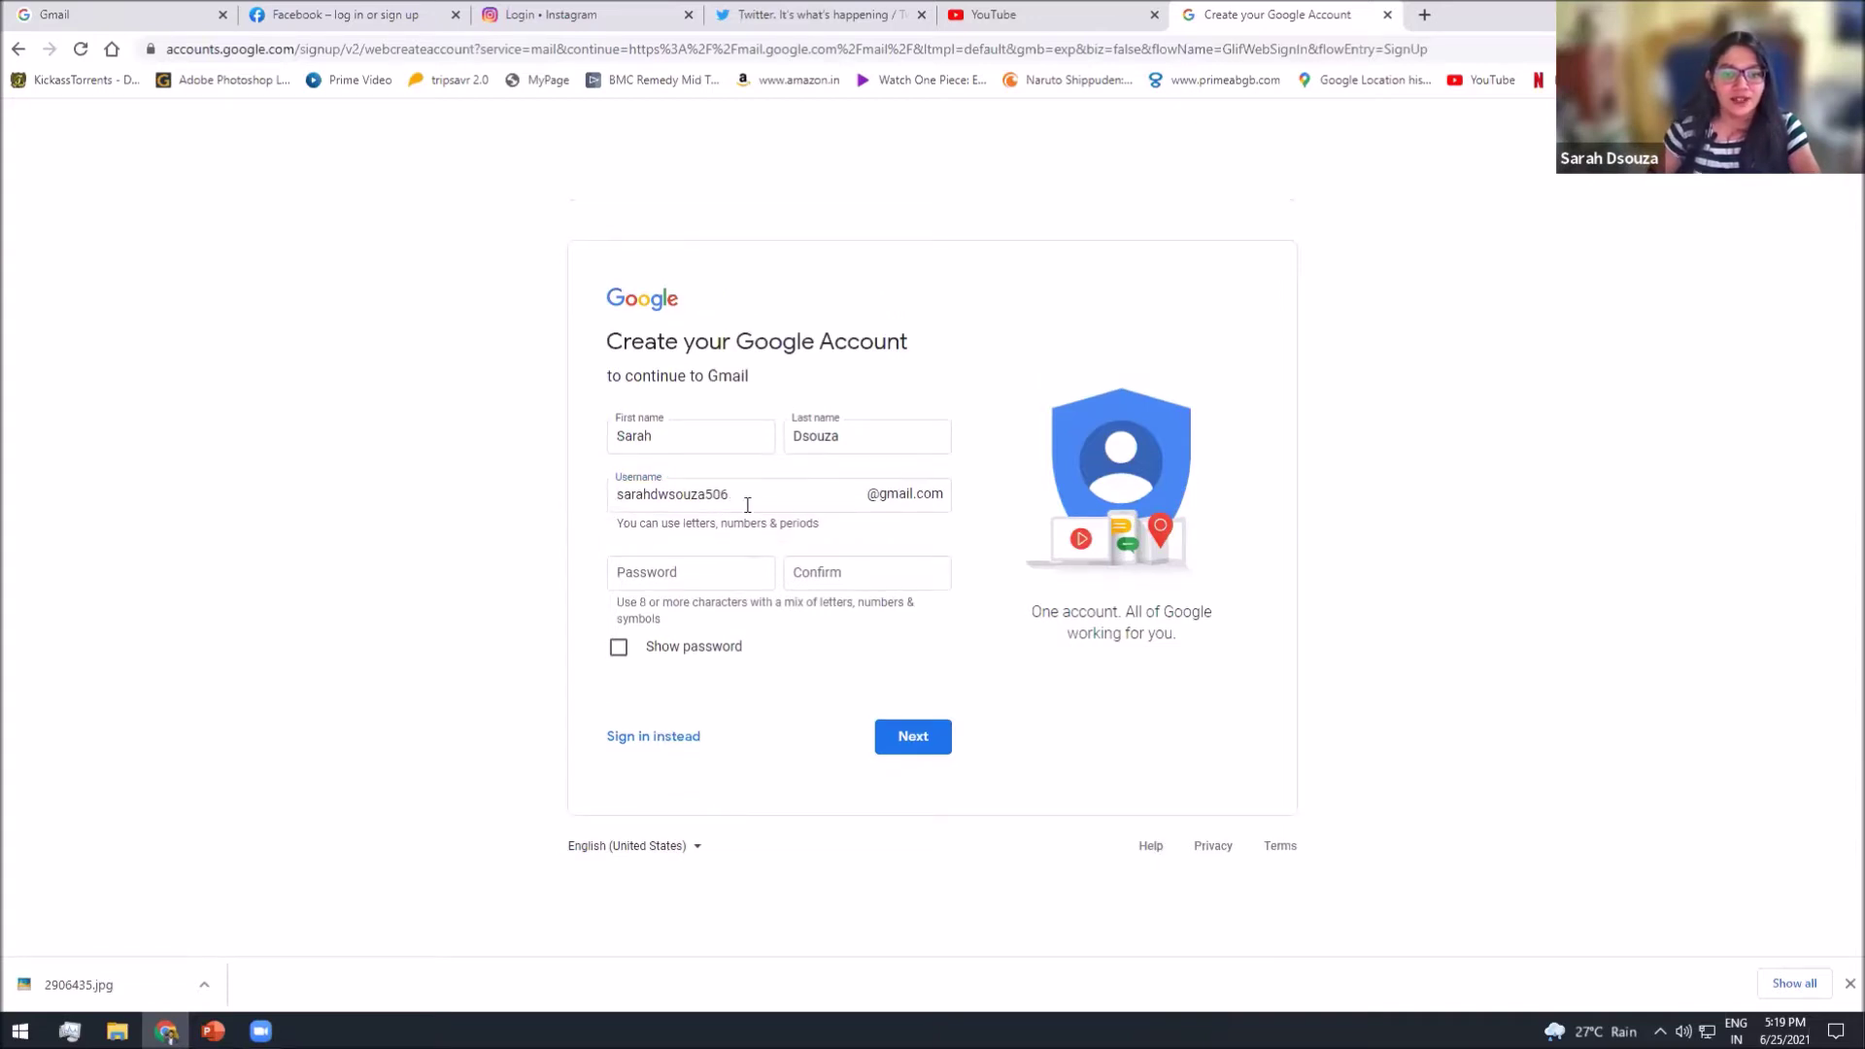
- Enter the account password, paste it into the confirmation field, and submit
click(703, 562)
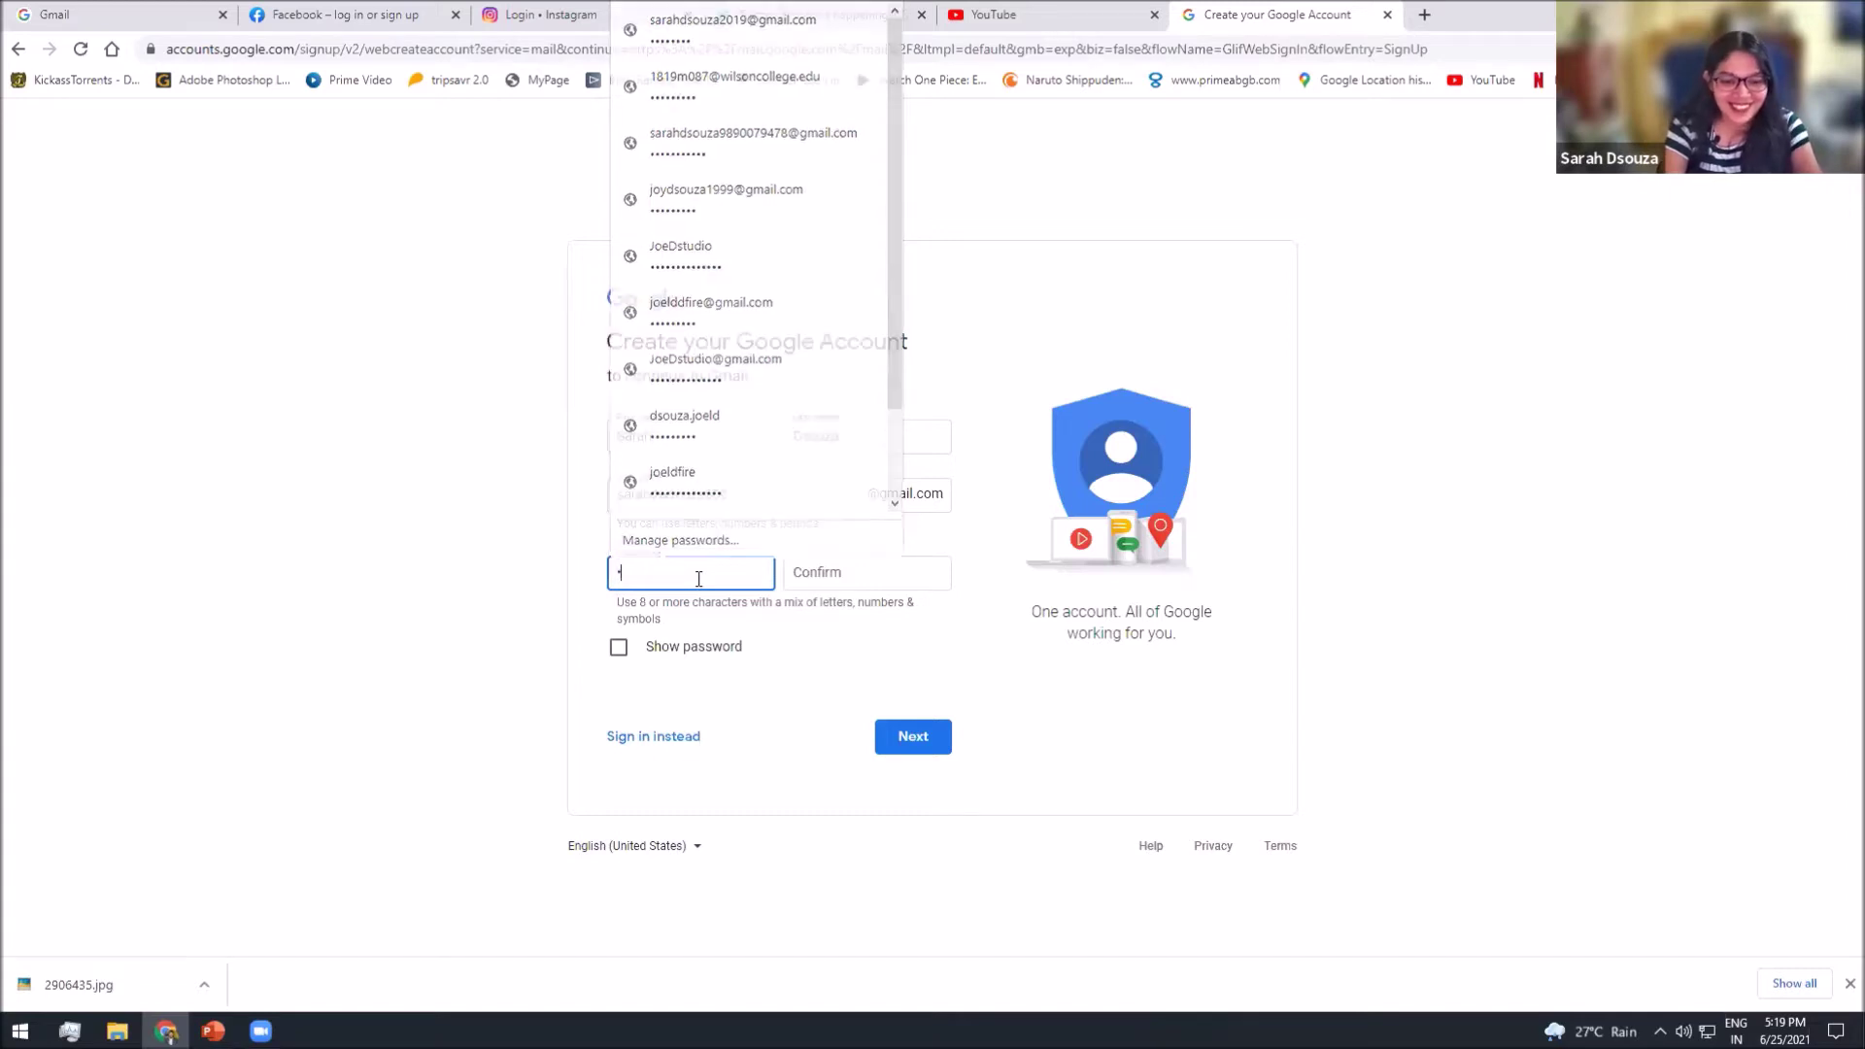
text(••)
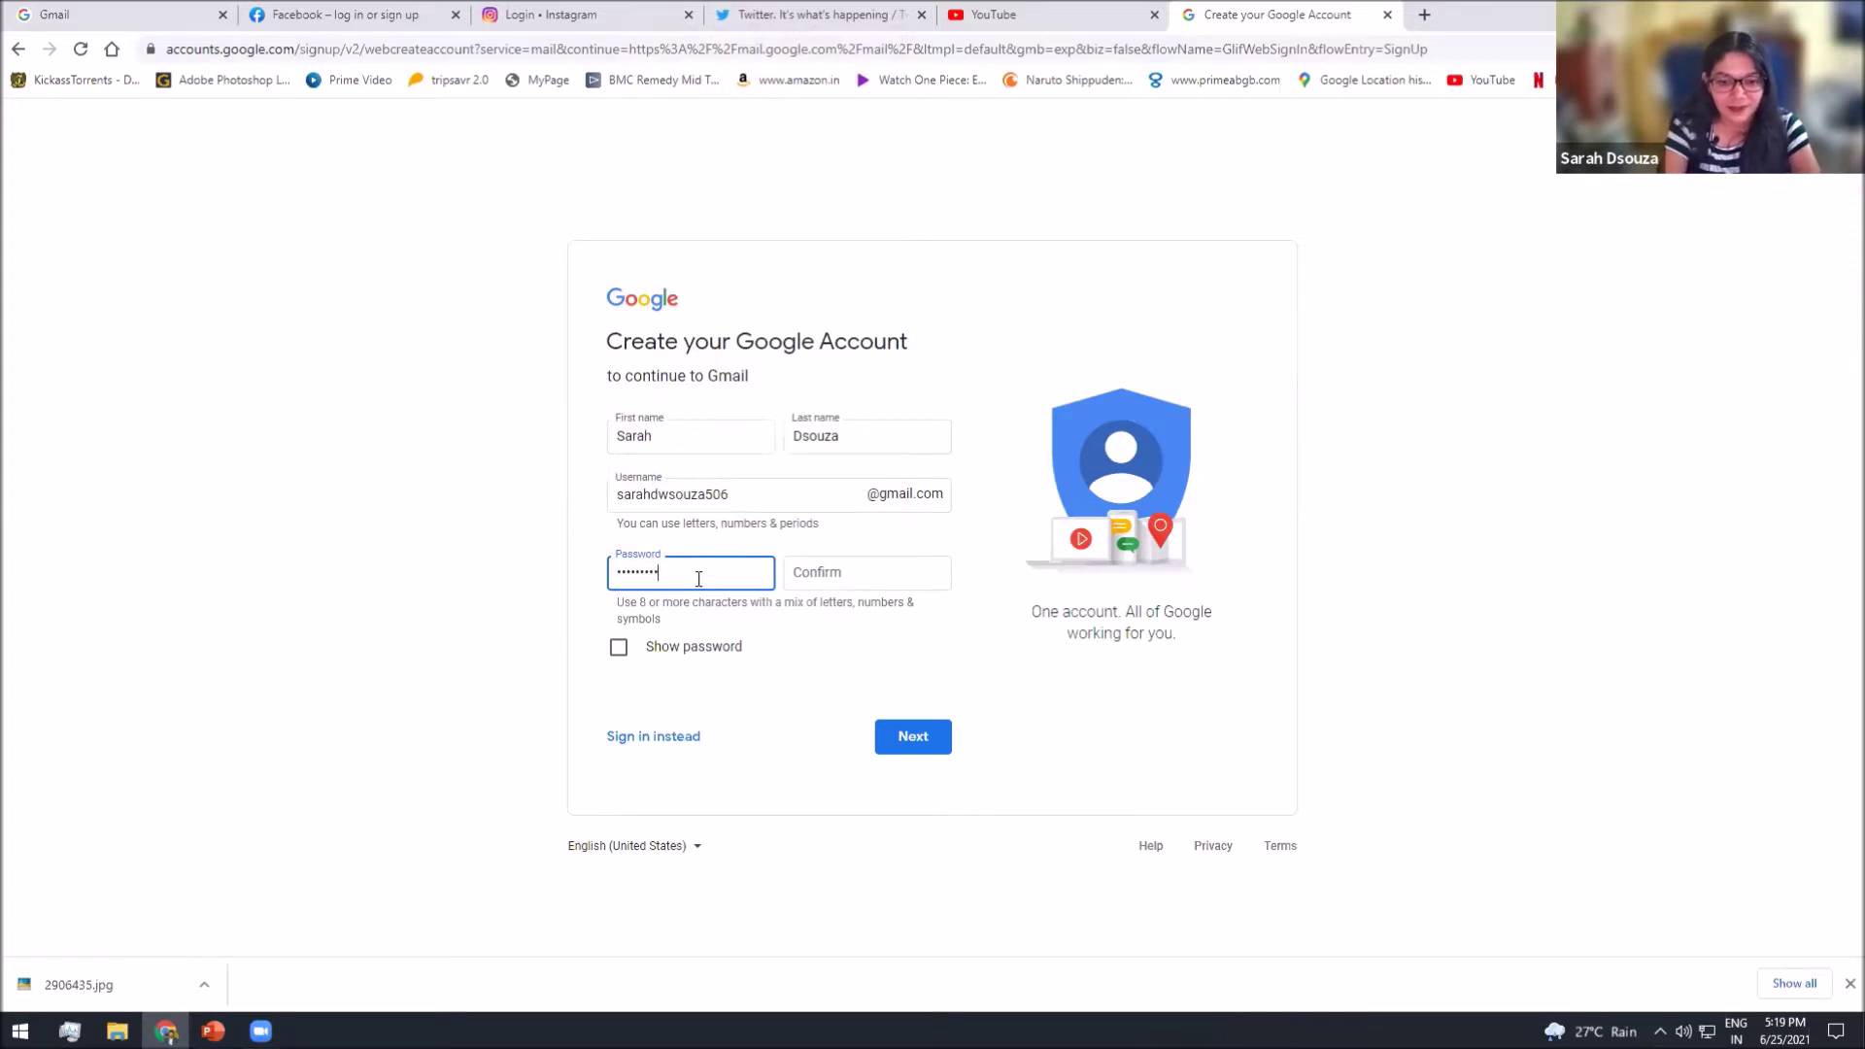
click(618, 647)
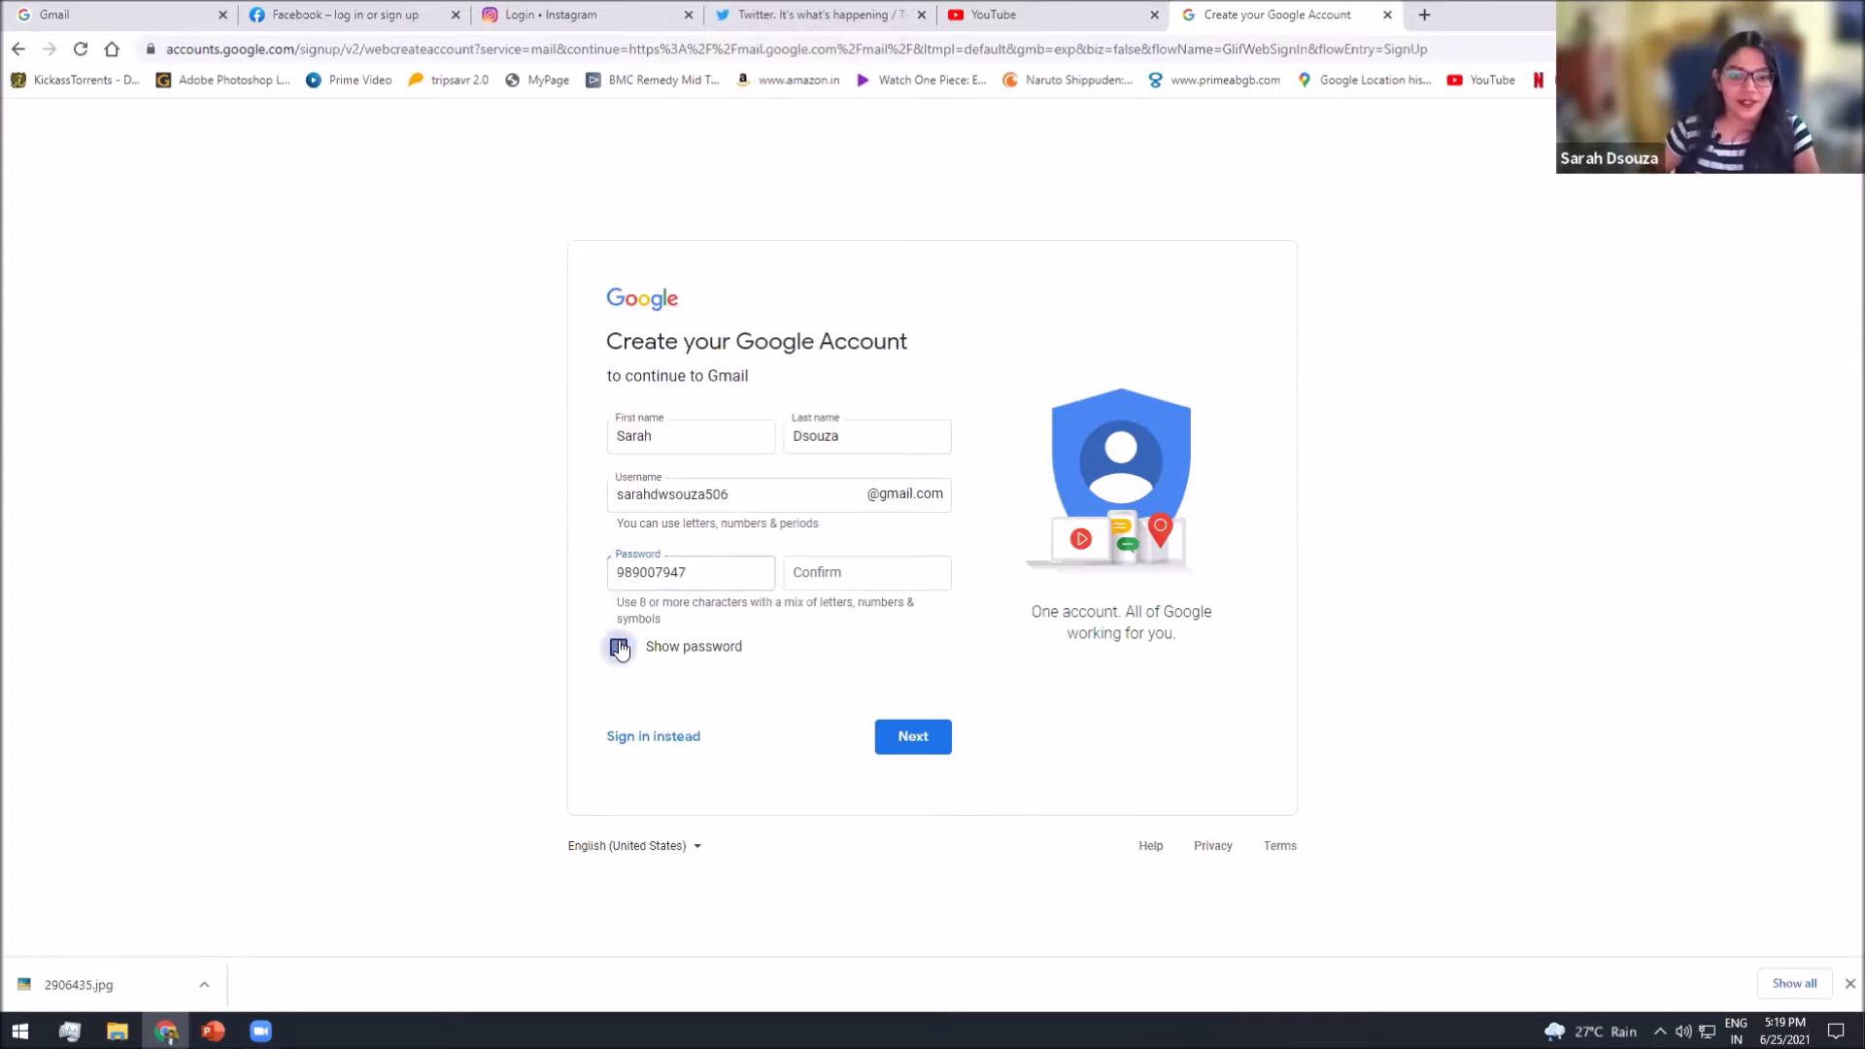
click(700, 572)
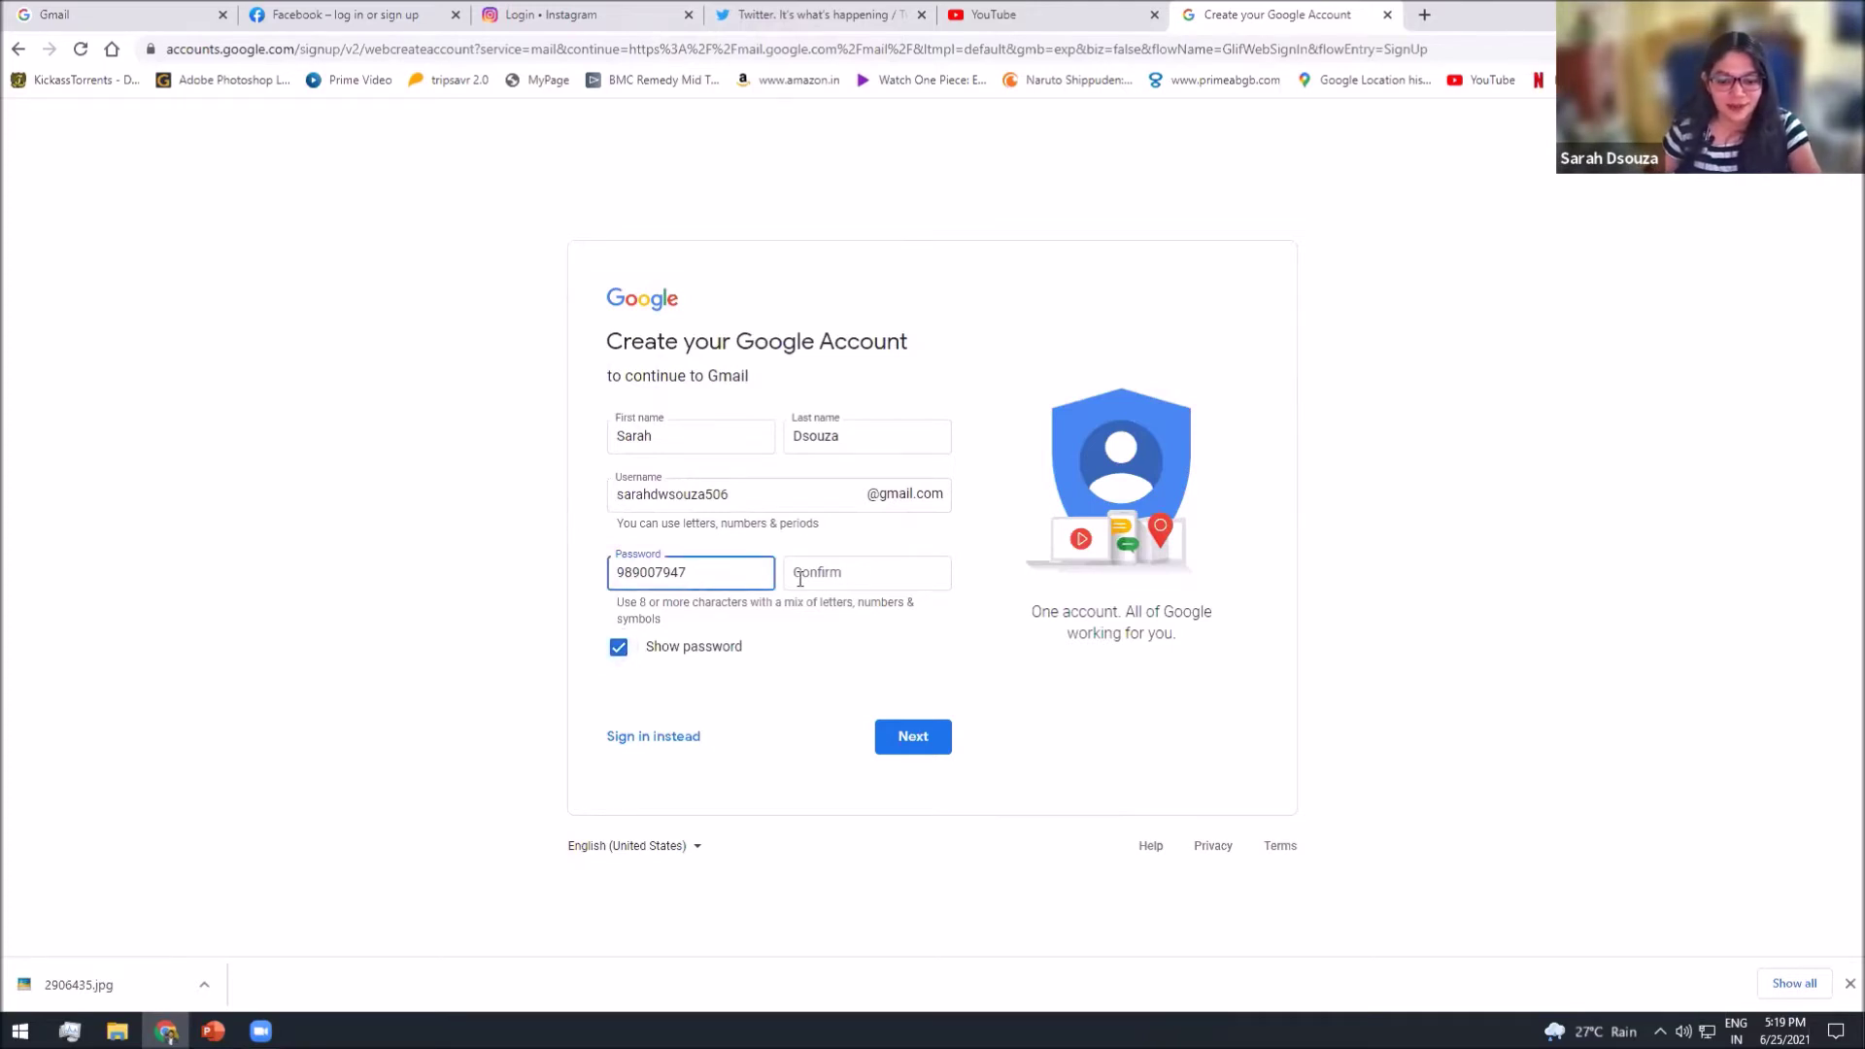
text(8)
drag(724, 572, 593, 579)
key(ctrl+c)
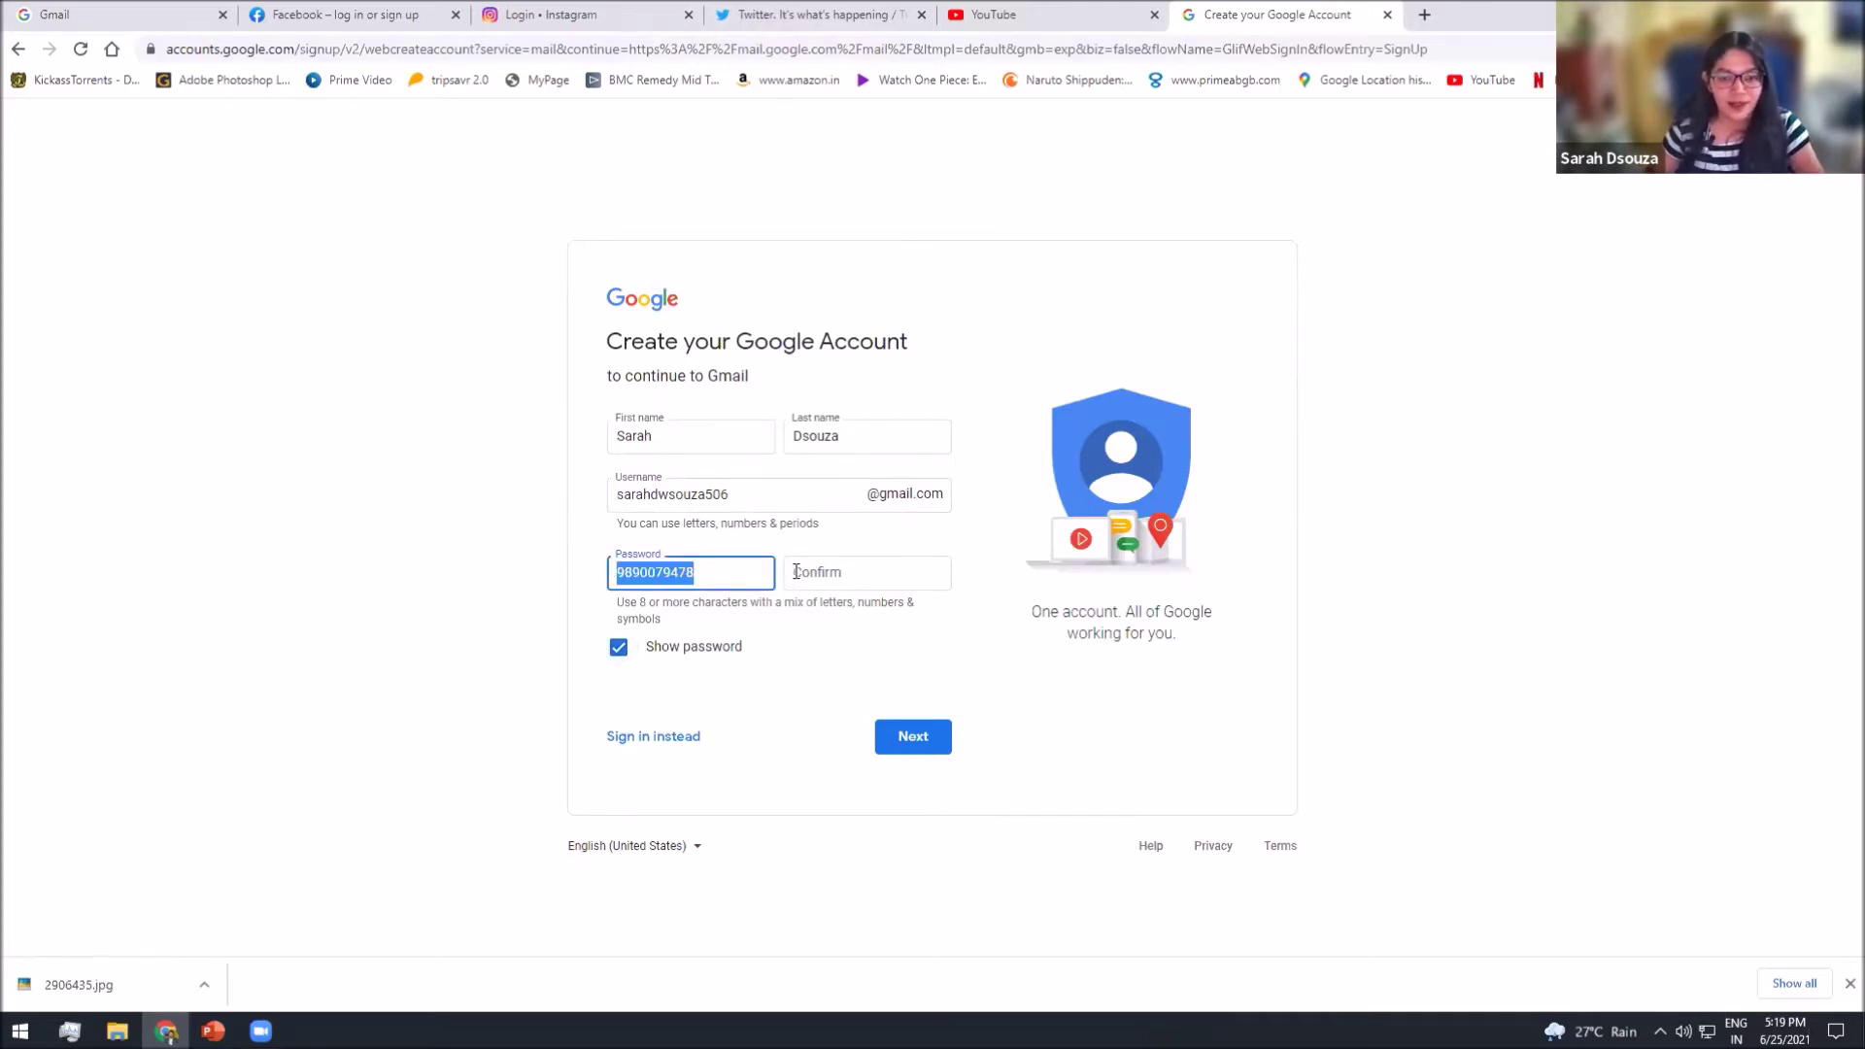
click(792, 571)
key(ctrl+v)
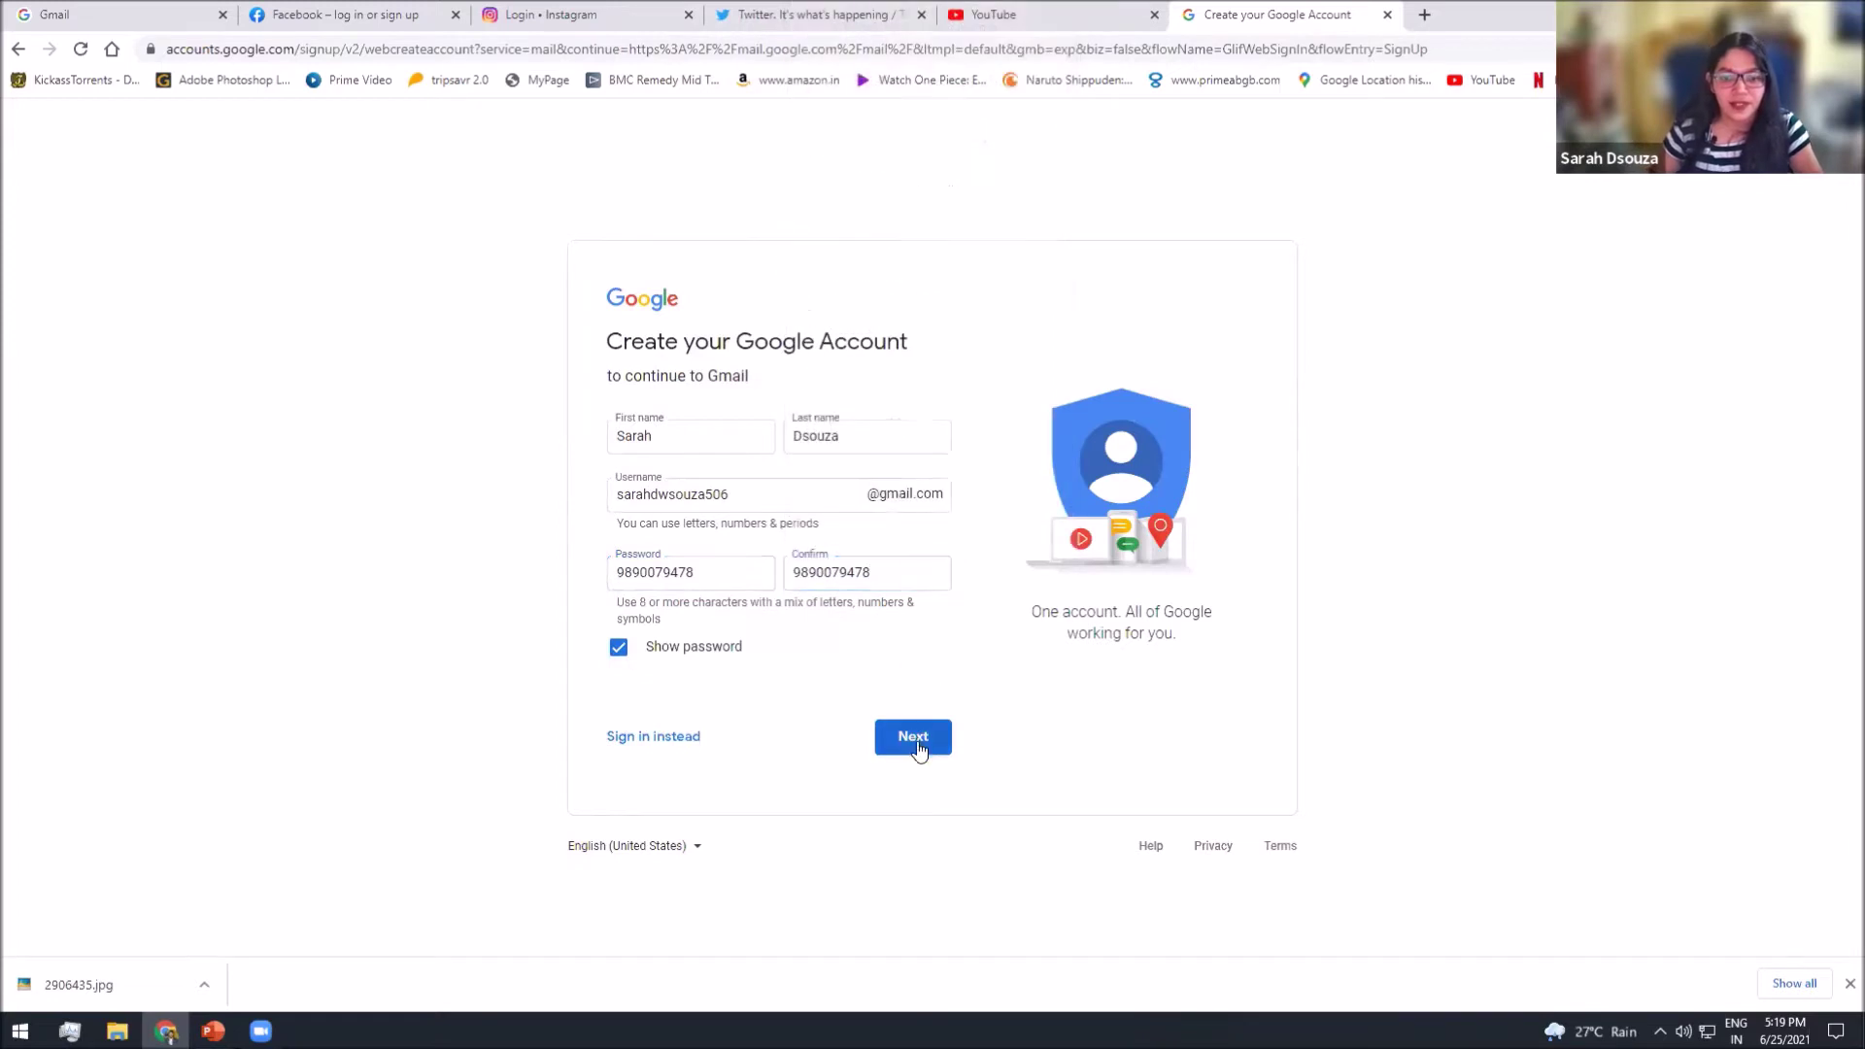
click(913, 738)
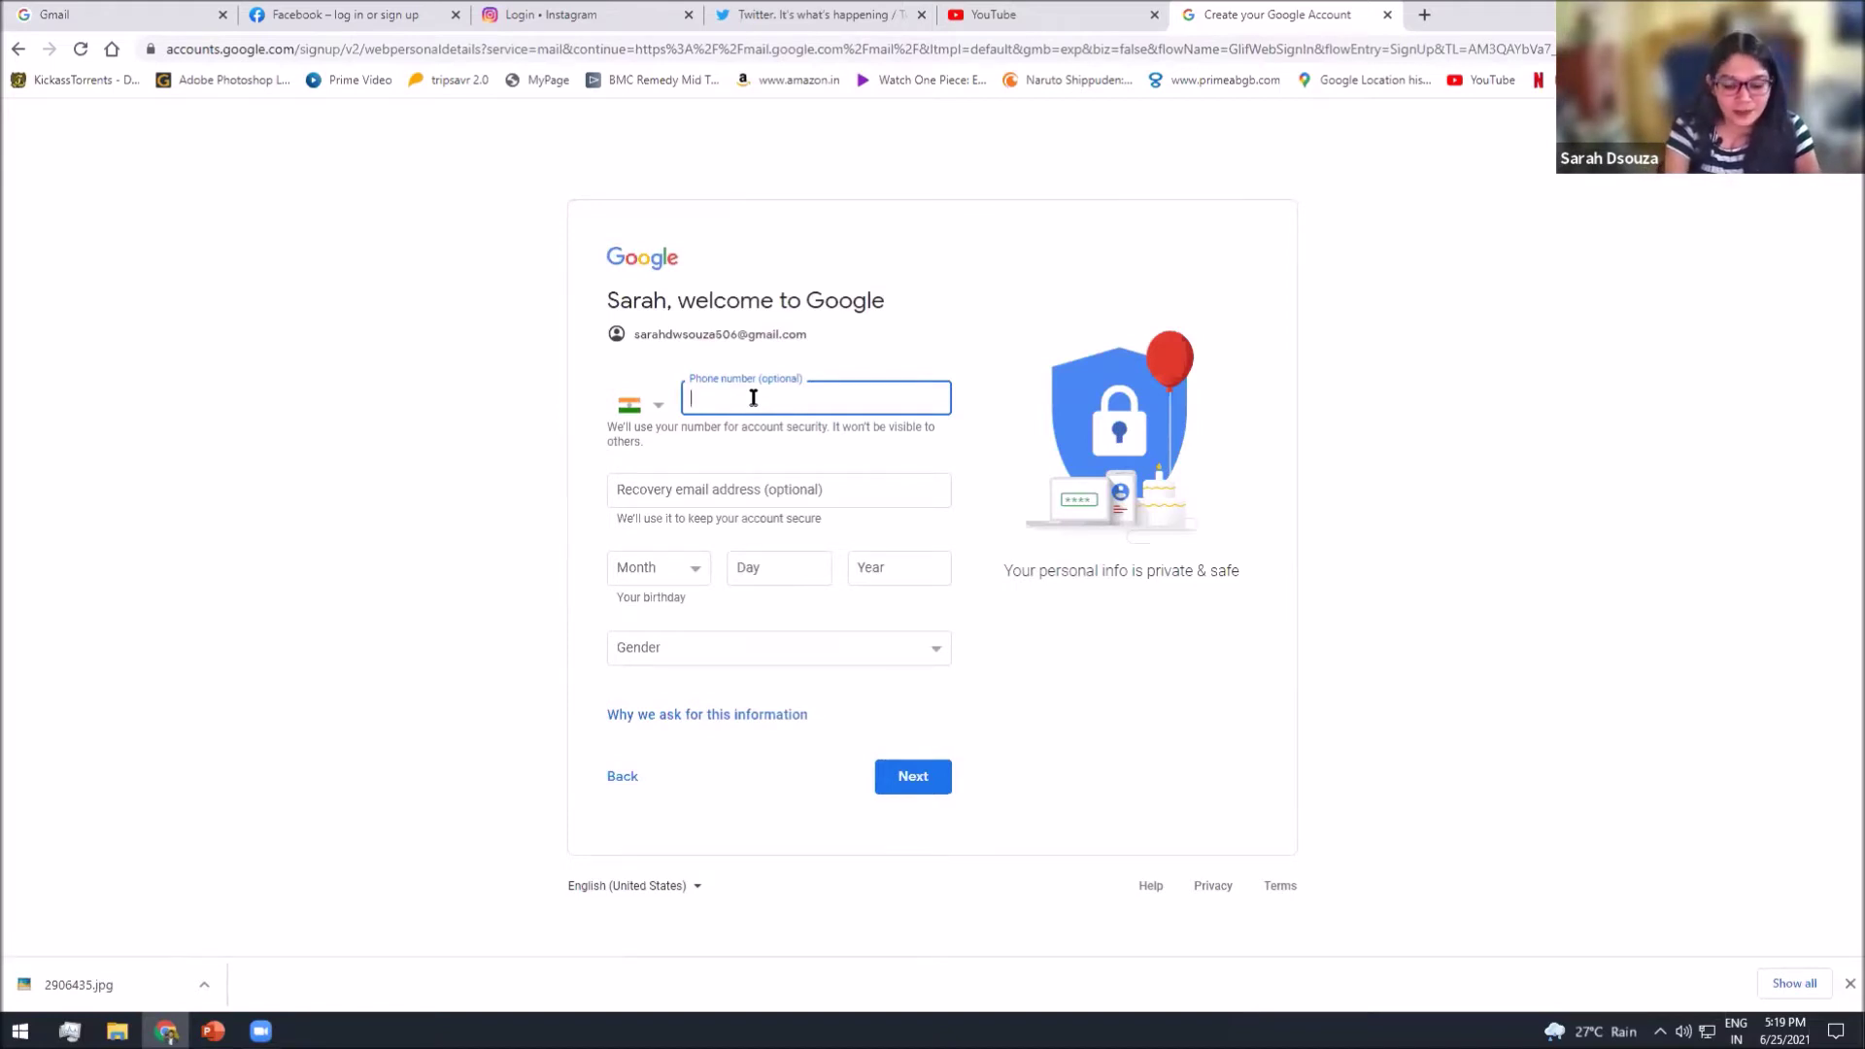
- Leave the phone number blank and enter the recovery e-mail address
text(9021)
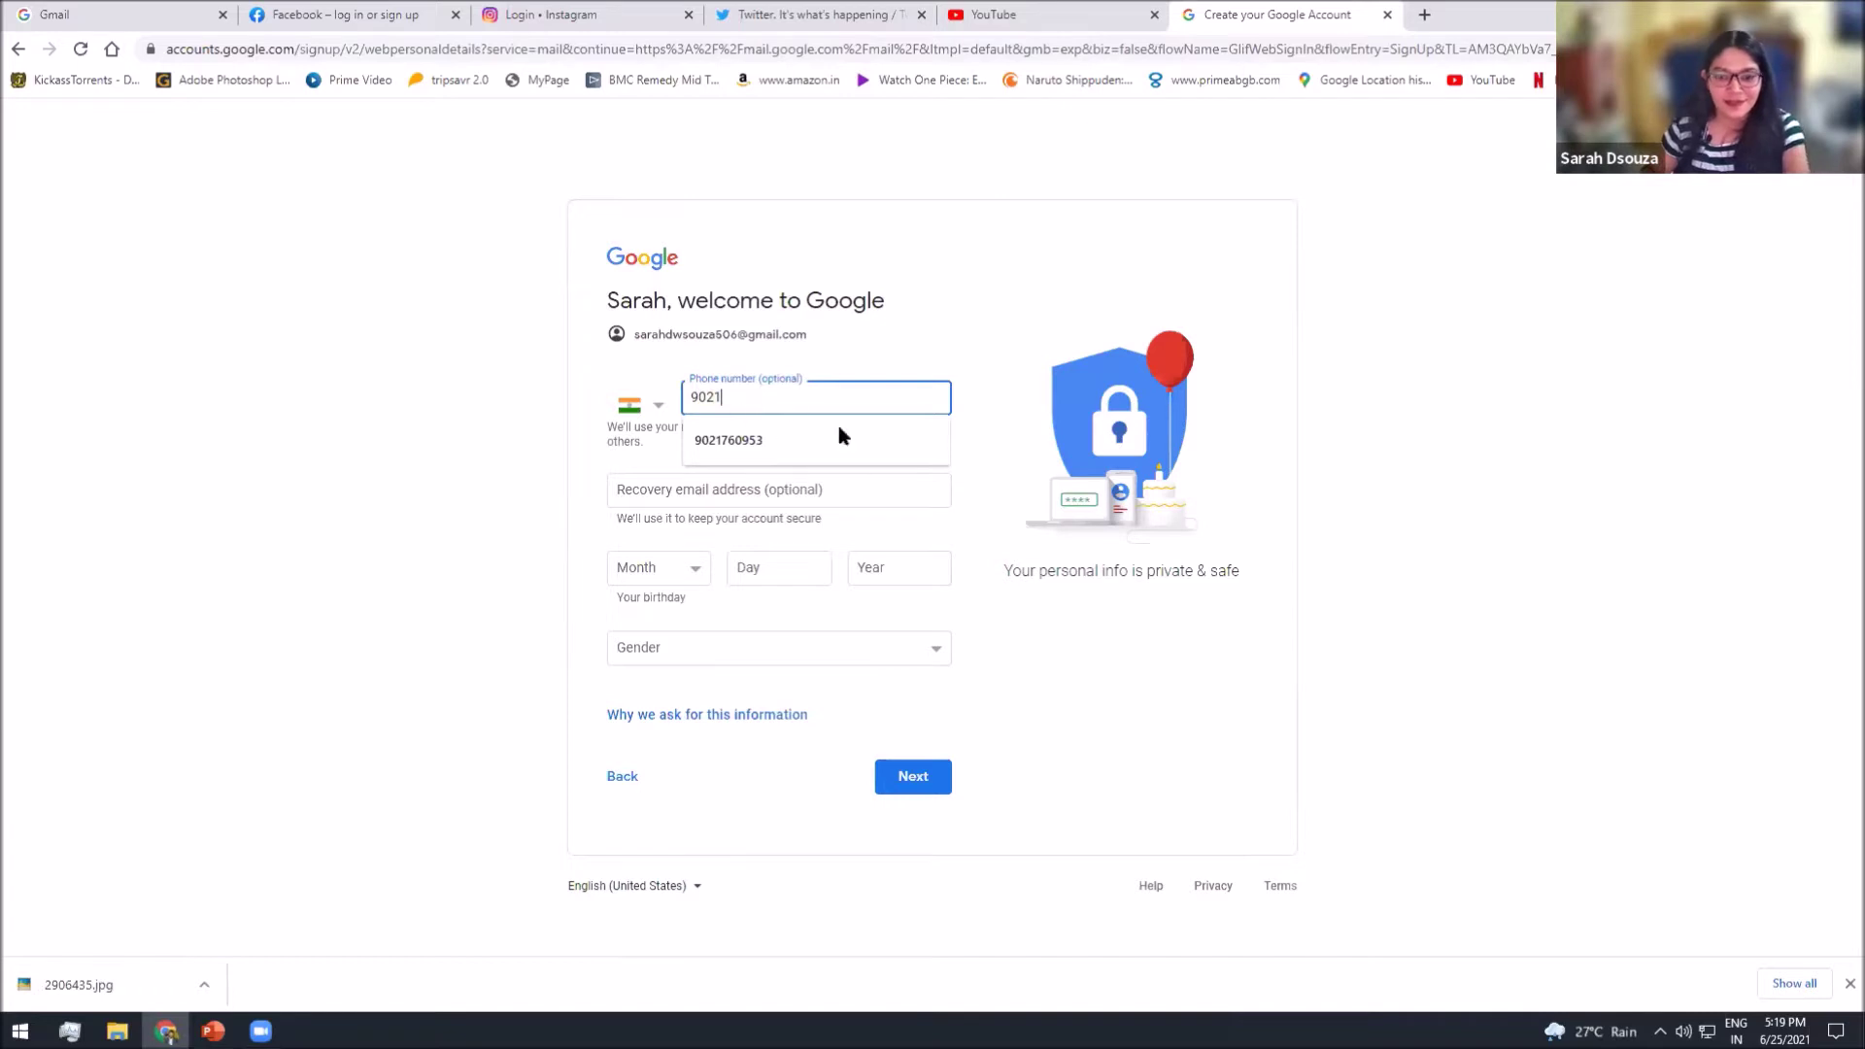
drag(803, 399, 677, 406)
key(BackSpace)
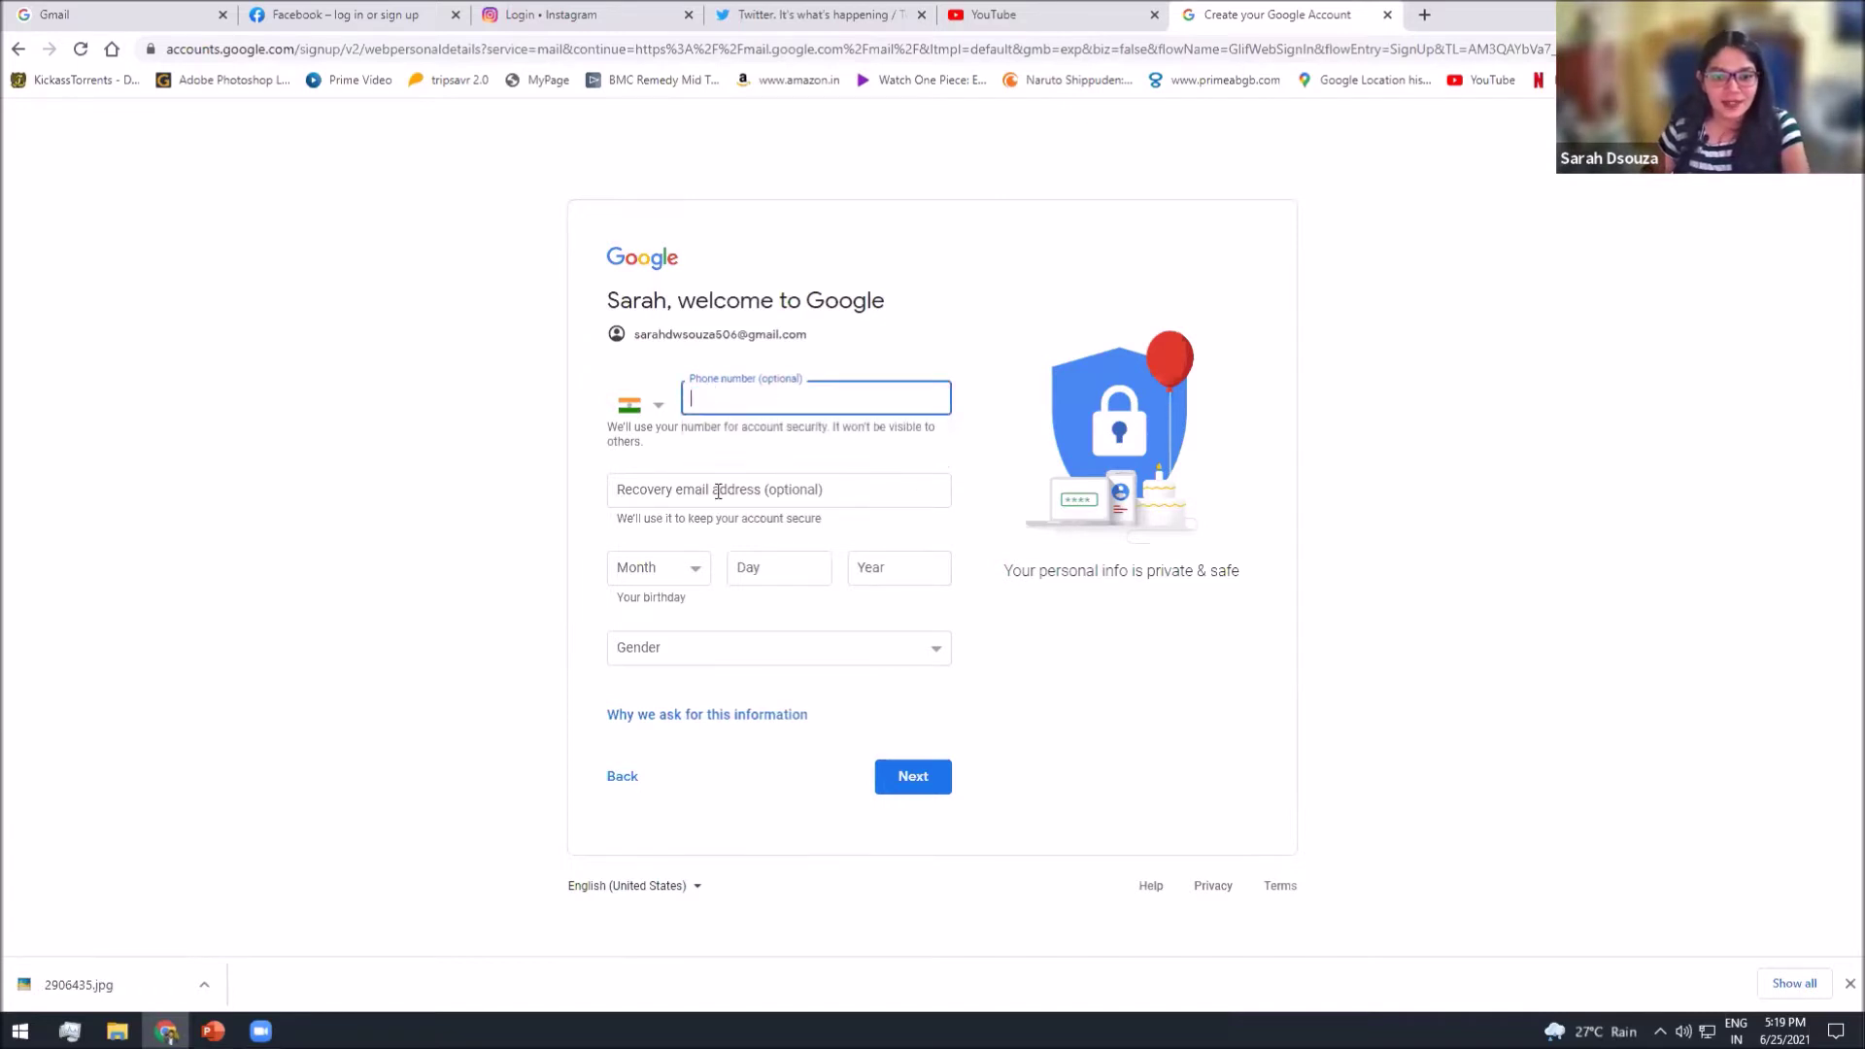
click(714, 490)
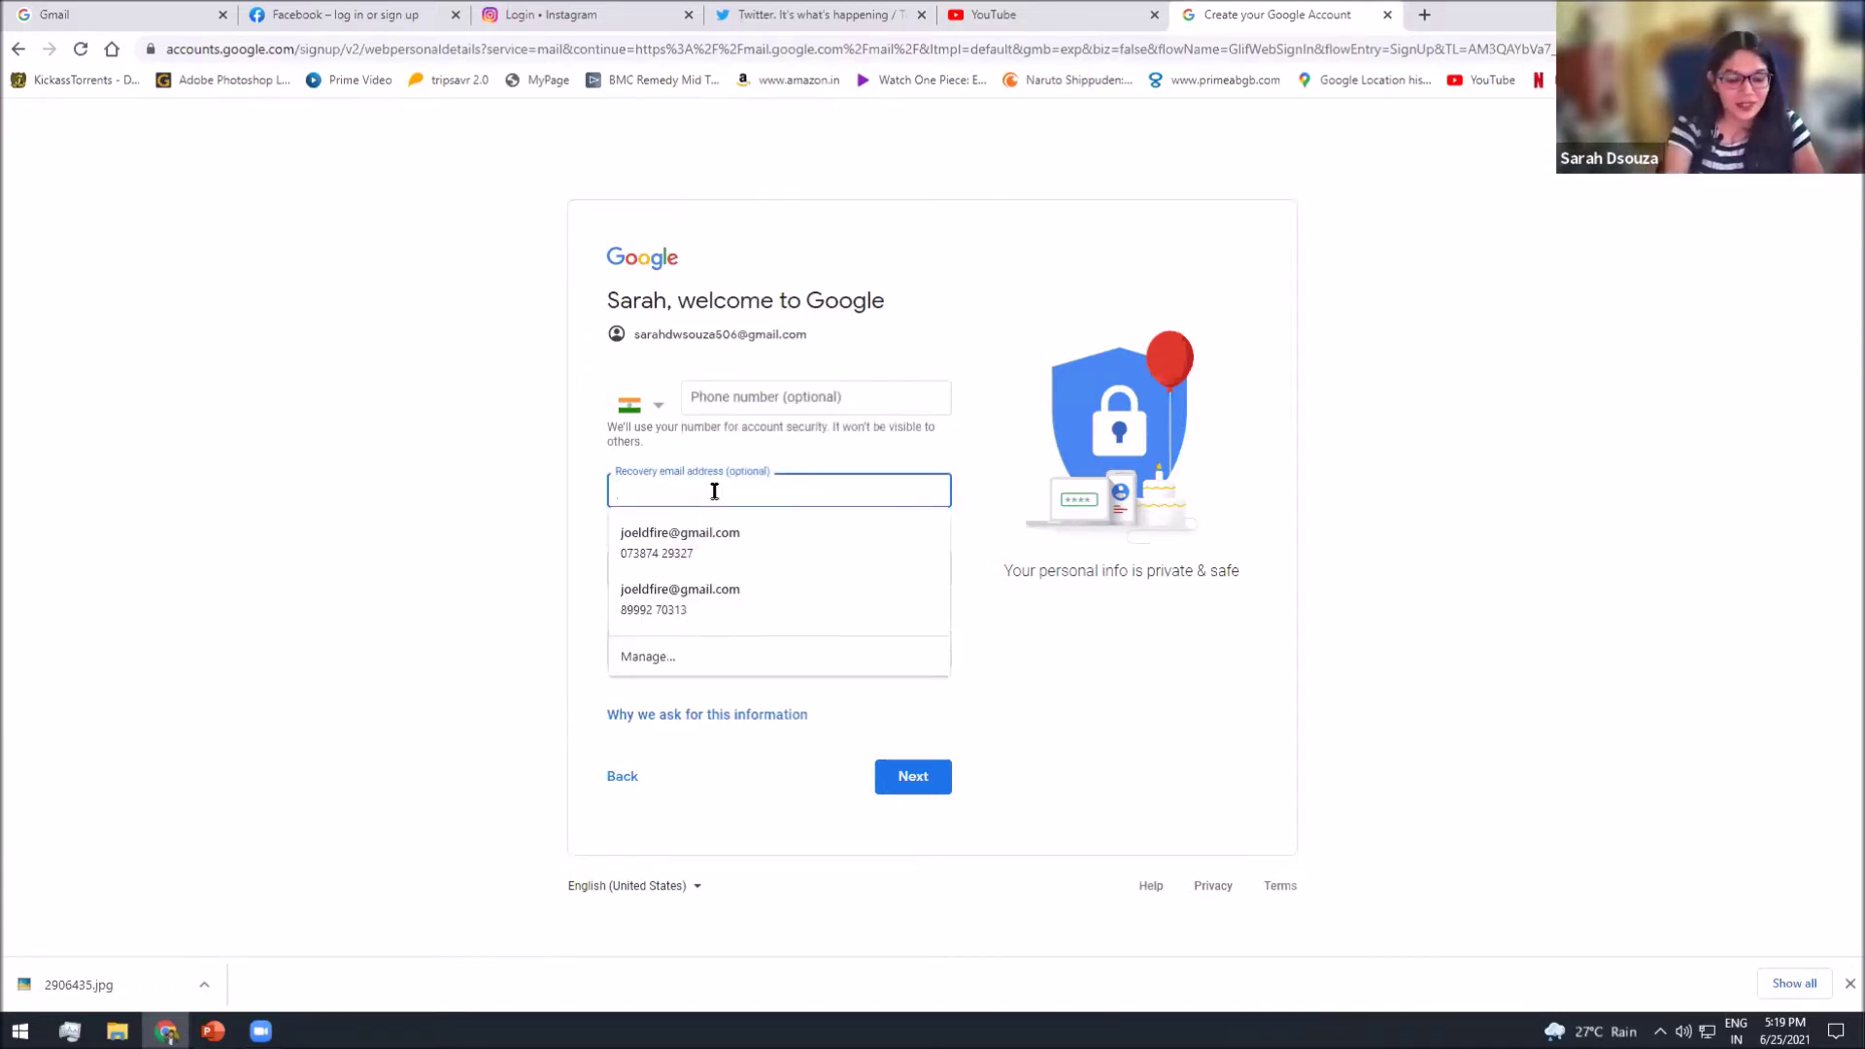
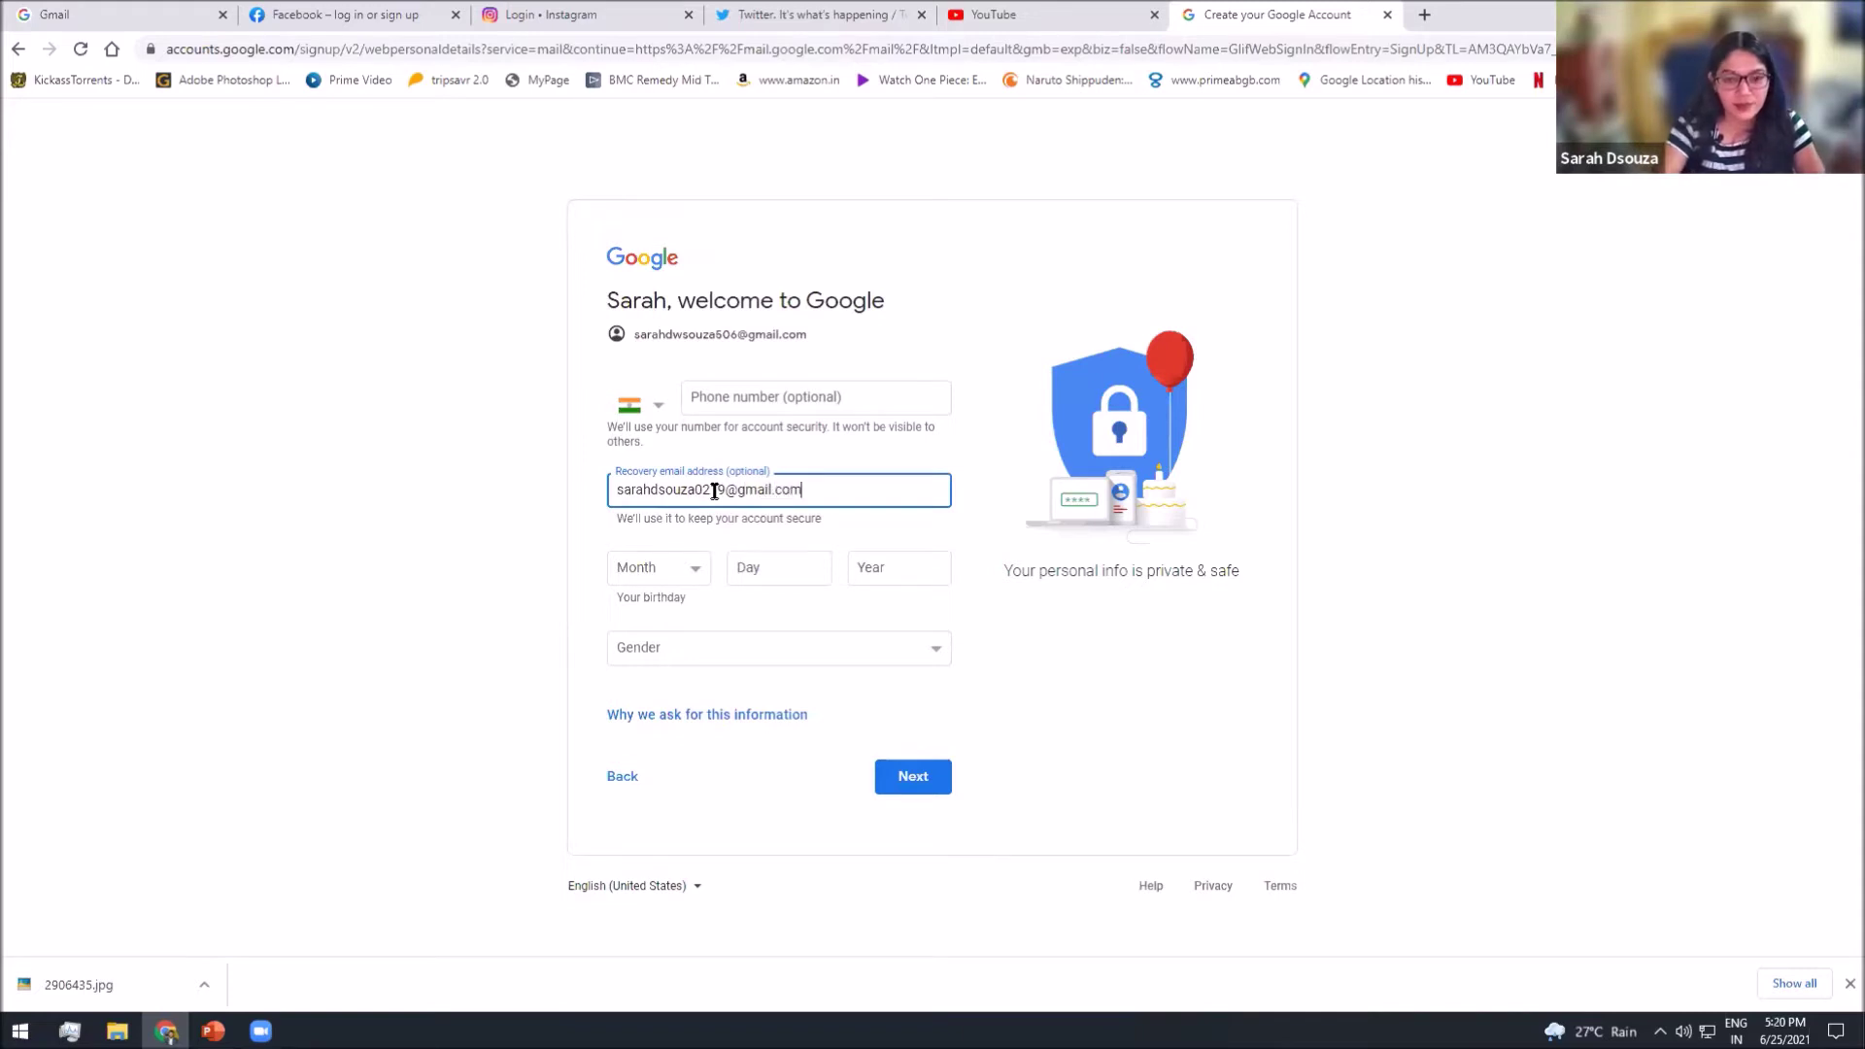
- Set birthday to January 30, 2001 and gender to Female, then submit the details
click(690, 577)
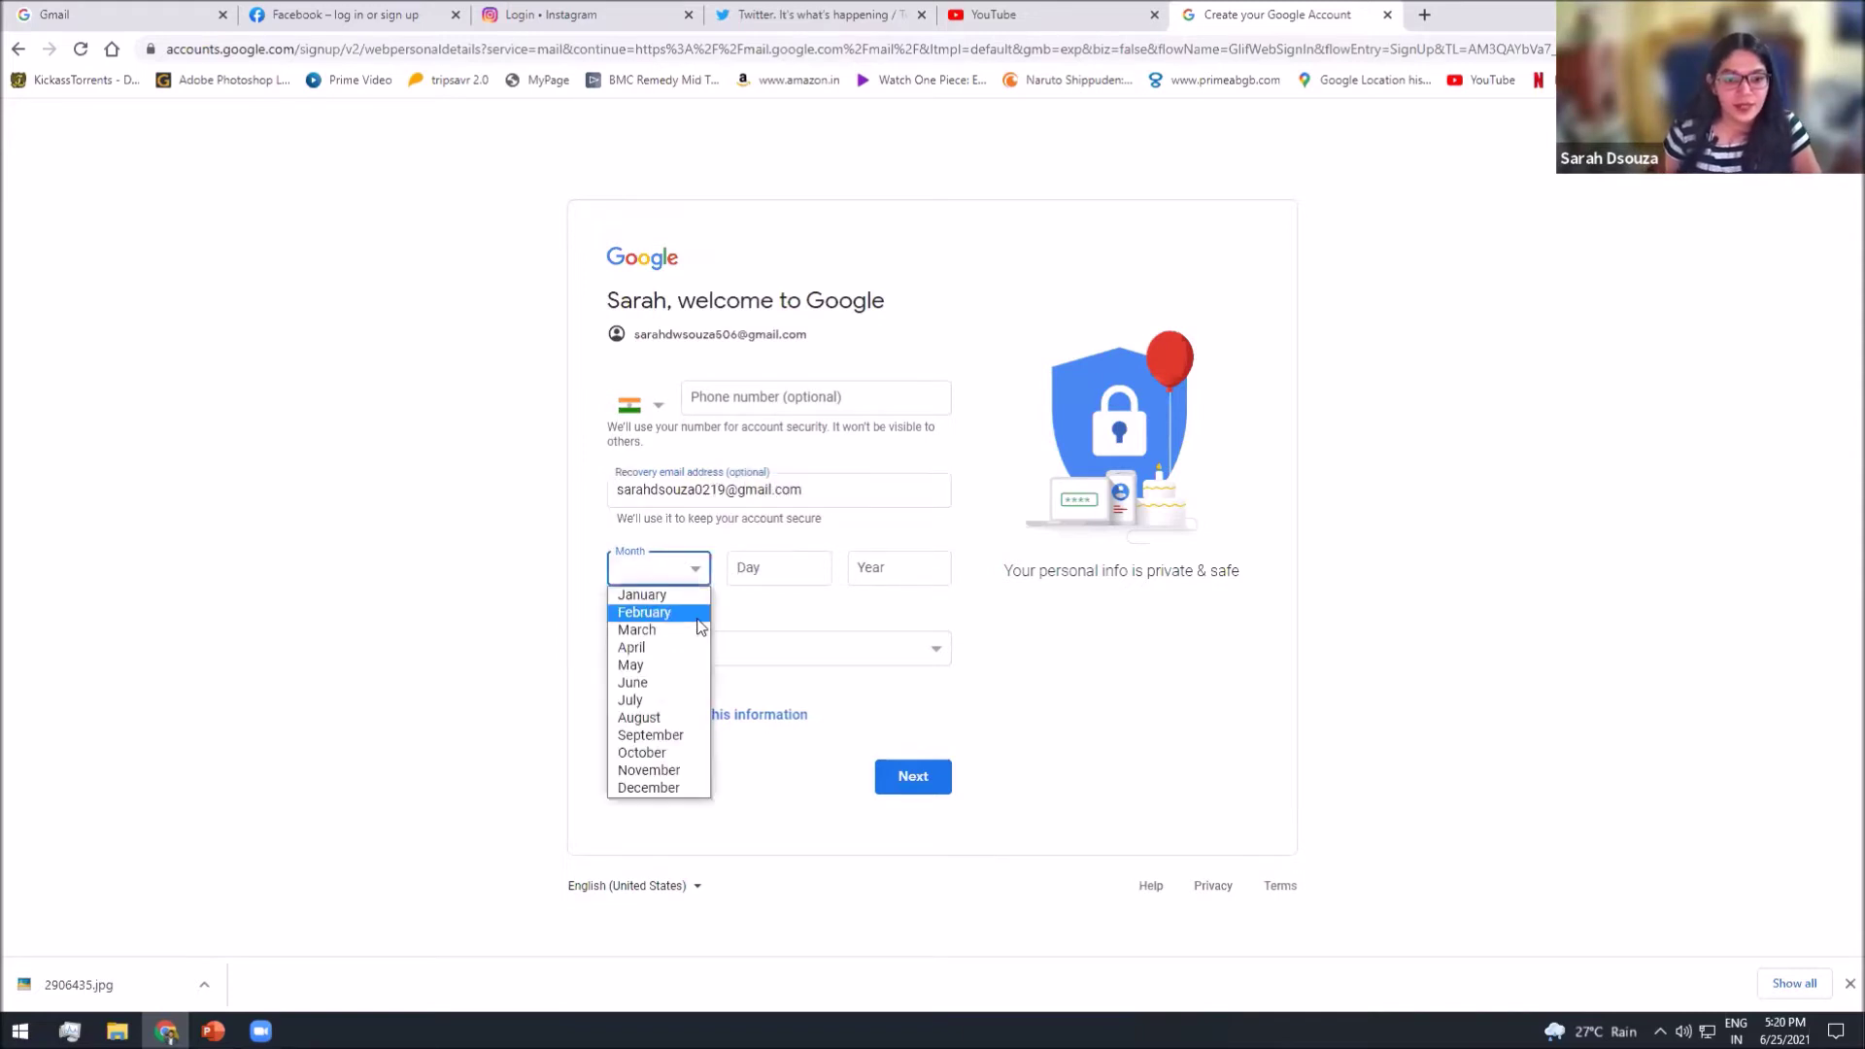
click(662, 594)
click(755, 573)
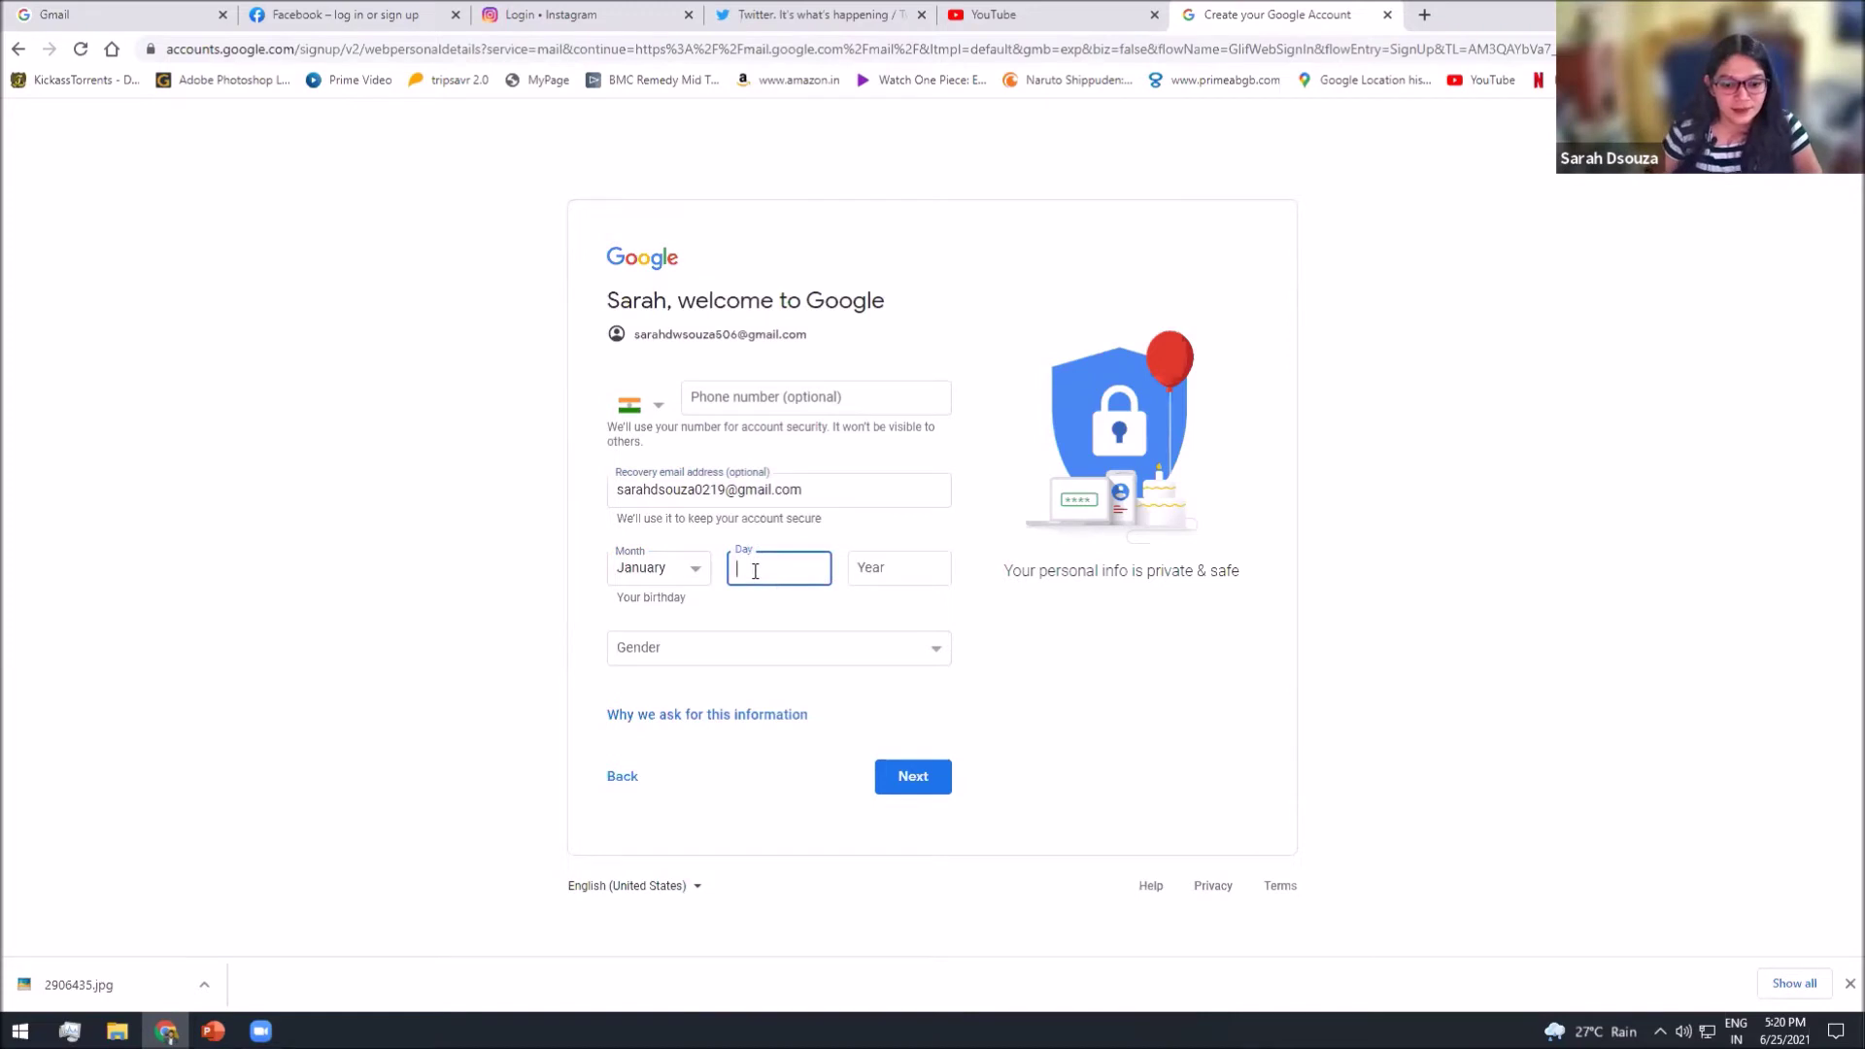
text(30)
click(878, 565)
text(2001)
click(870, 641)
click(774, 674)
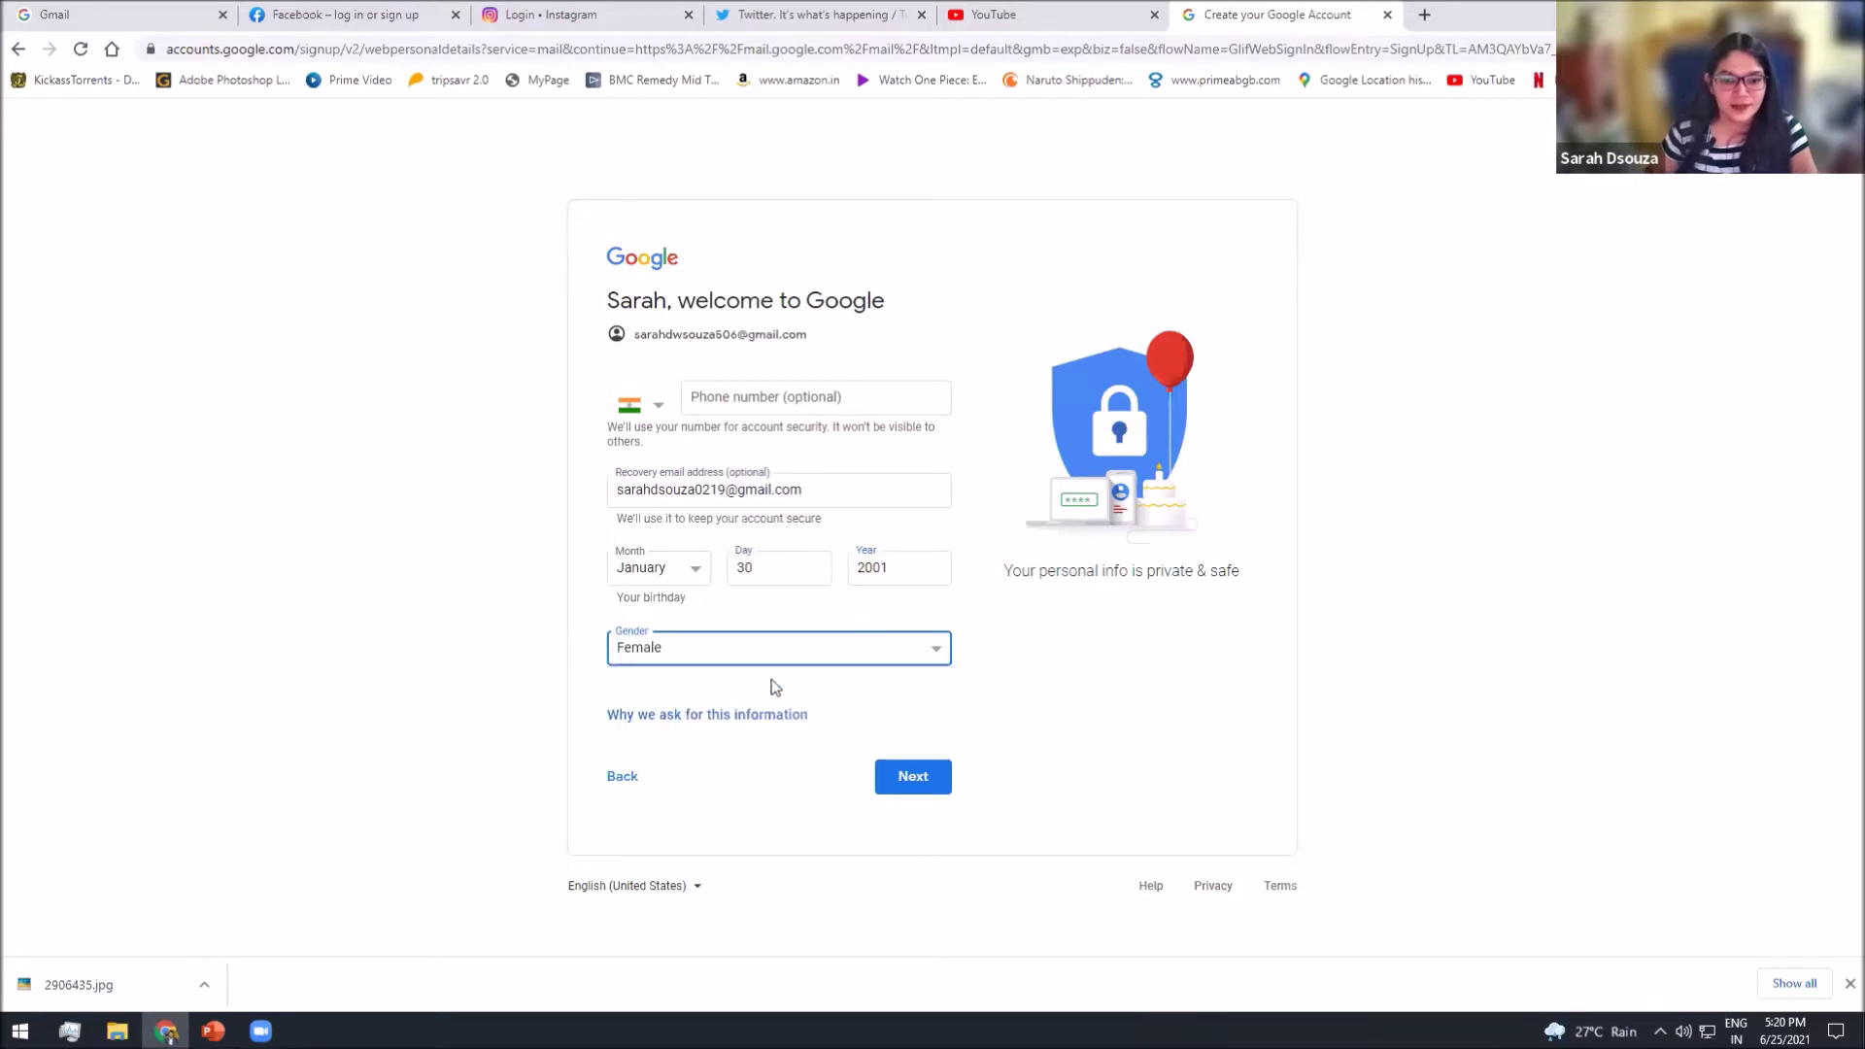
click(907, 777)
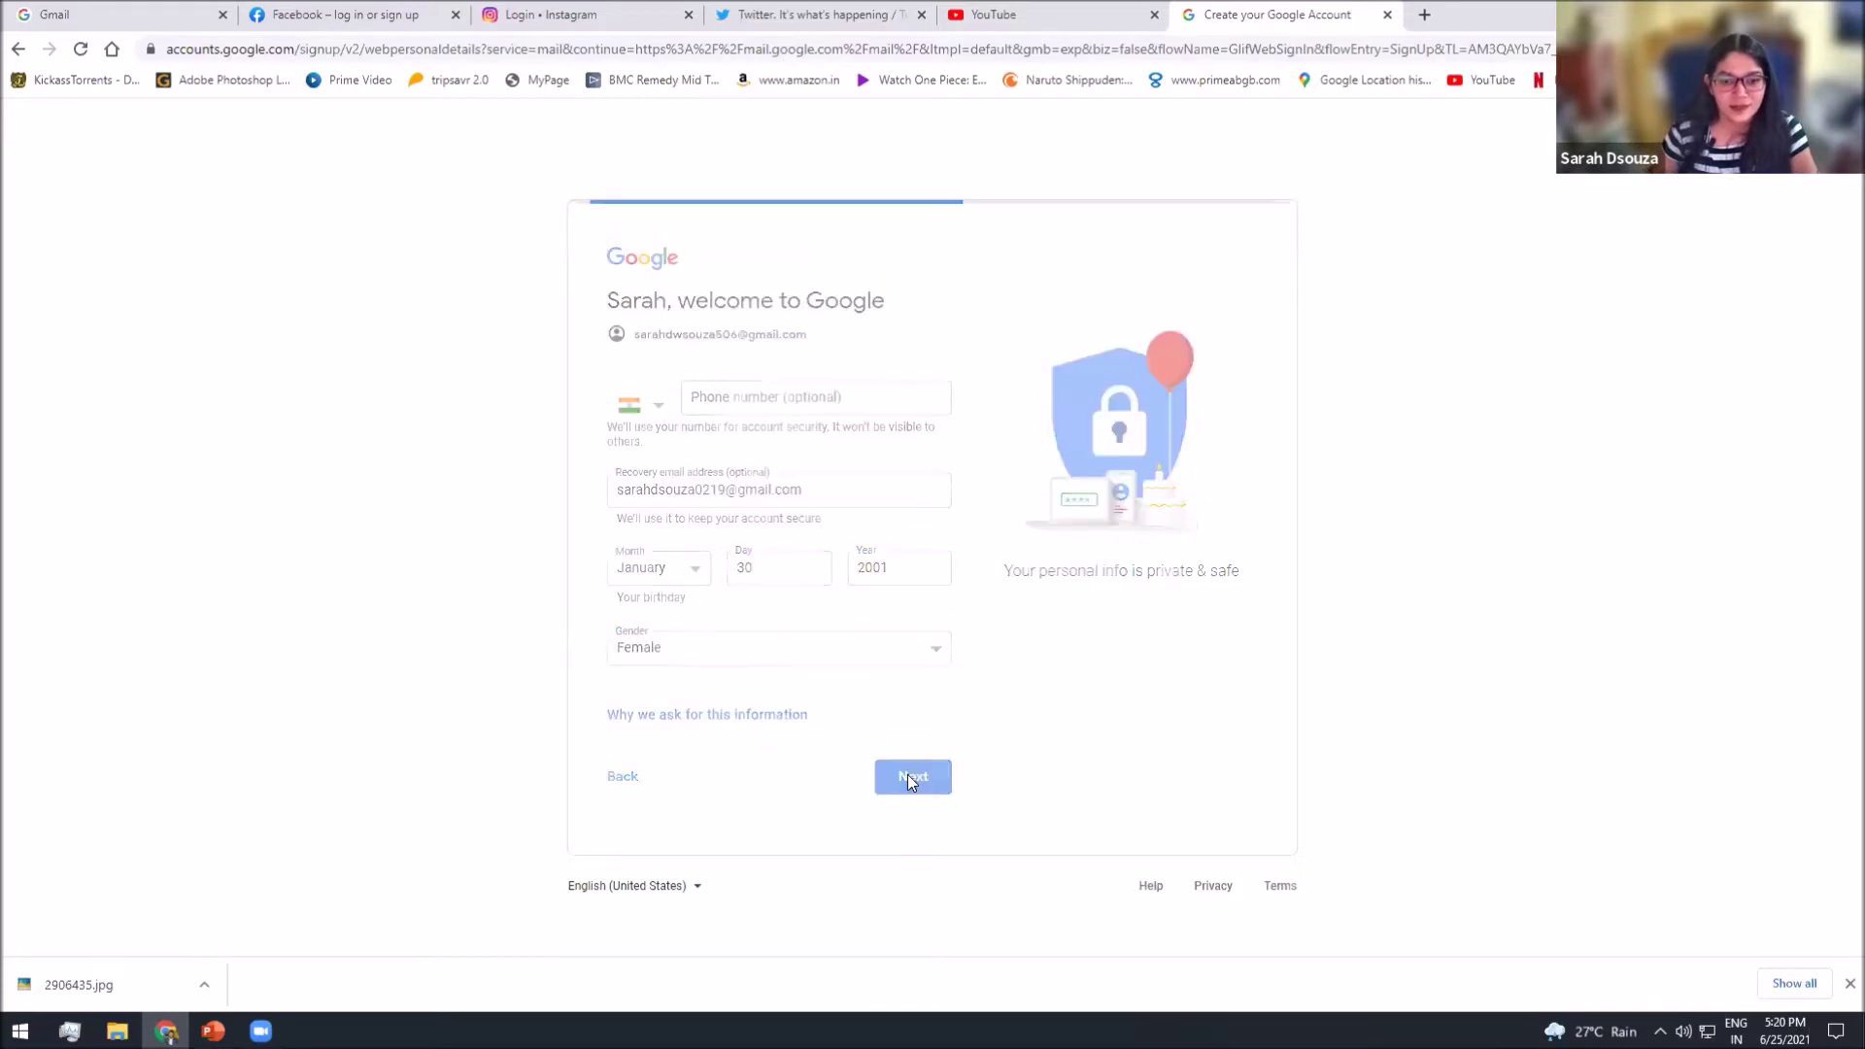
- Accept Google's privacy and terms, then close the tab showing Gmail's 502 error
scroll(861, 690, down, 8)
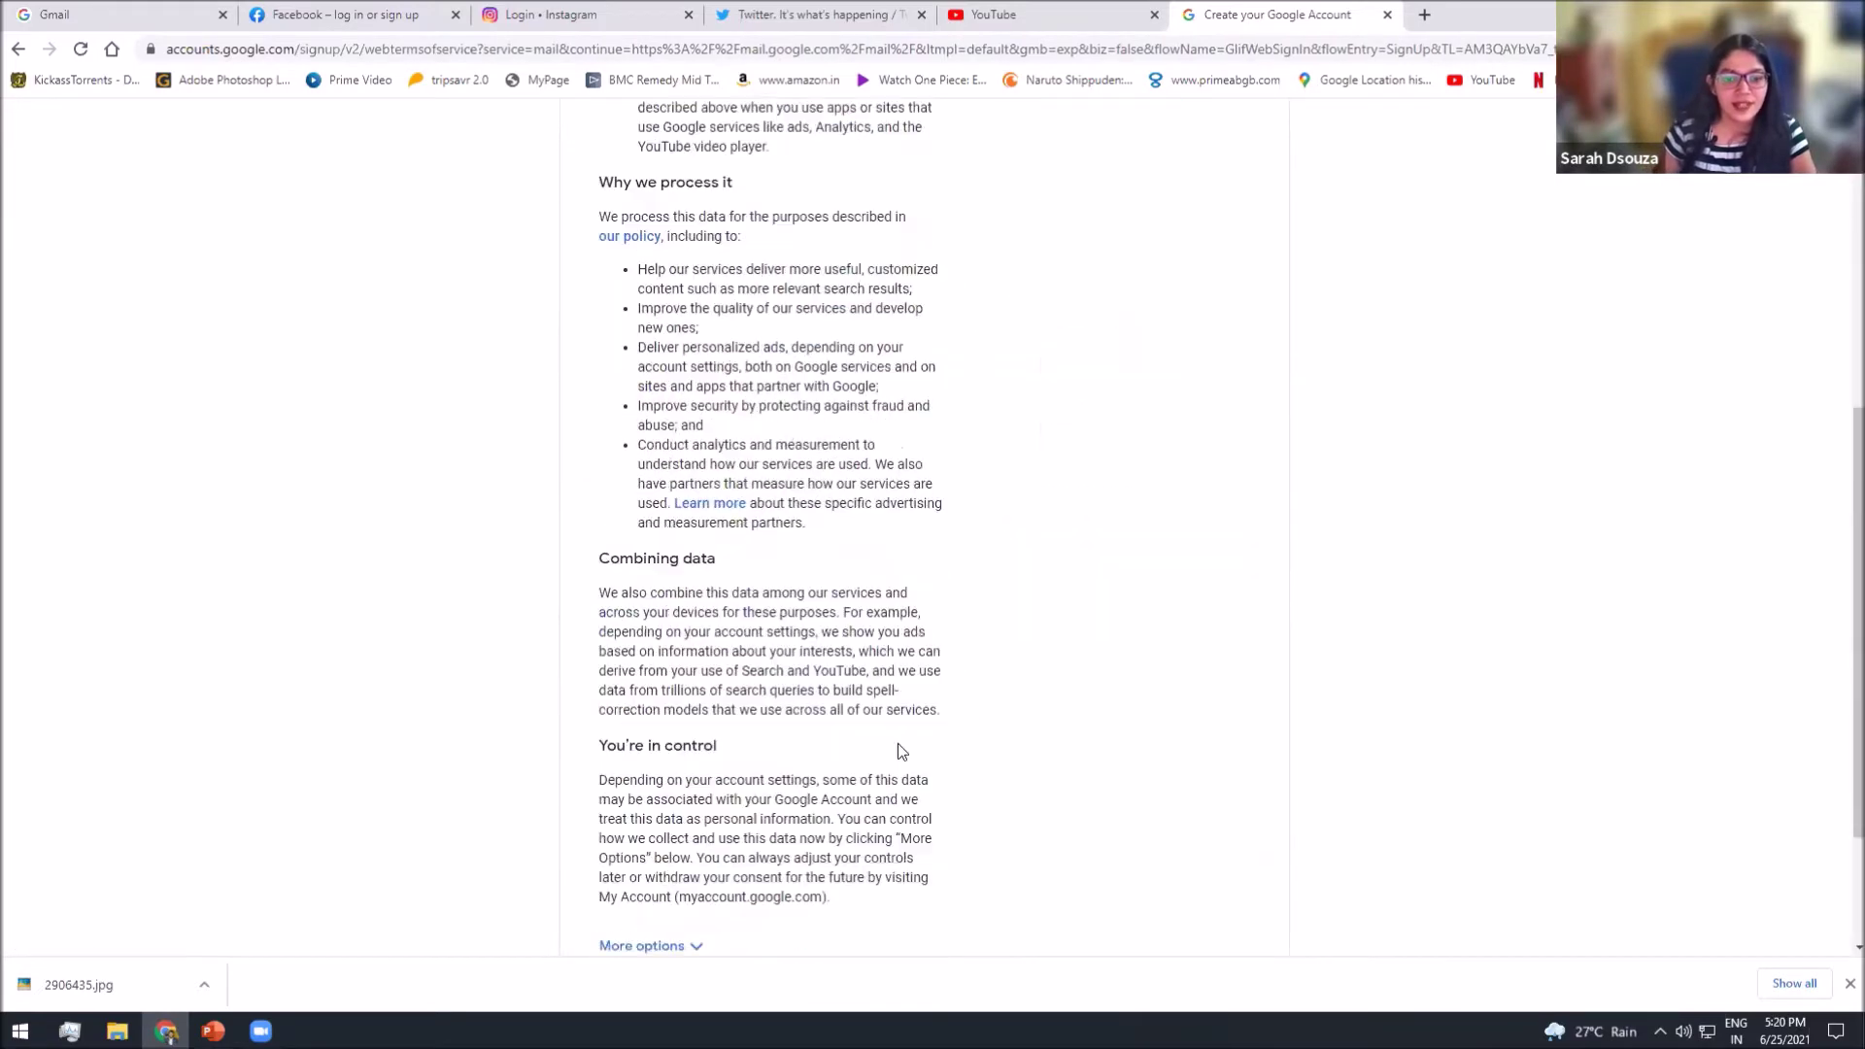
click(892, 819)
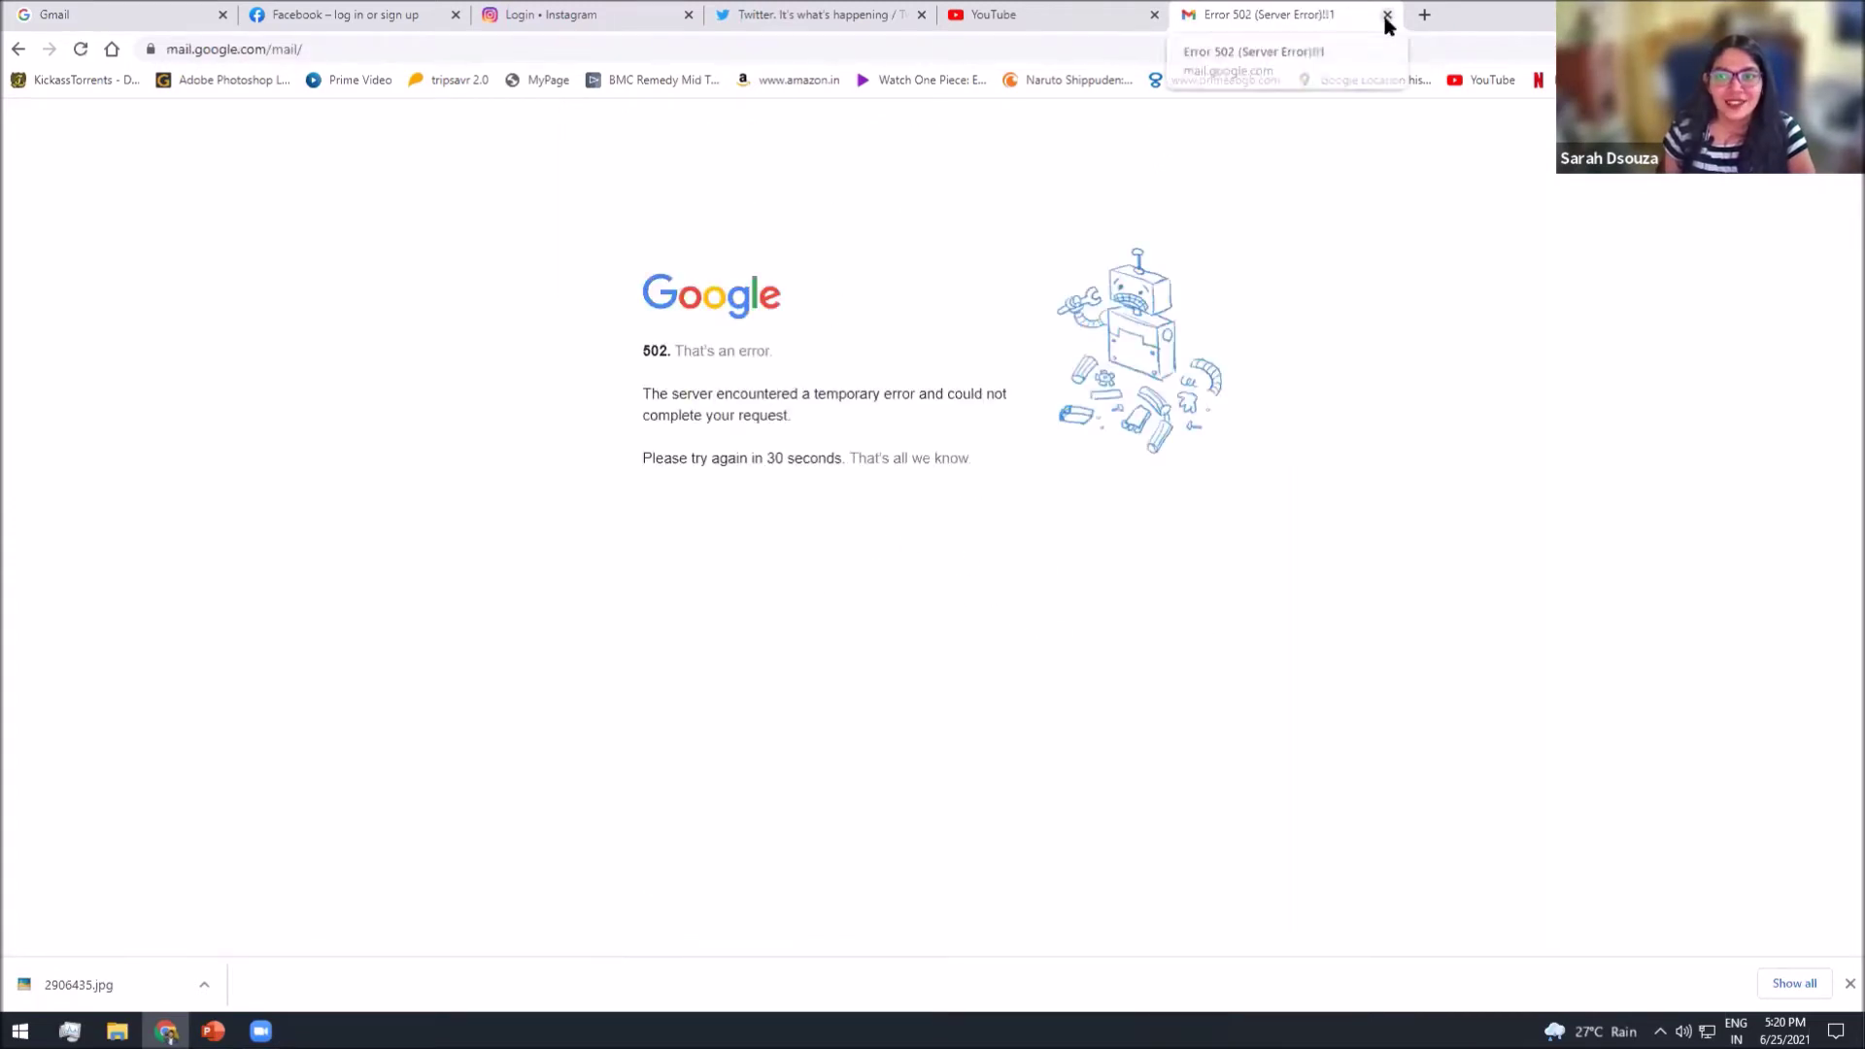
key(ctrl+w)
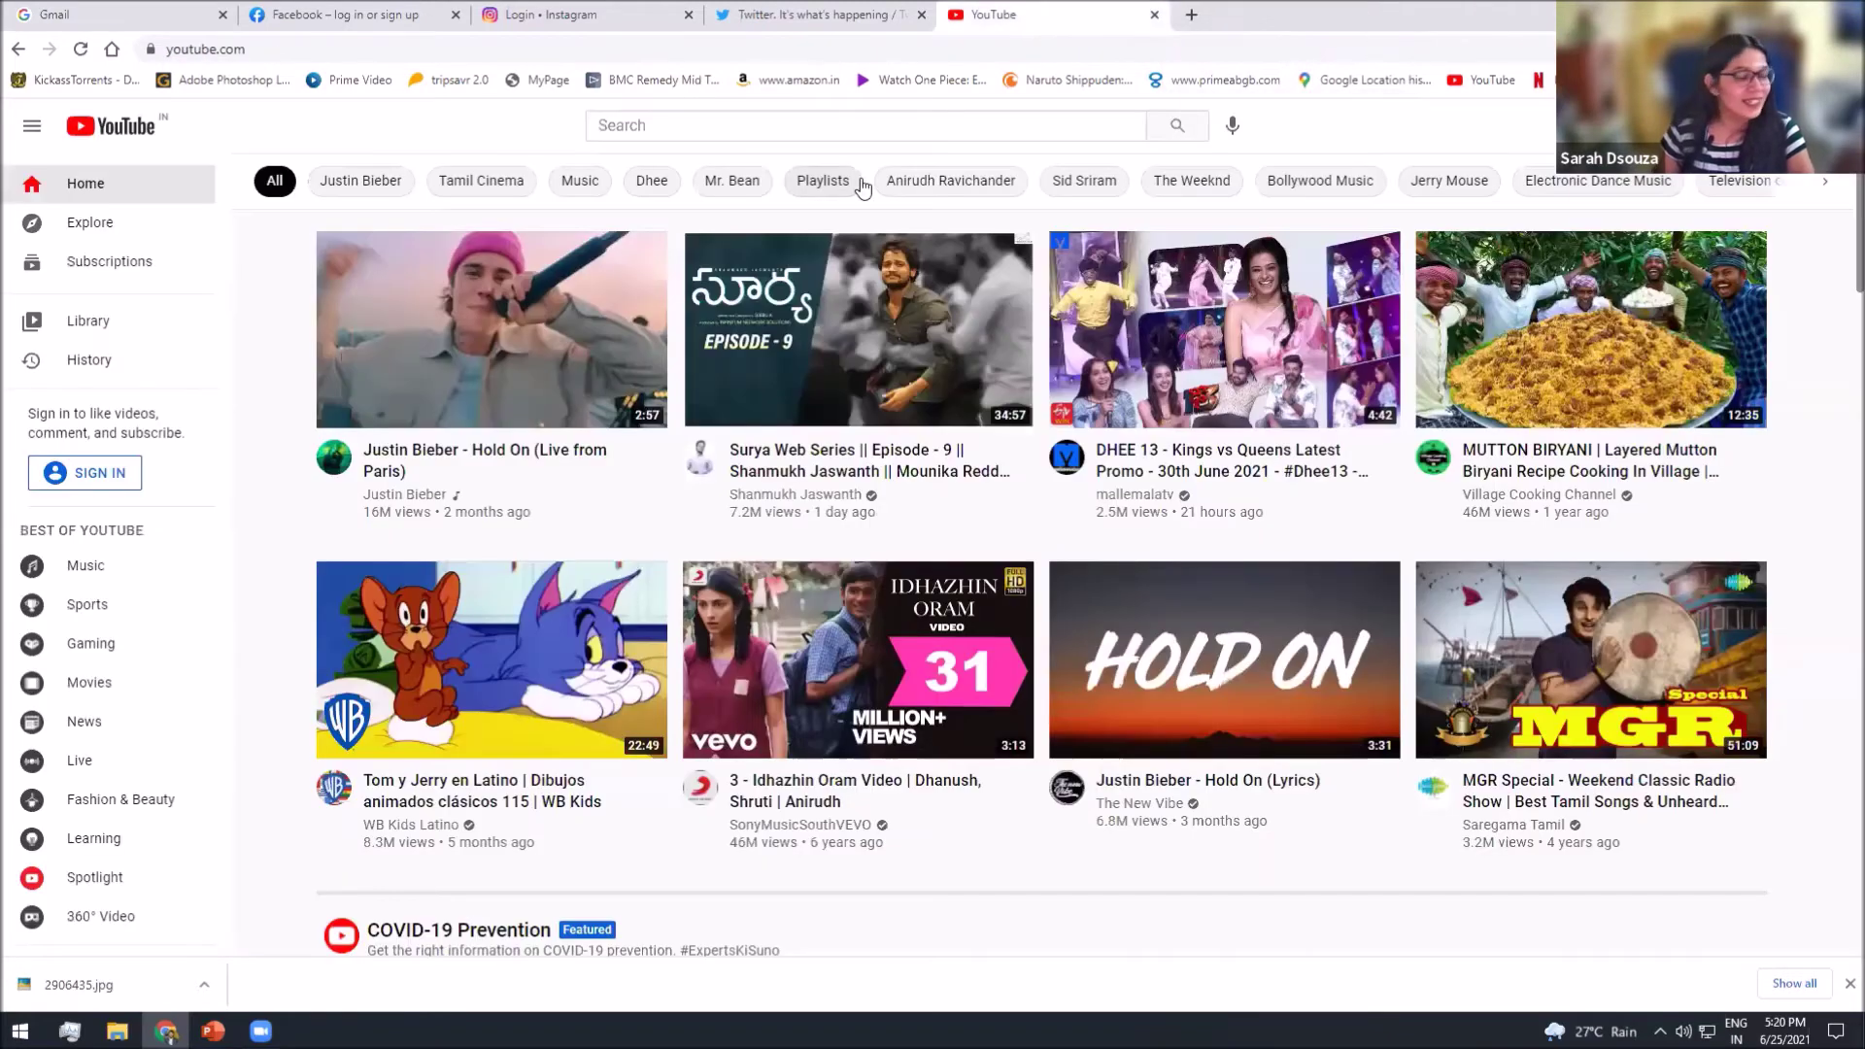
- Reload the Facebook login page and open the Create New Account form
click(332, 17)
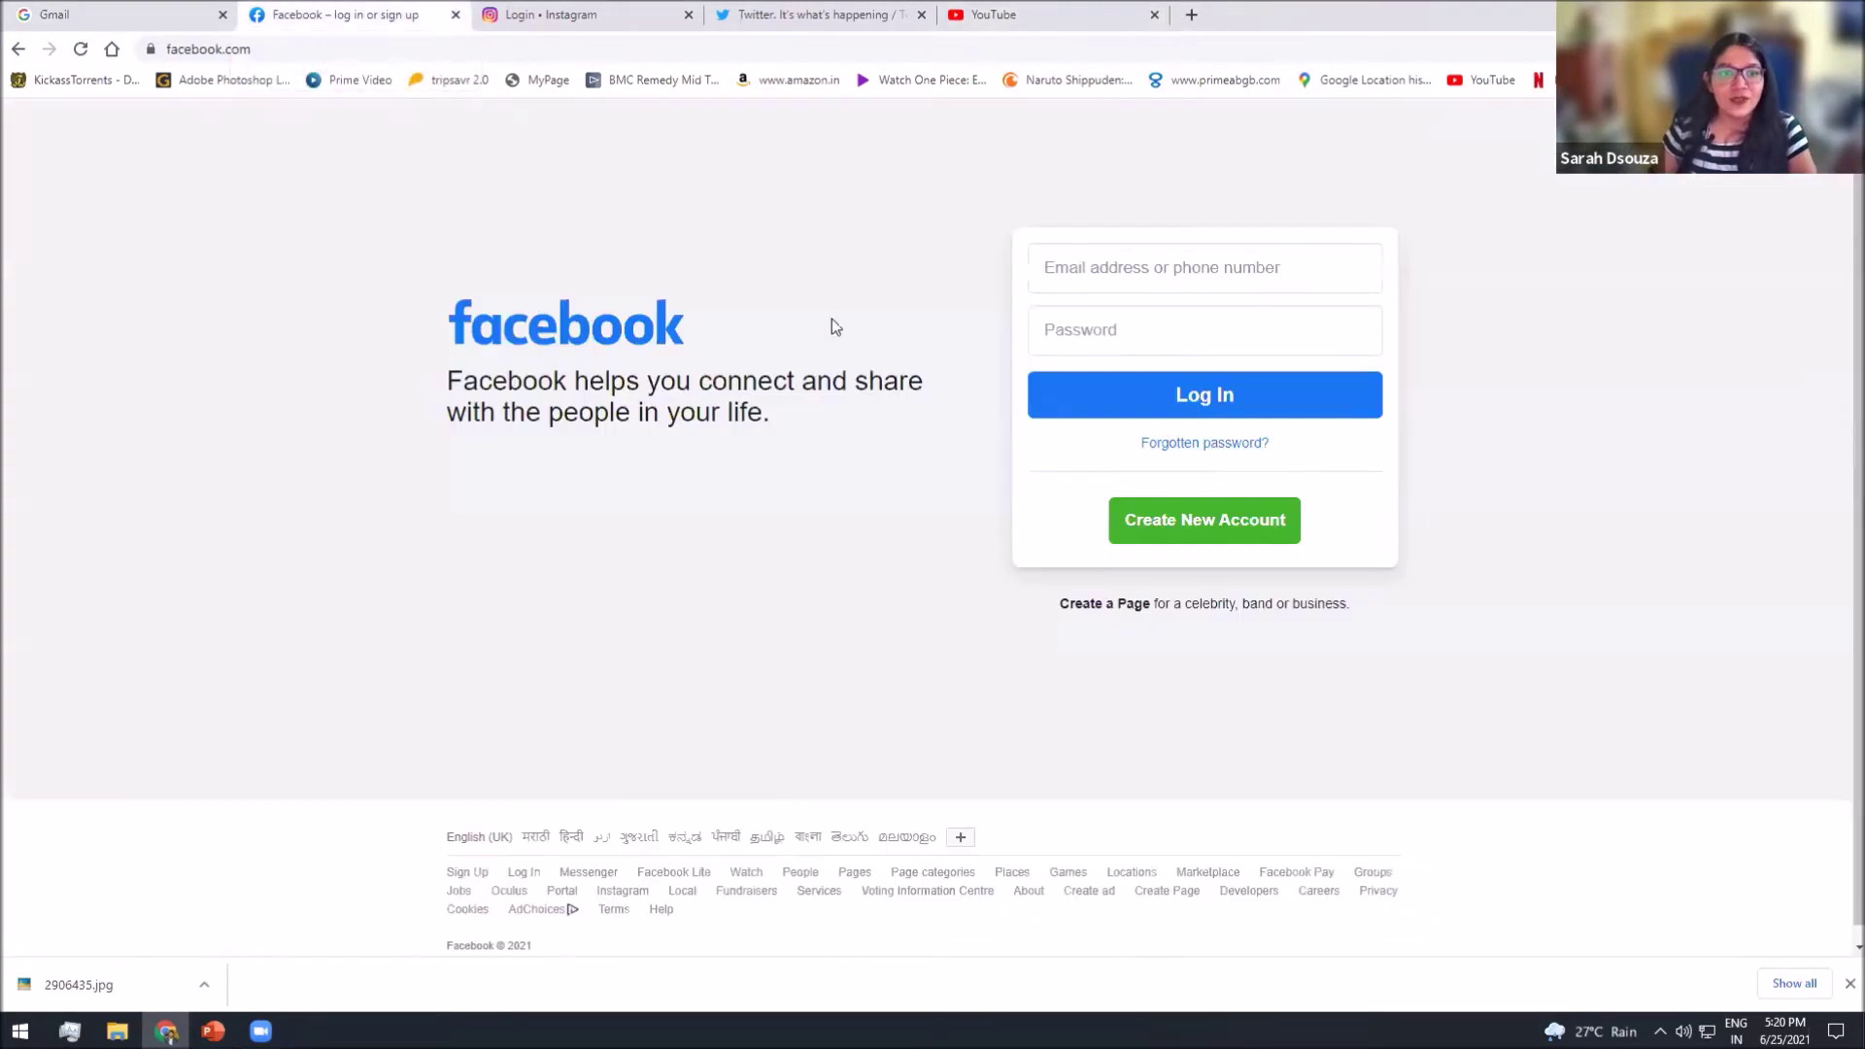
click(1141, 286)
click(1699, 546)
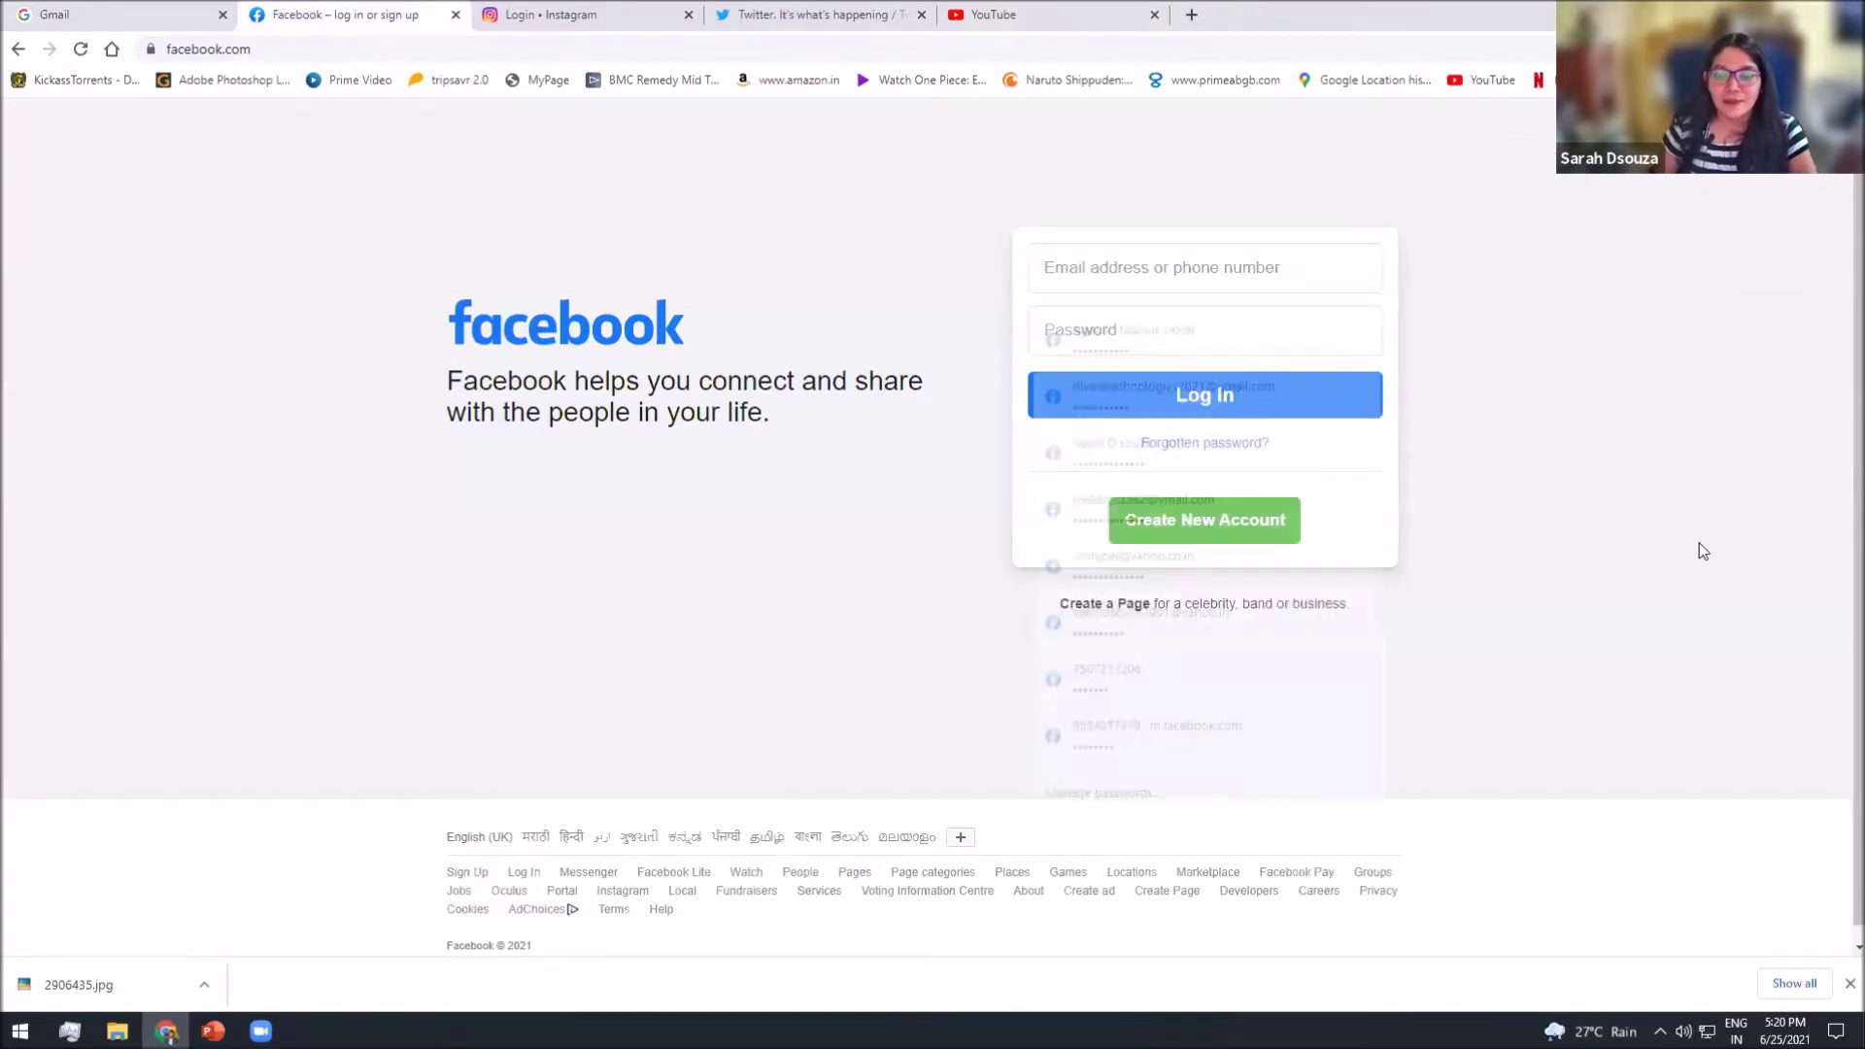
click(1247, 529)
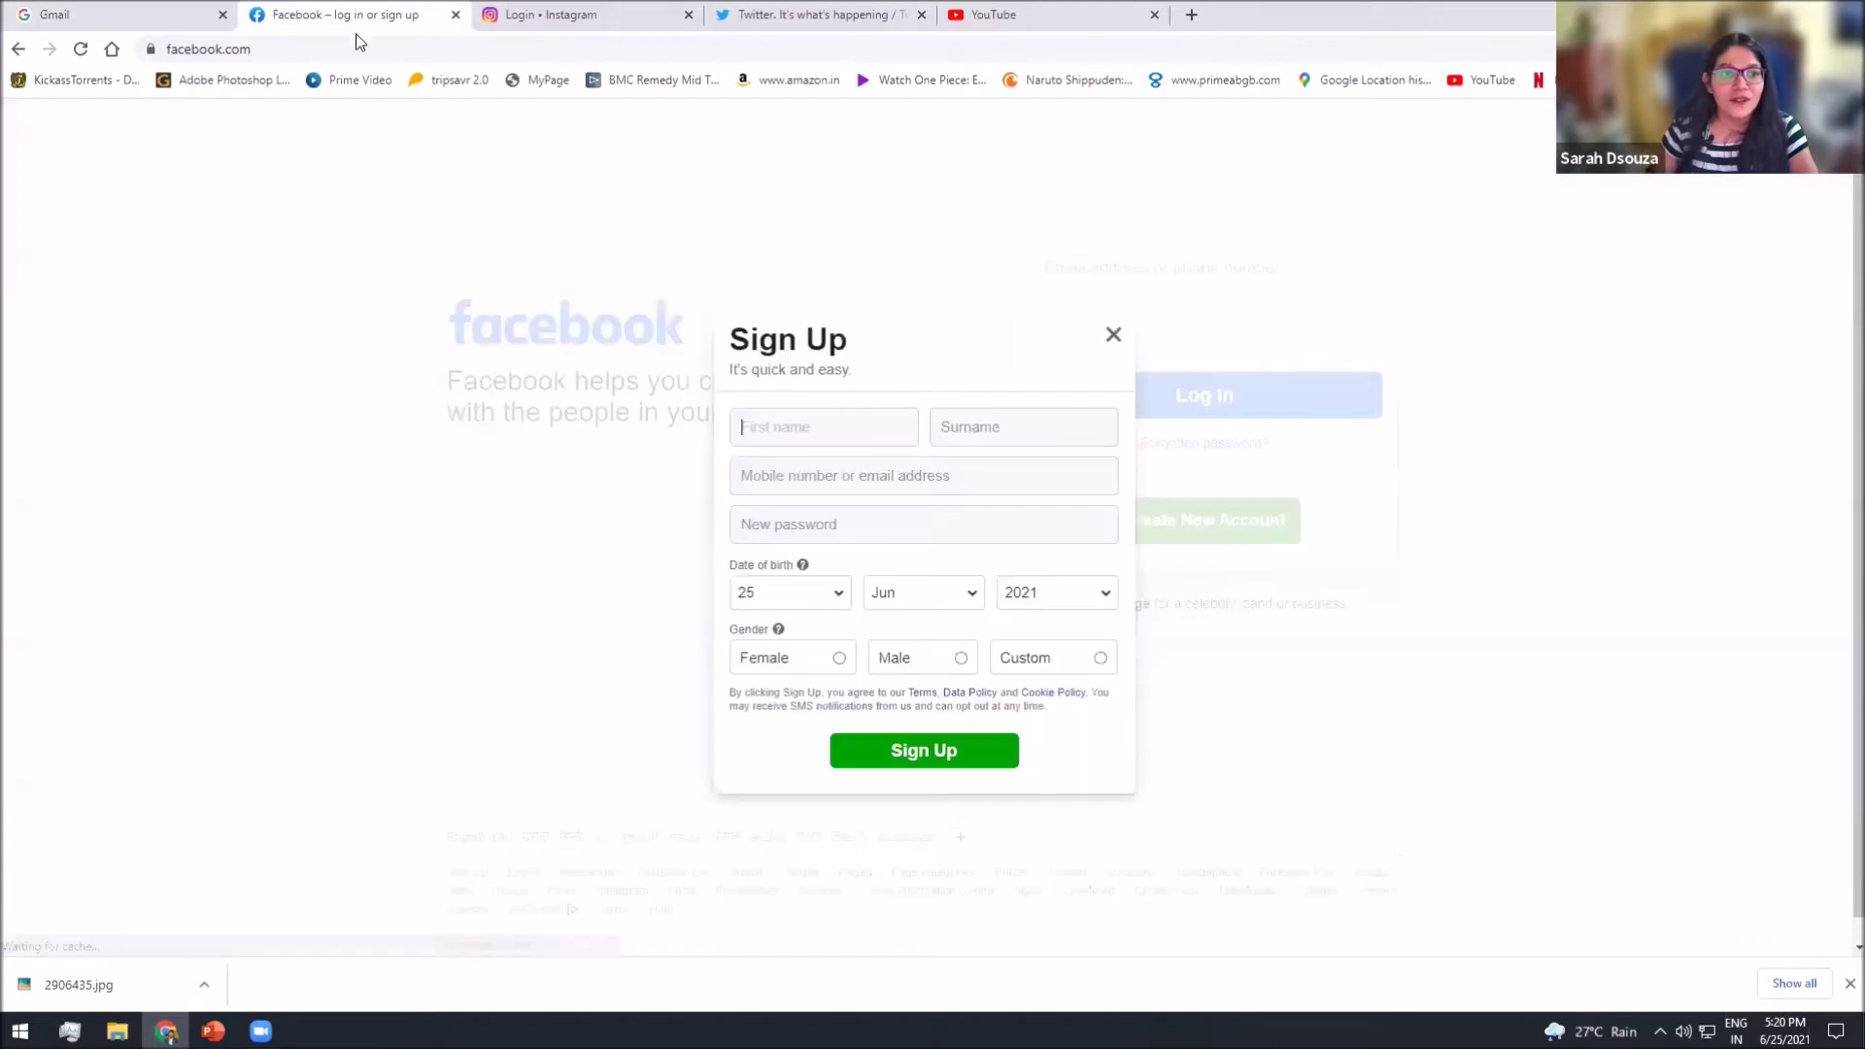
click(354, 46)
text(facebook)
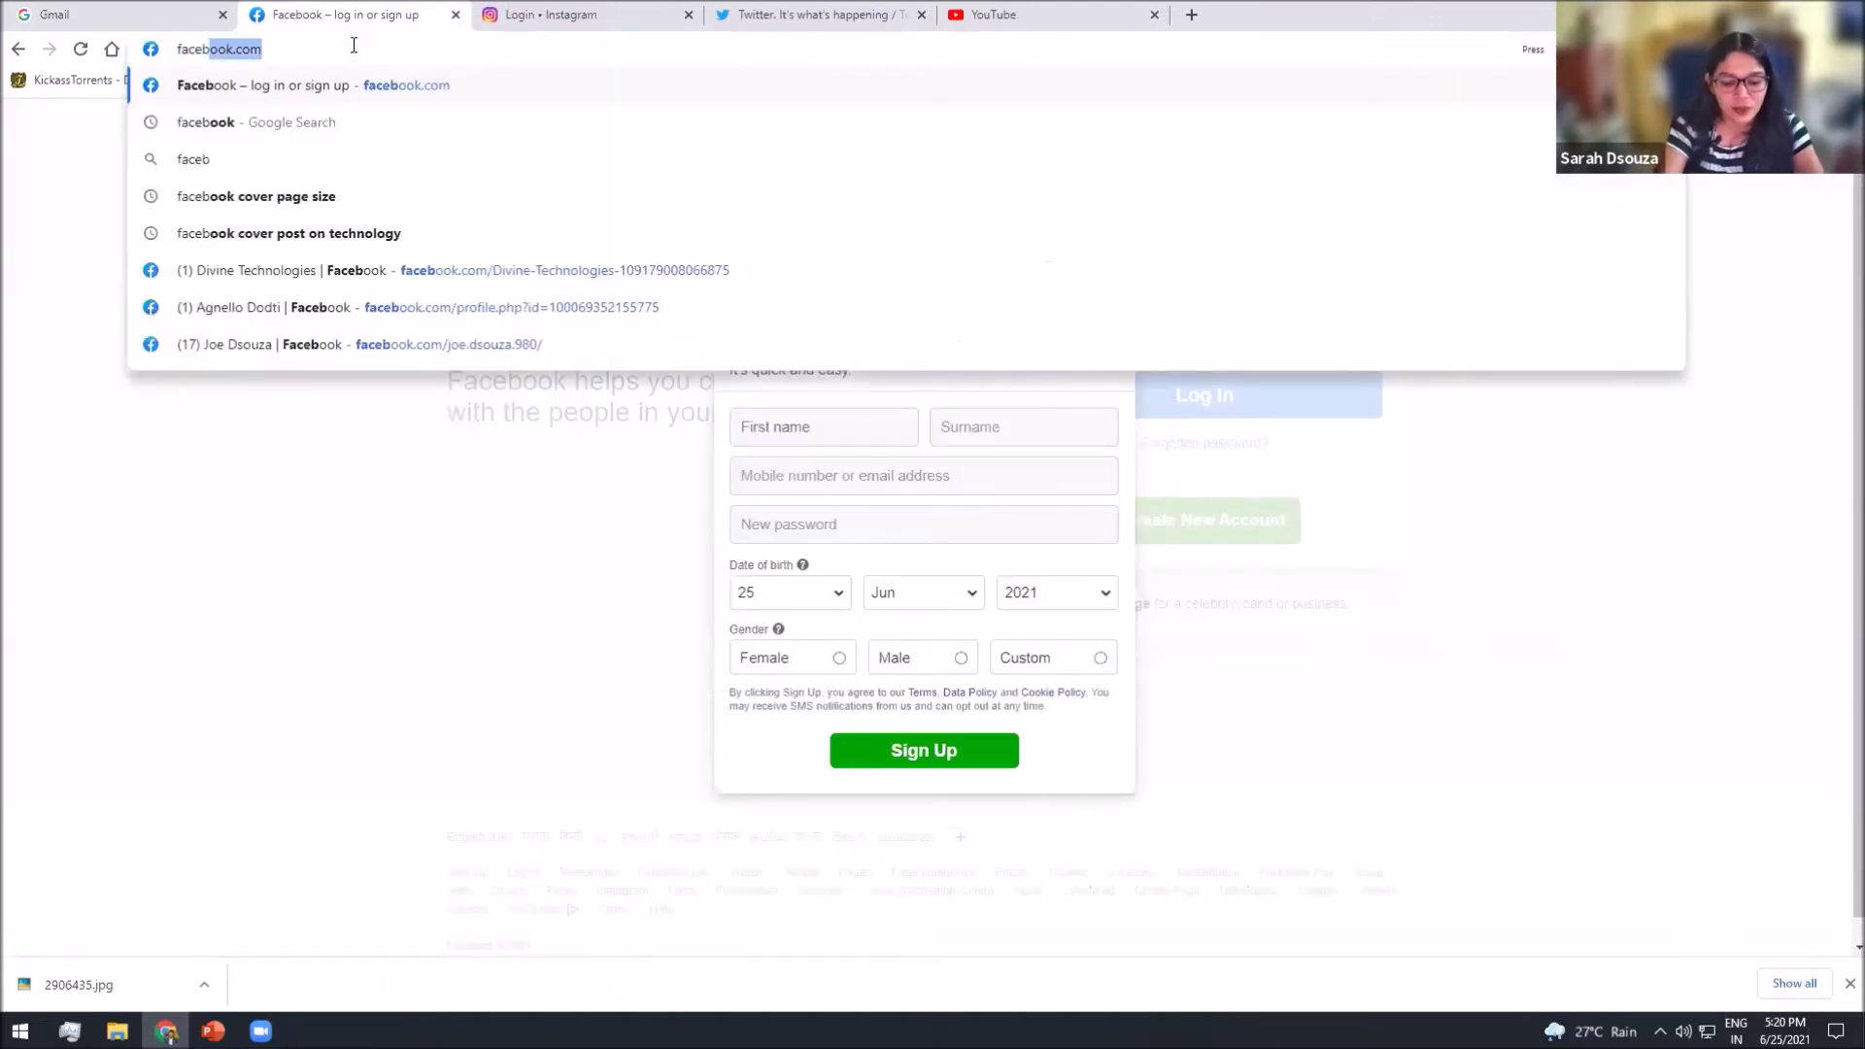
key(Return)
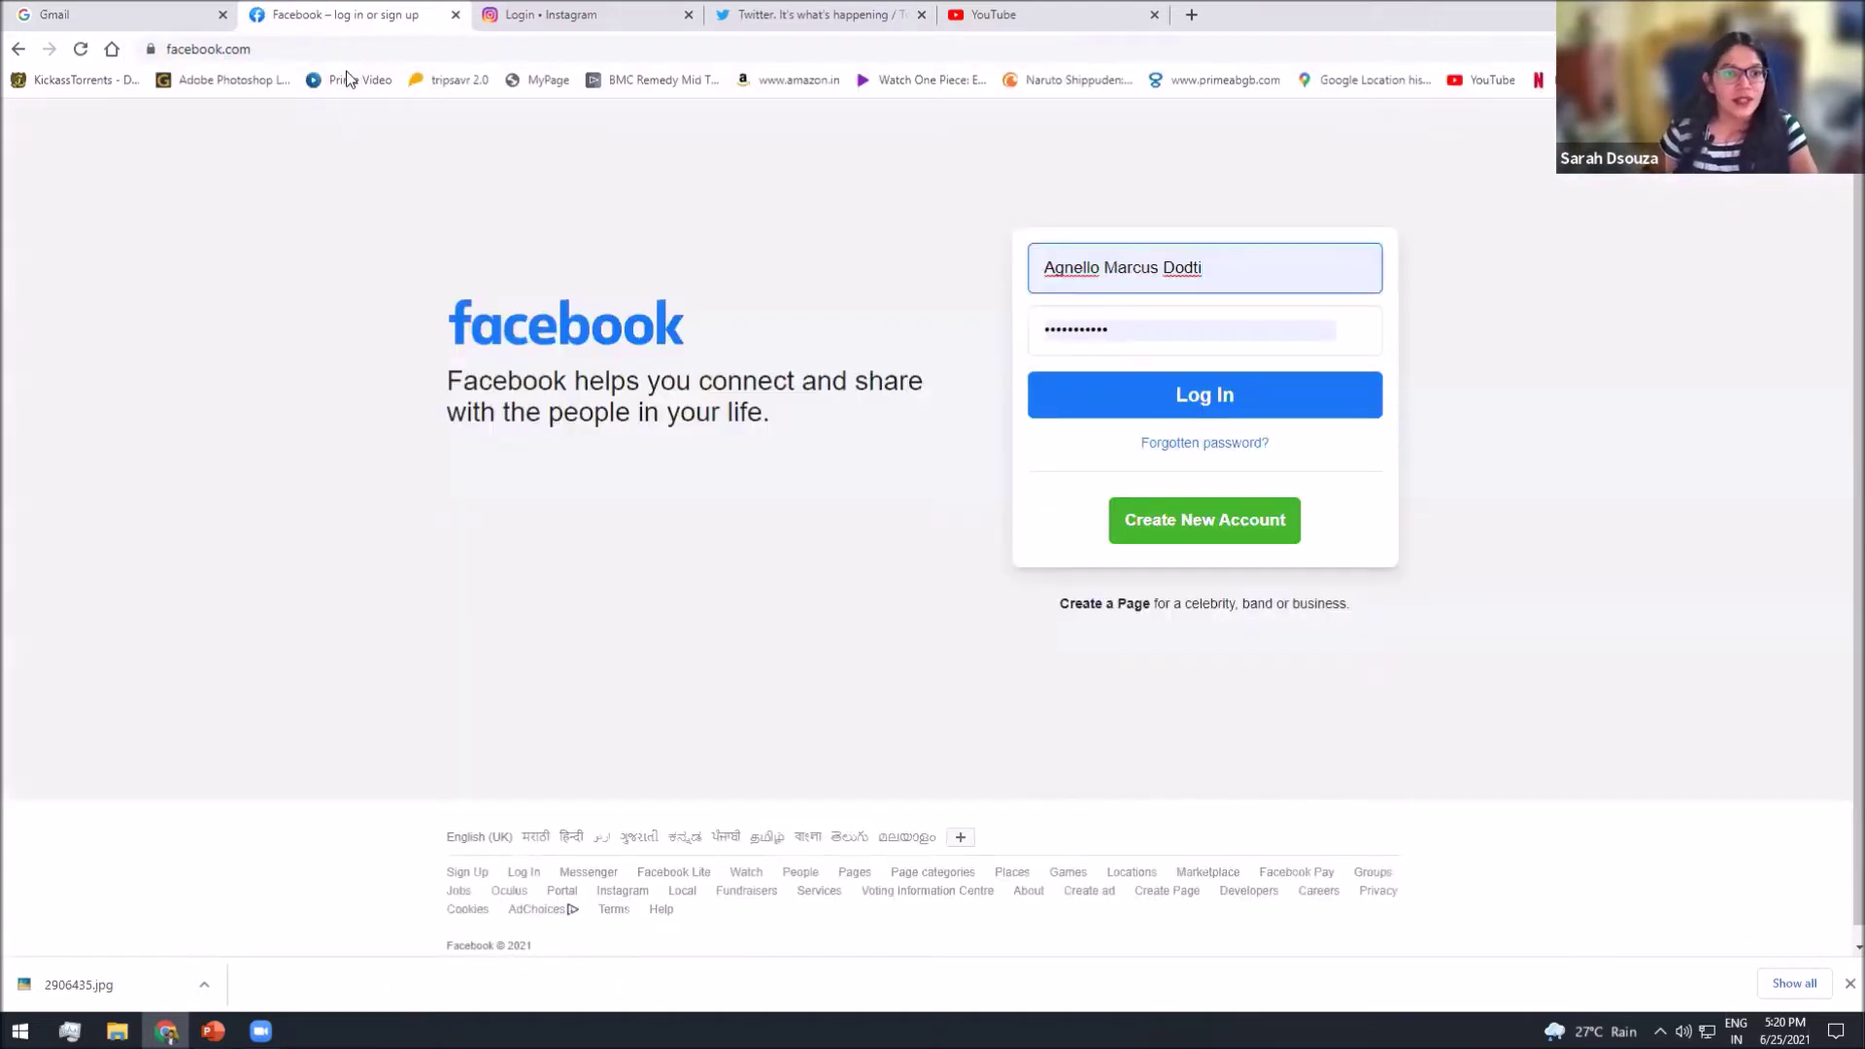
click(1189, 523)
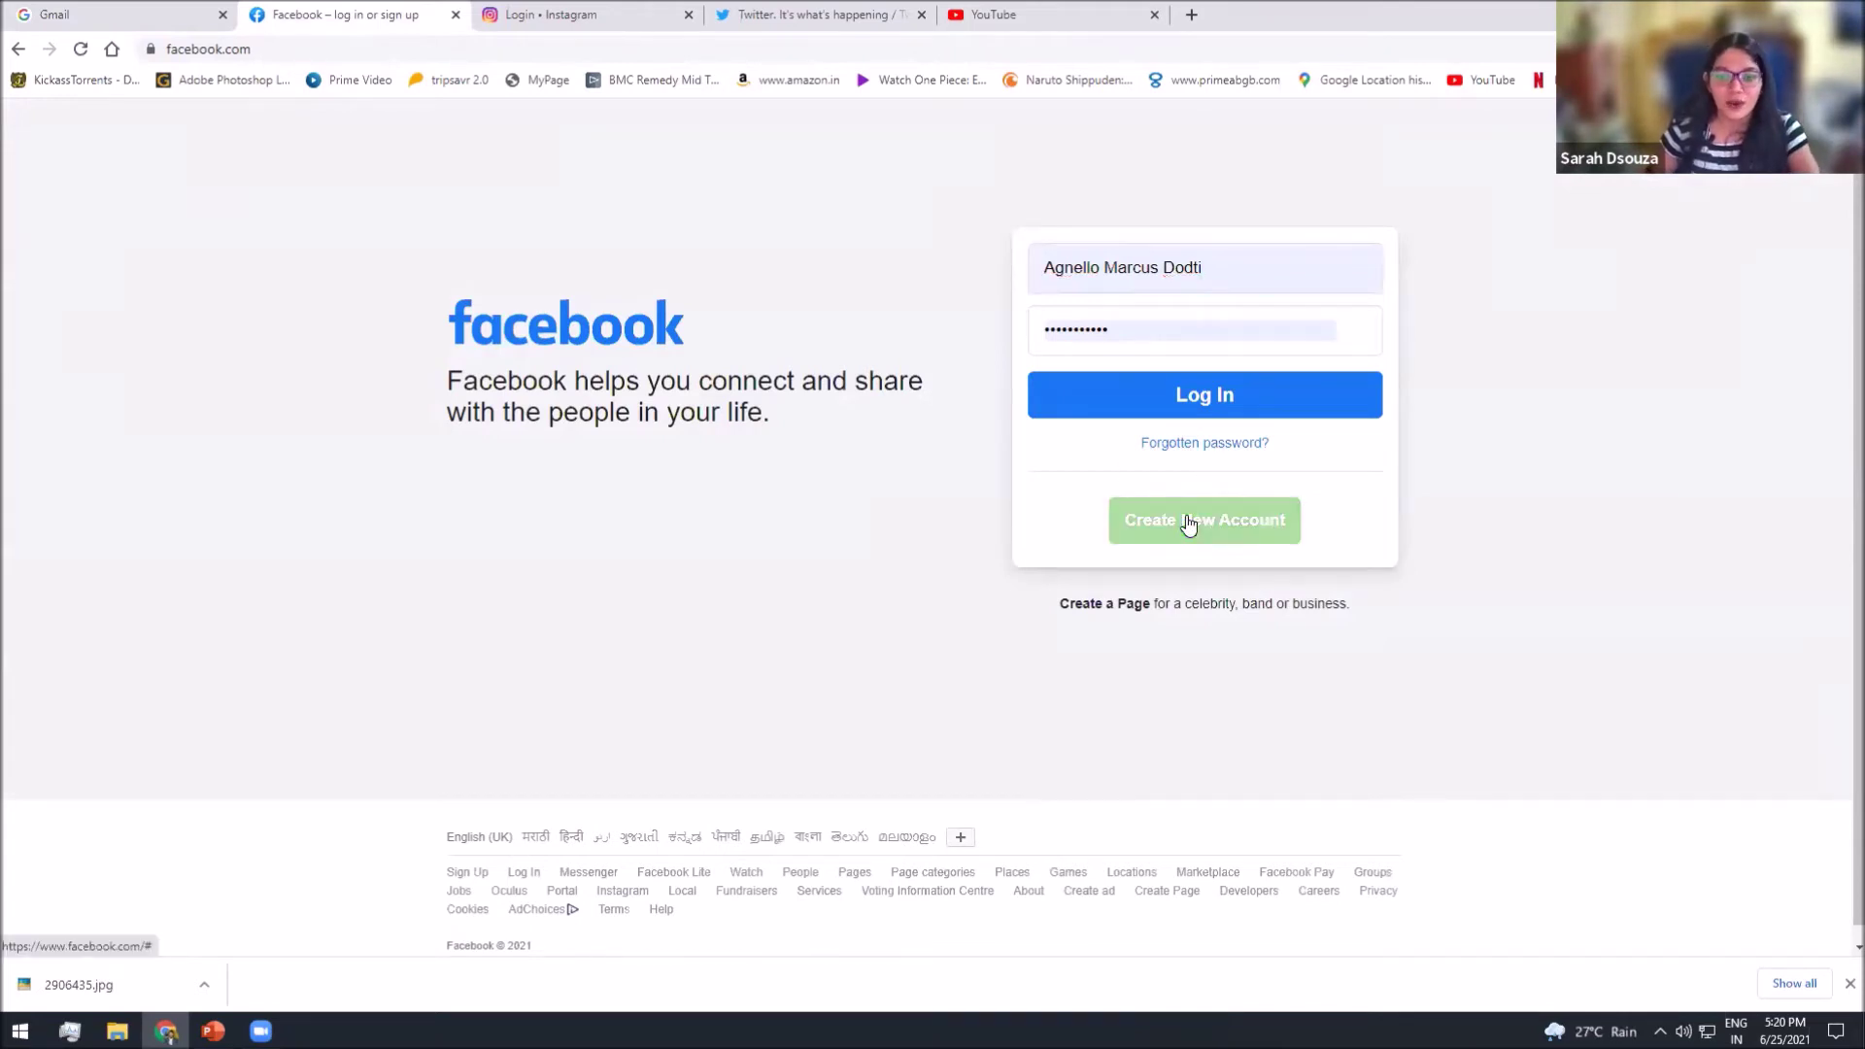
- Enter the first name, surname and the new Gmail address in the Sign Up form
click(872, 437)
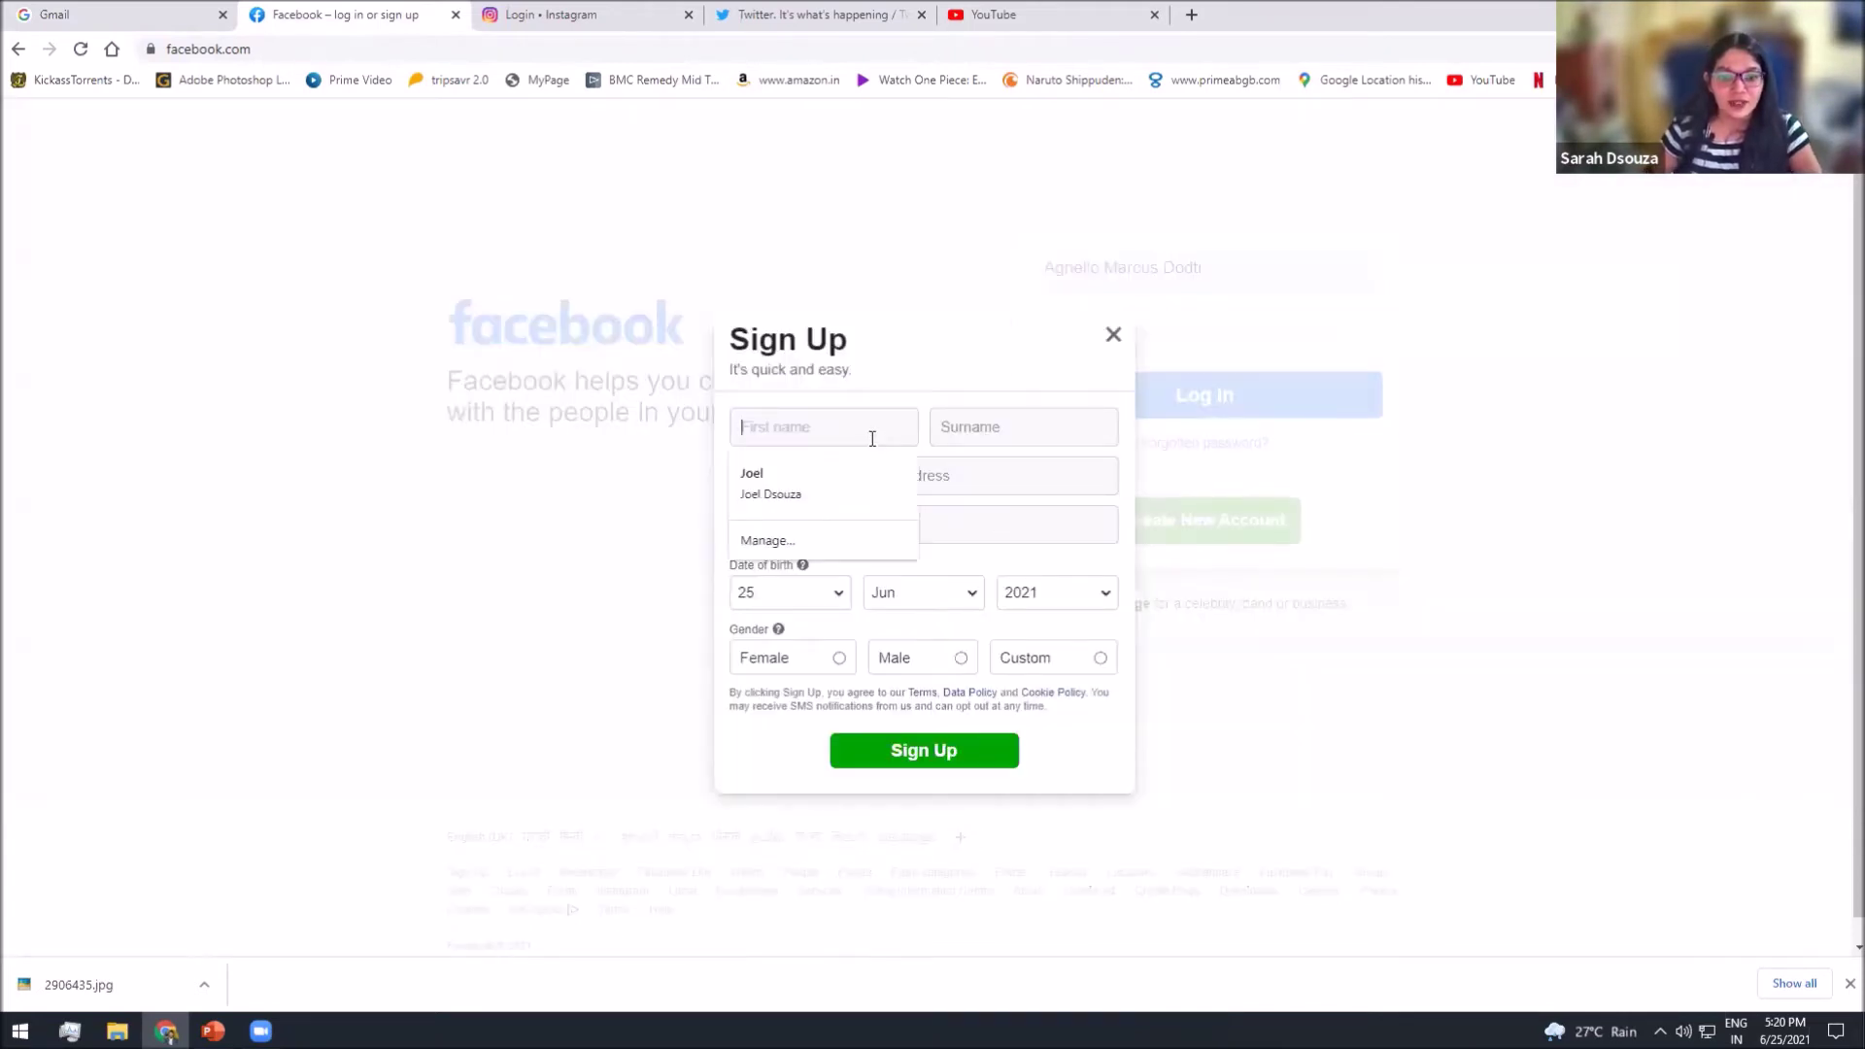
click(1002, 430)
click(832, 476)
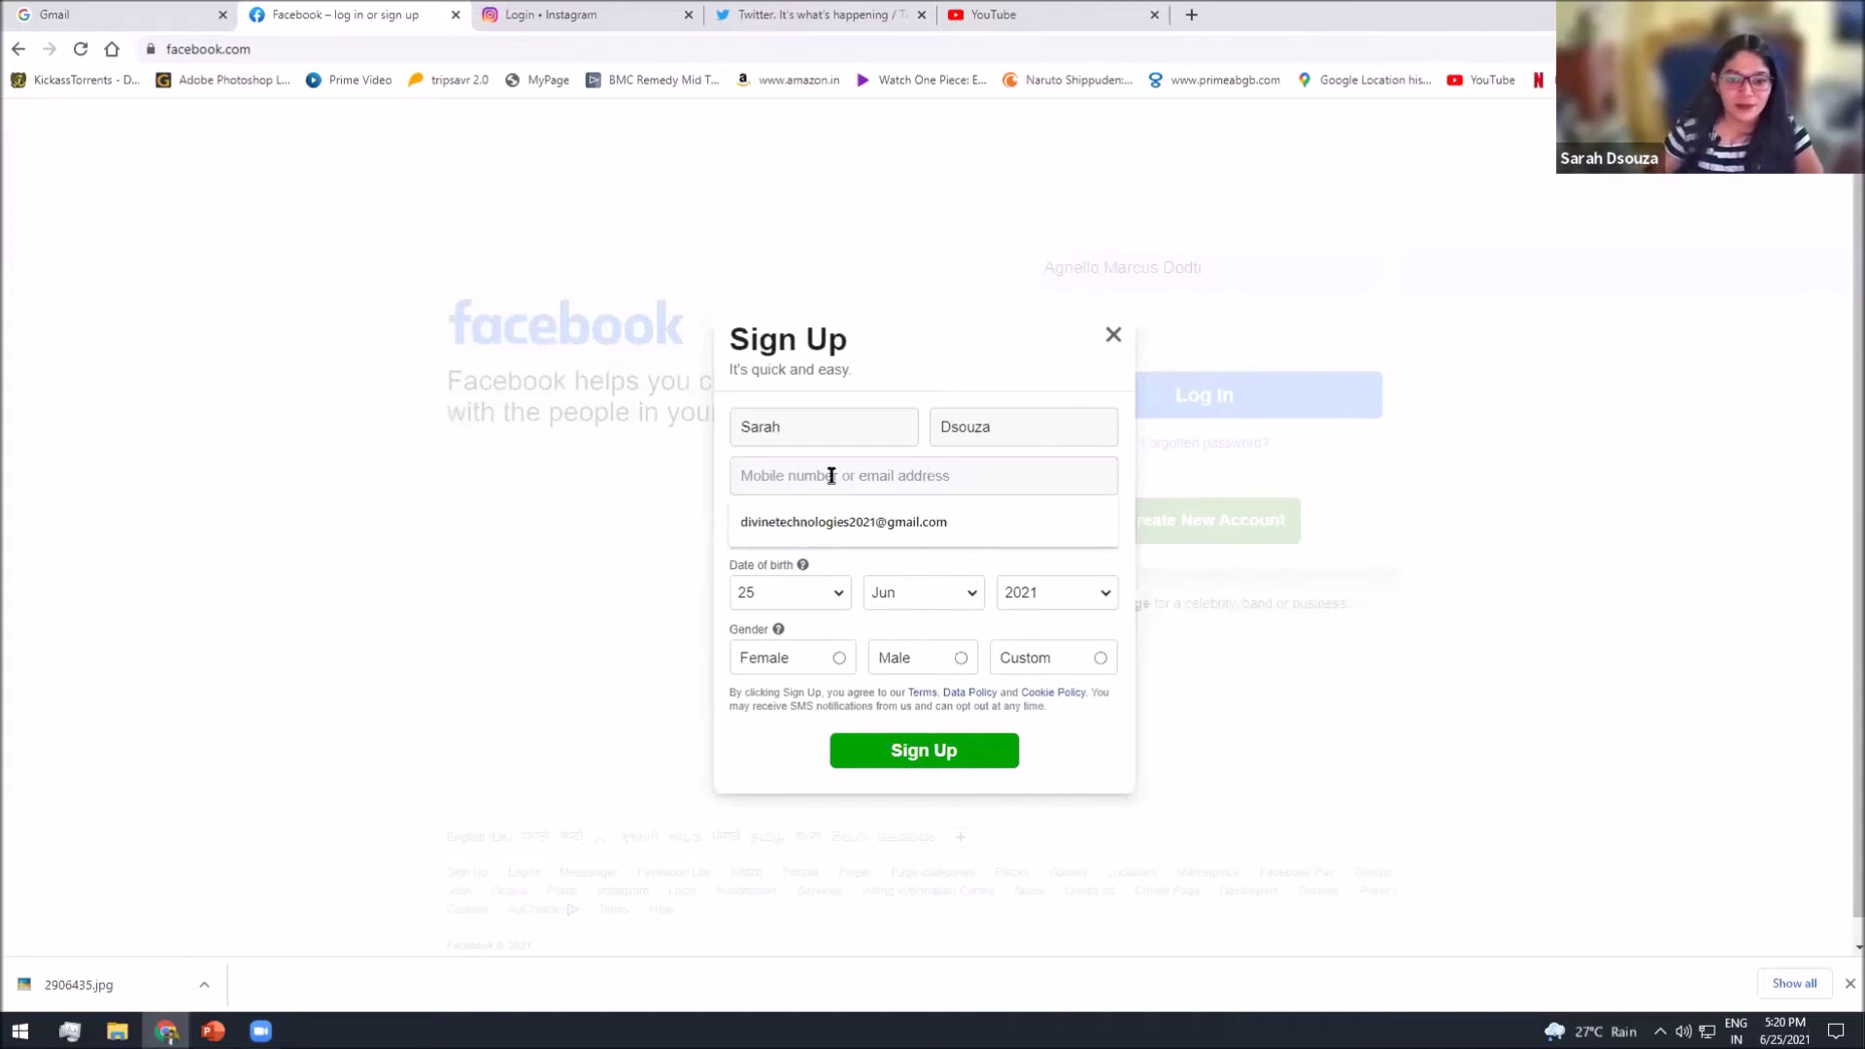
click(1233, 553)
click(949, 482)
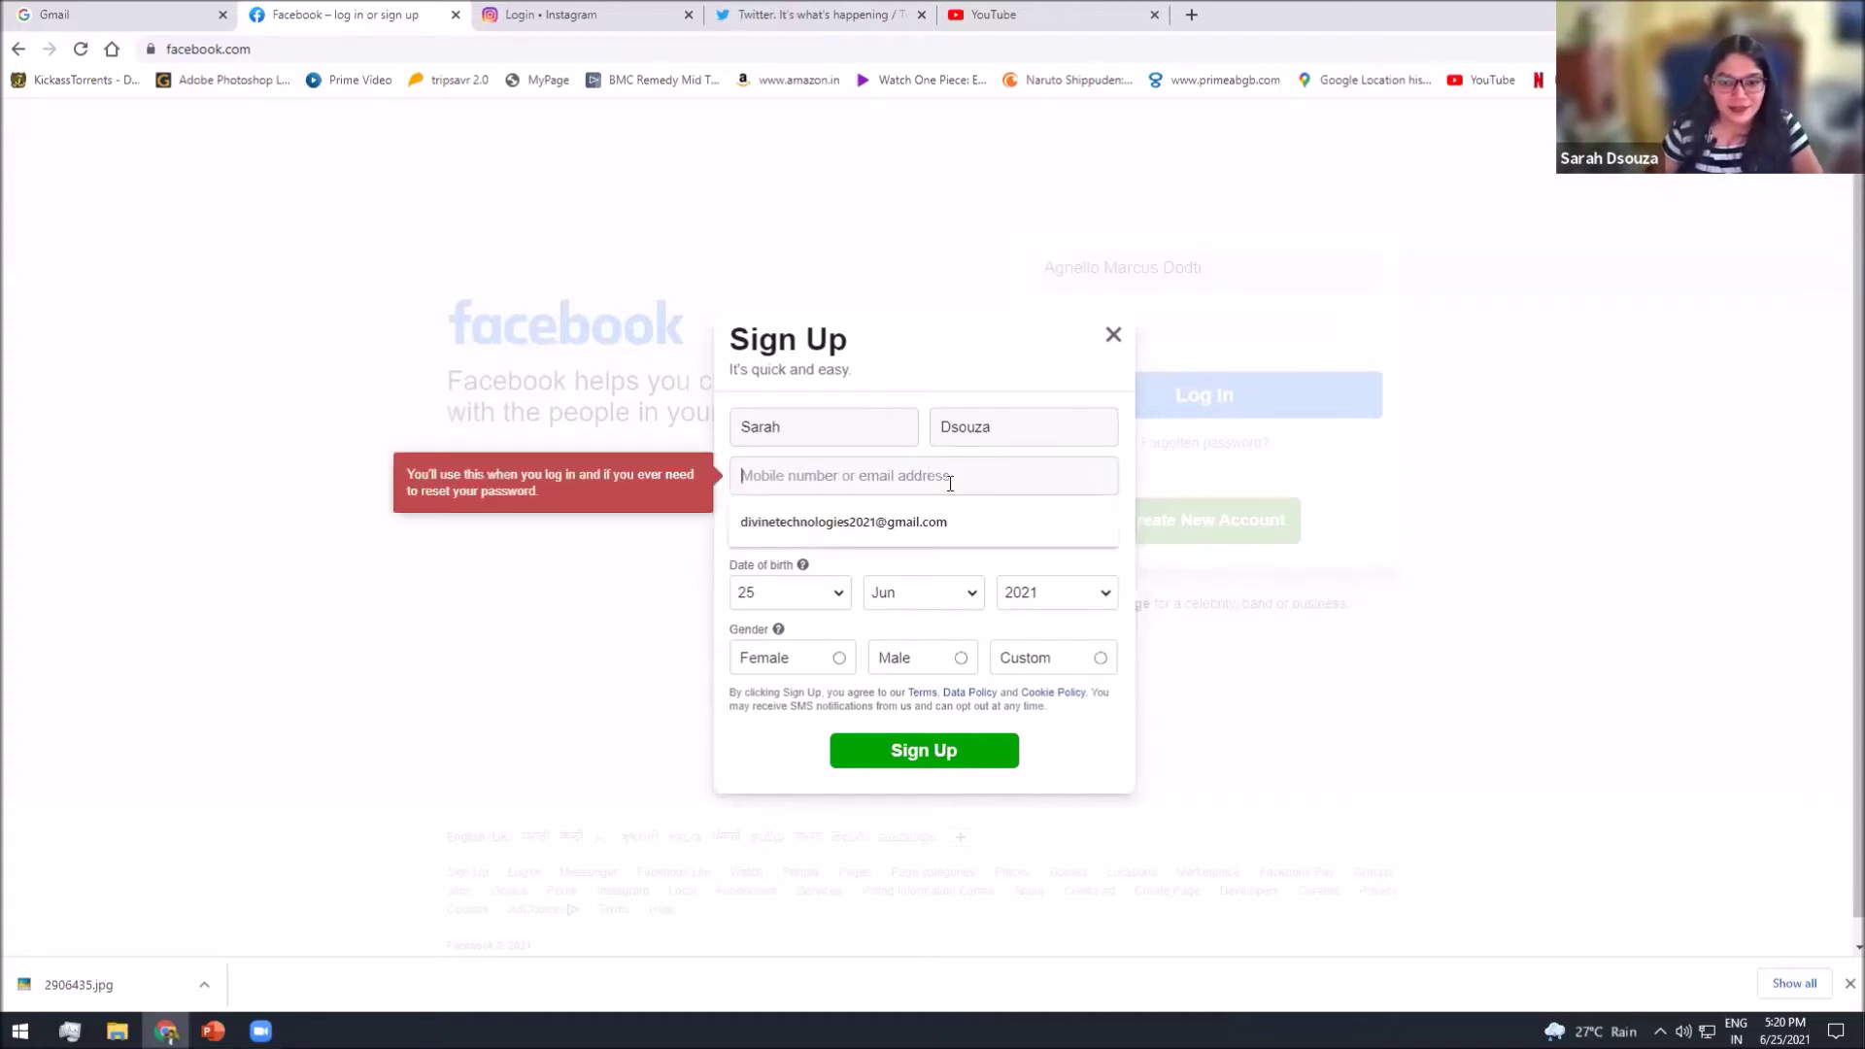
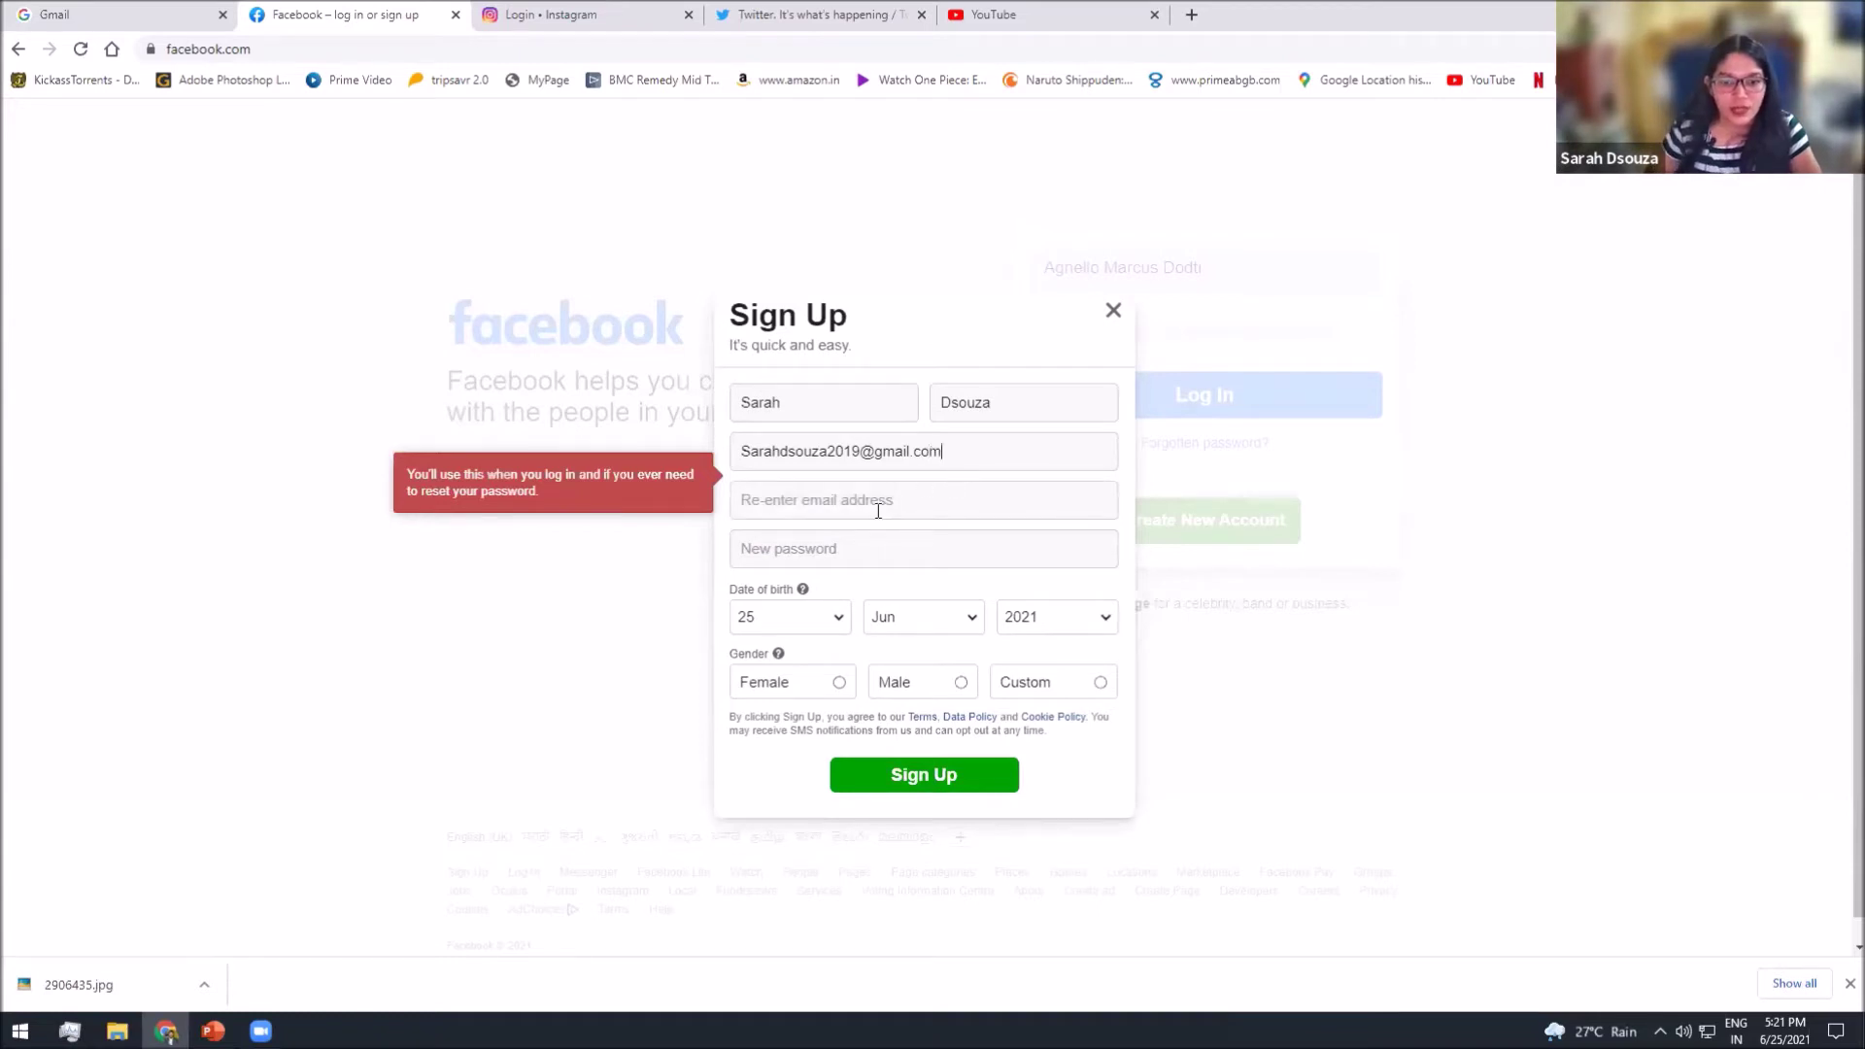
- Copy the e-mail address into the re-enter field and type a new password
click(877, 506)
drag(950, 453, 860, 453)
drag(685, 476, 690, 504)
key(ctrl+c)
click(774, 501)
key(ctrl+v)
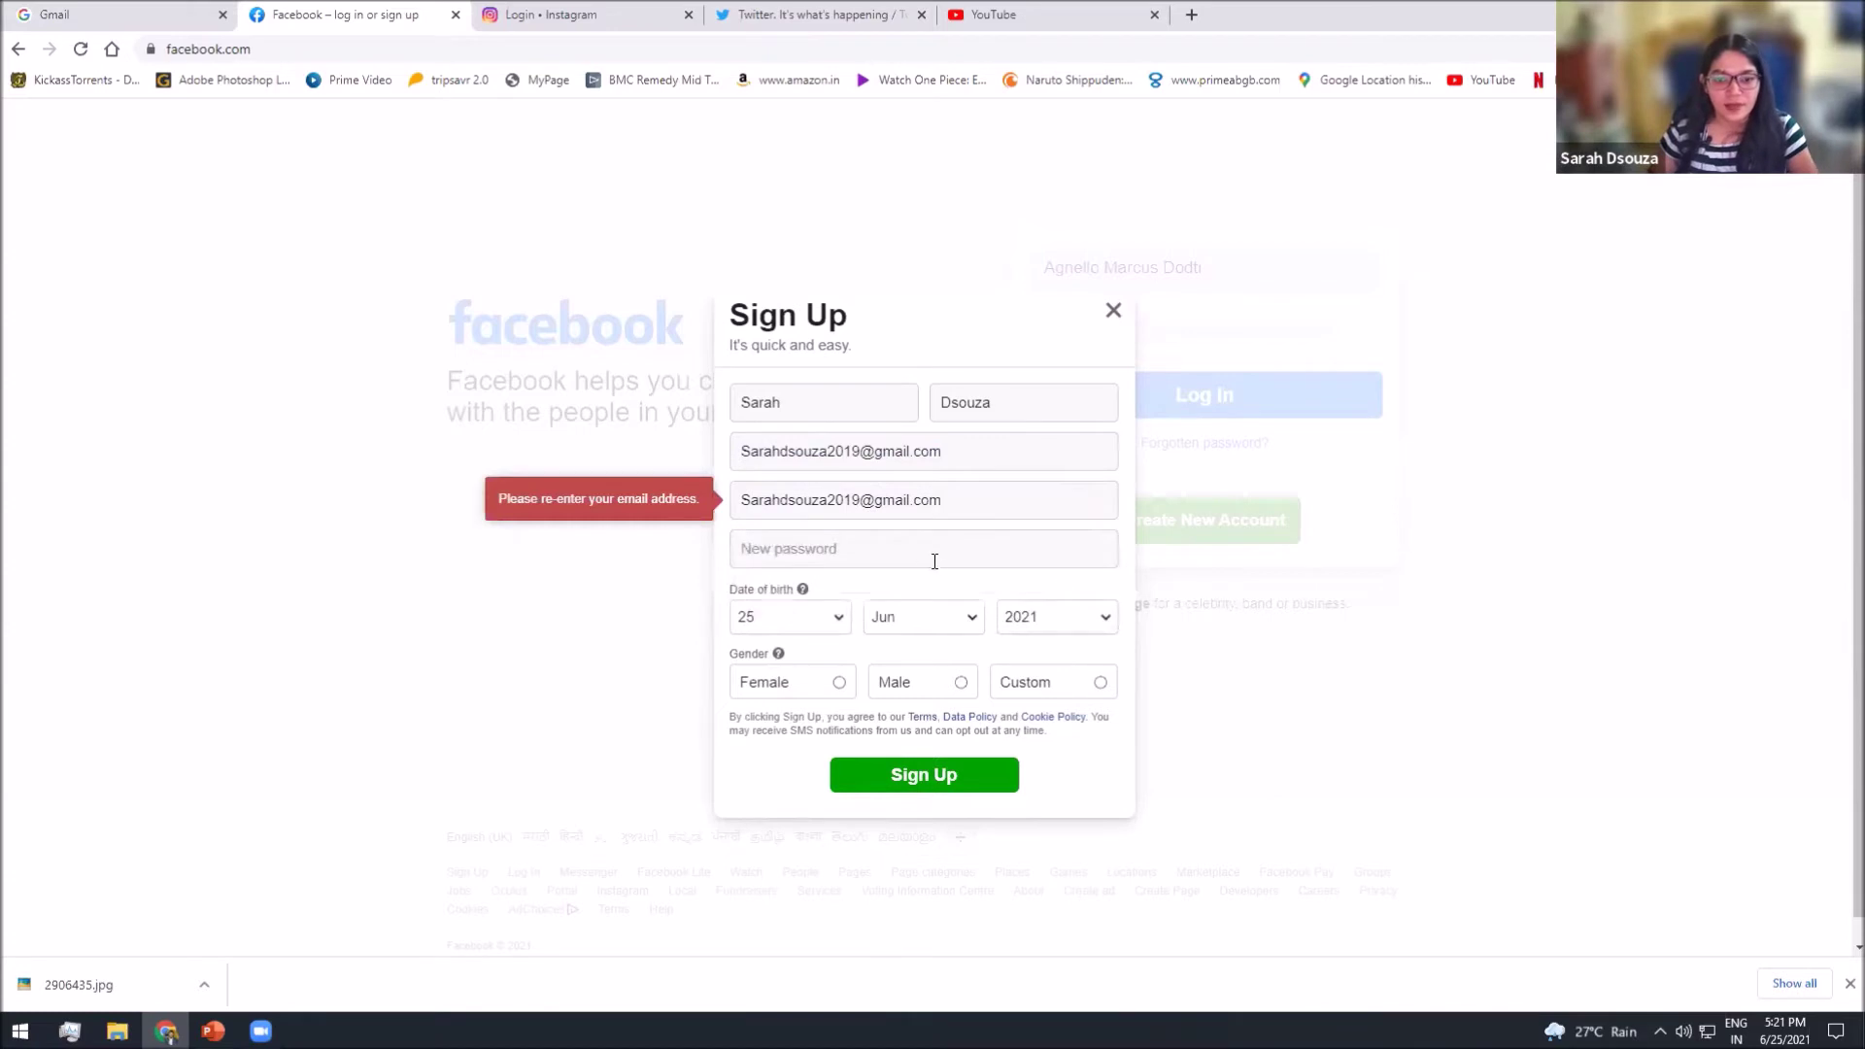
click(915, 548)
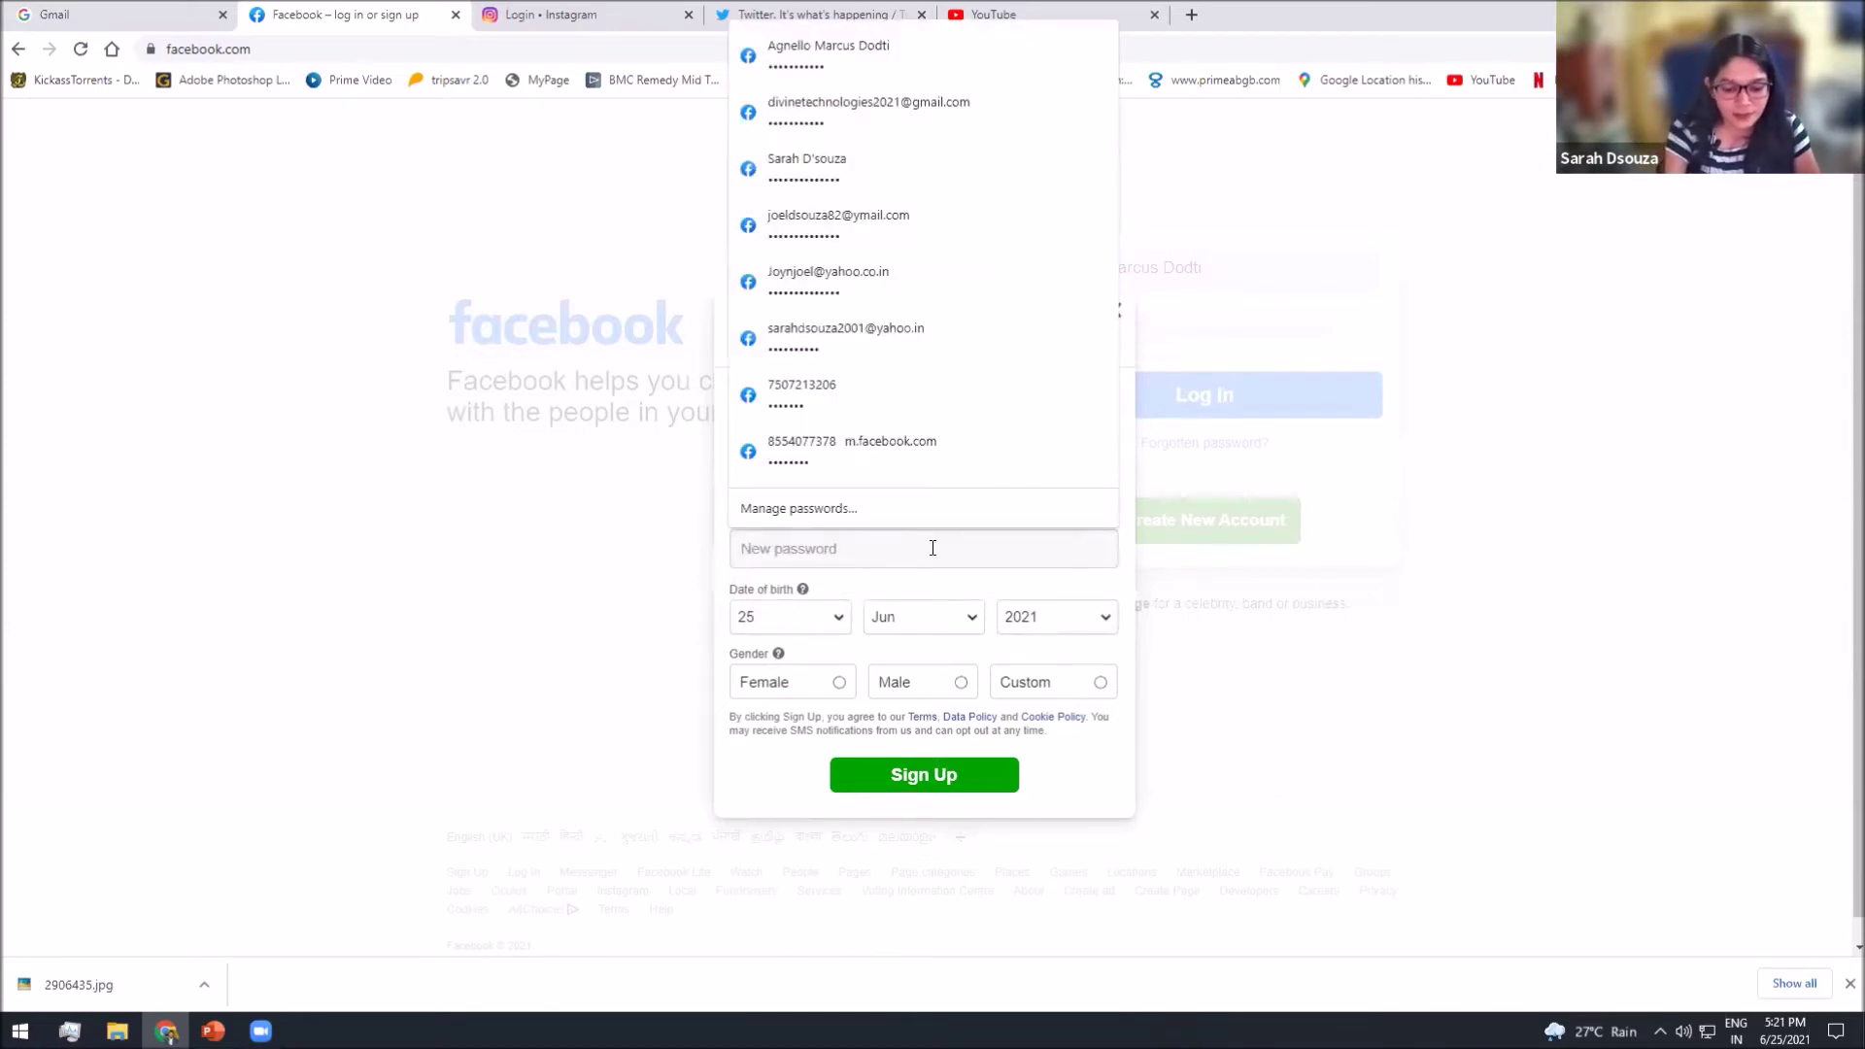
text(••••)
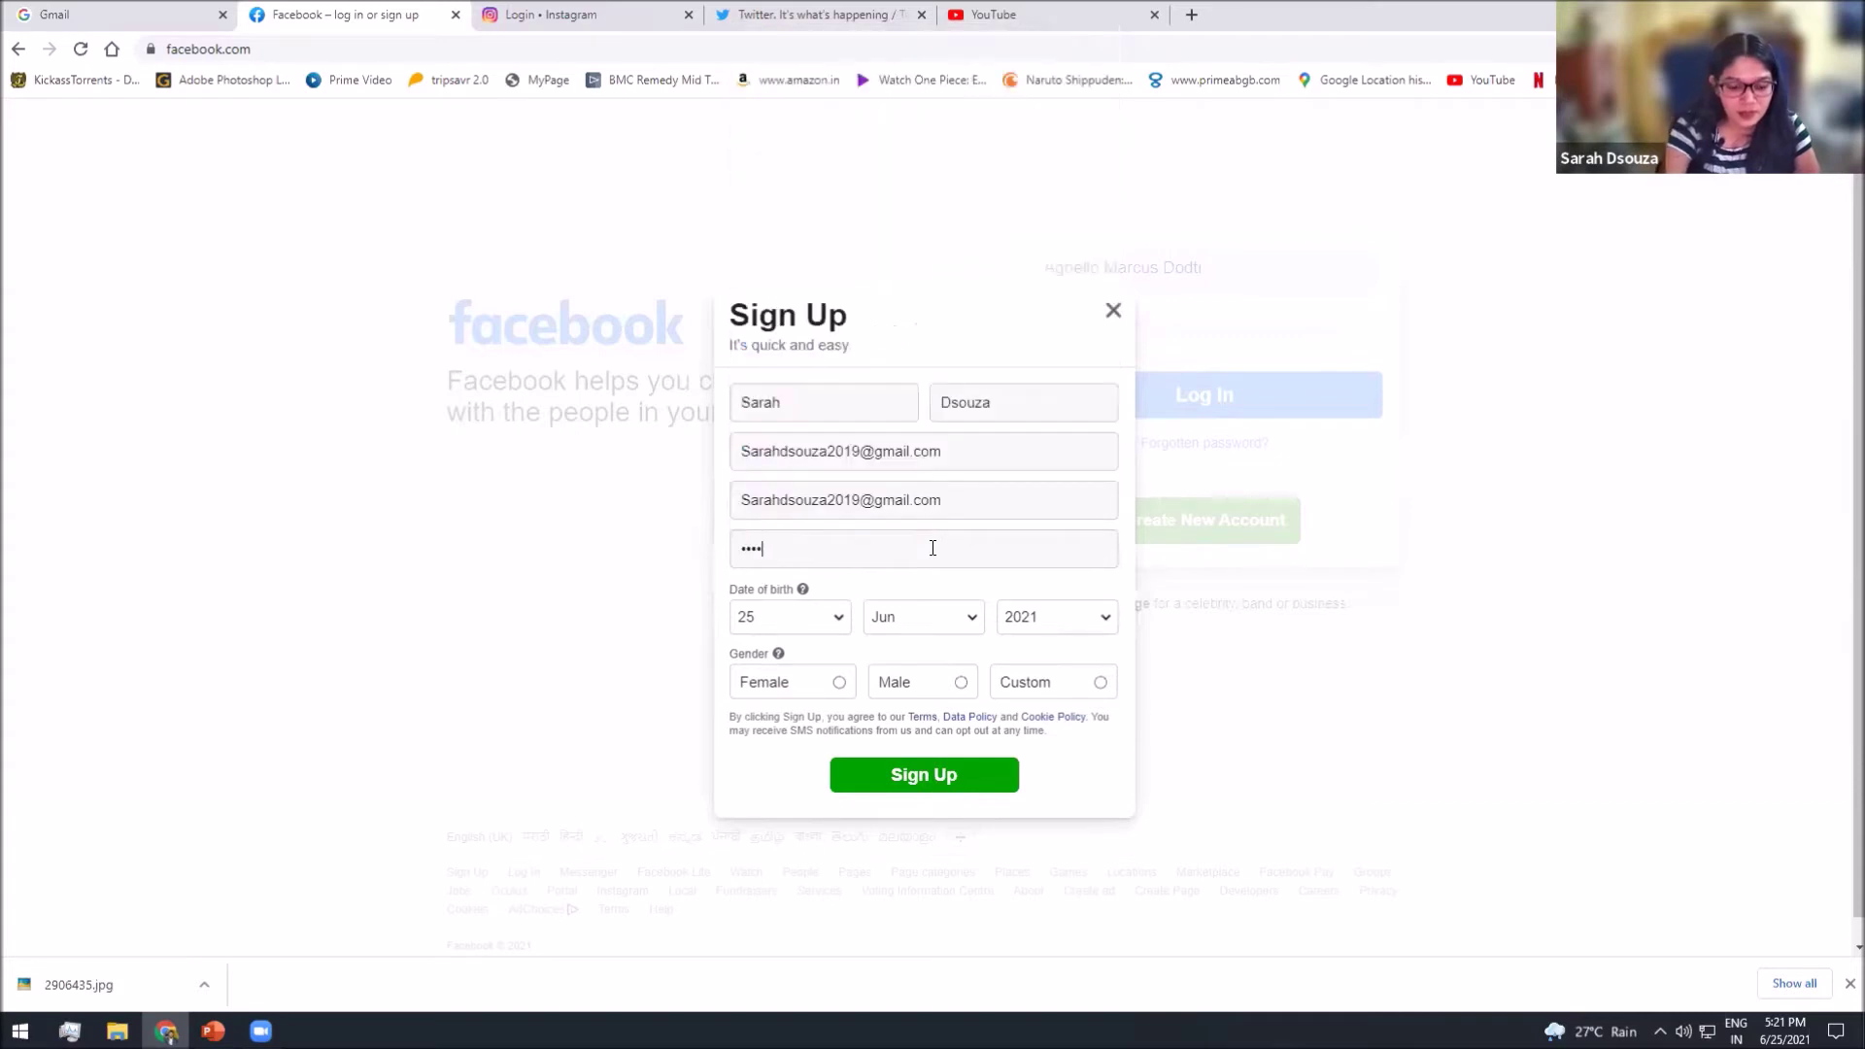
text(••••••)
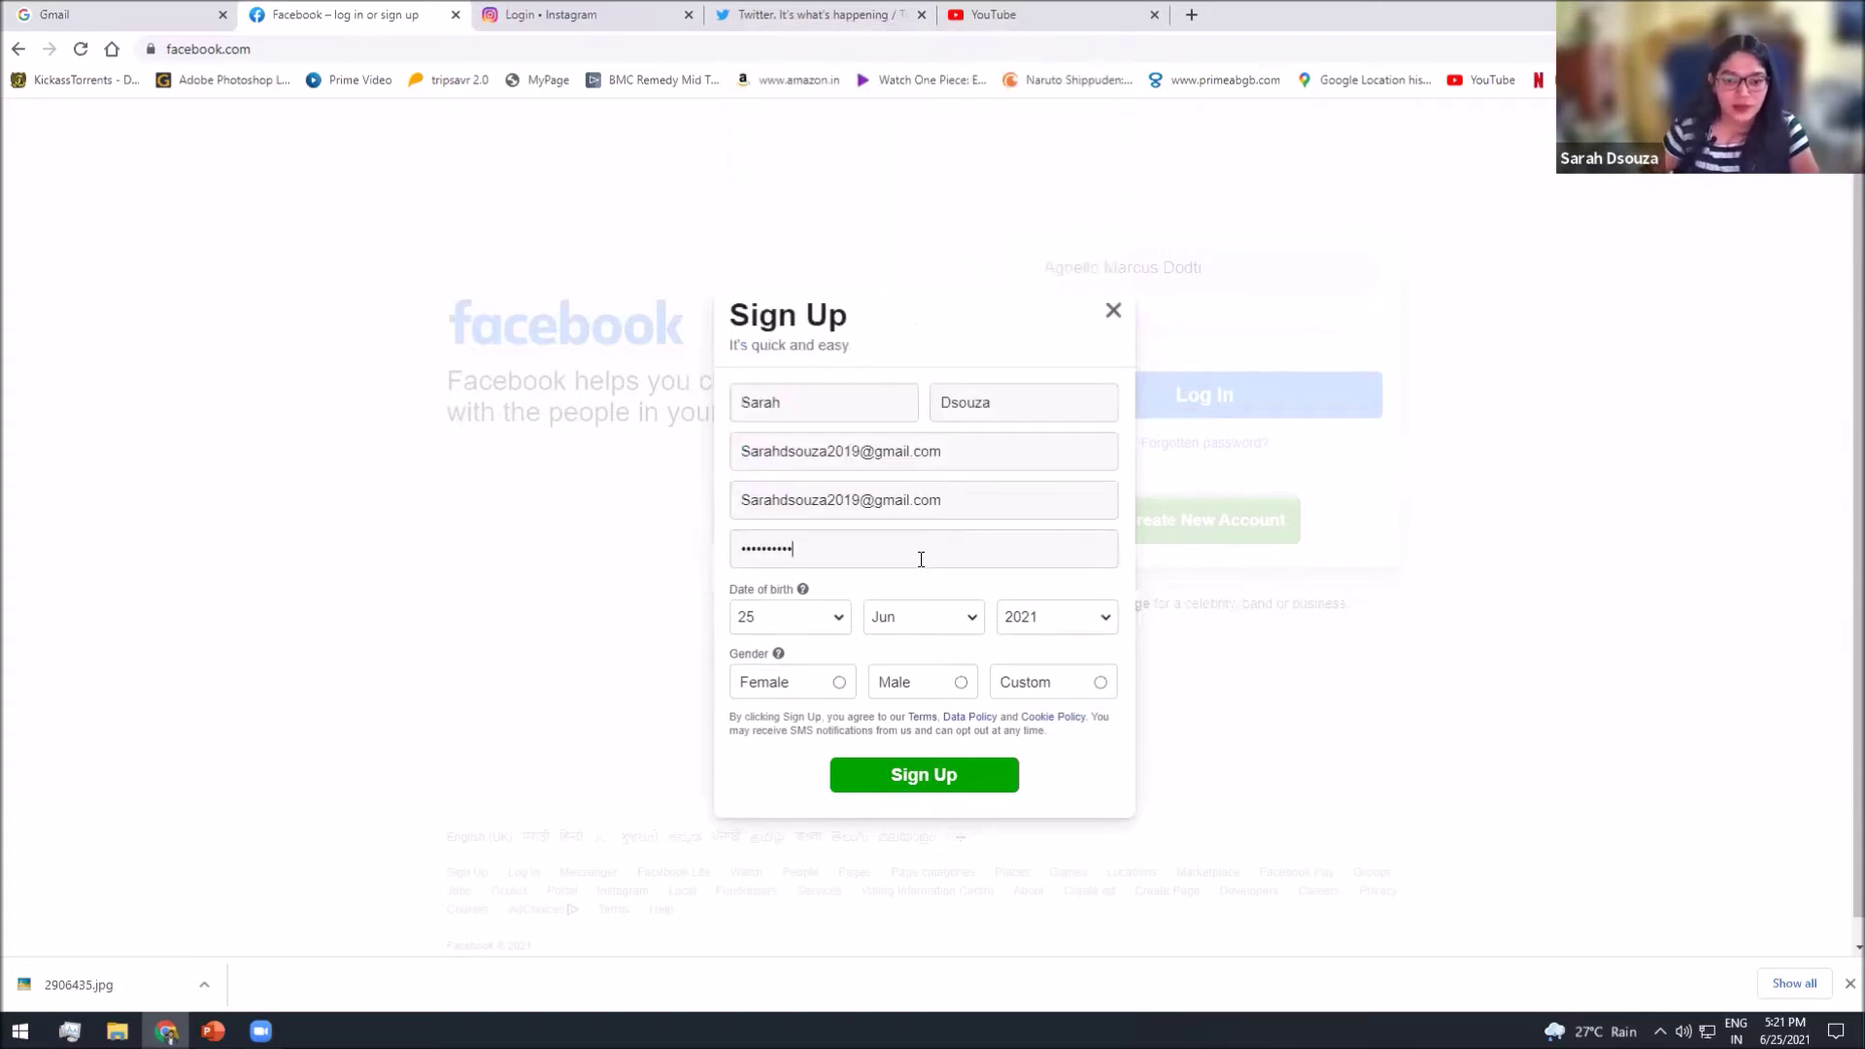
click(827, 617)
- Set the date of birth to 30 Jan 2000
scroll(806, 936, down, 4)
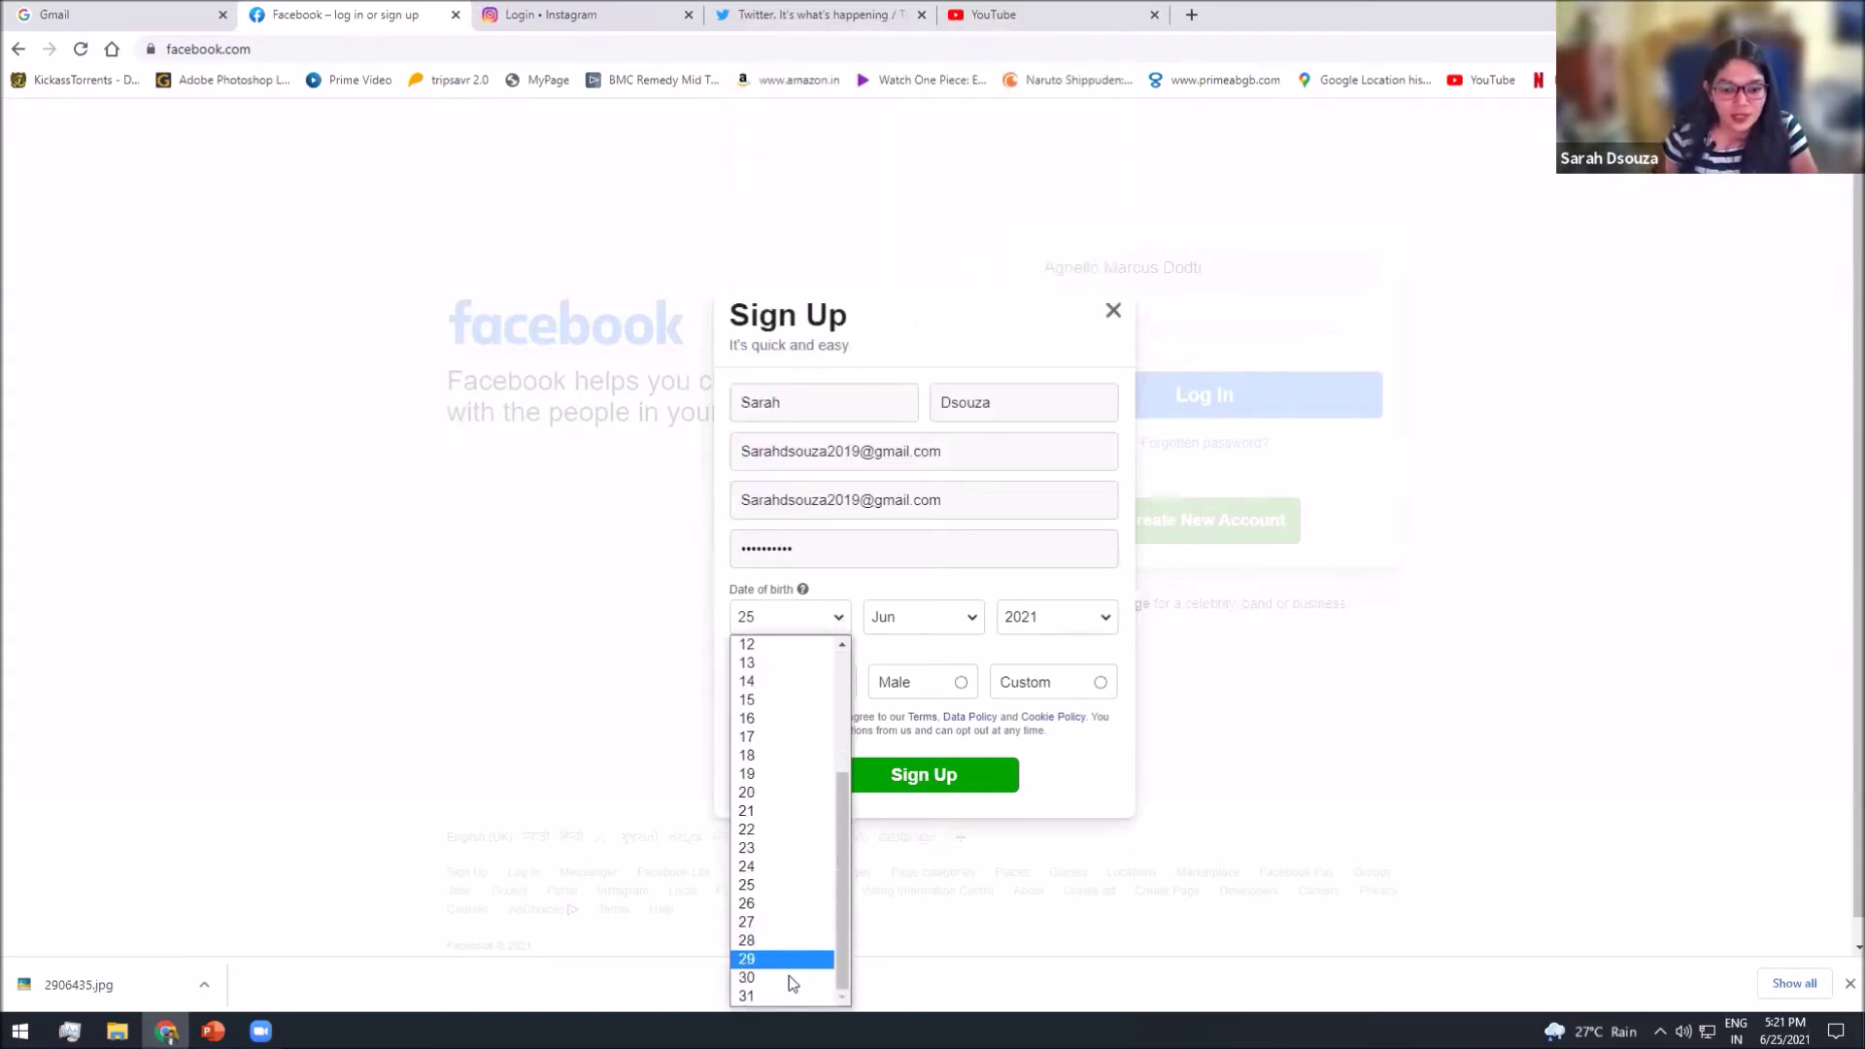
click(795, 976)
click(917, 628)
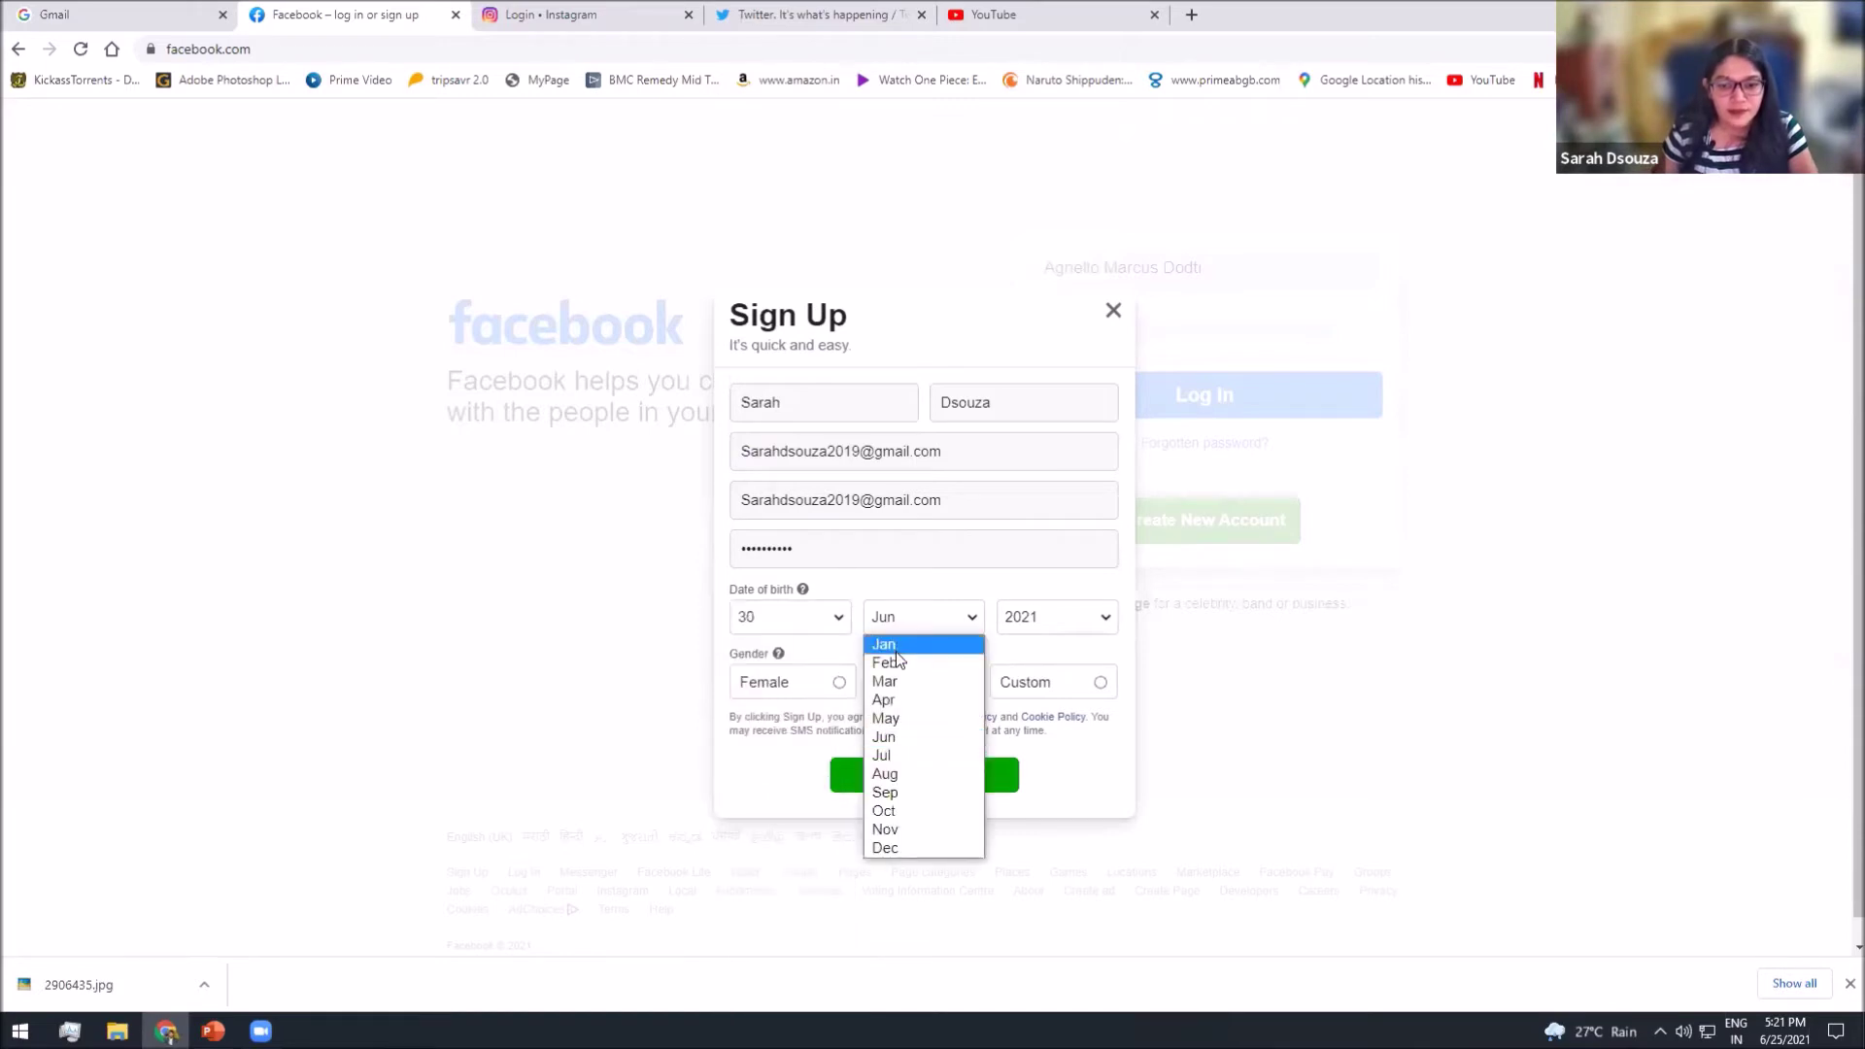
click(896, 647)
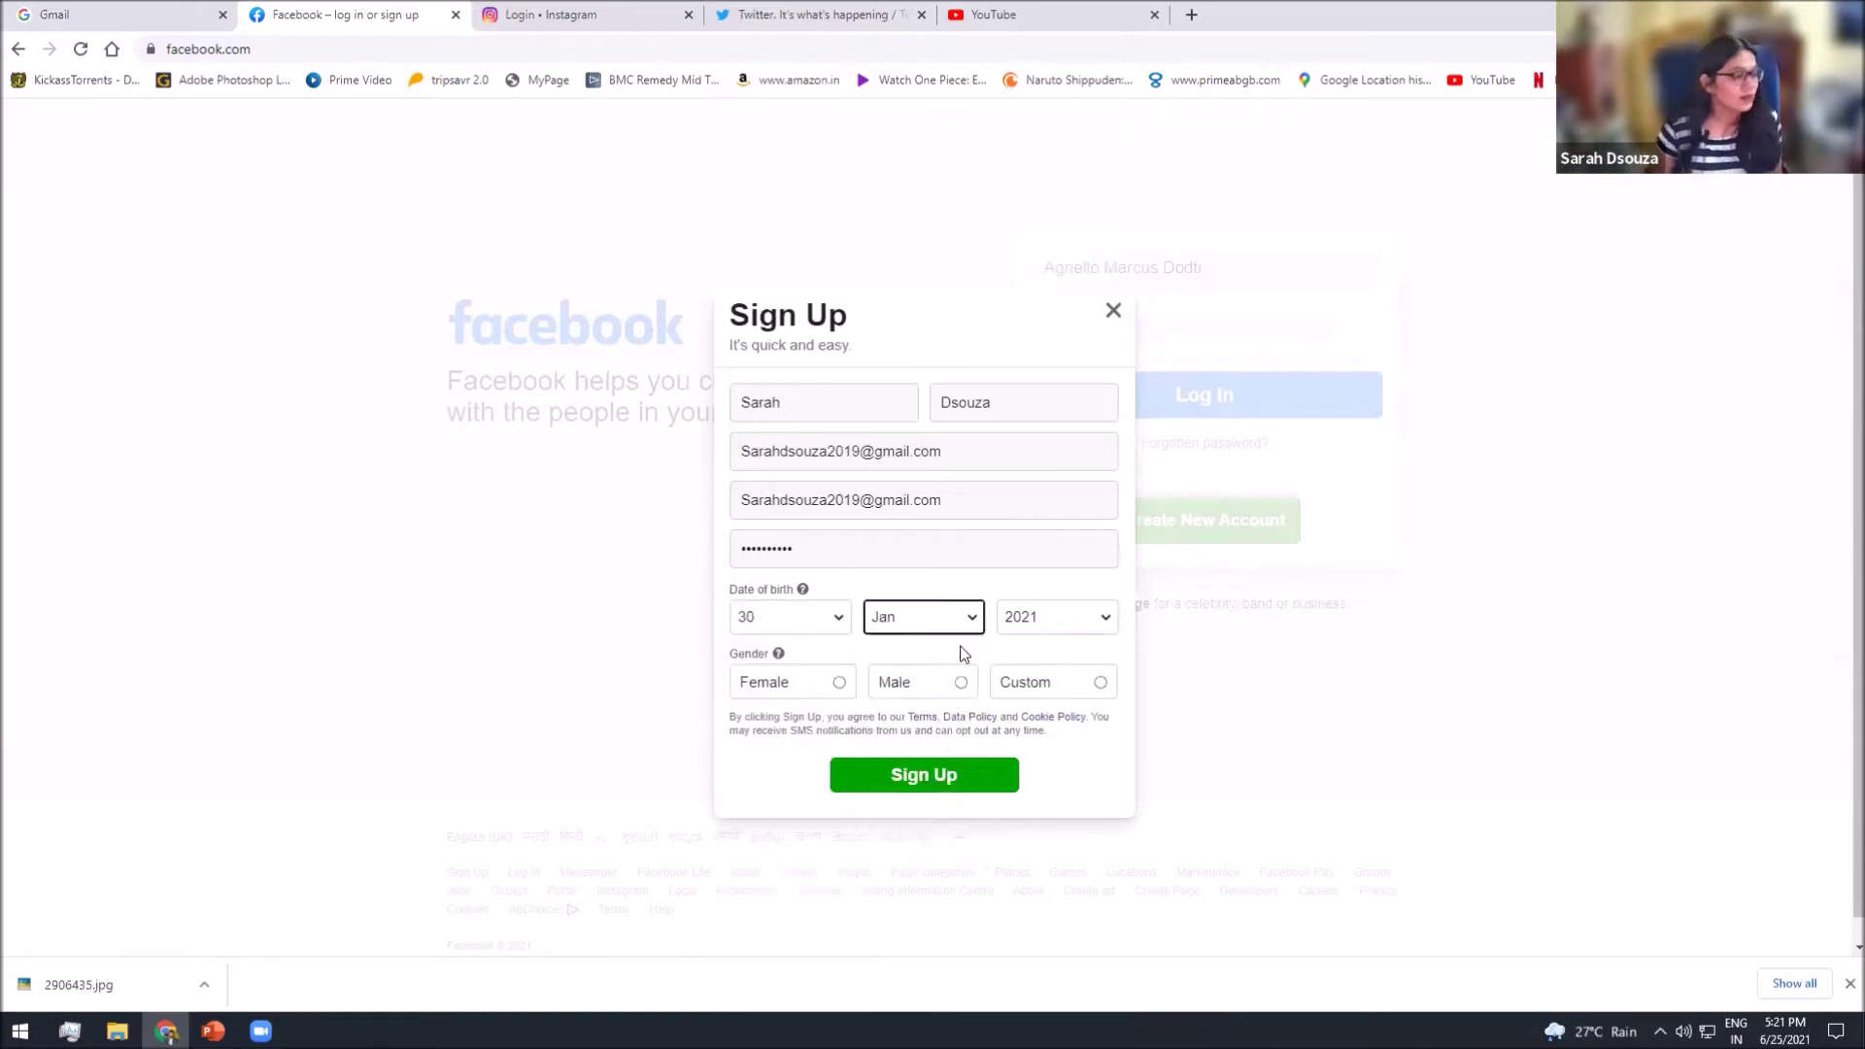
click(1010, 619)
scroll(1046, 683, down, 15)
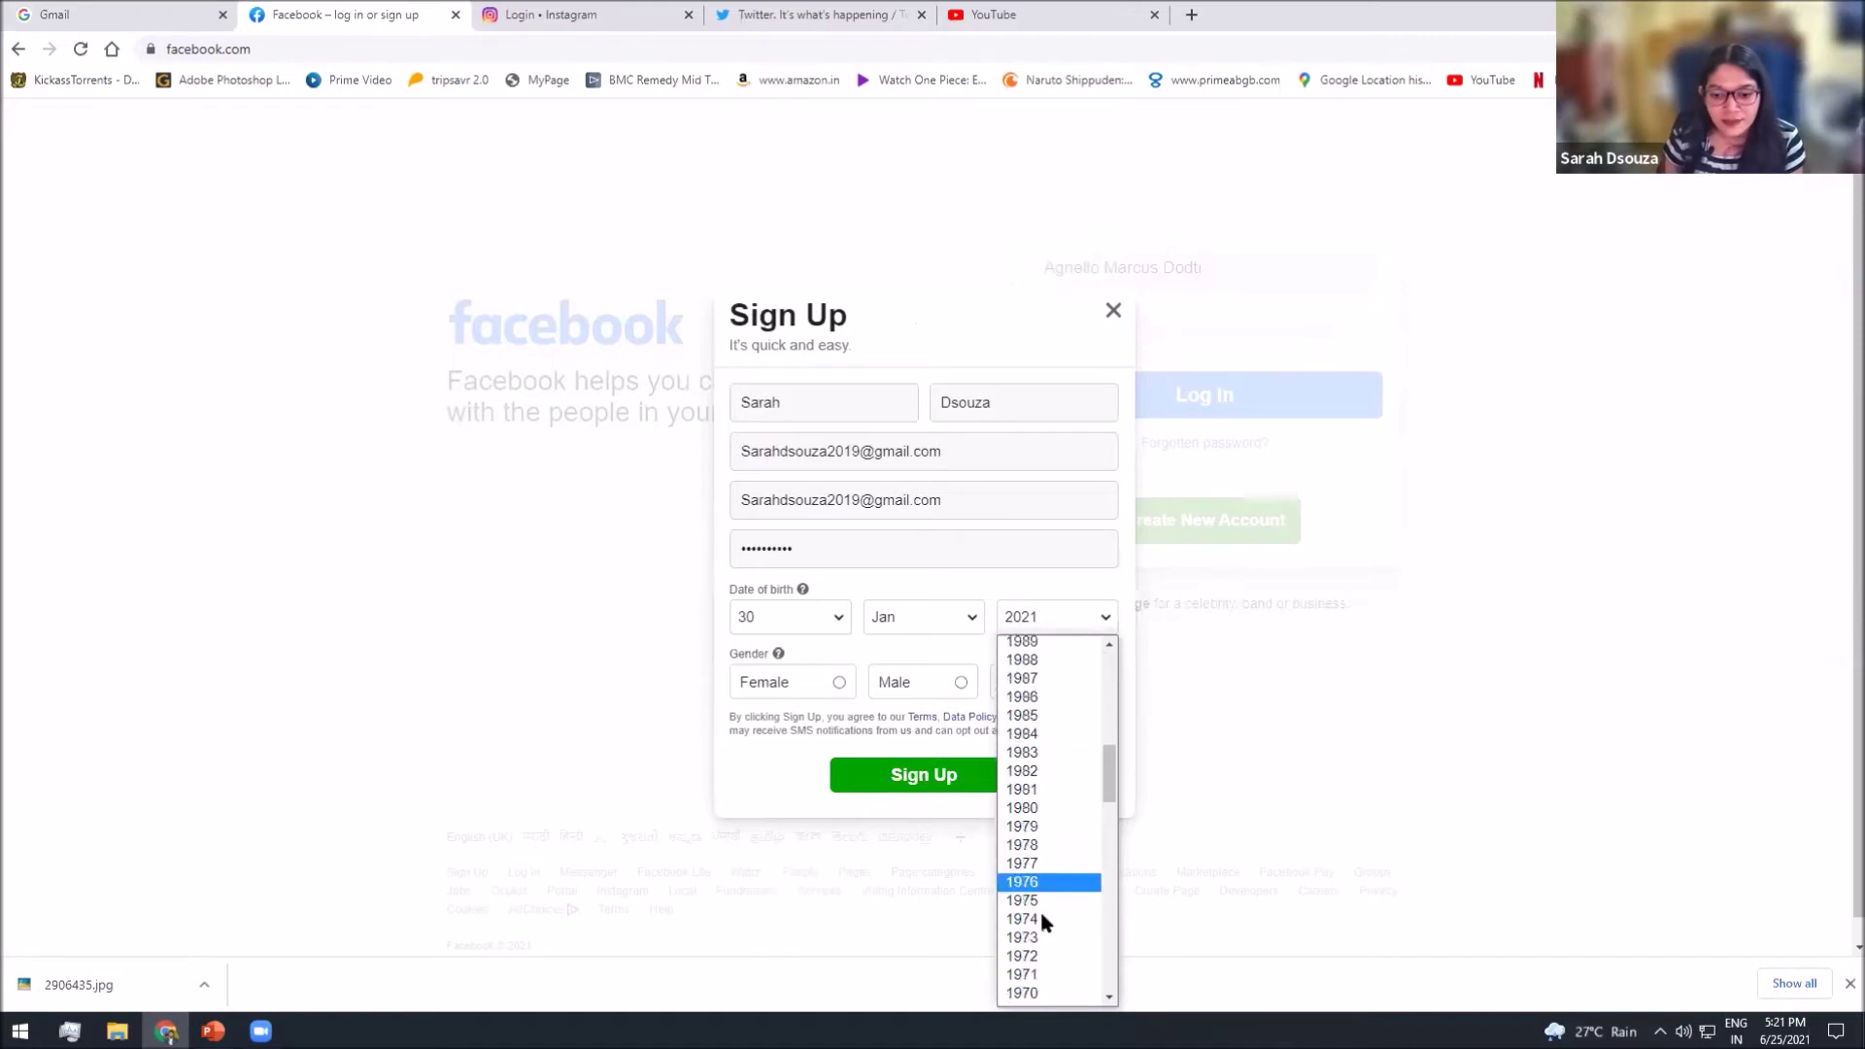
scroll(1037, 851, up, 12)
click(1034, 740)
click(1056, 621)
click(1054, 721)
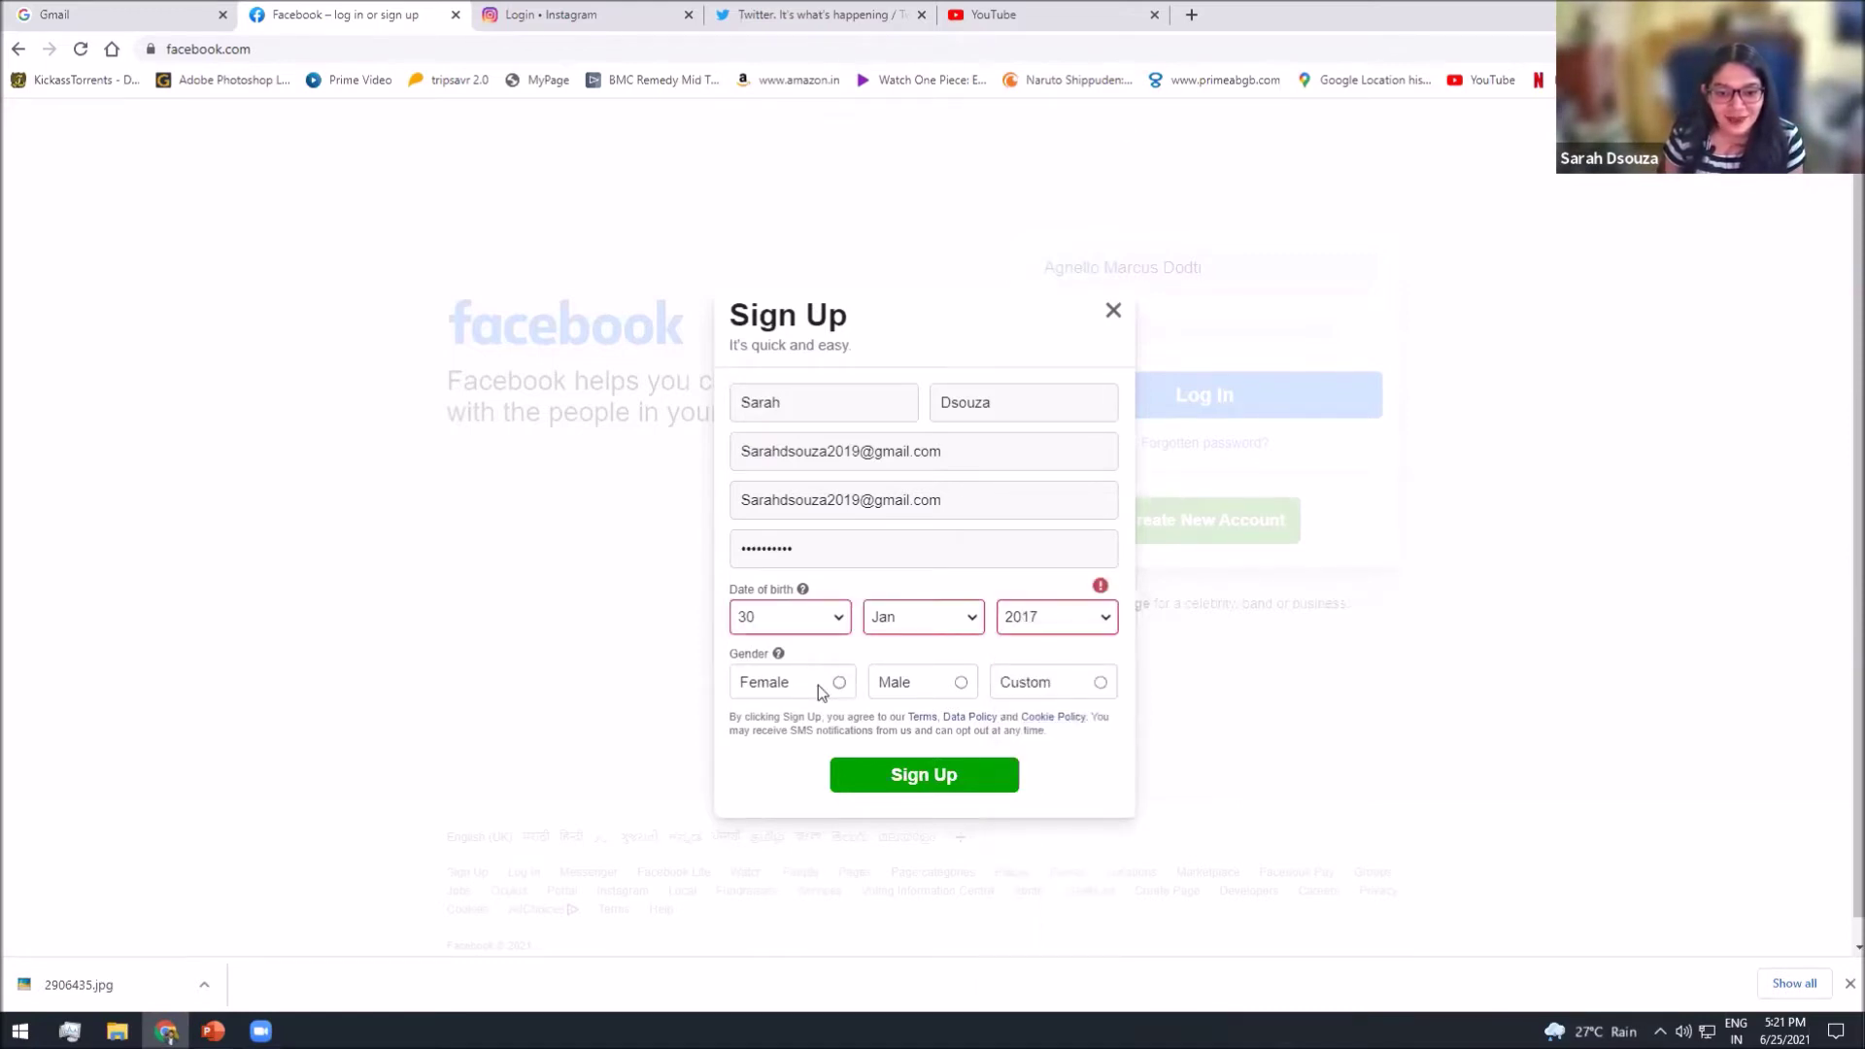
click(1062, 621)
scroll(1059, 777, down, 8)
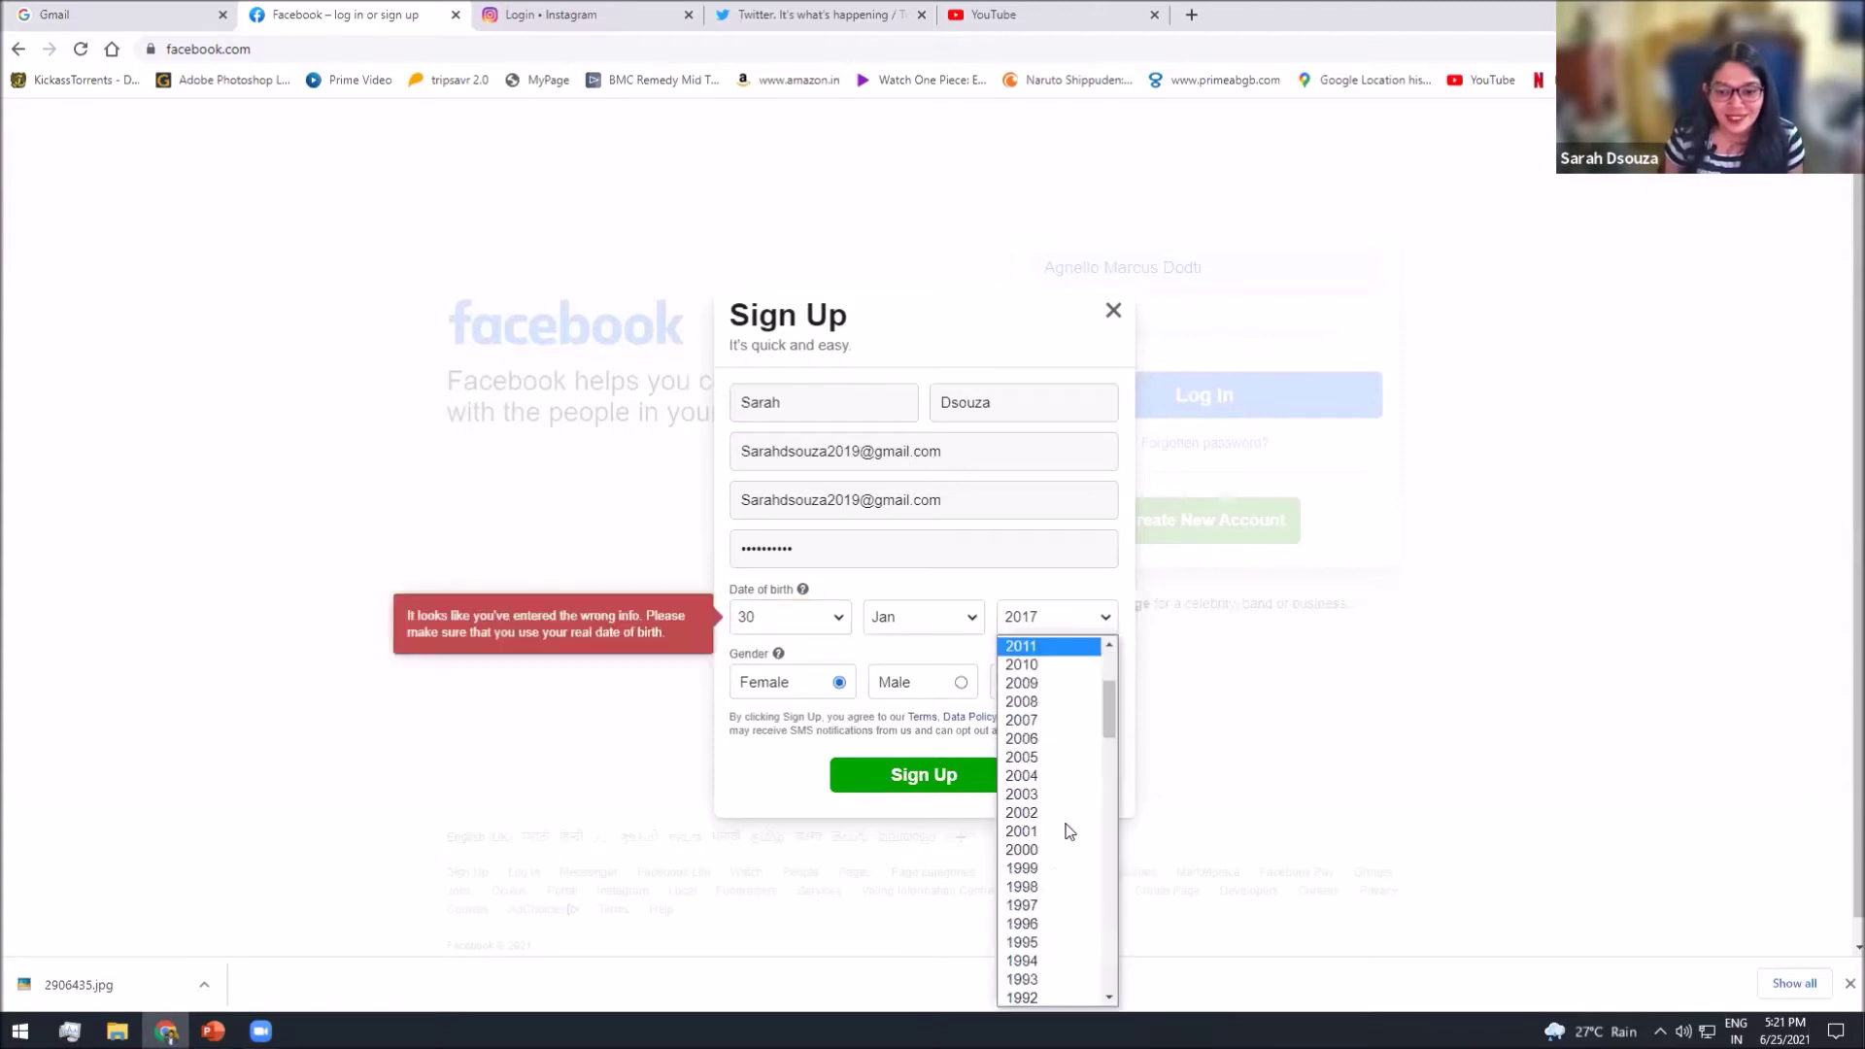
scroll(1047, 699, up, 3)
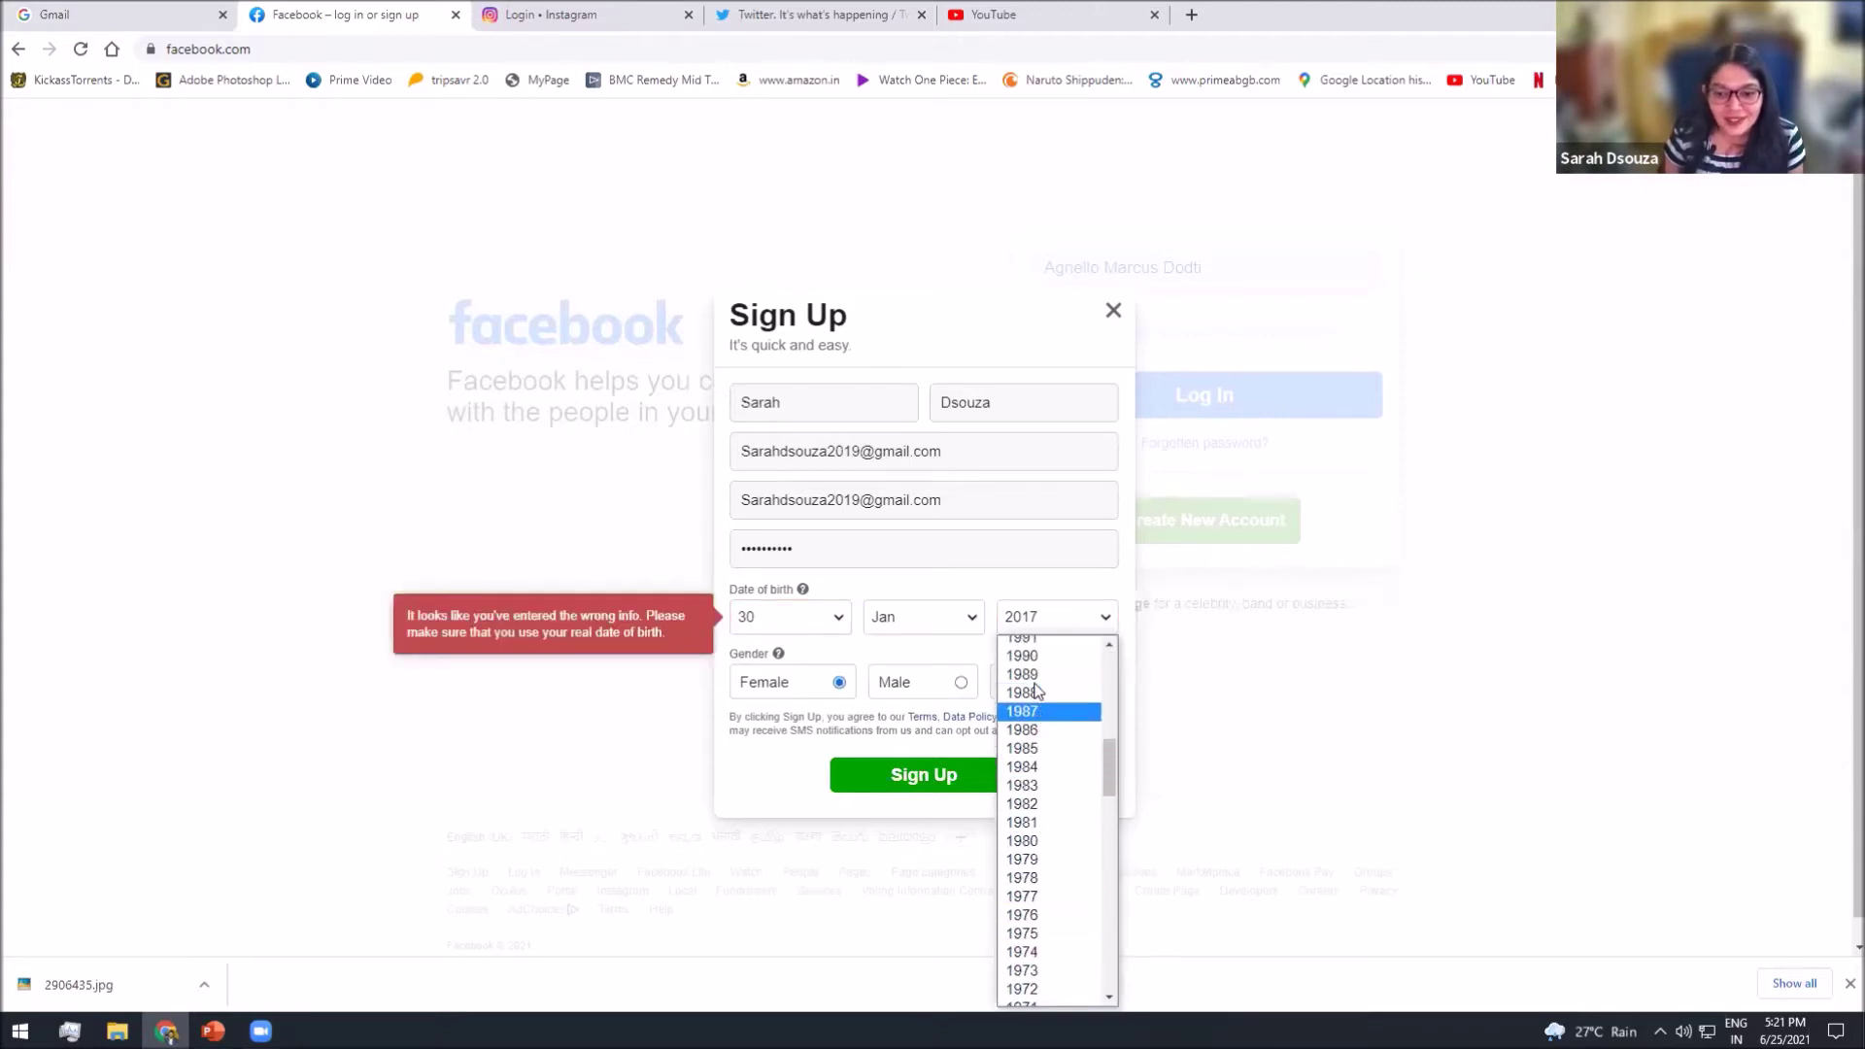
click(1038, 648)
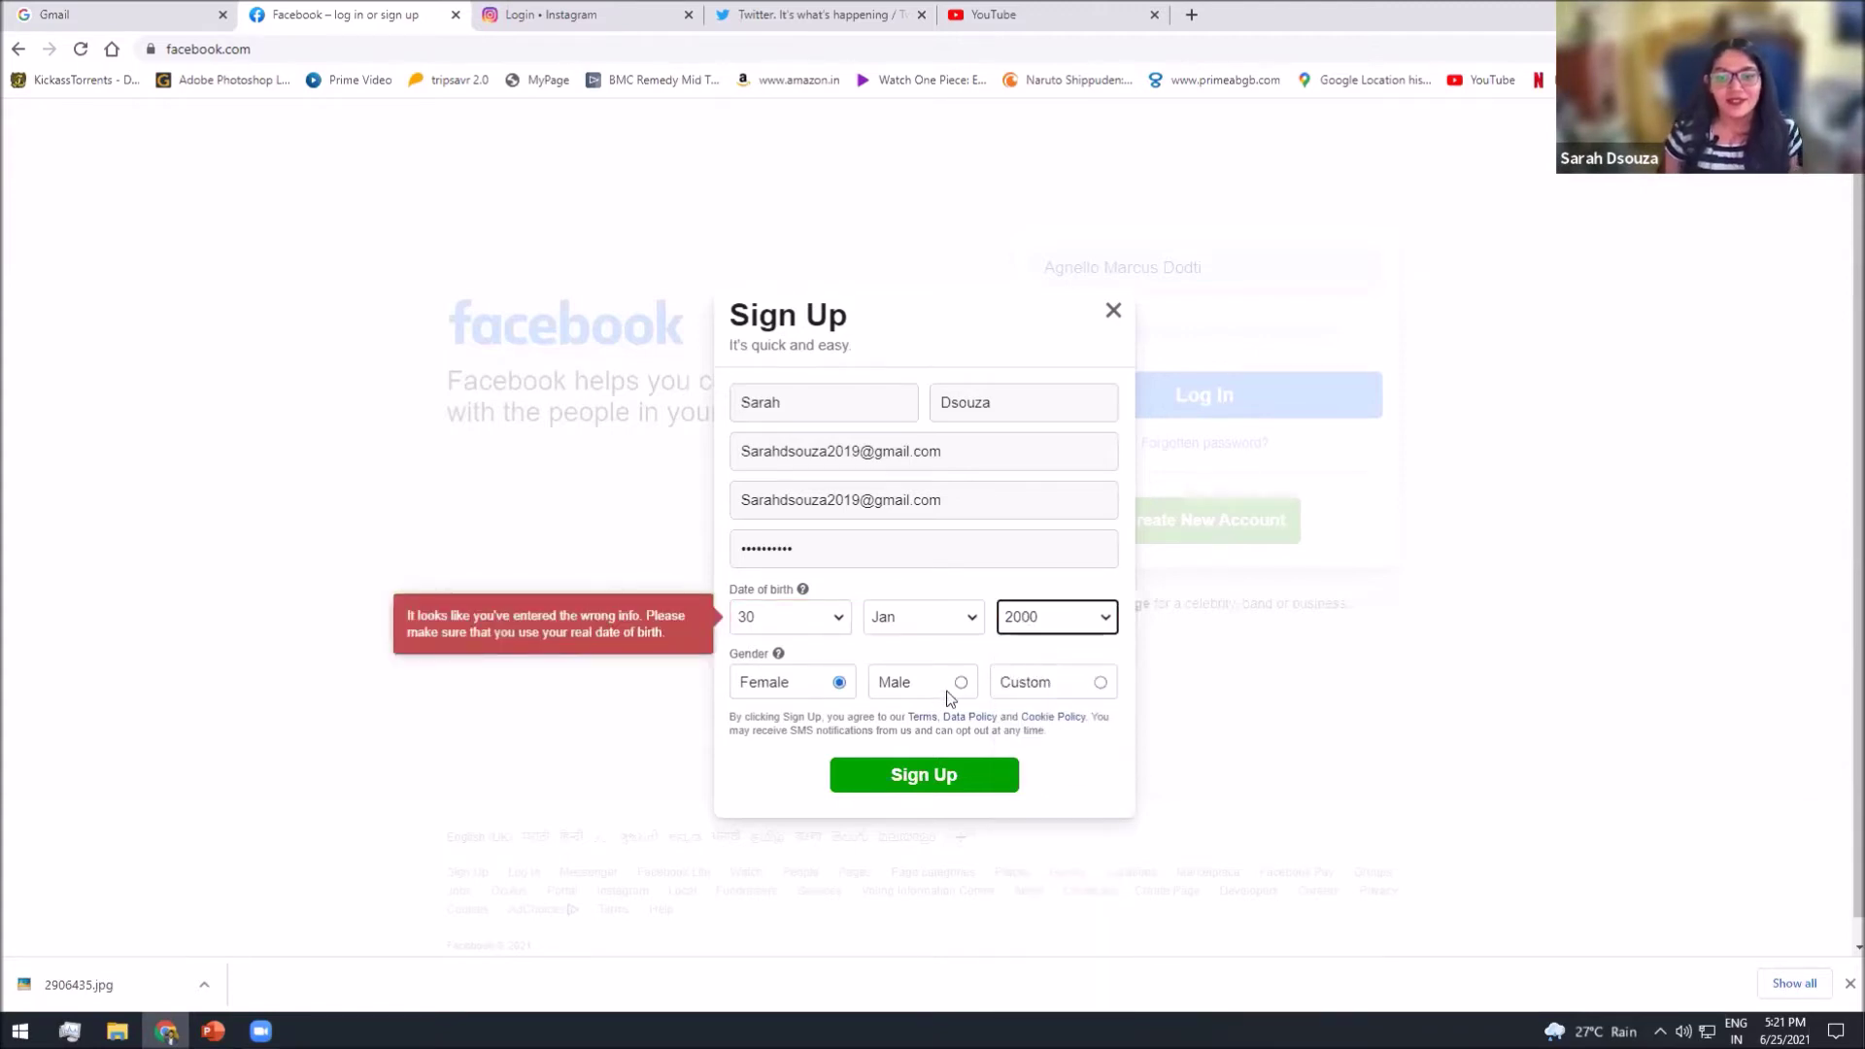
- Submit the Facebook Sign Up form
click(947, 772)
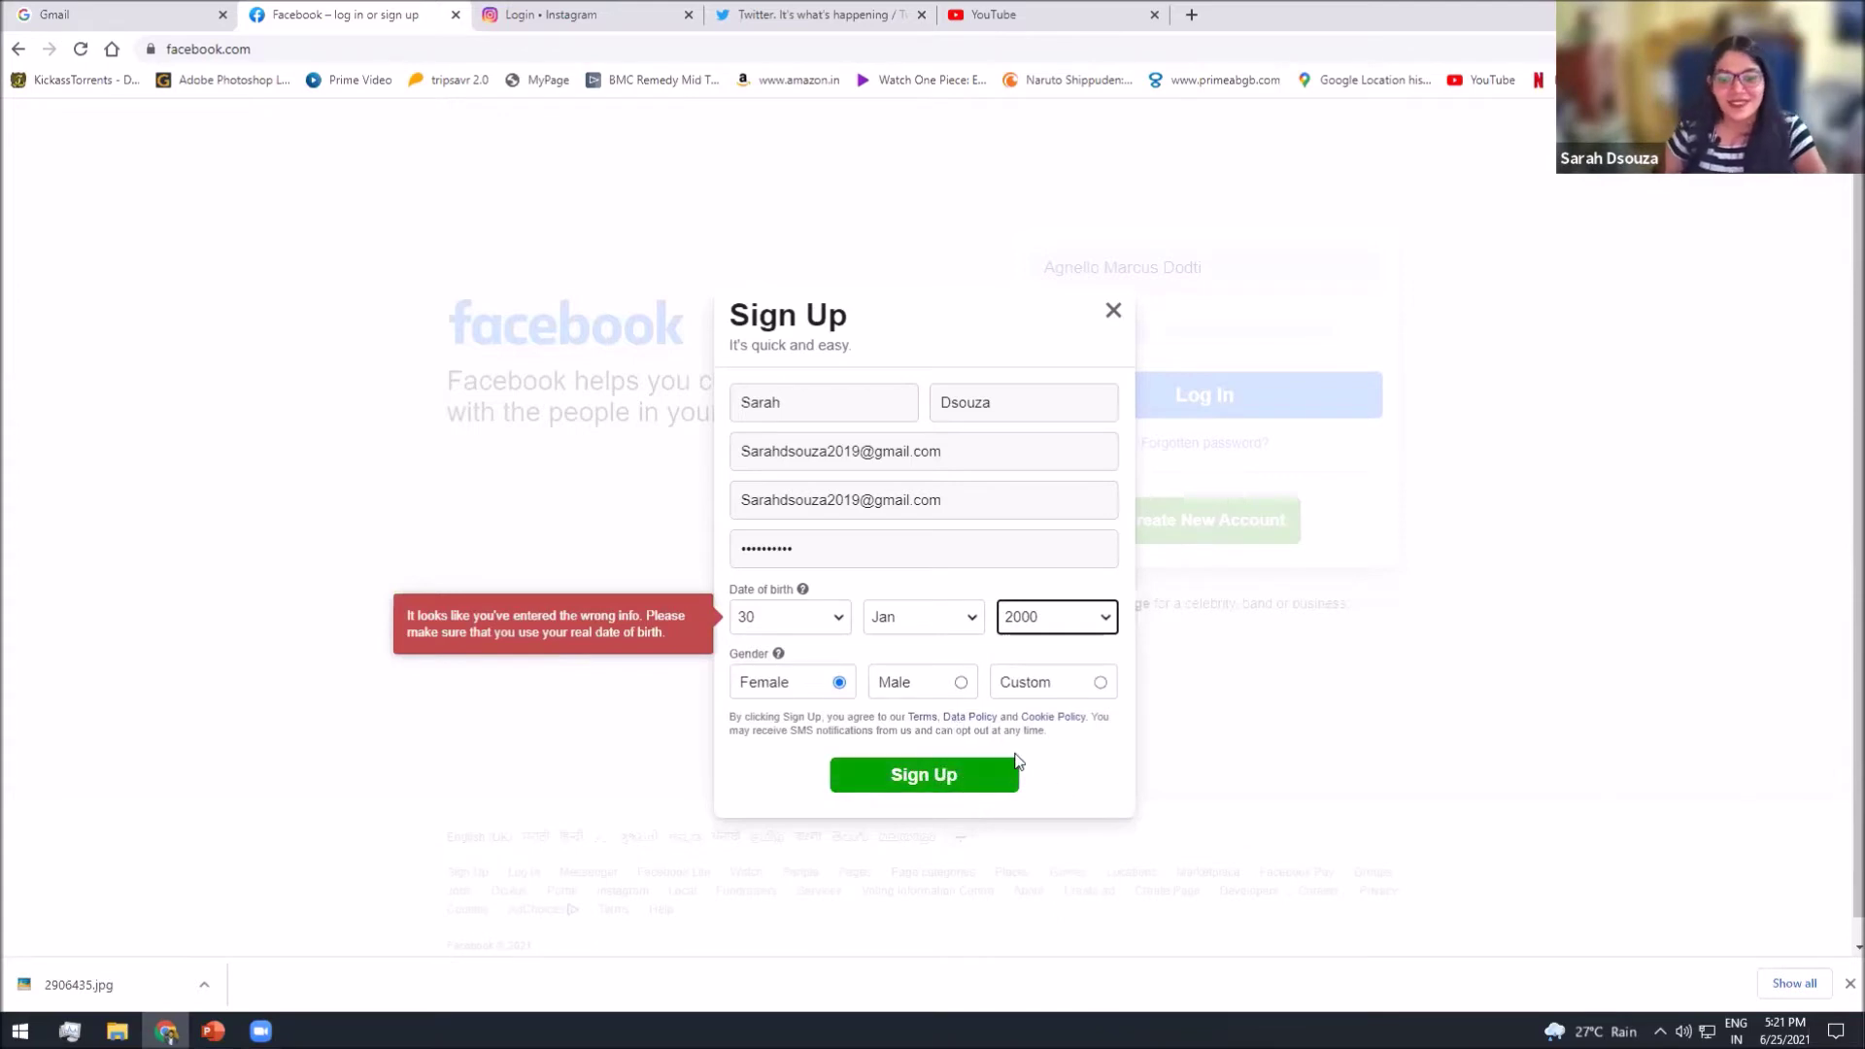
click(959, 788)
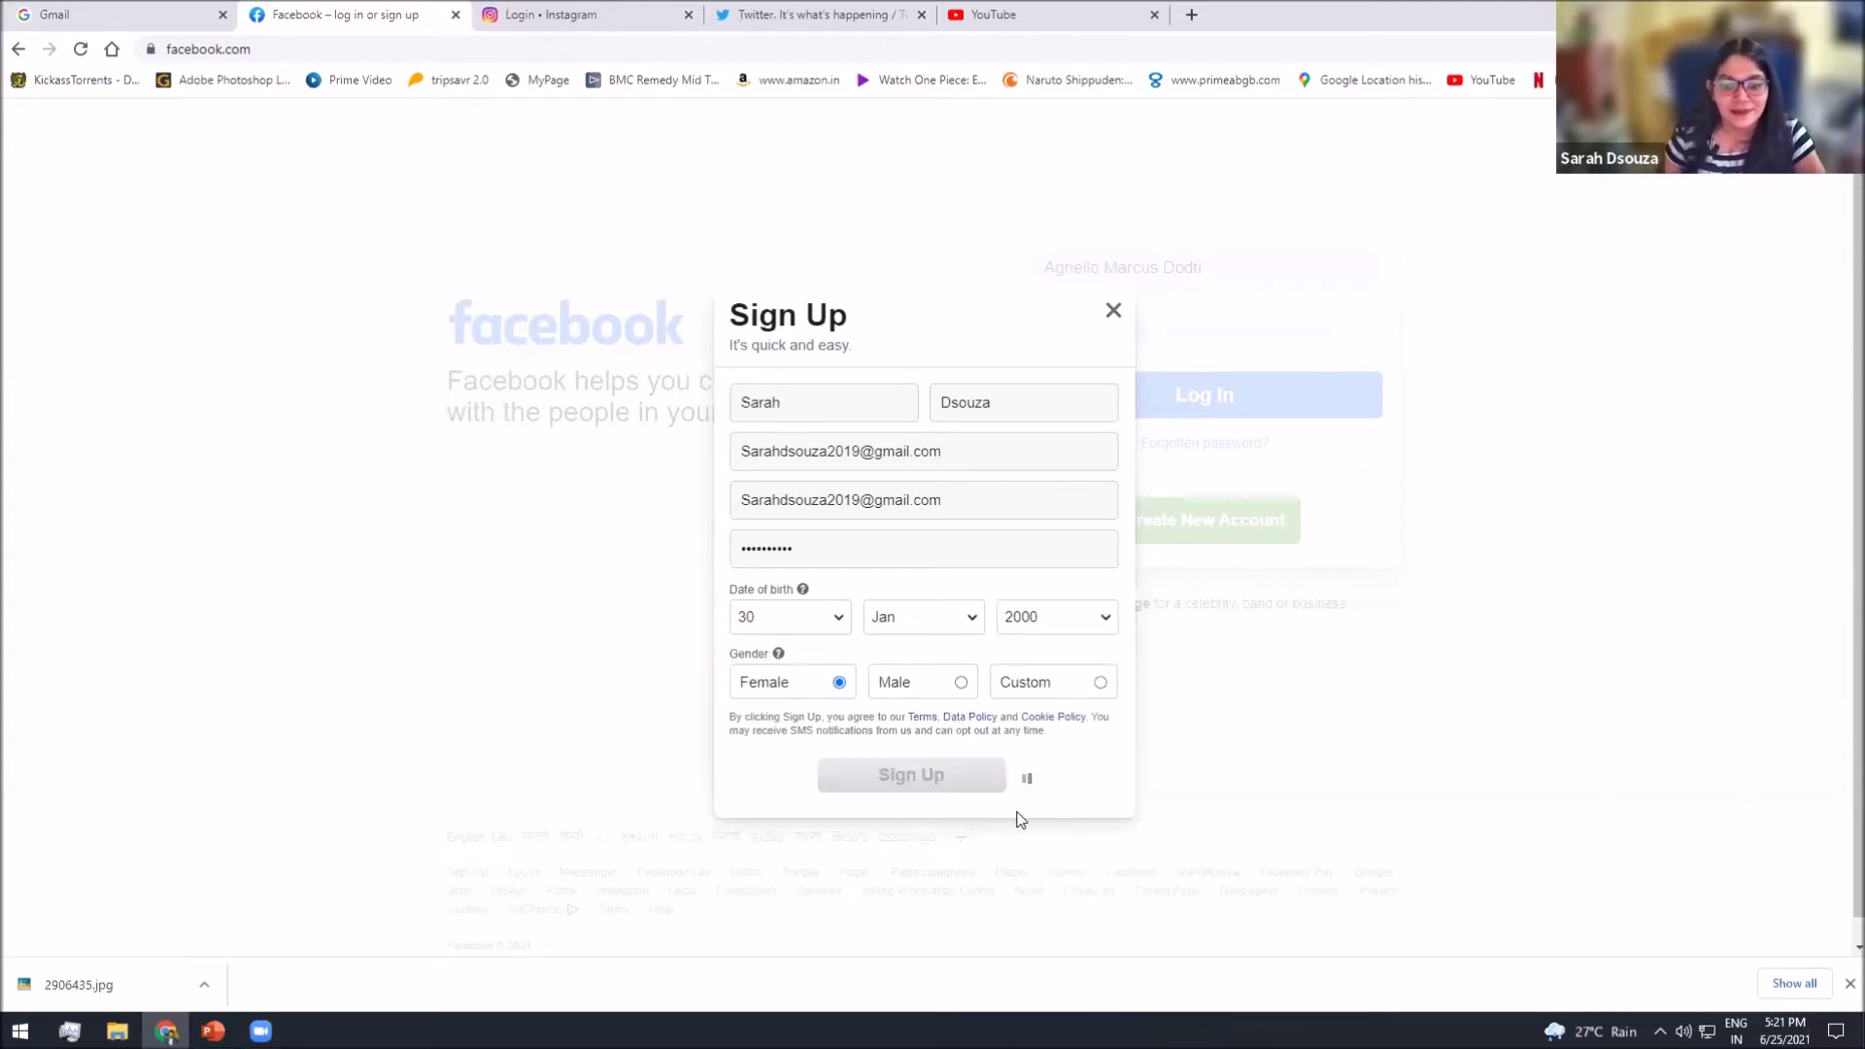
click(930, 787)
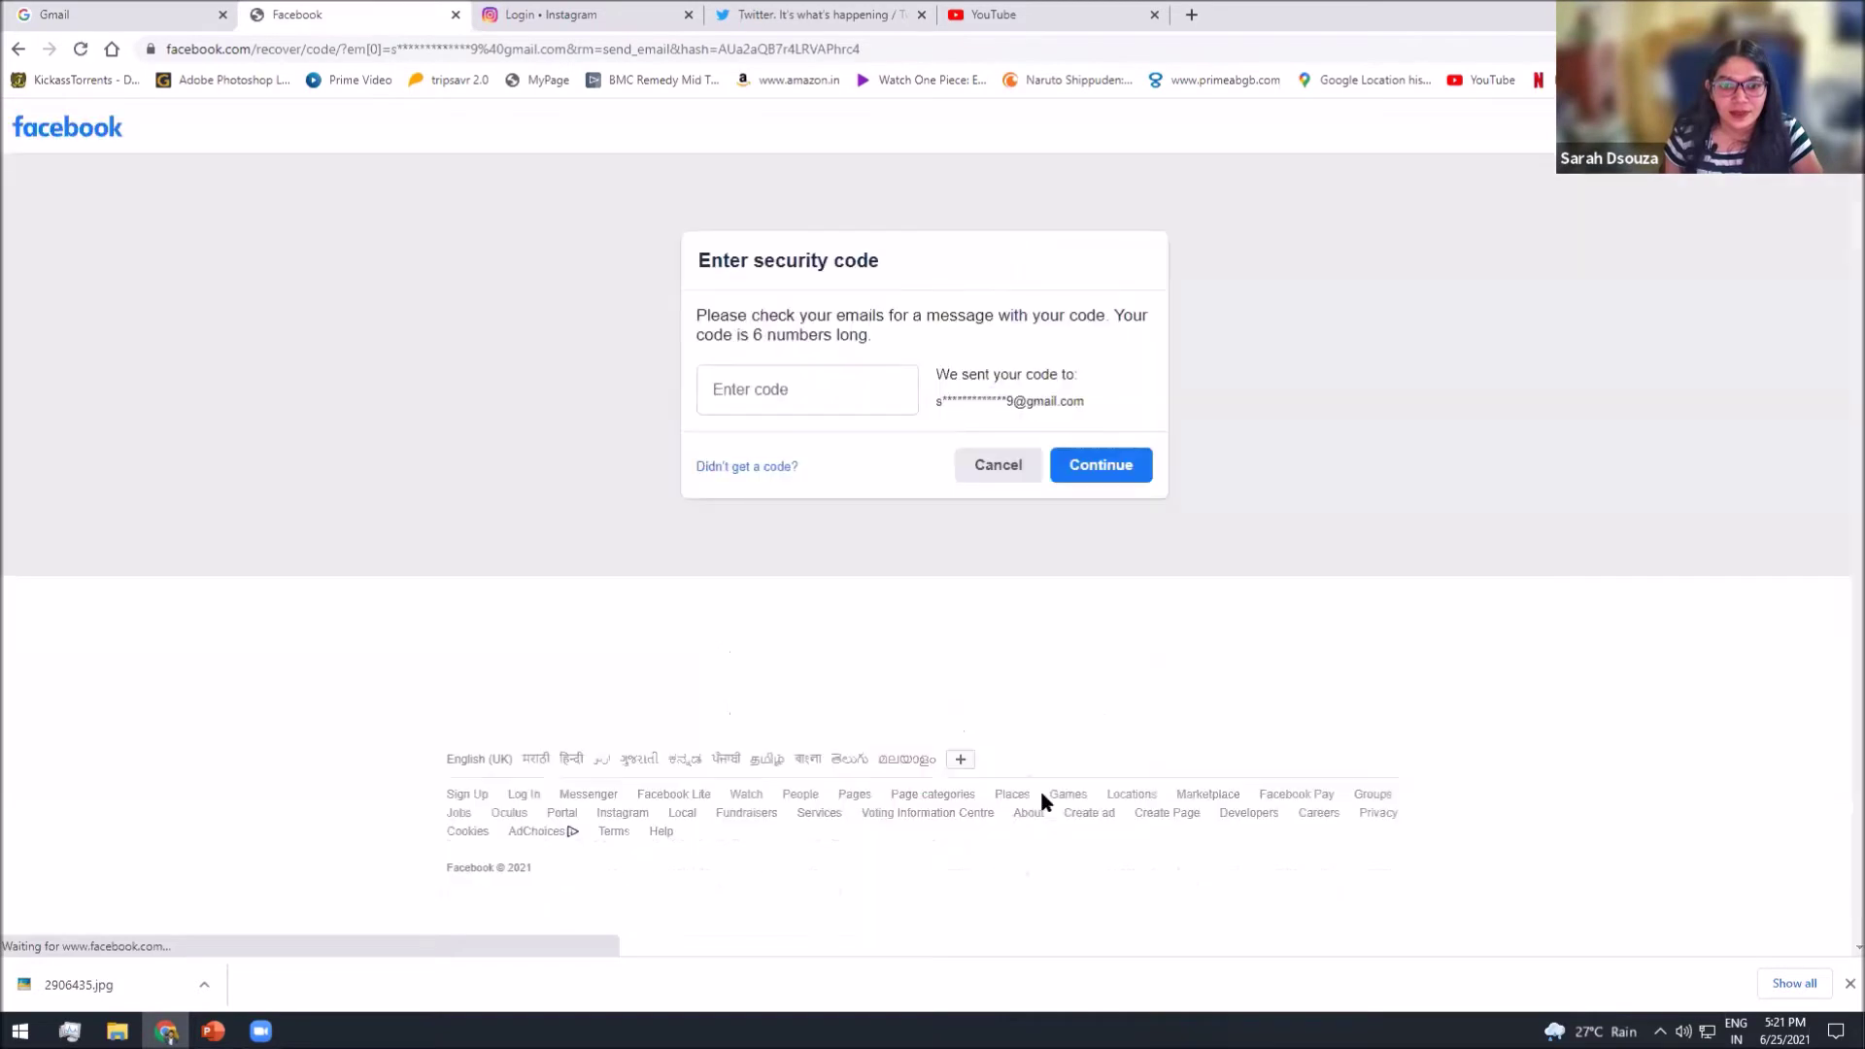
- Save the password in Chrome, then fill and submit the suggested security code
click(1559, 367)
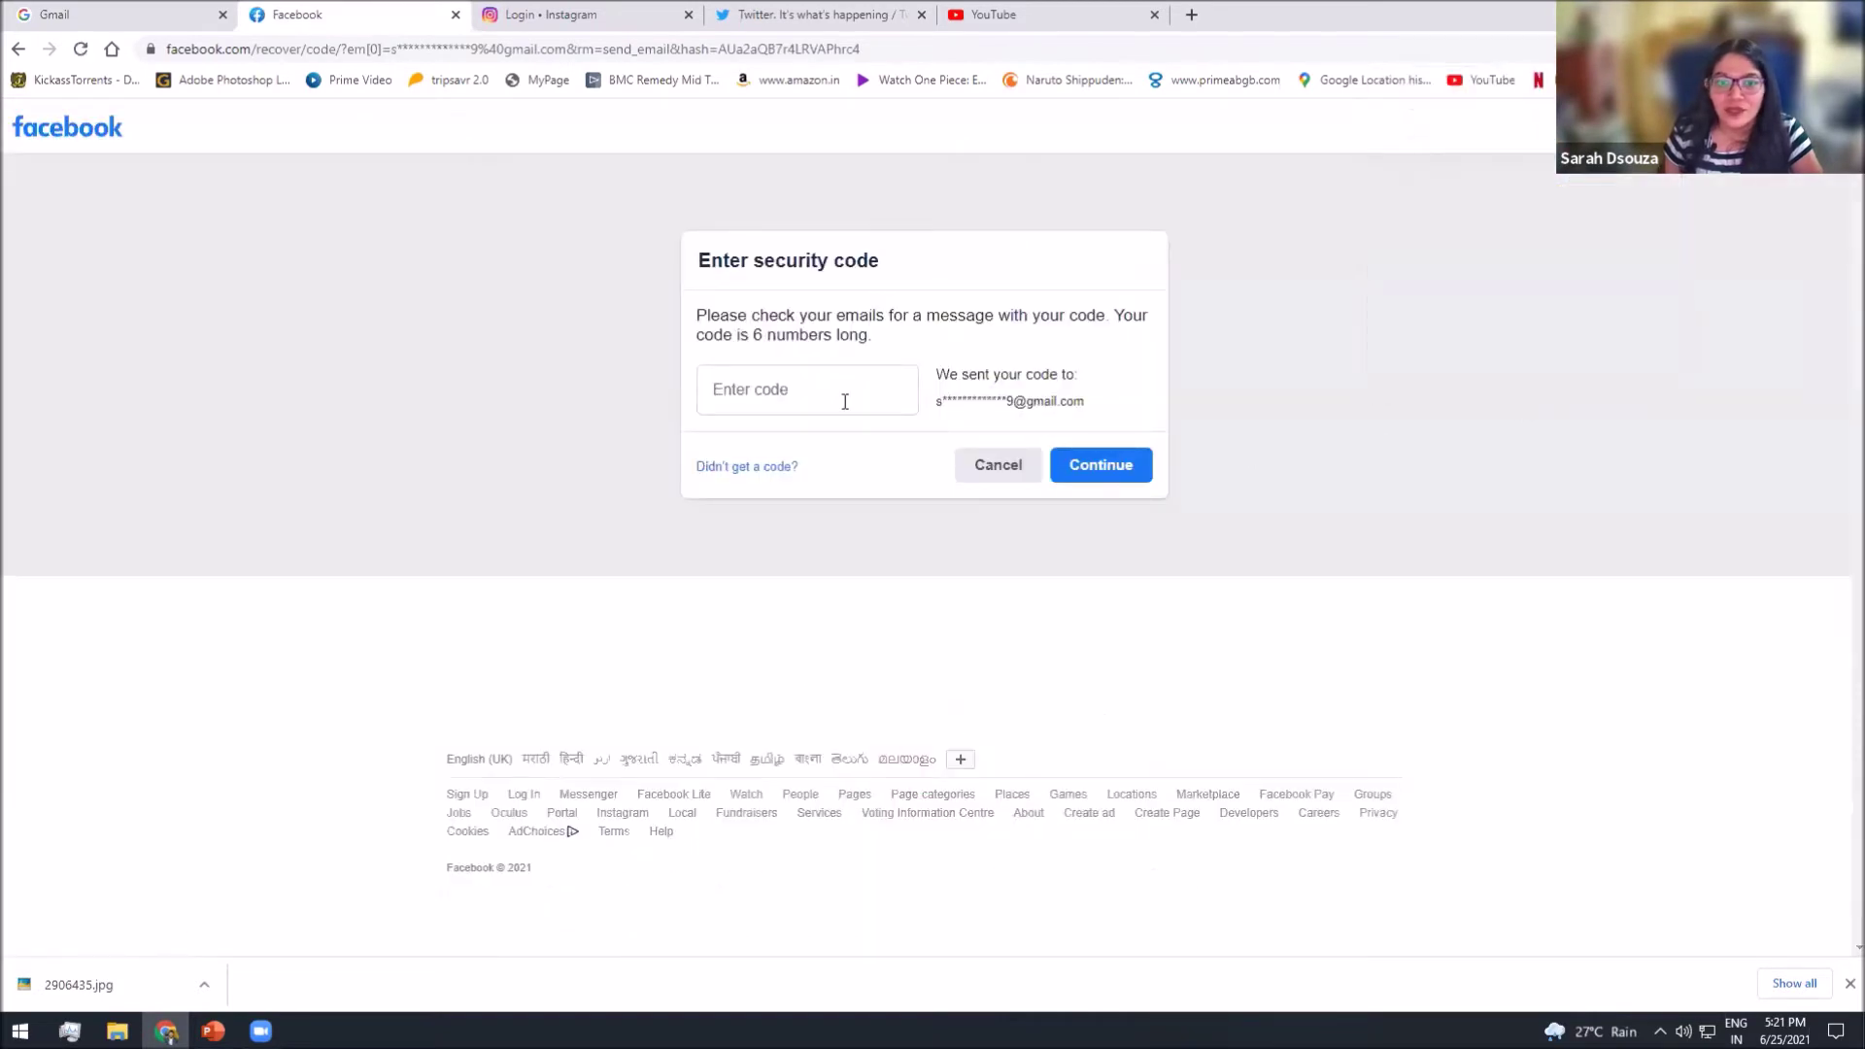
click(821, 394)
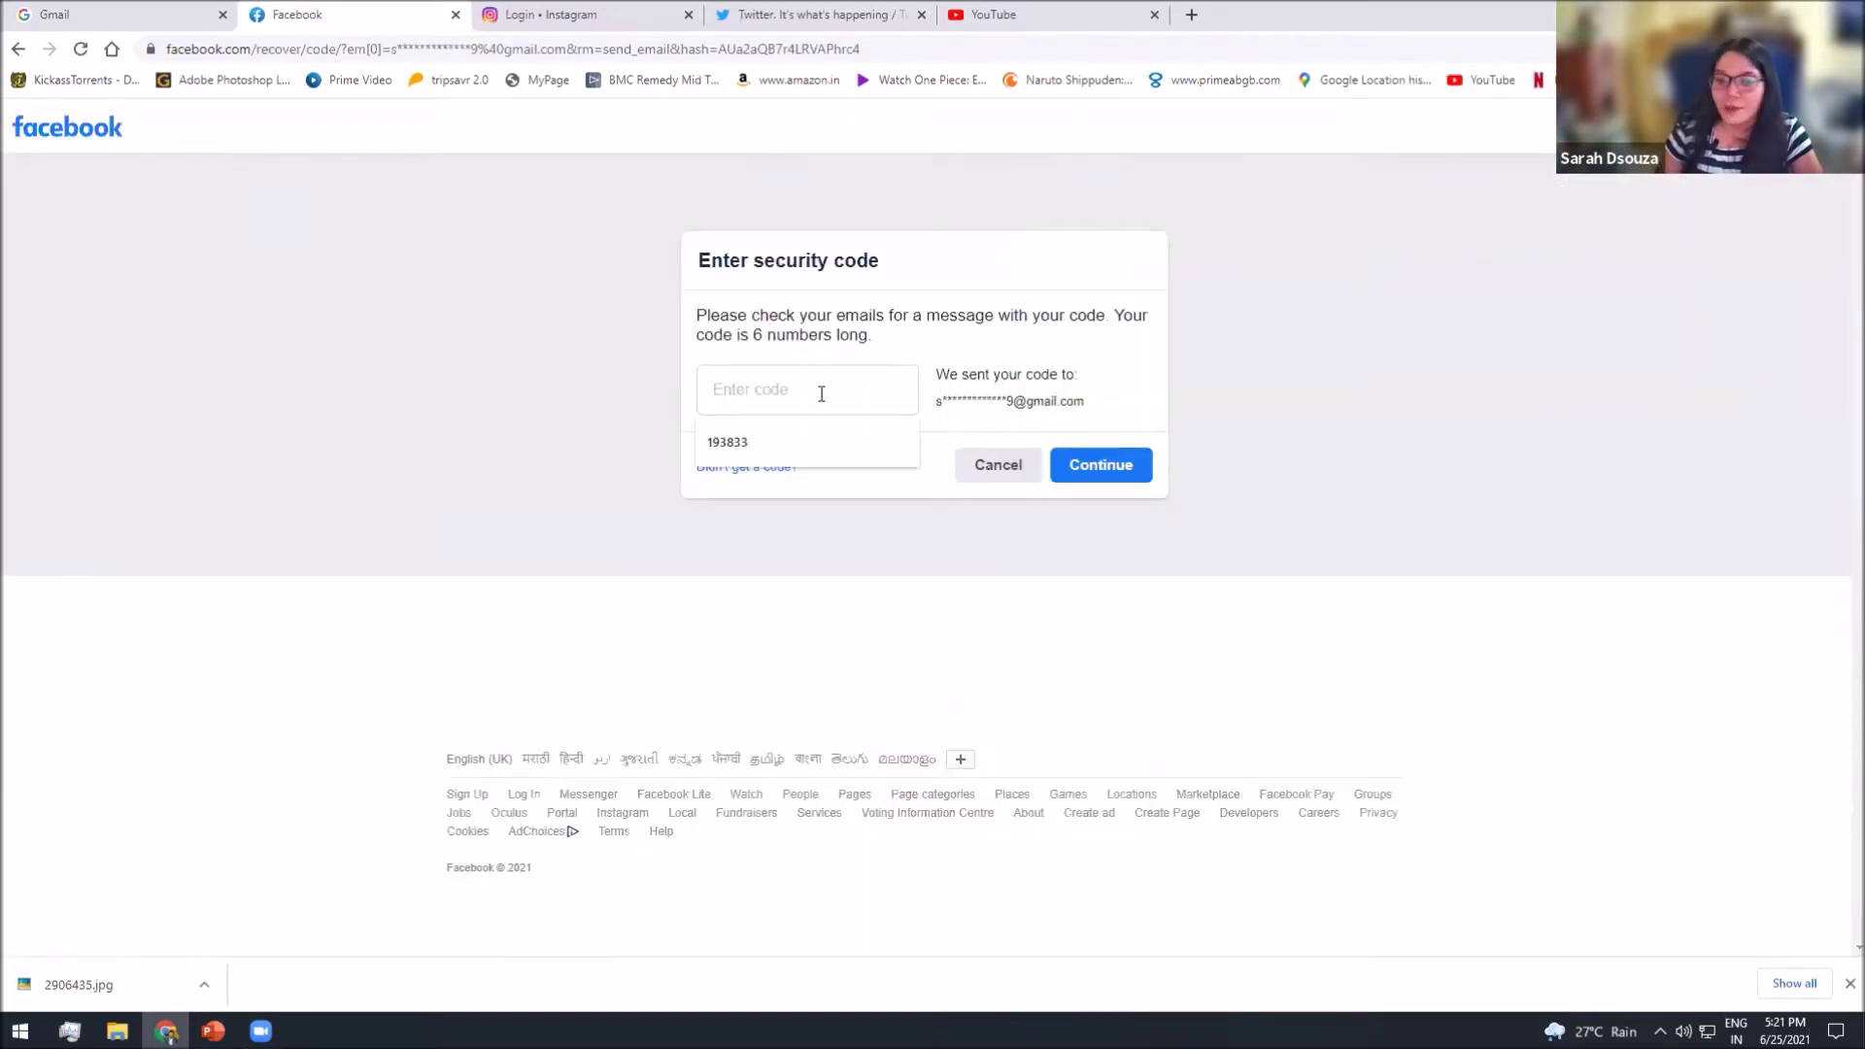
click(919, 530)
click(778, 381)
click(728, 442)
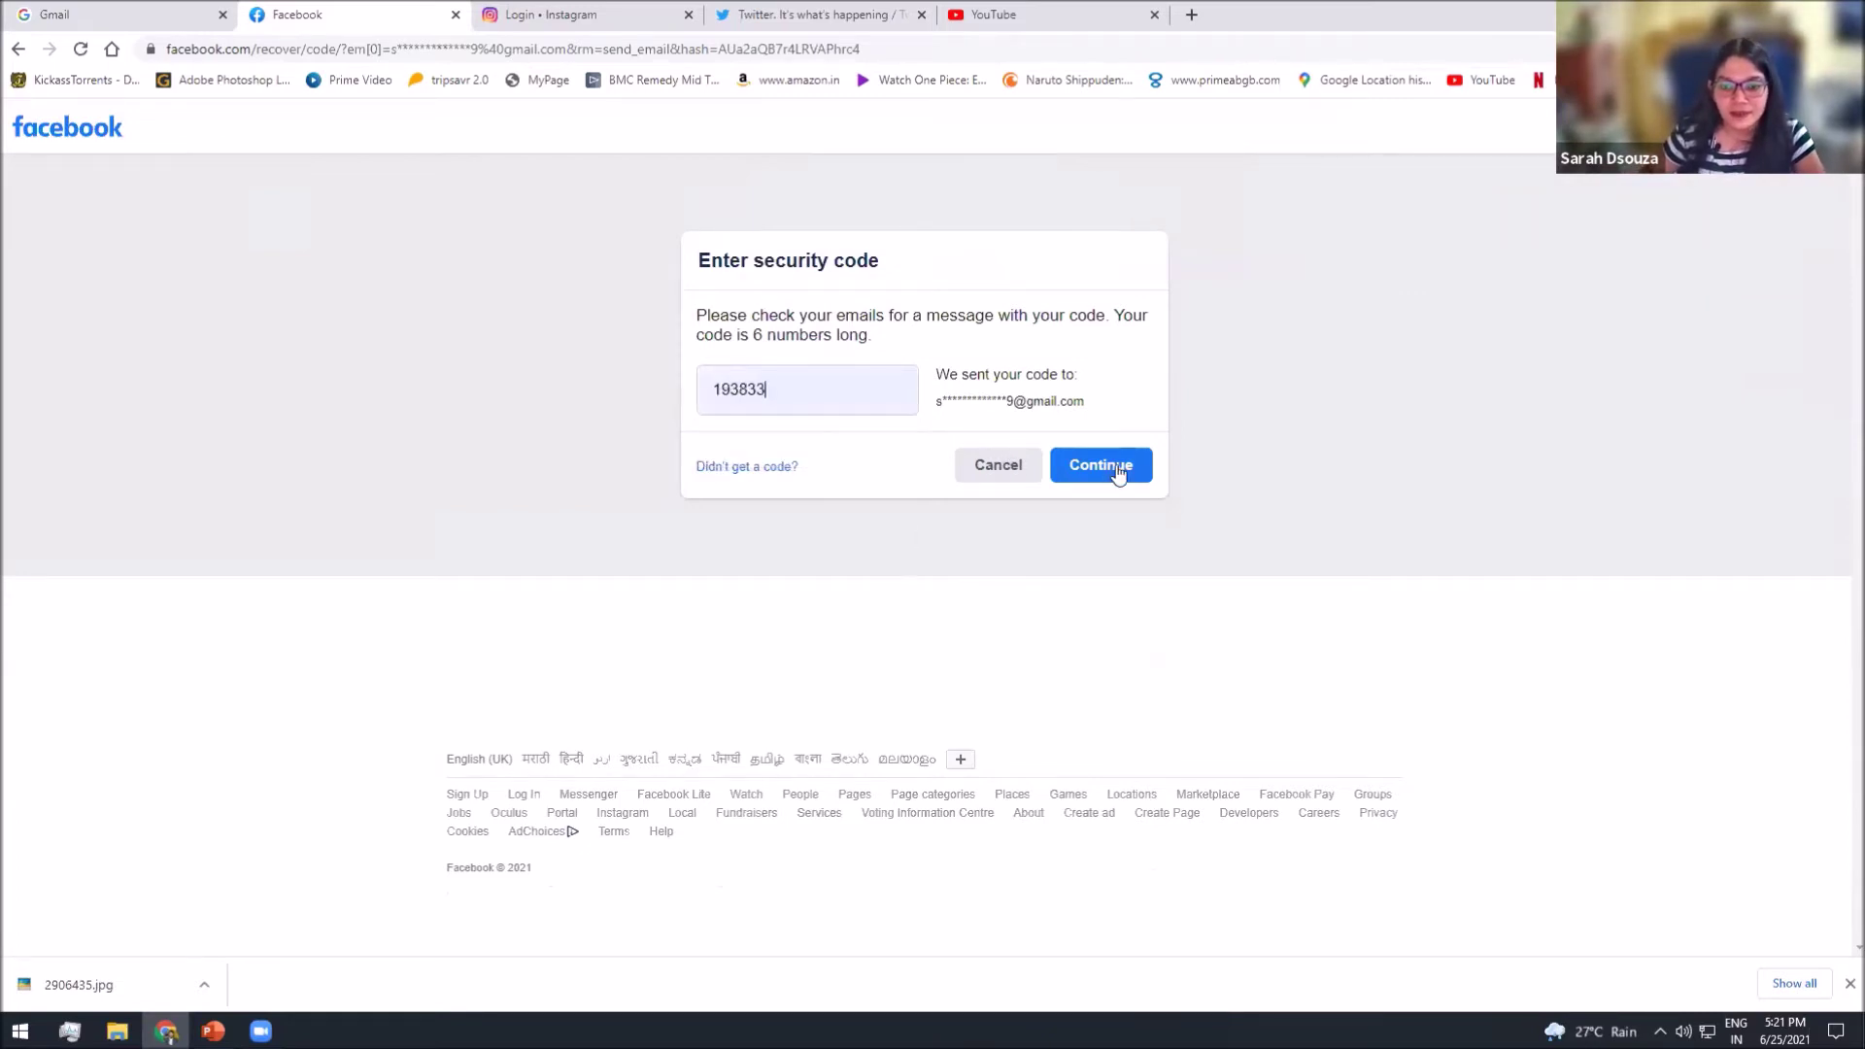
click(1114, 475)
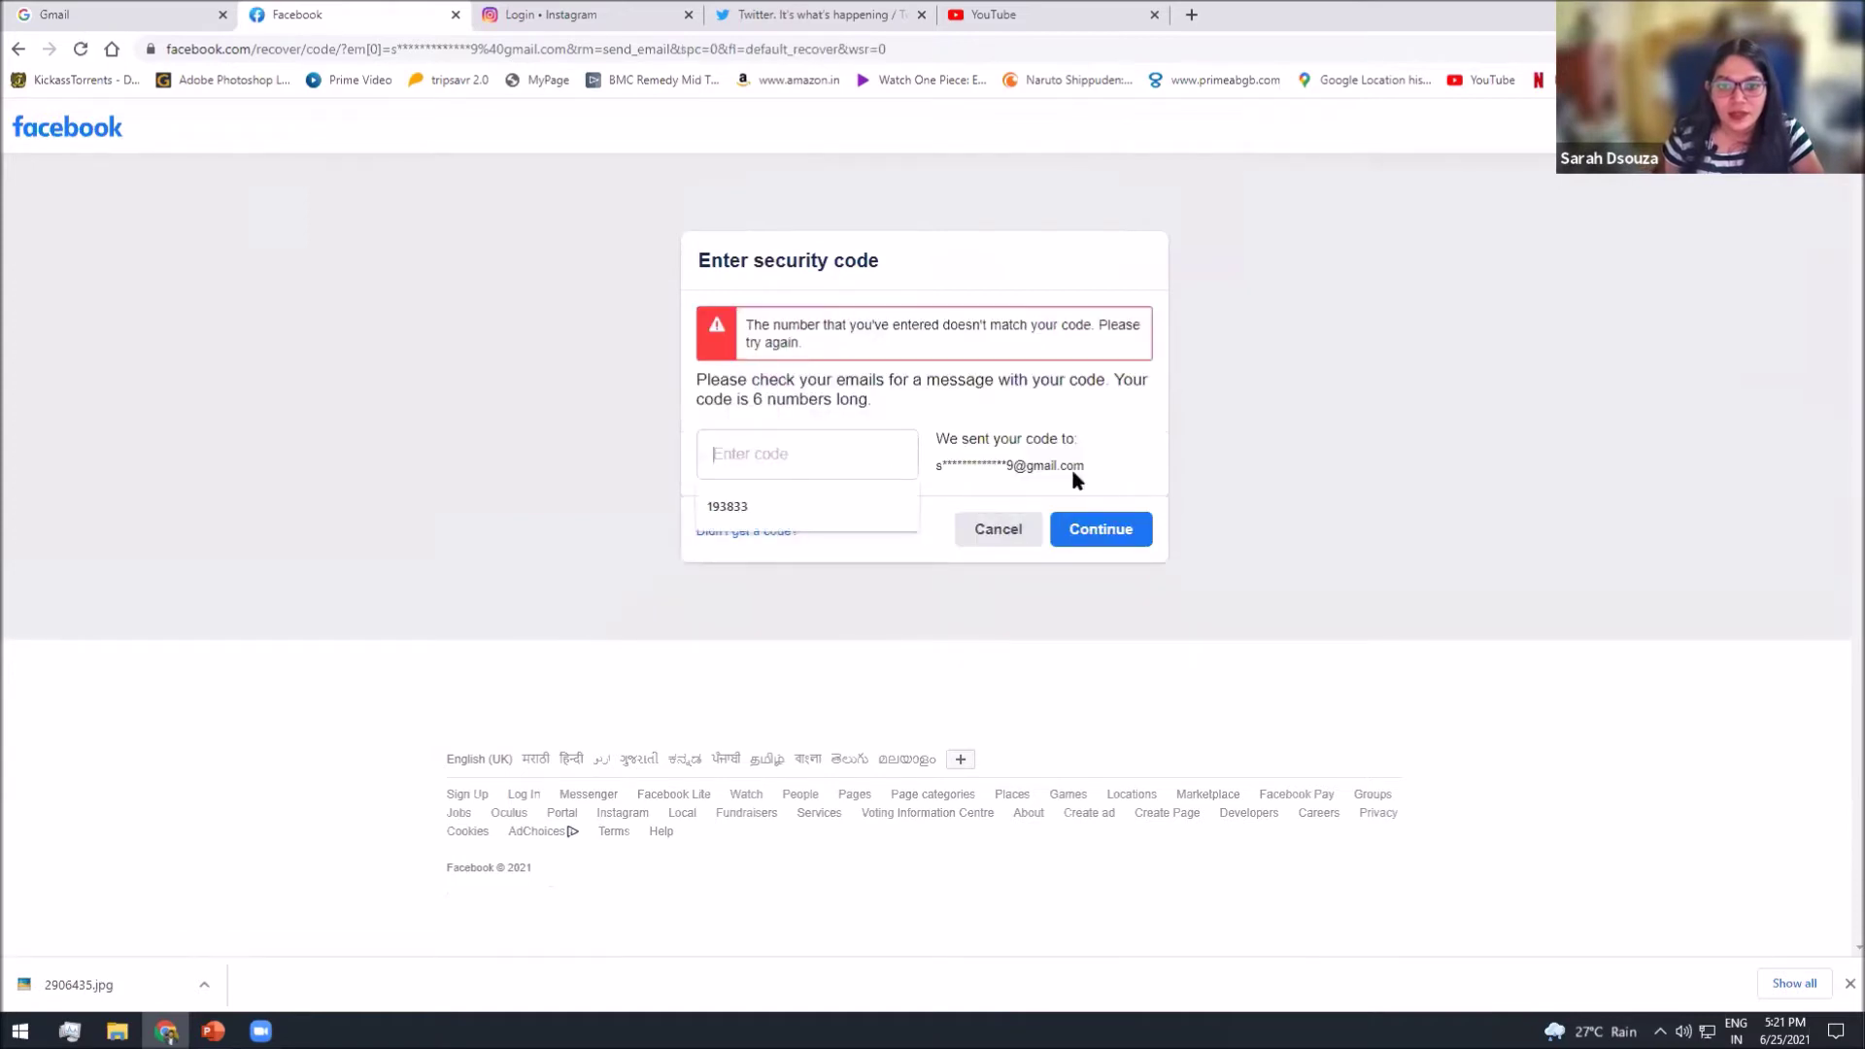
click(1107, 416)
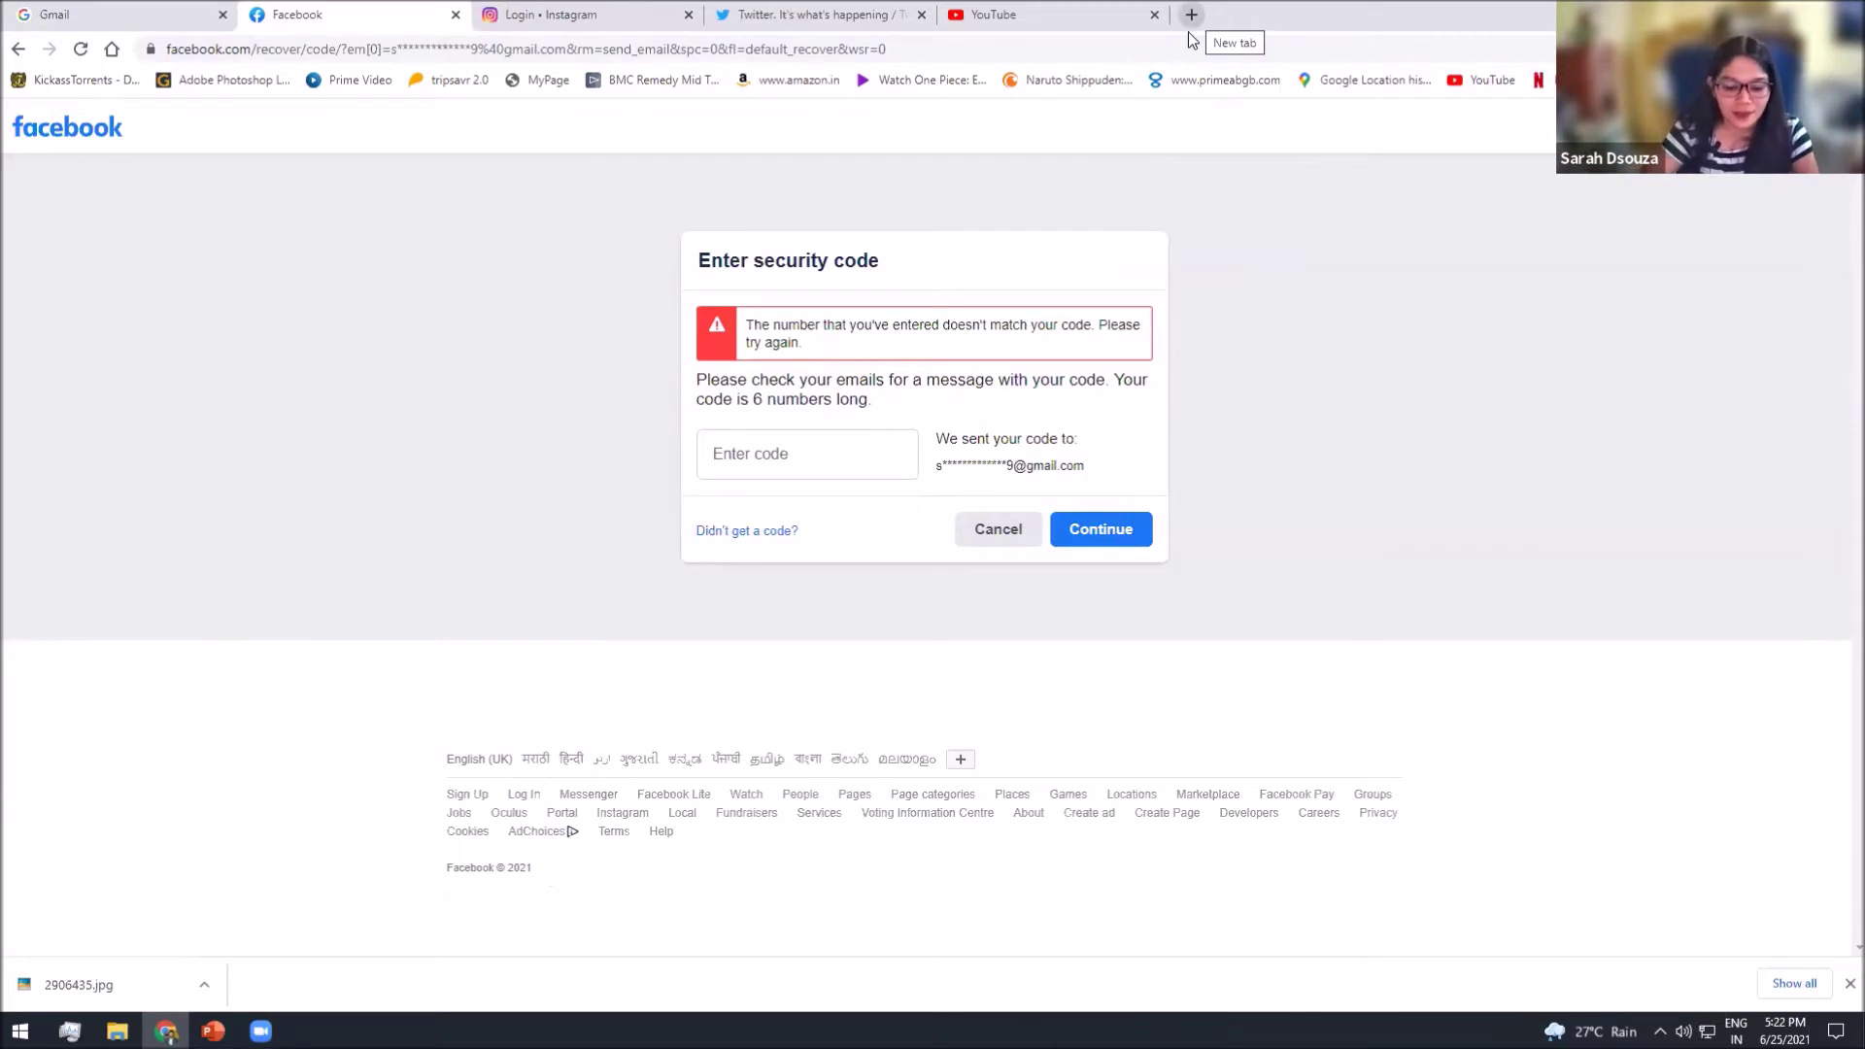
- Open an extra empty tab, visit YouTube, then return to the Facebook security code page
right_click(1096, 82)
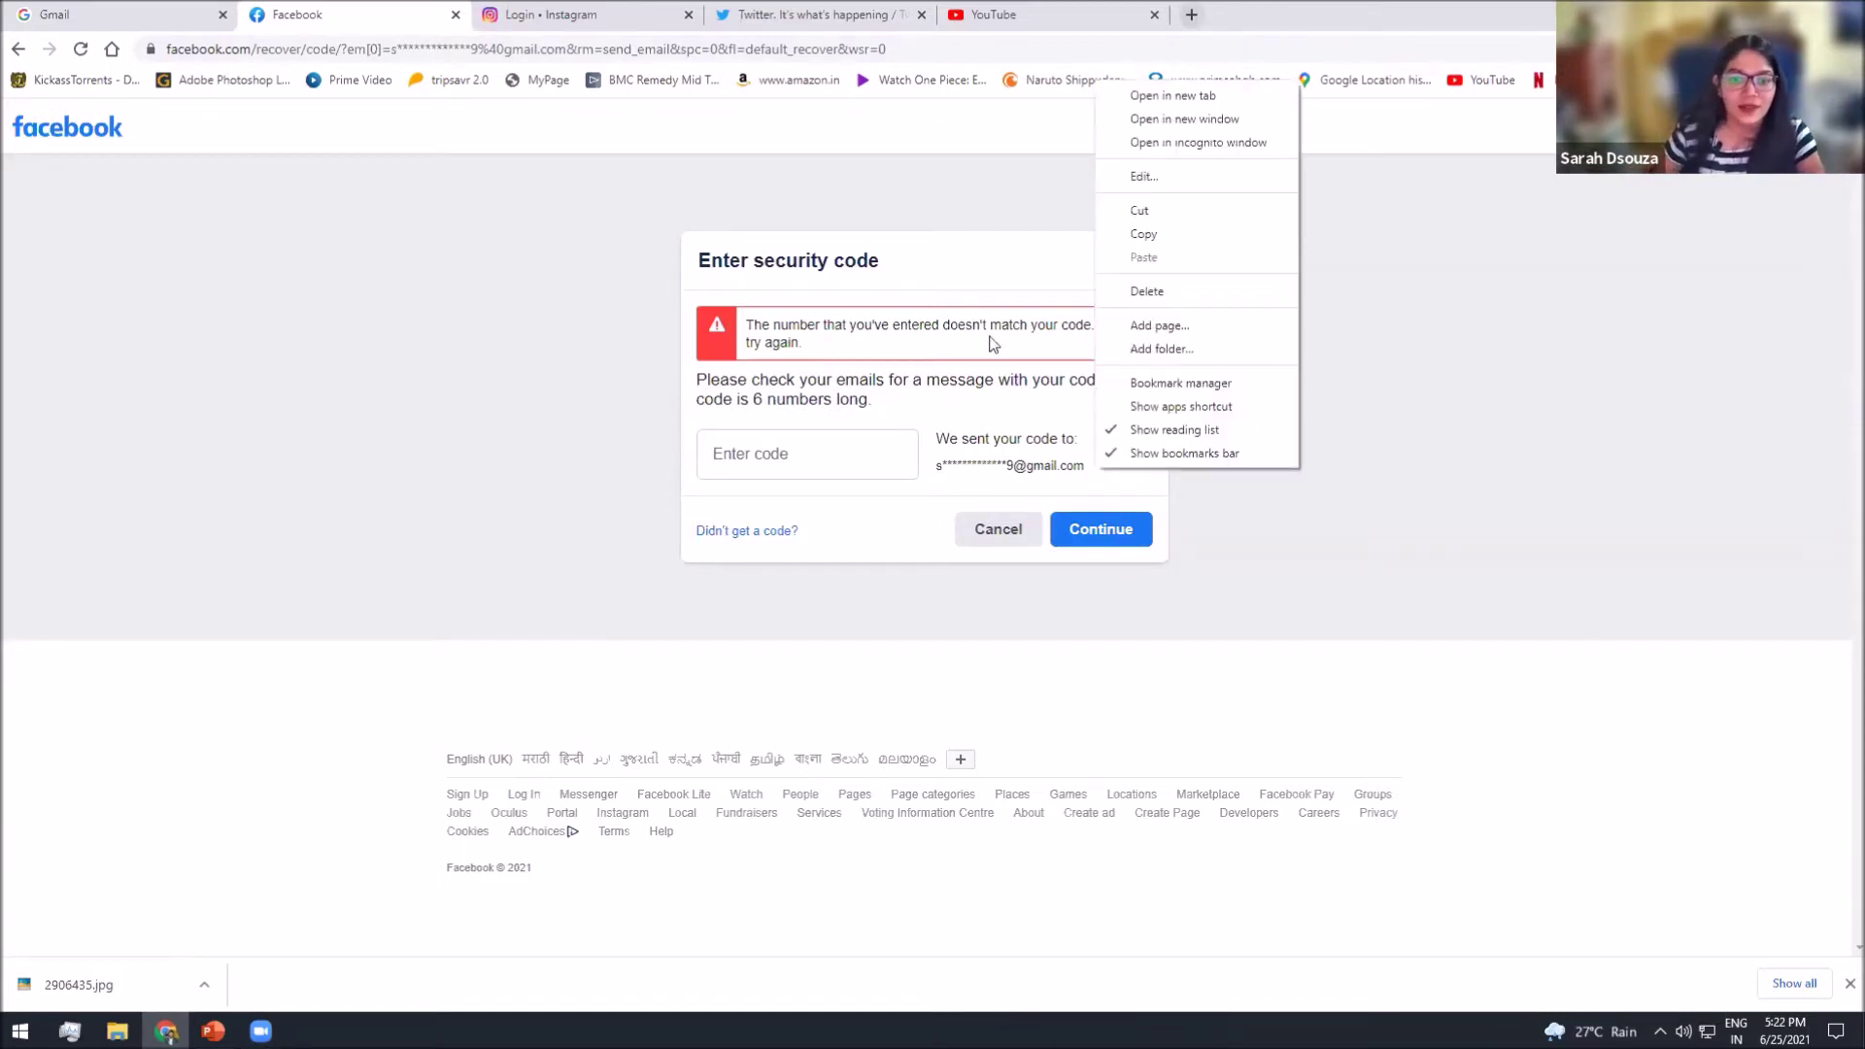
click(826, 450)
click(1221, 443)
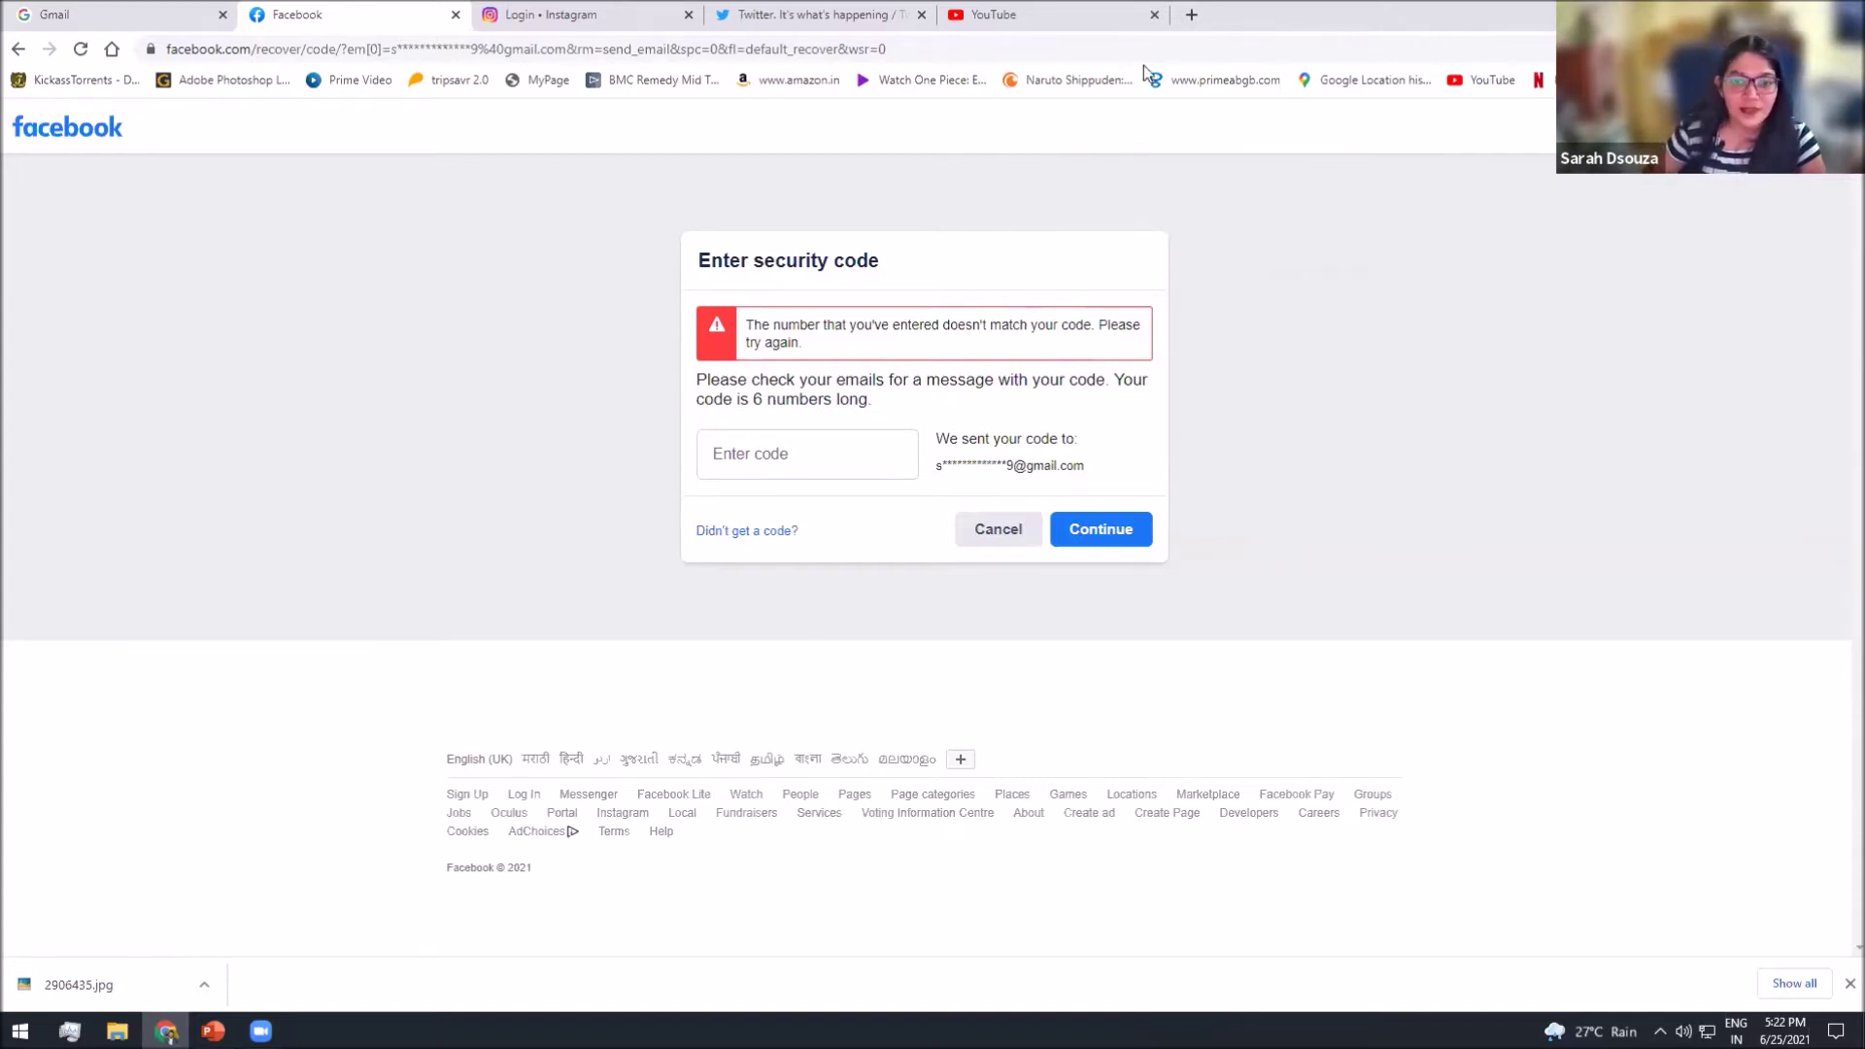
click(1190, 14)
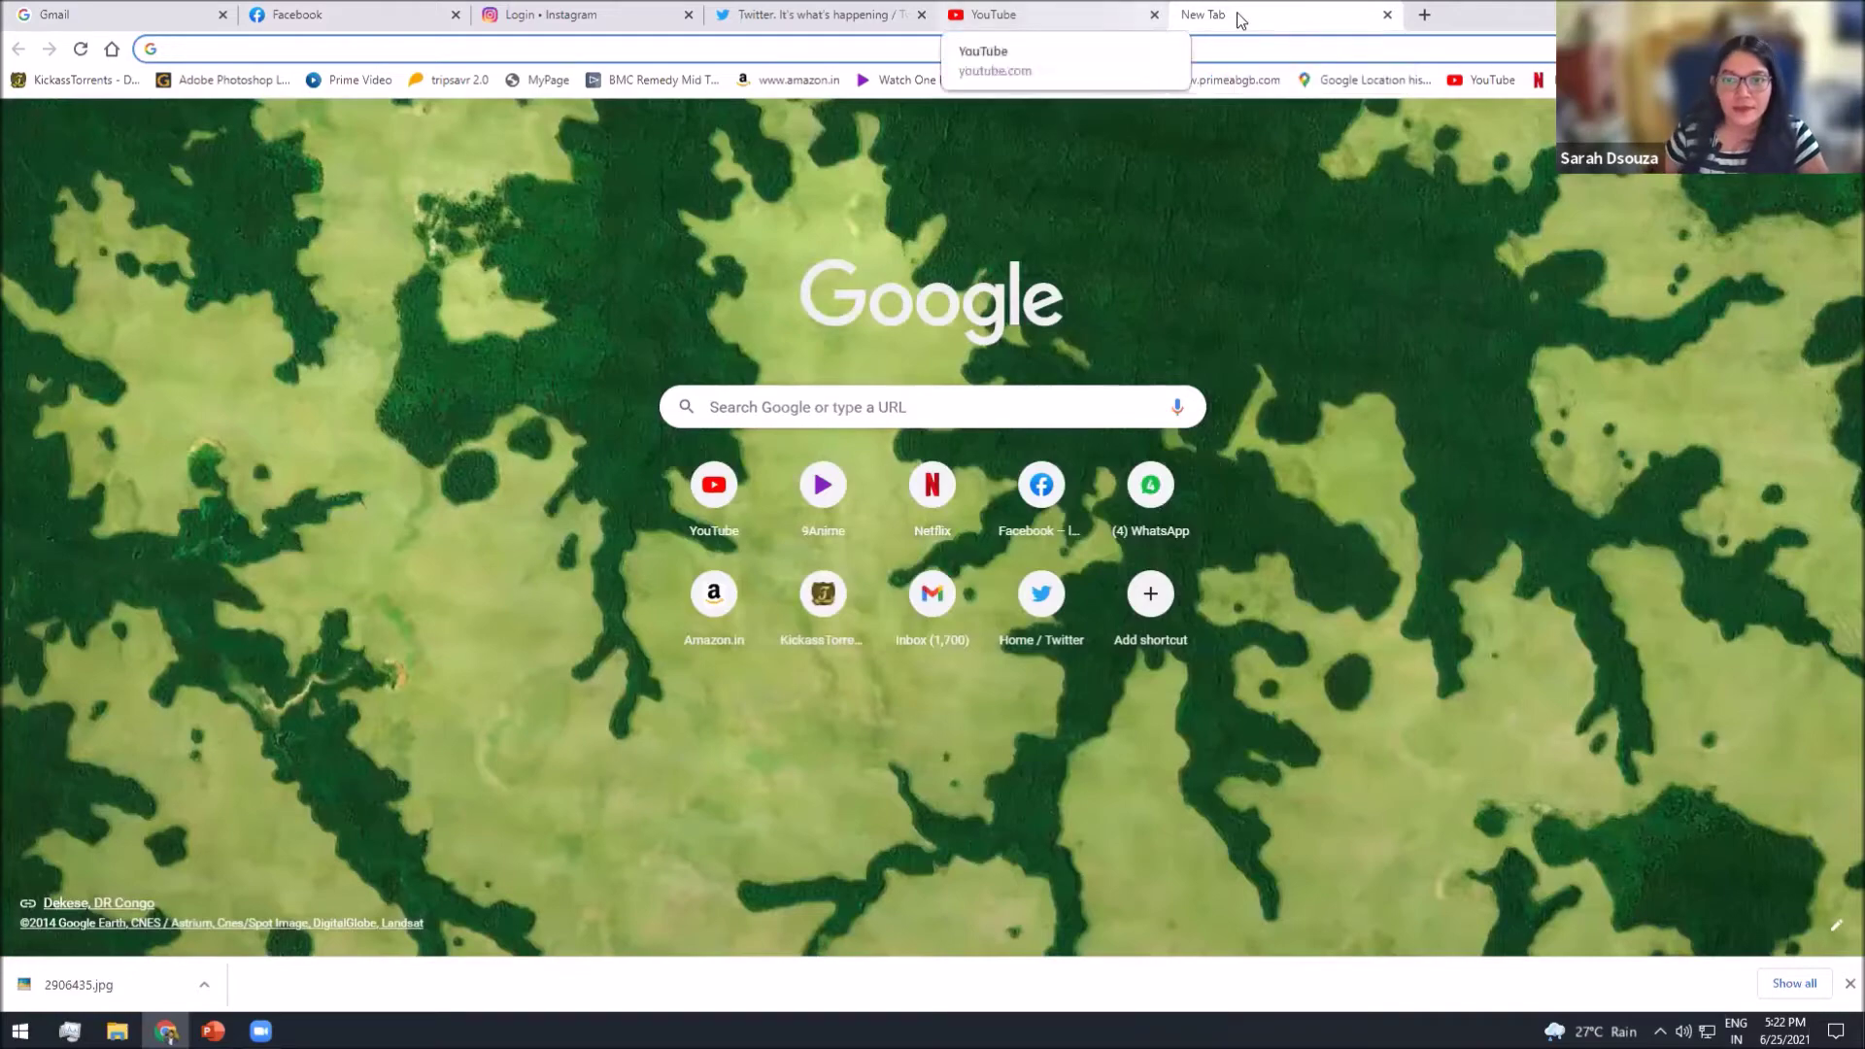
click(1054, 15)
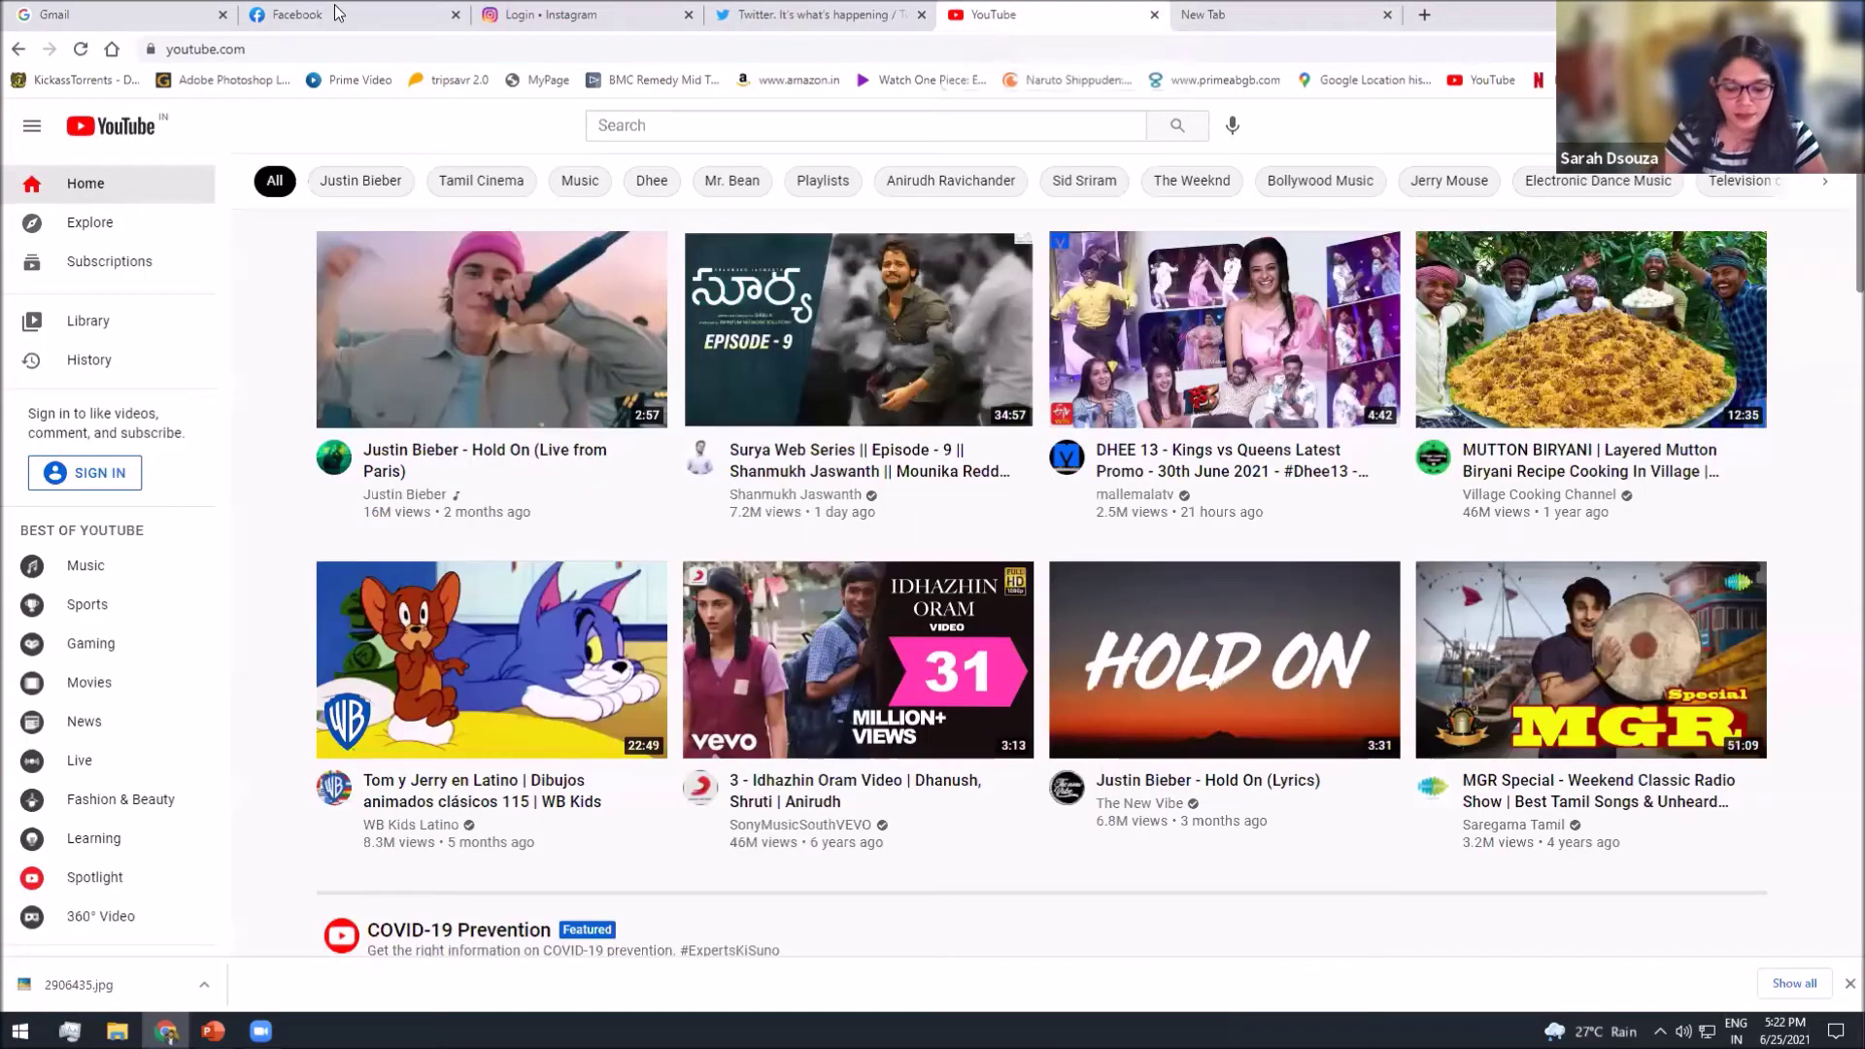
click(335, 12)
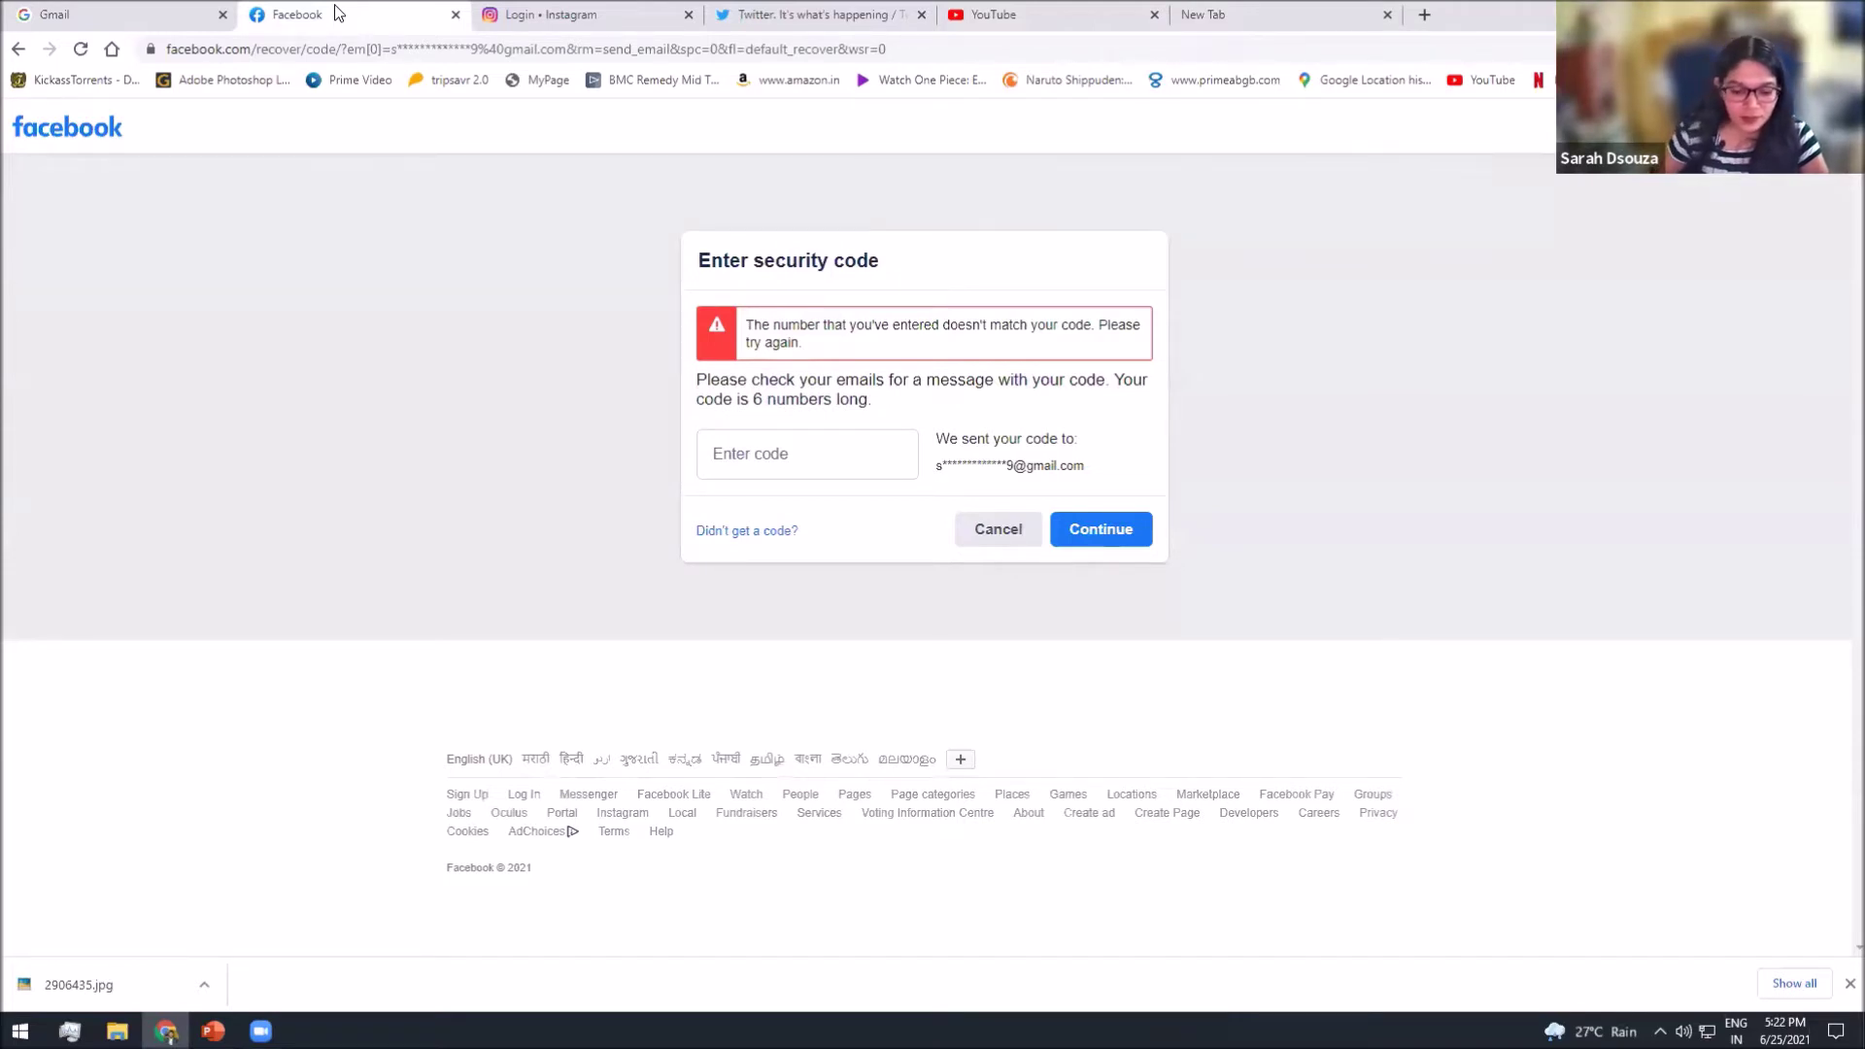
- Enter the newly emailed security code and submit it
click(755, 444)
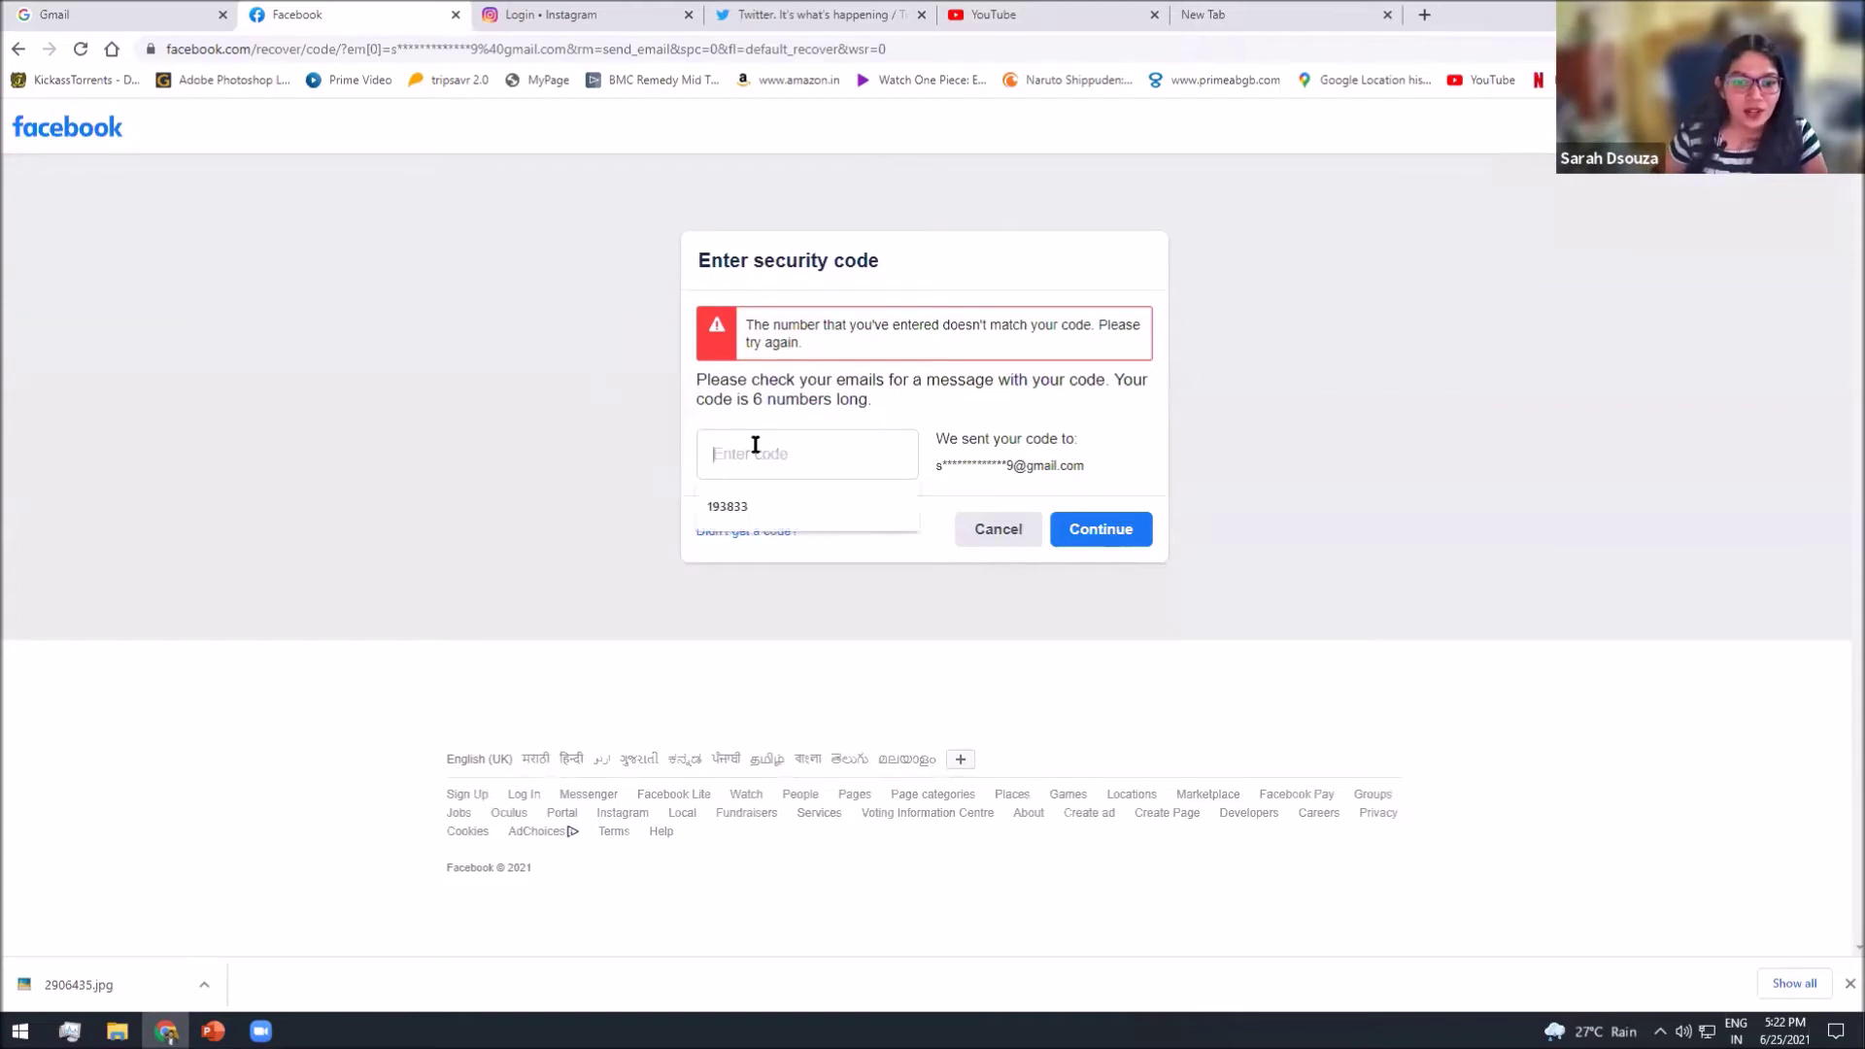
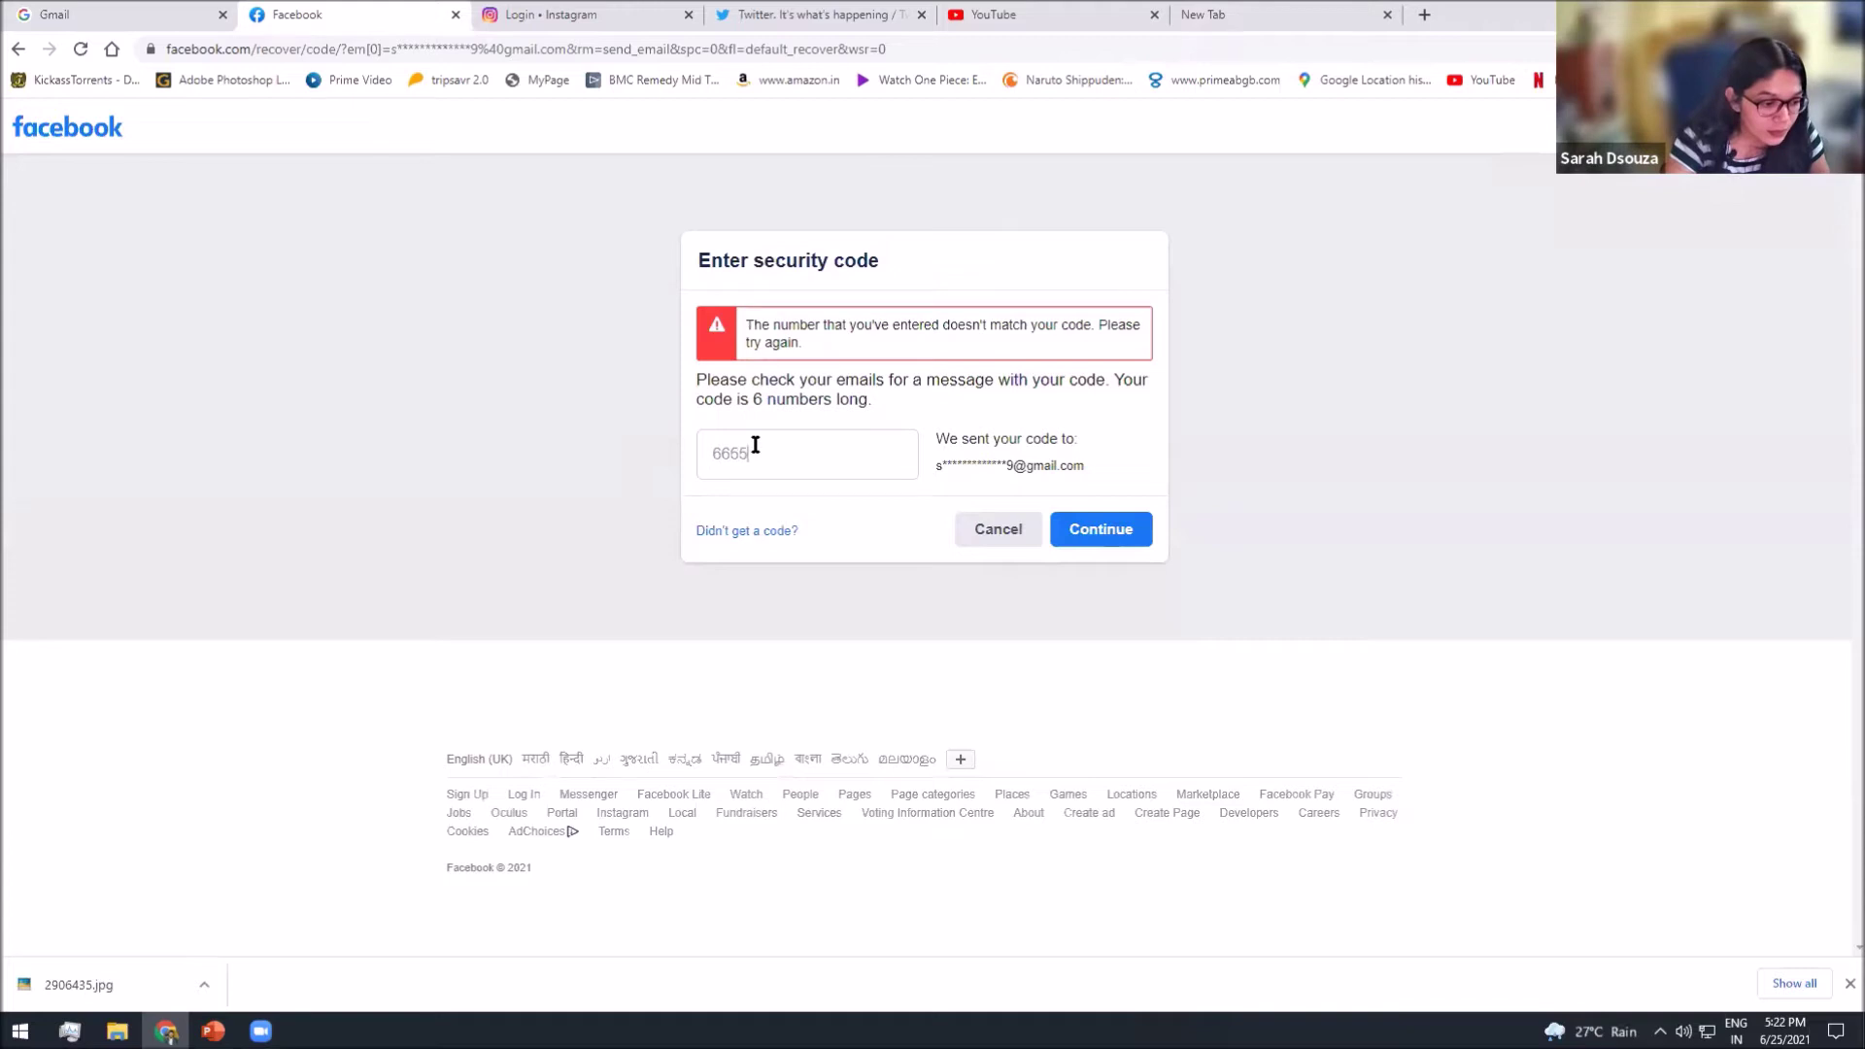
click(1098, 534)
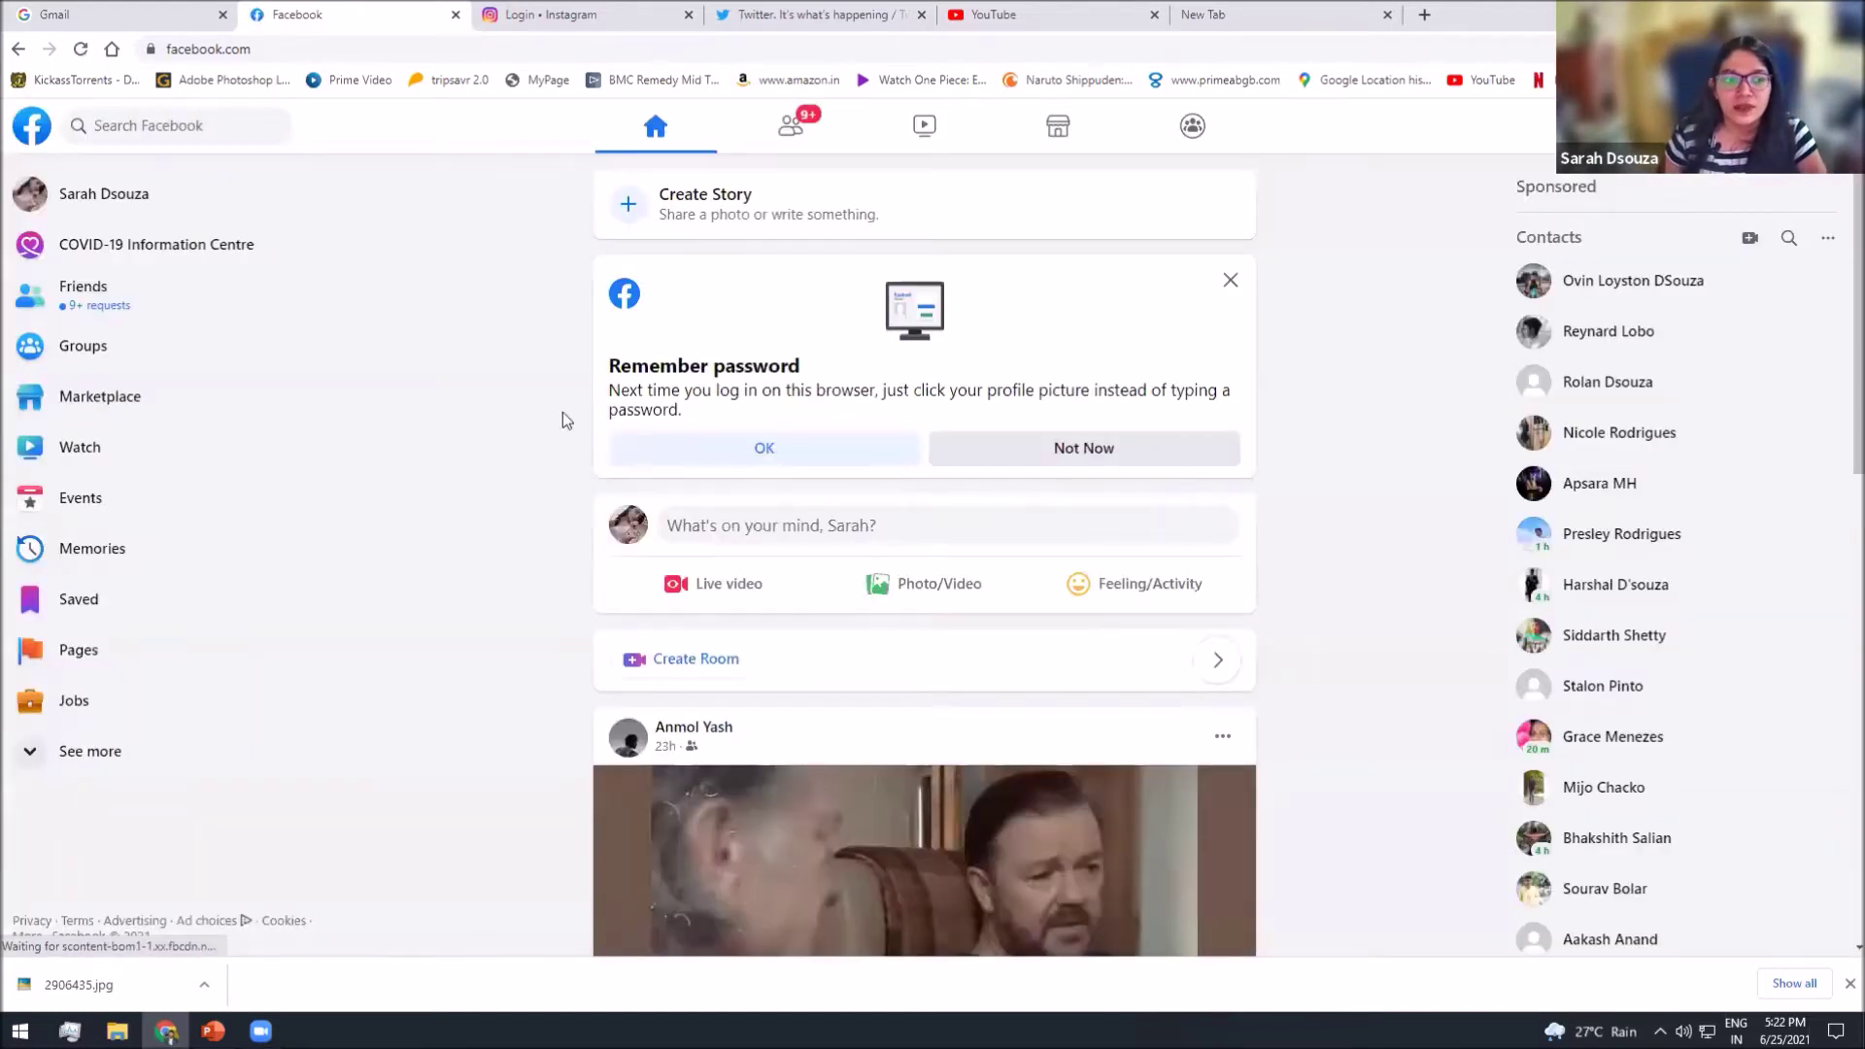
- Dismiss Facebook's welcome and messaging introductions, keep the light look, and close the feedback tip
click(1011, 692)
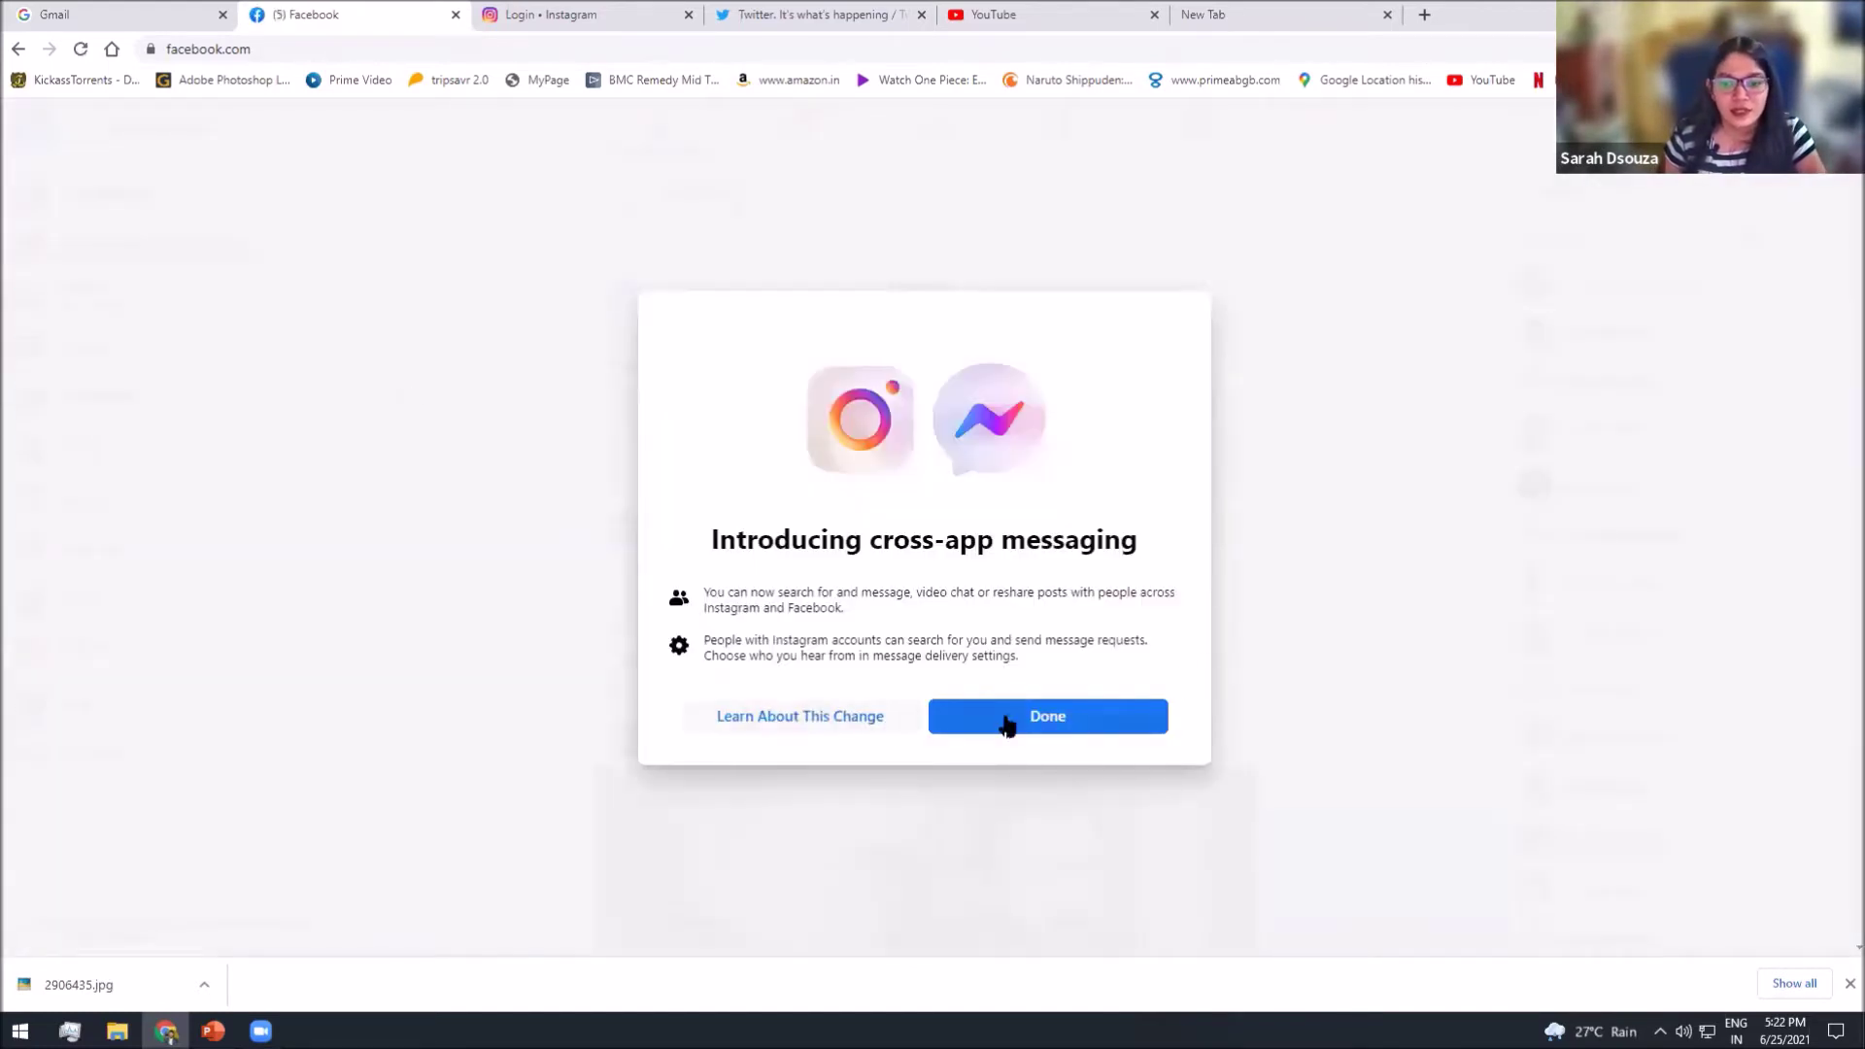
click(1011, 721)
click(1011, 703)
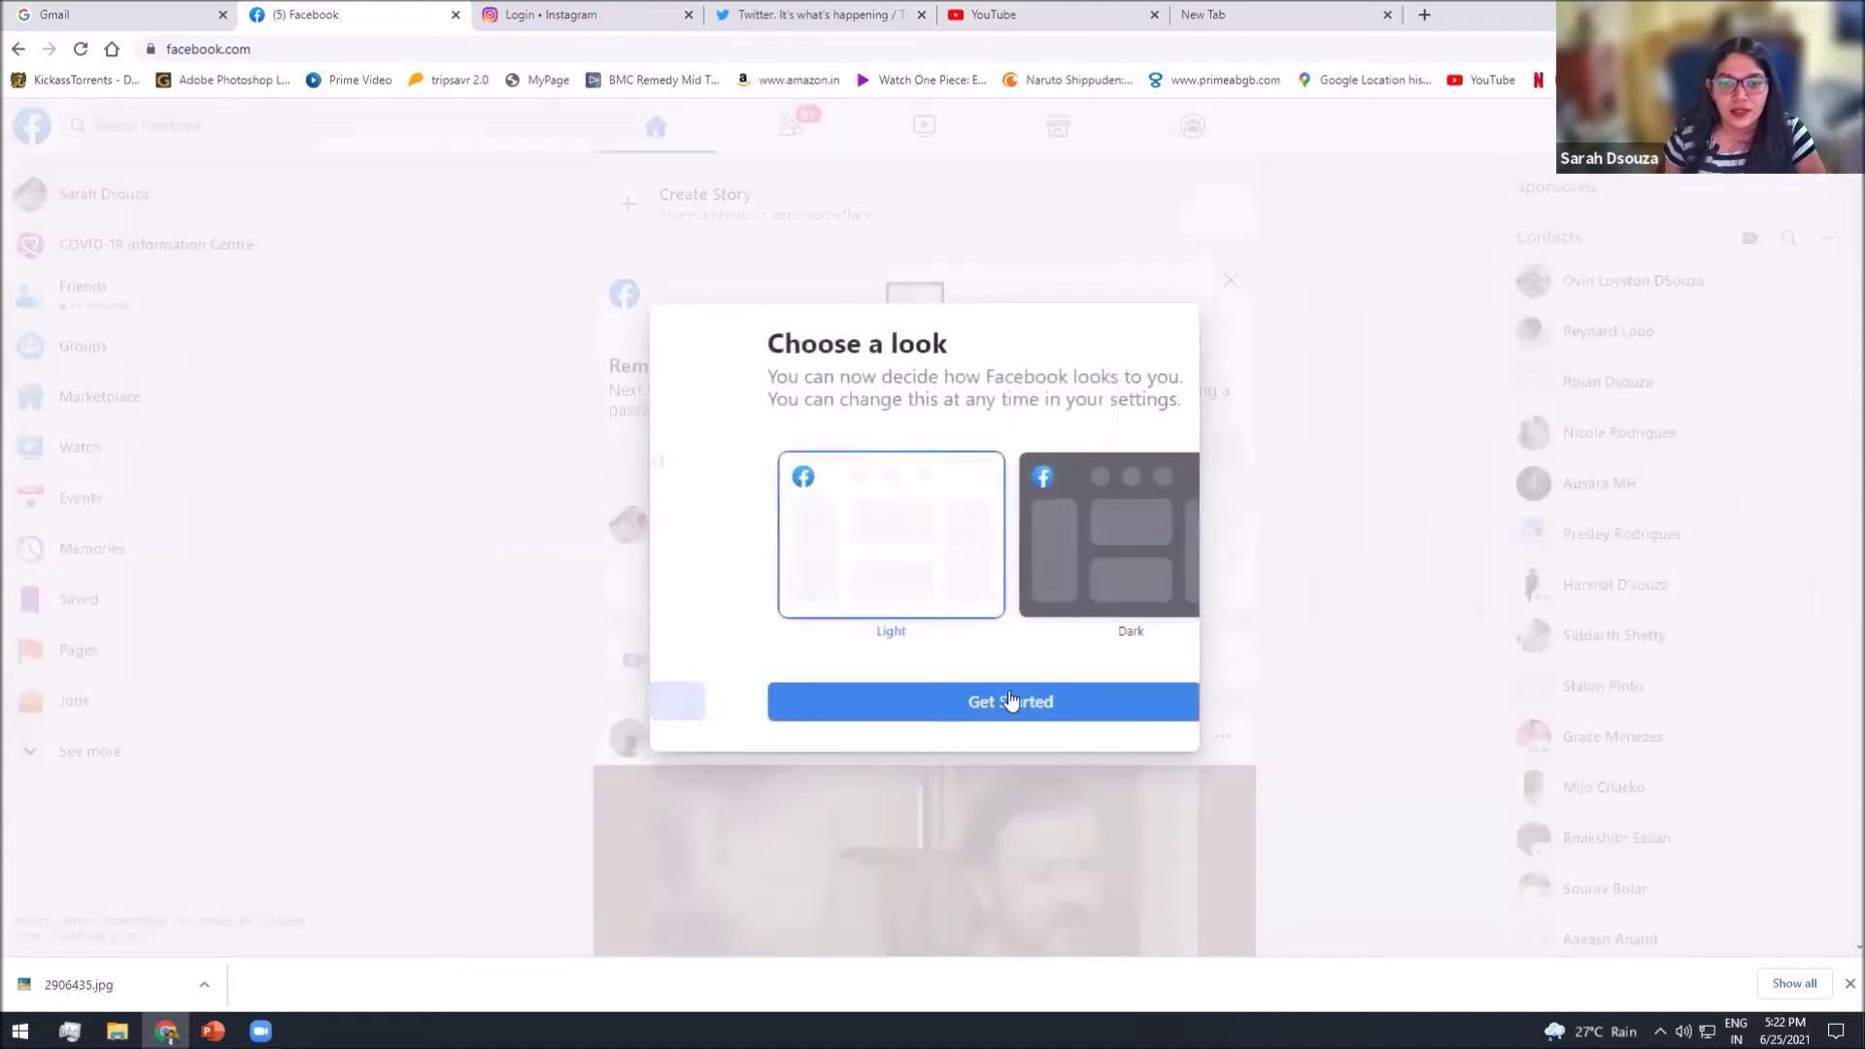
click(920, 704)
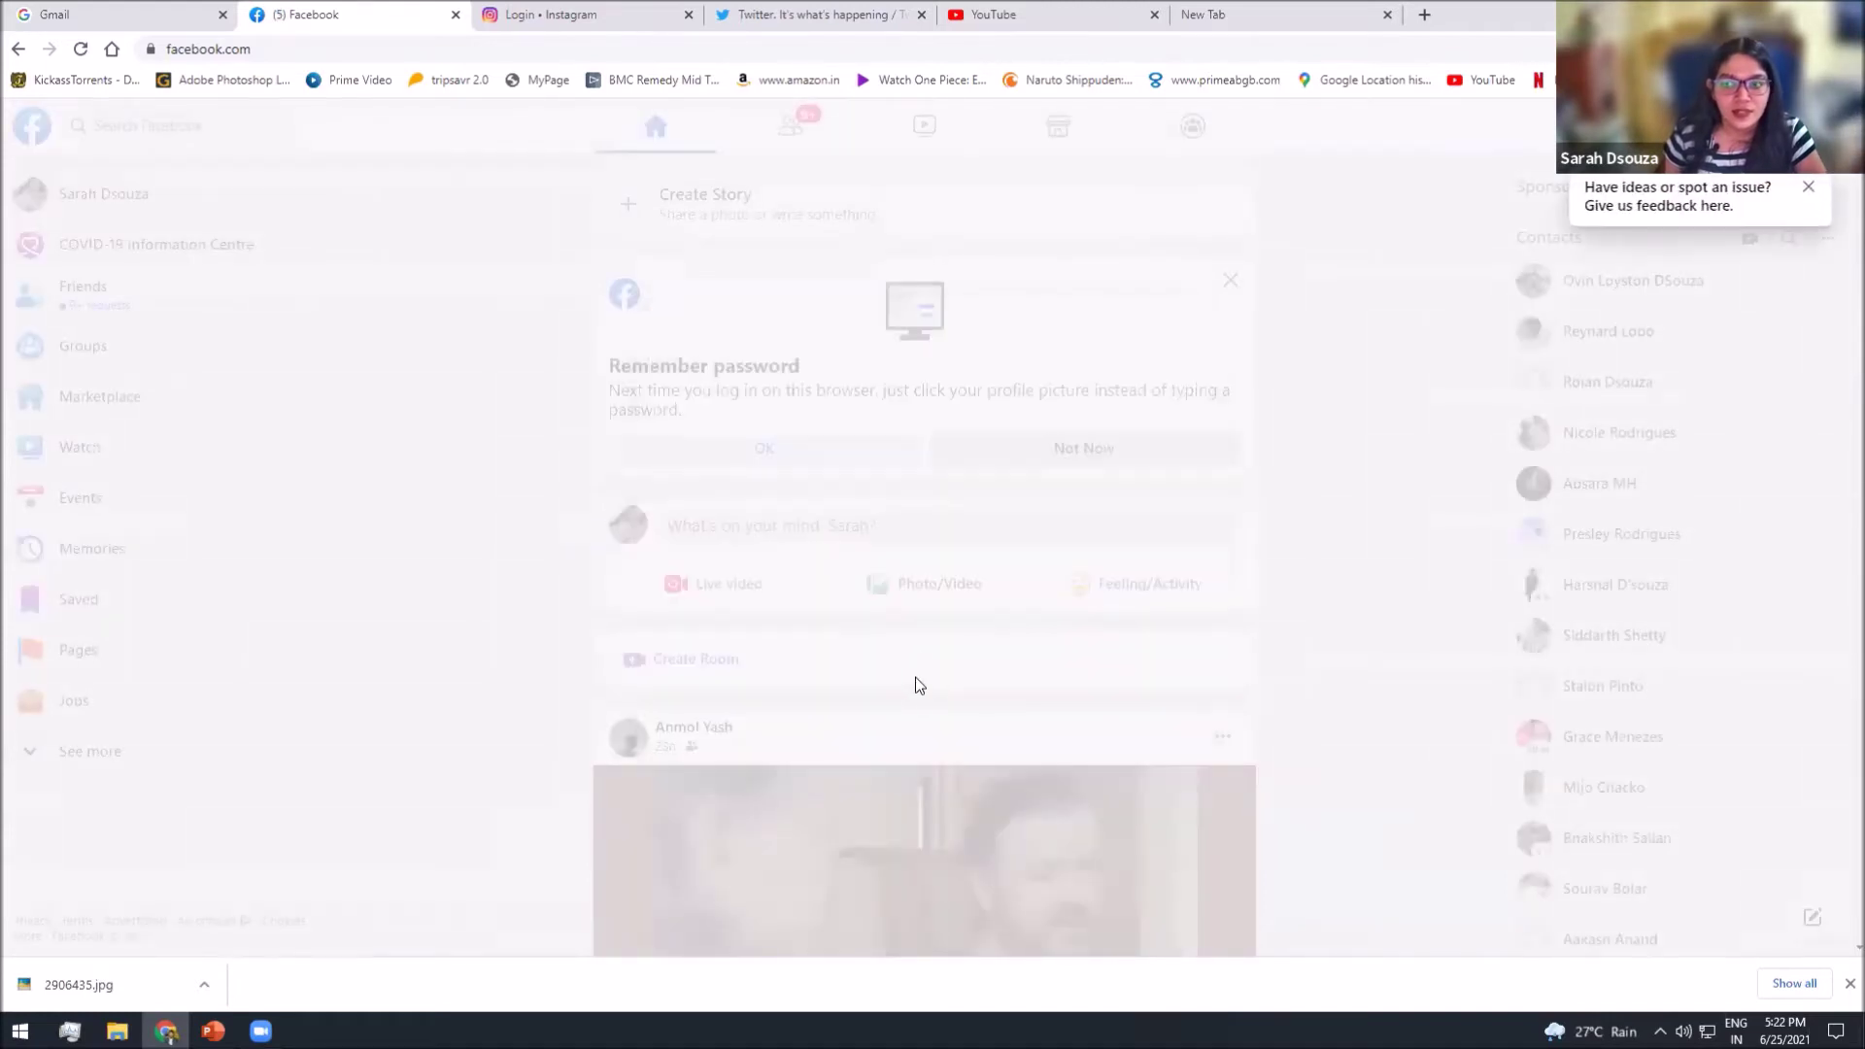
click(1807, 188)
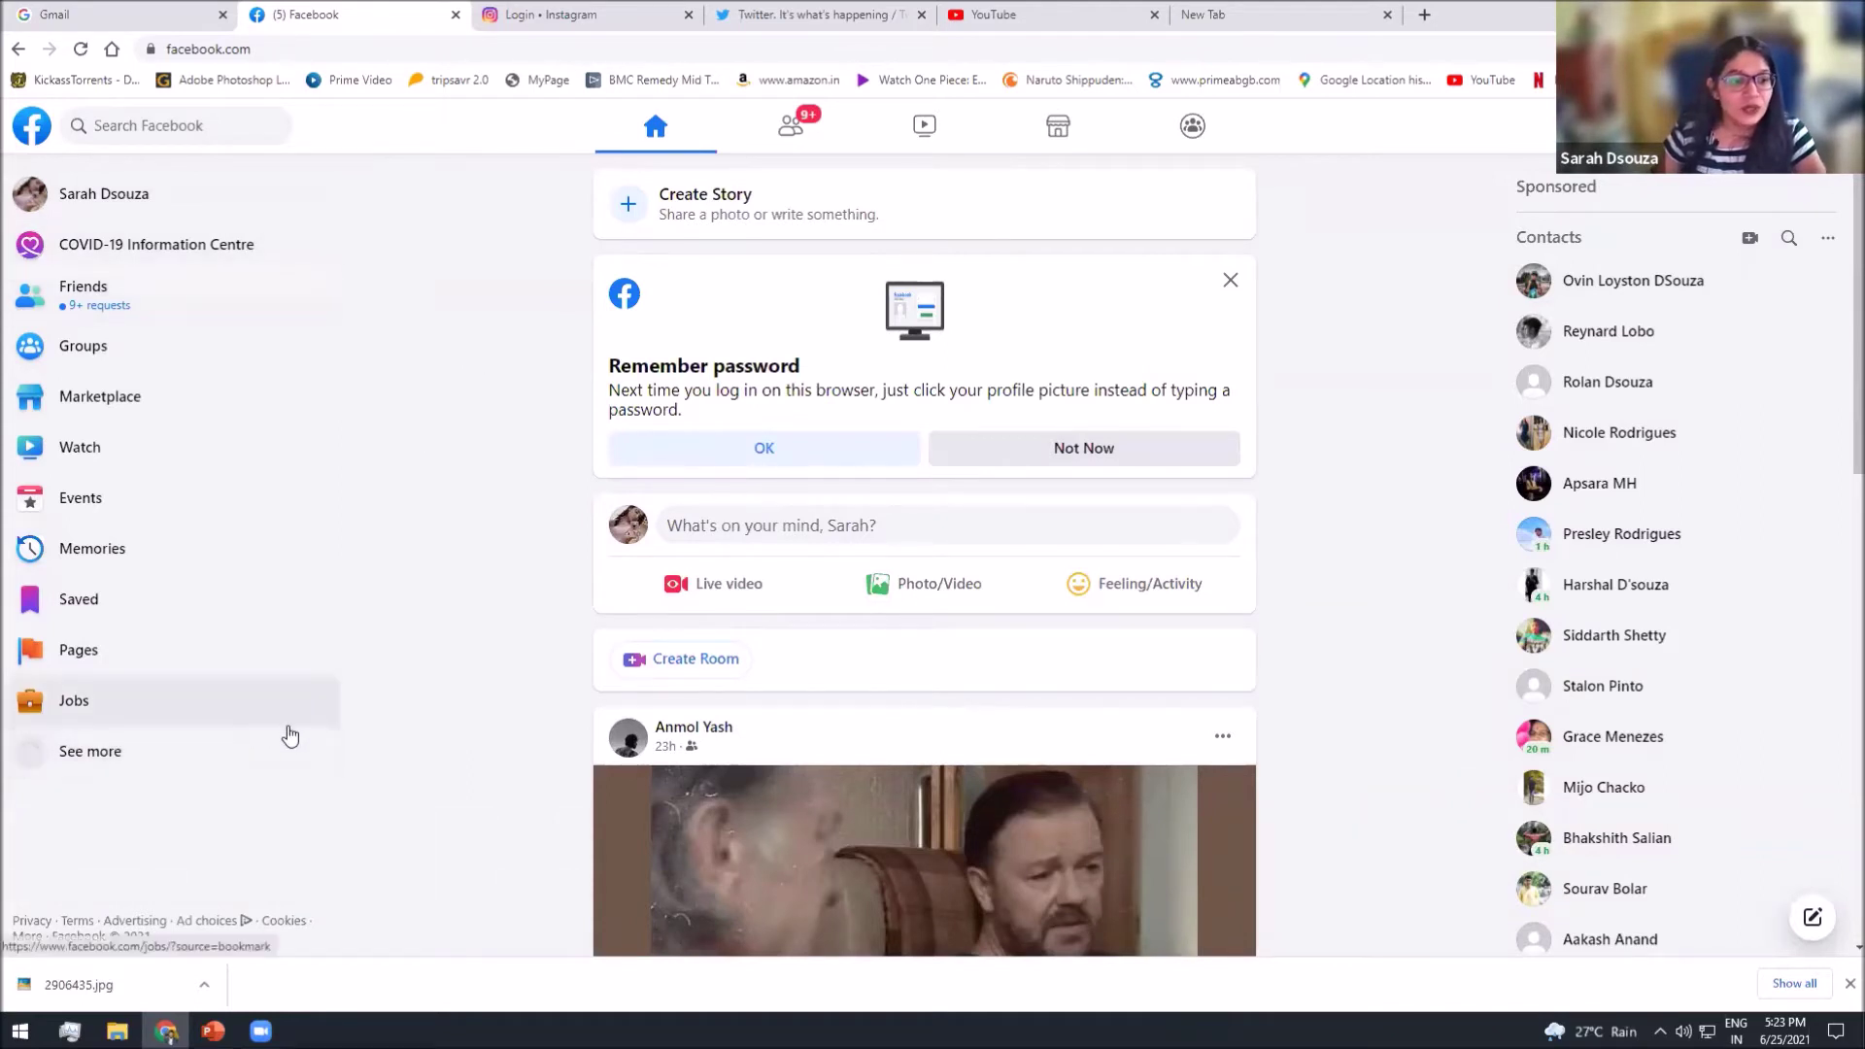
- Expand the left shortcuts with See more, close the download bar, and open the account menu
click(288, 738)
scroll(289, 735, down, 1)
scroll(290, 735, down, 6)
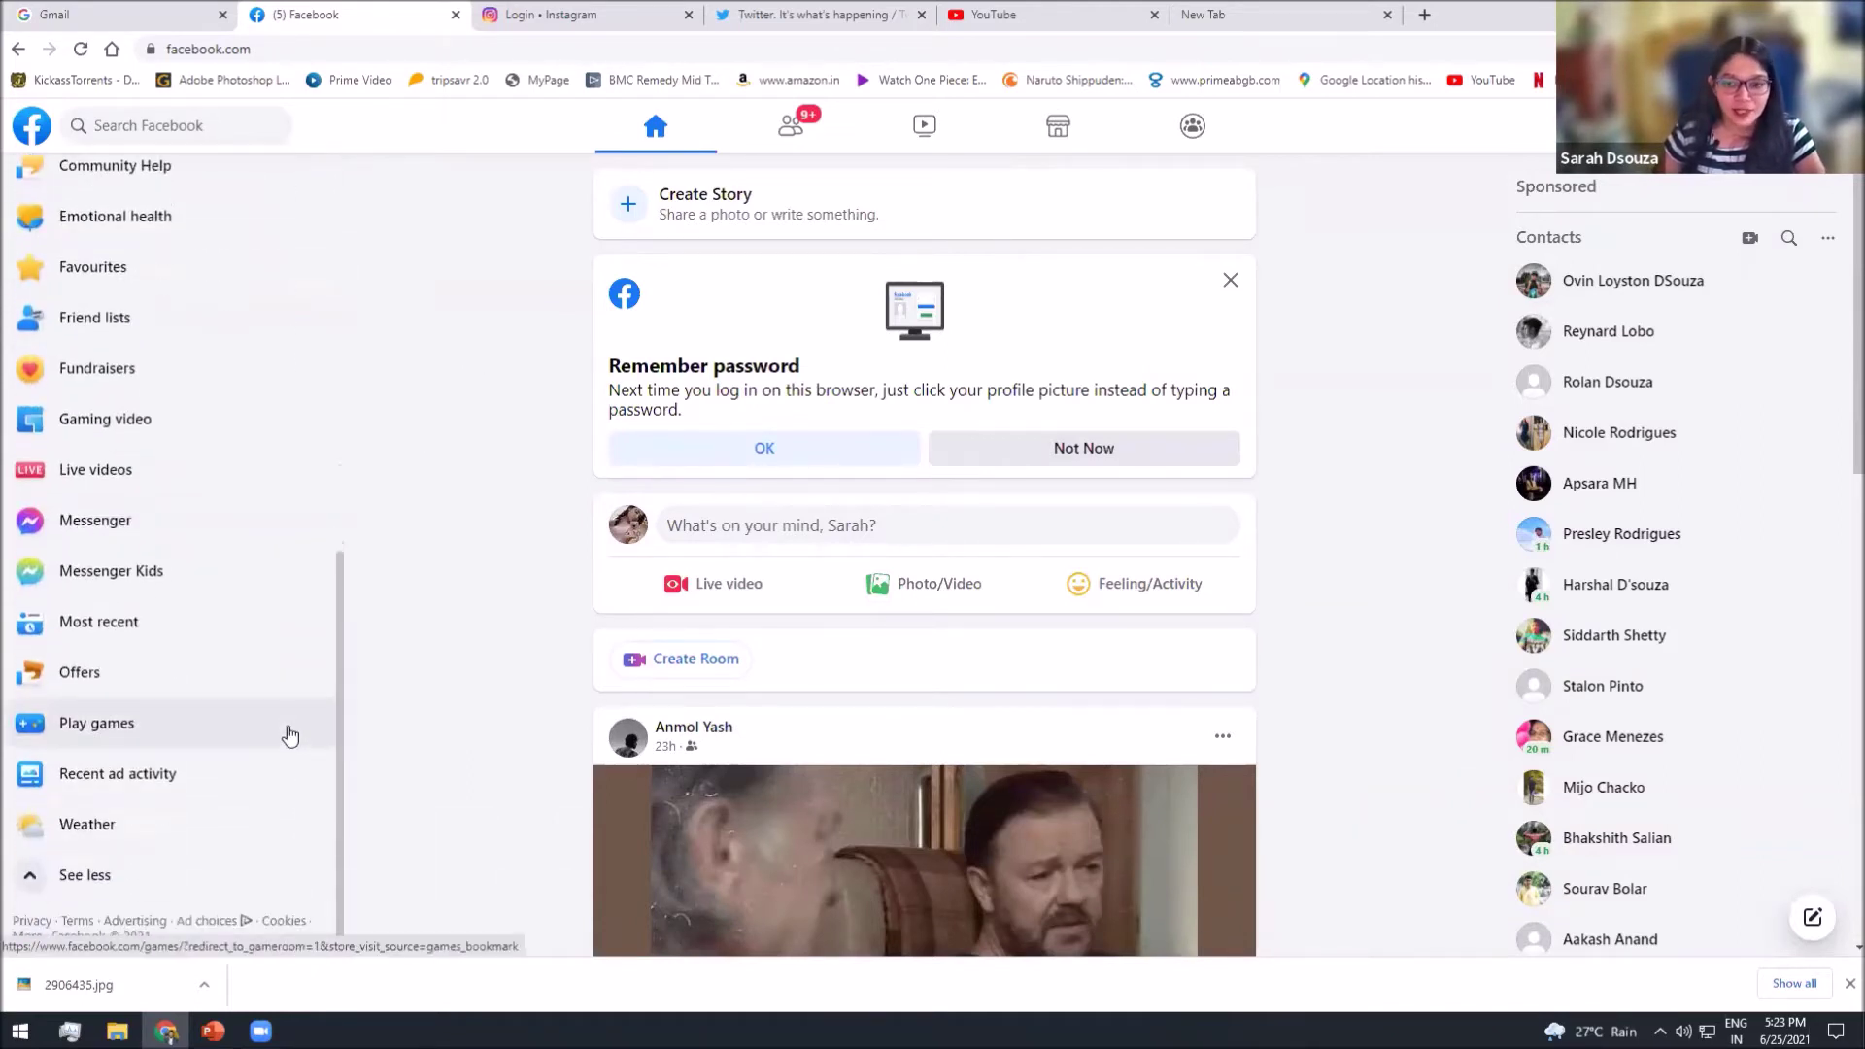
click(1849, 983)
scroll(316, 583, up, 7)
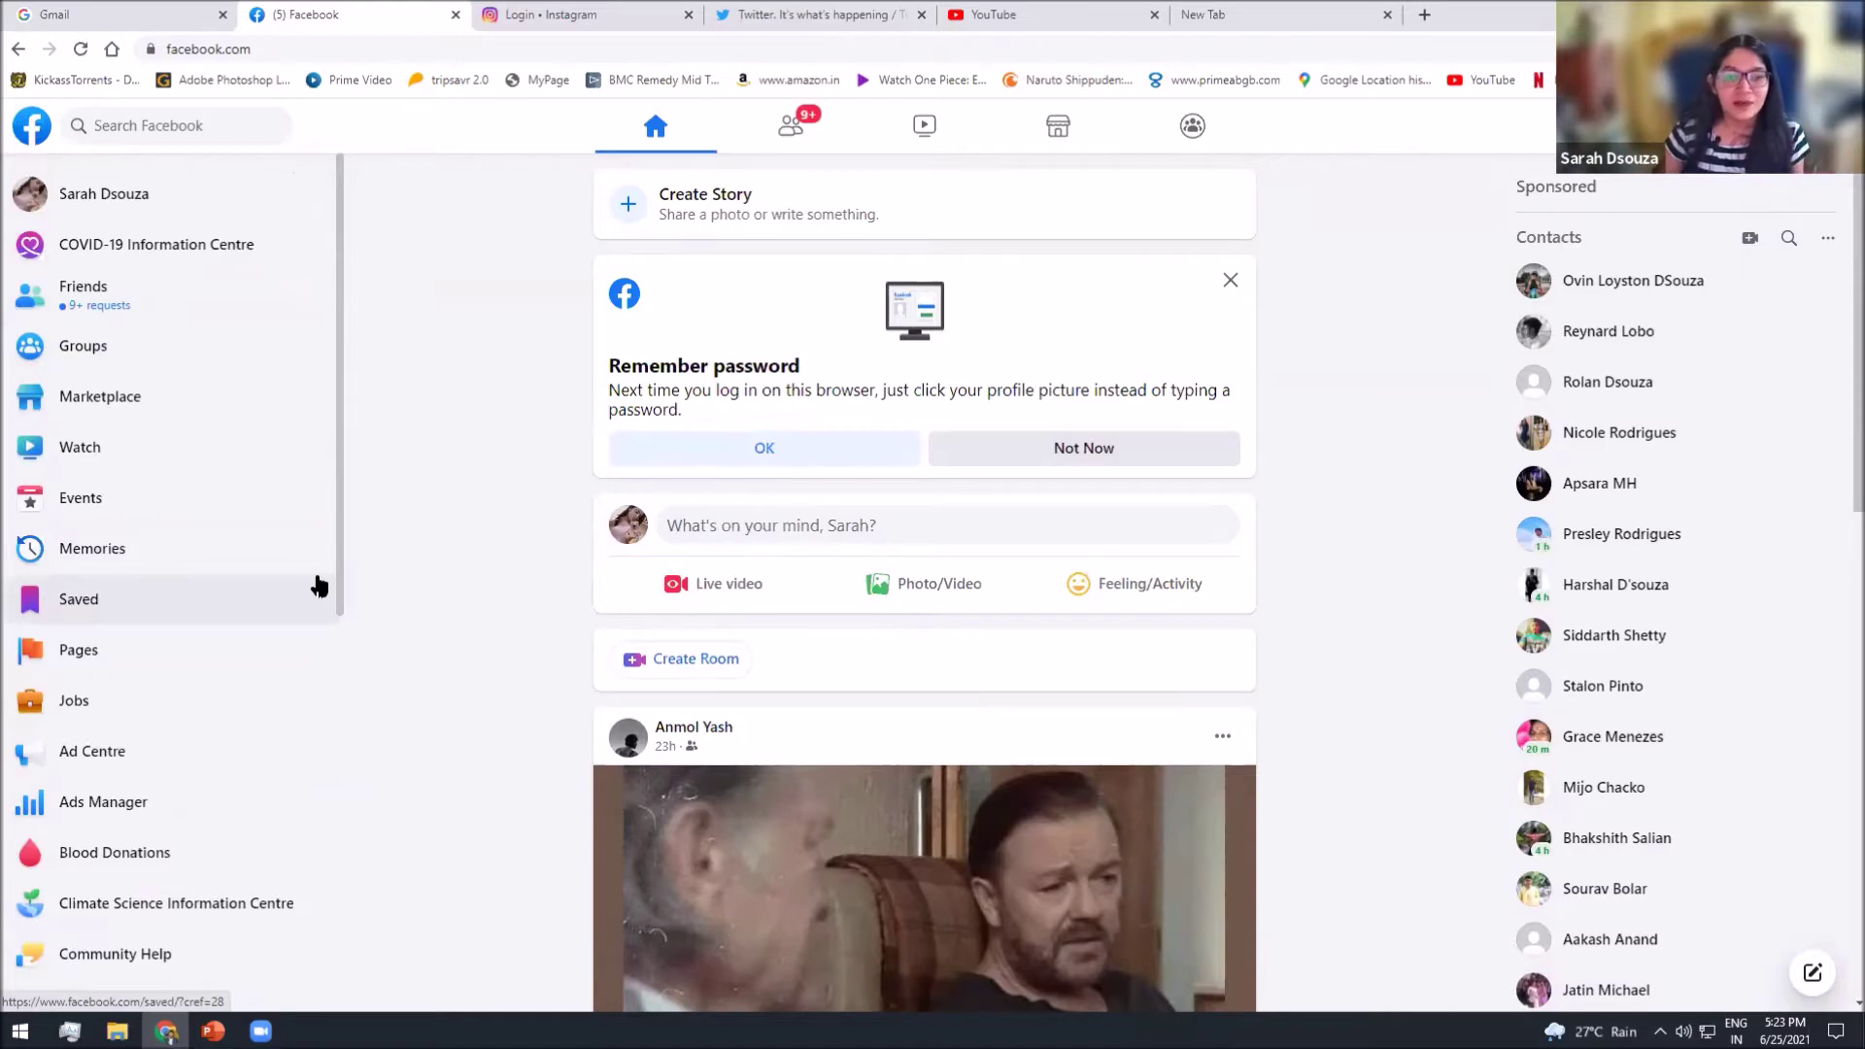
scroll(286, 573, down, 7)
scroll(282, 570, up, 7)
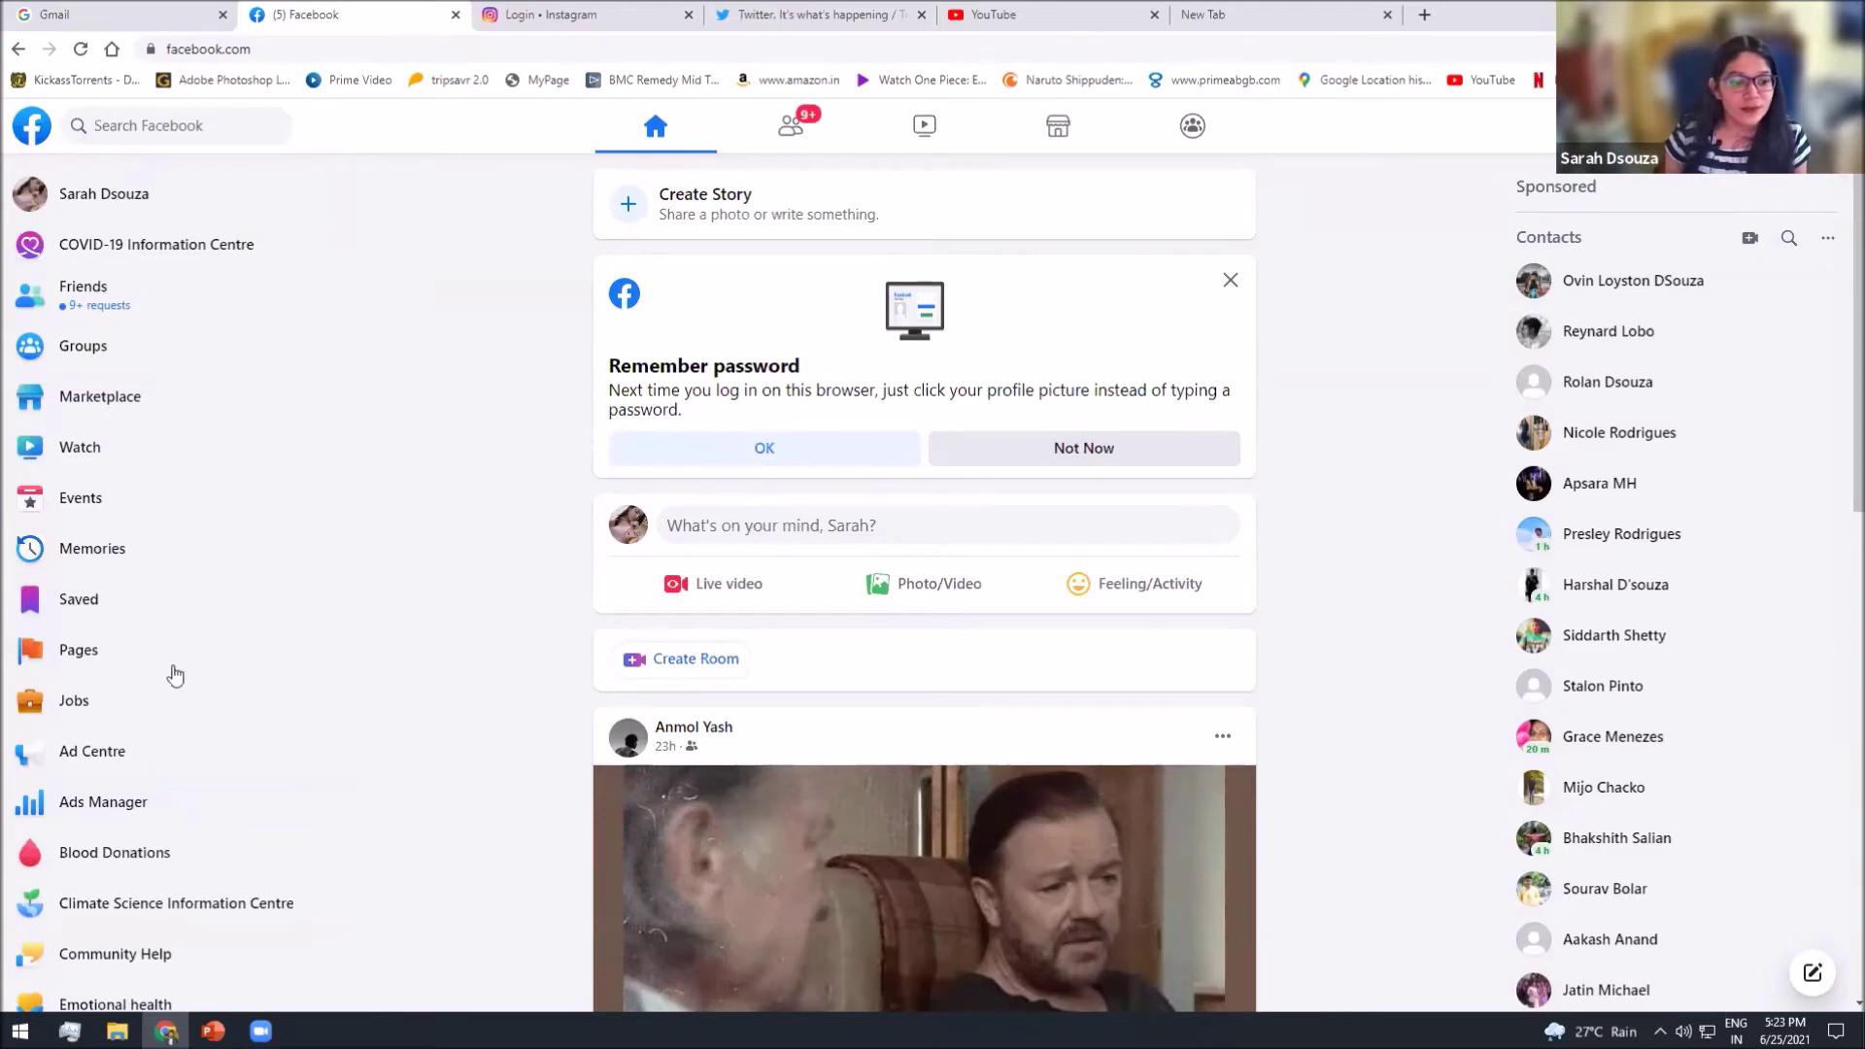
scroll(485, 569, down, 7)
click(1826, 125)
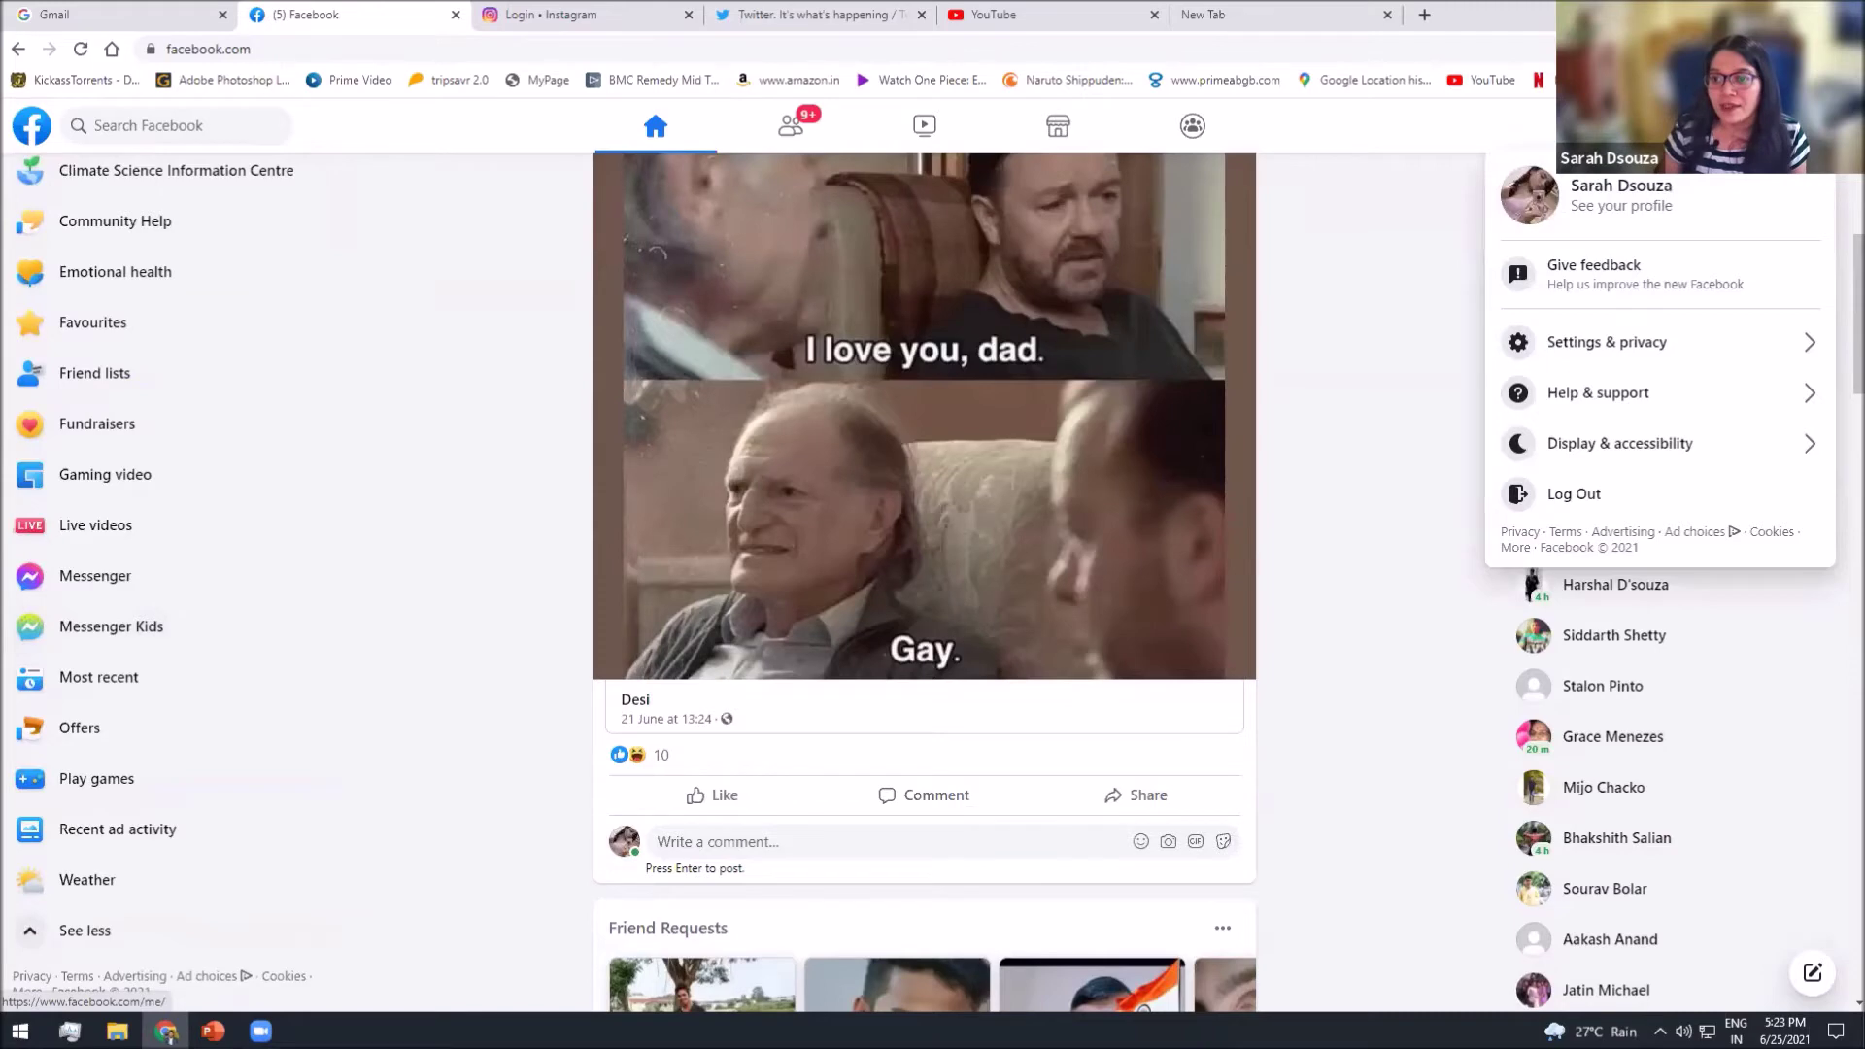
click(1622, 195)
scroll(1288, 454, down, 3)
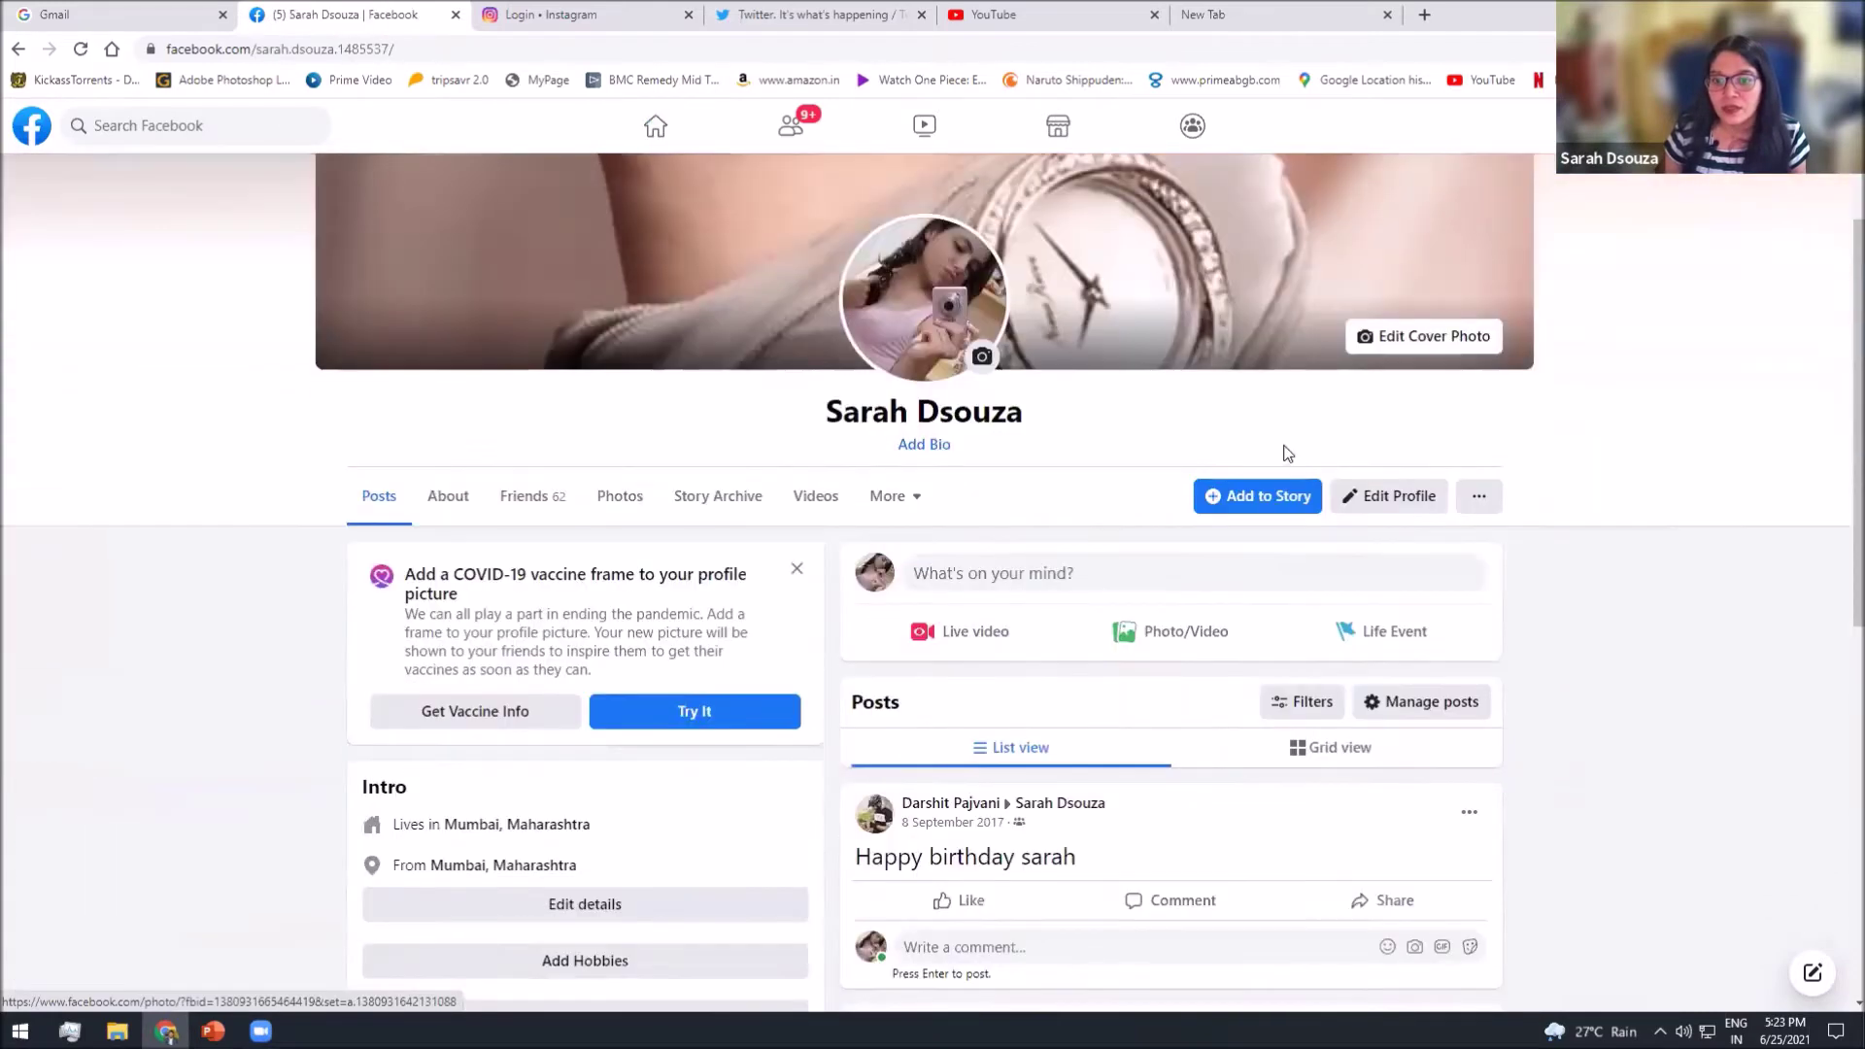
scroll(1288, 454, down, 5)
scroll(1132, 491, up, 4)
scroll(970, 366, down, 1)
click(913, 251)
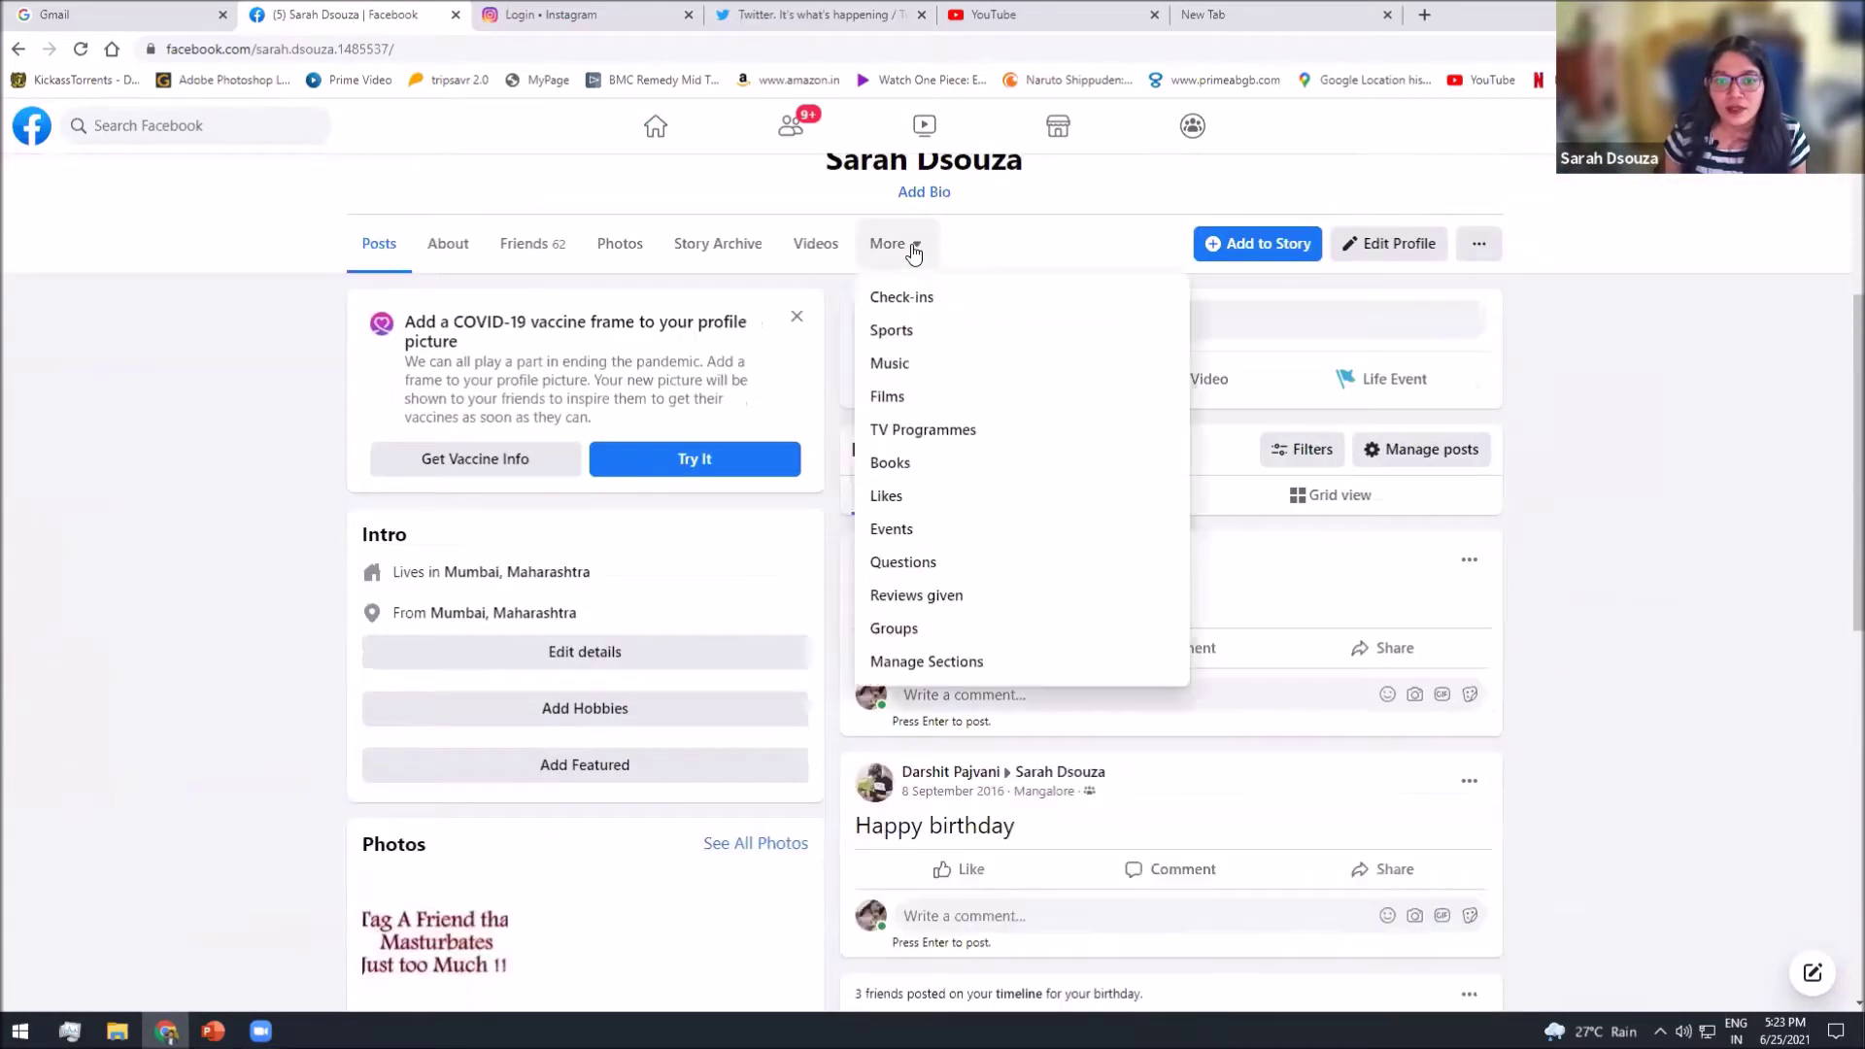
click(1574, 304)
scroll(550, 141, up, 3)
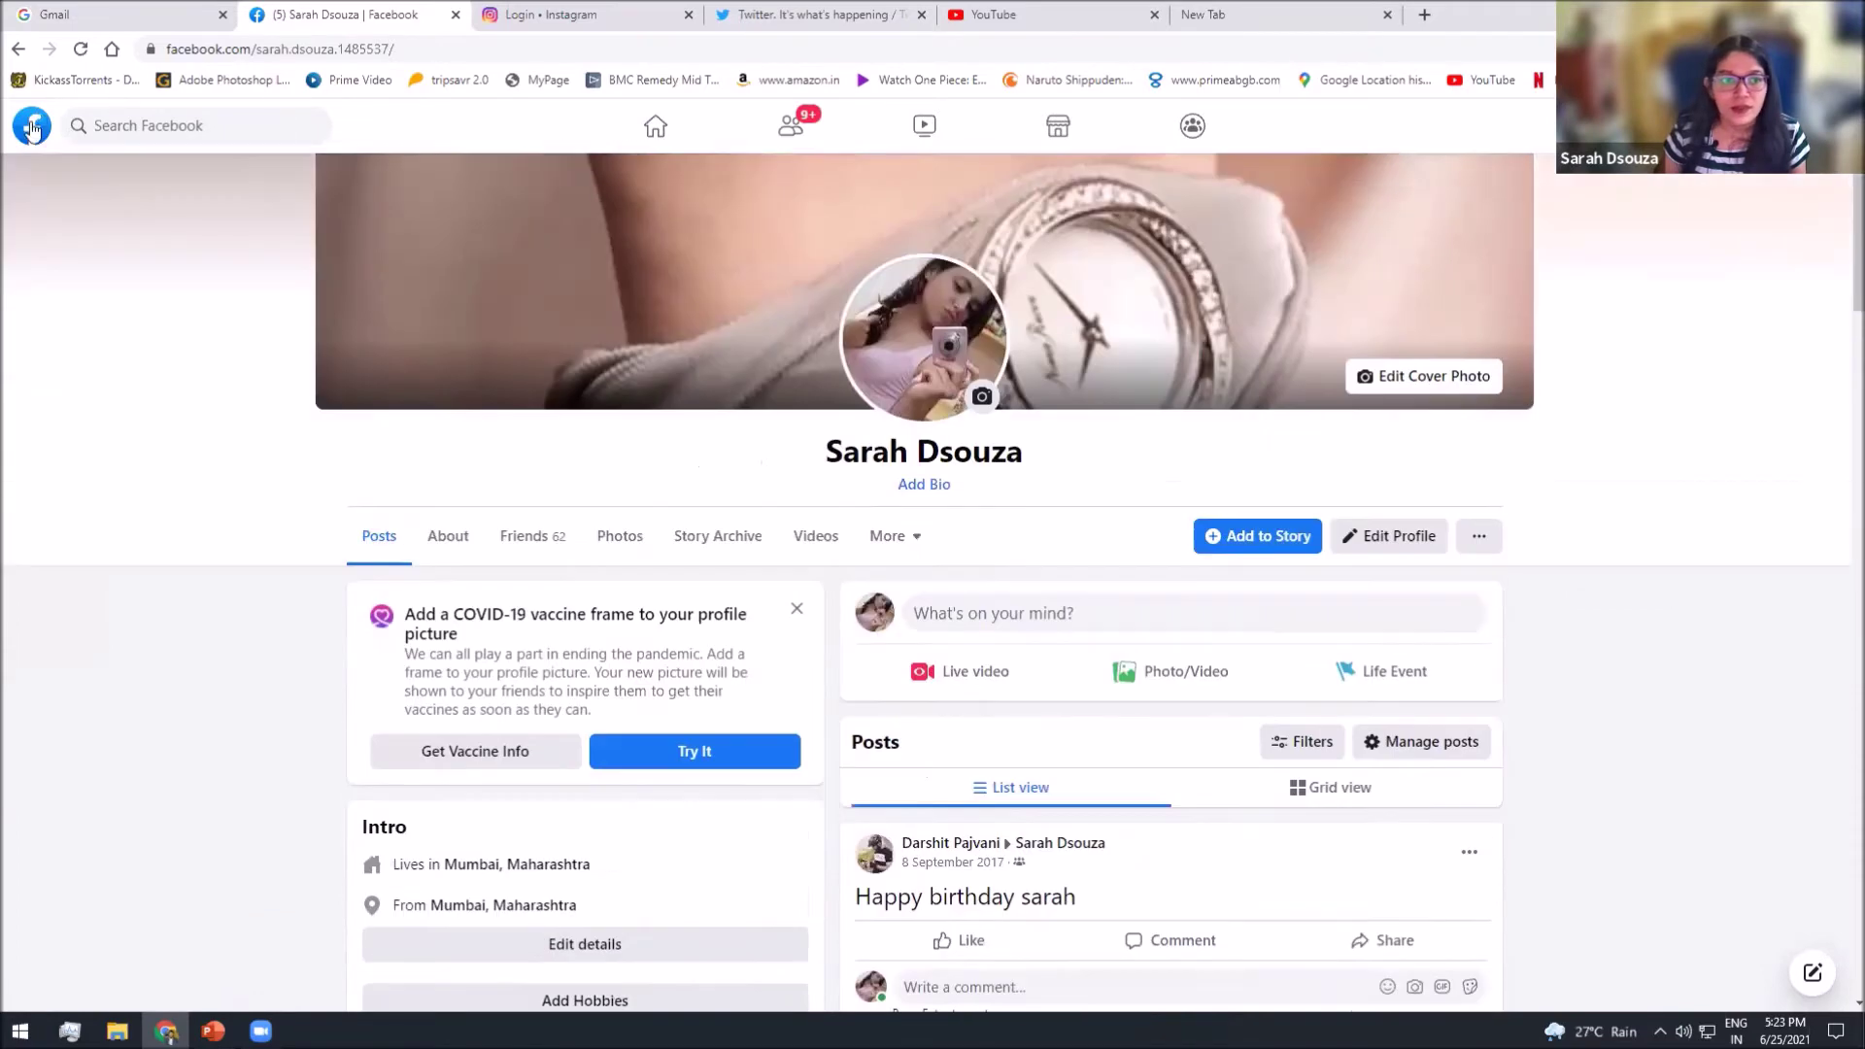
click(32, 126)
scroll(230, 488, up, 2)
scroll(231, 487, up, 5)
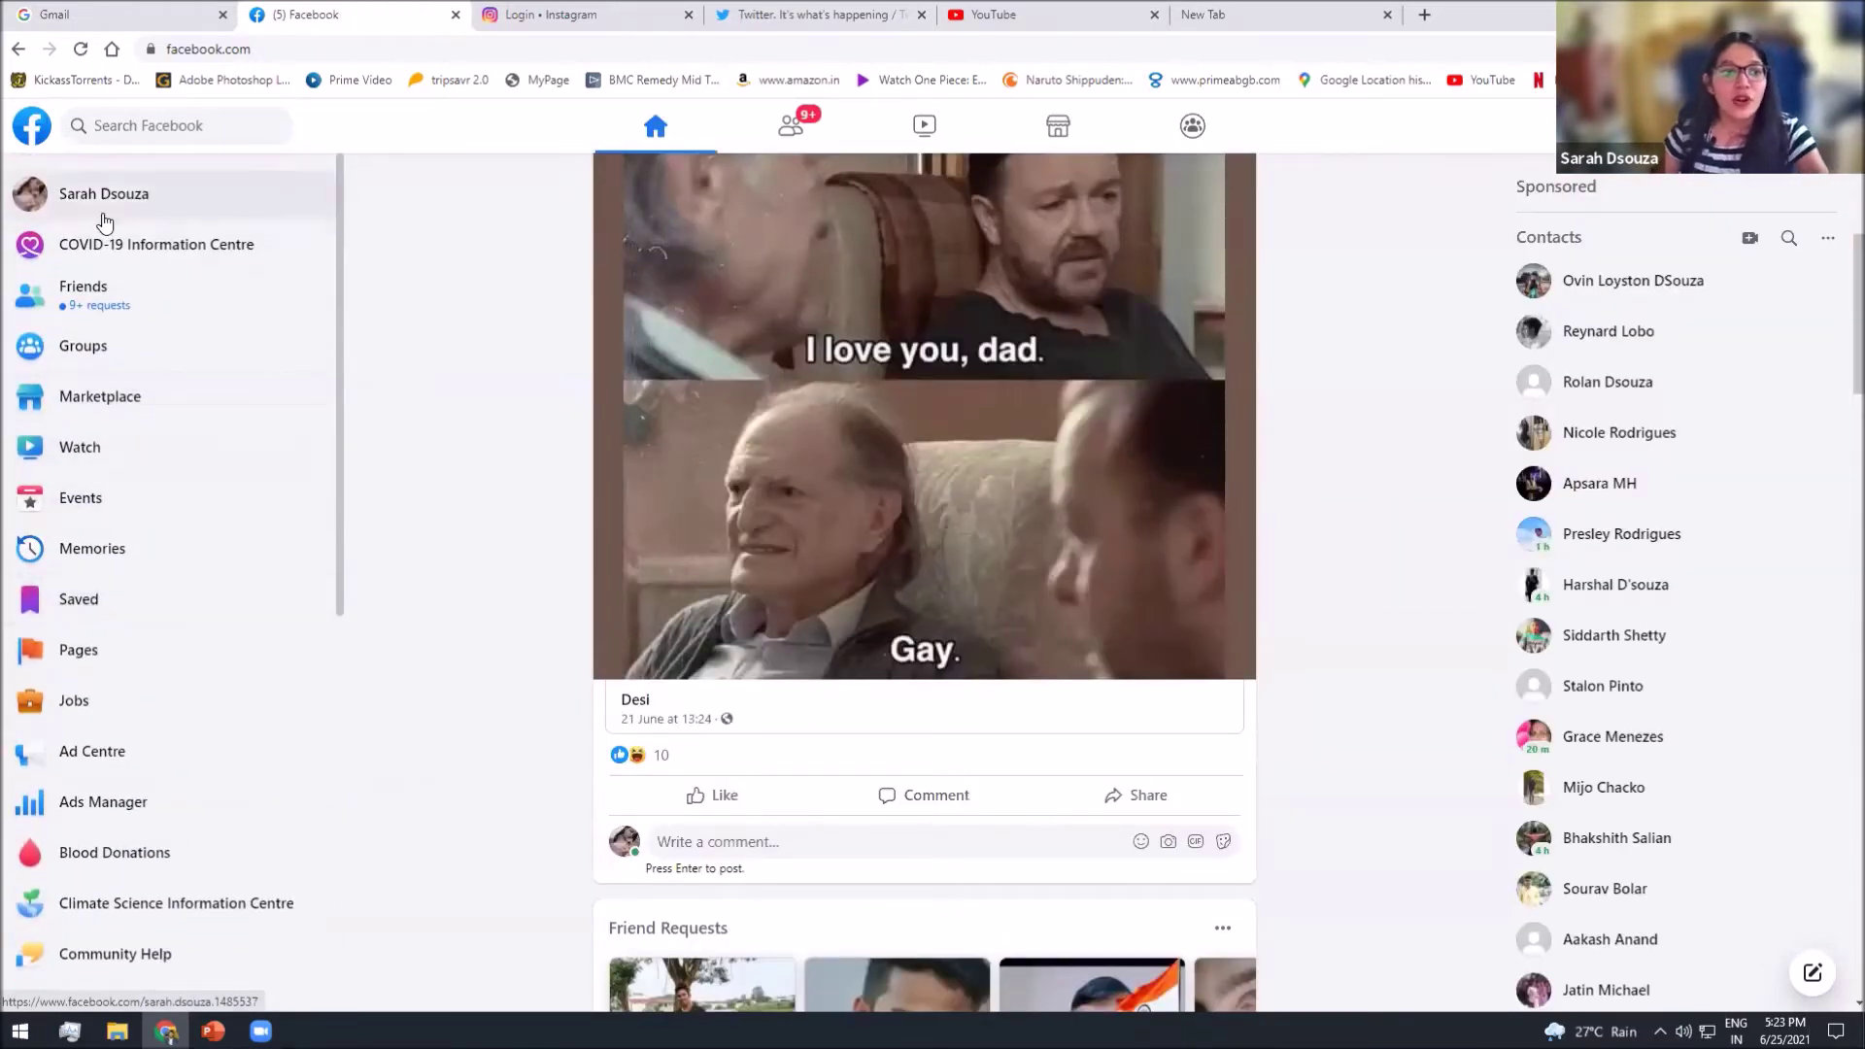
scroll(136, 350, down, 1)
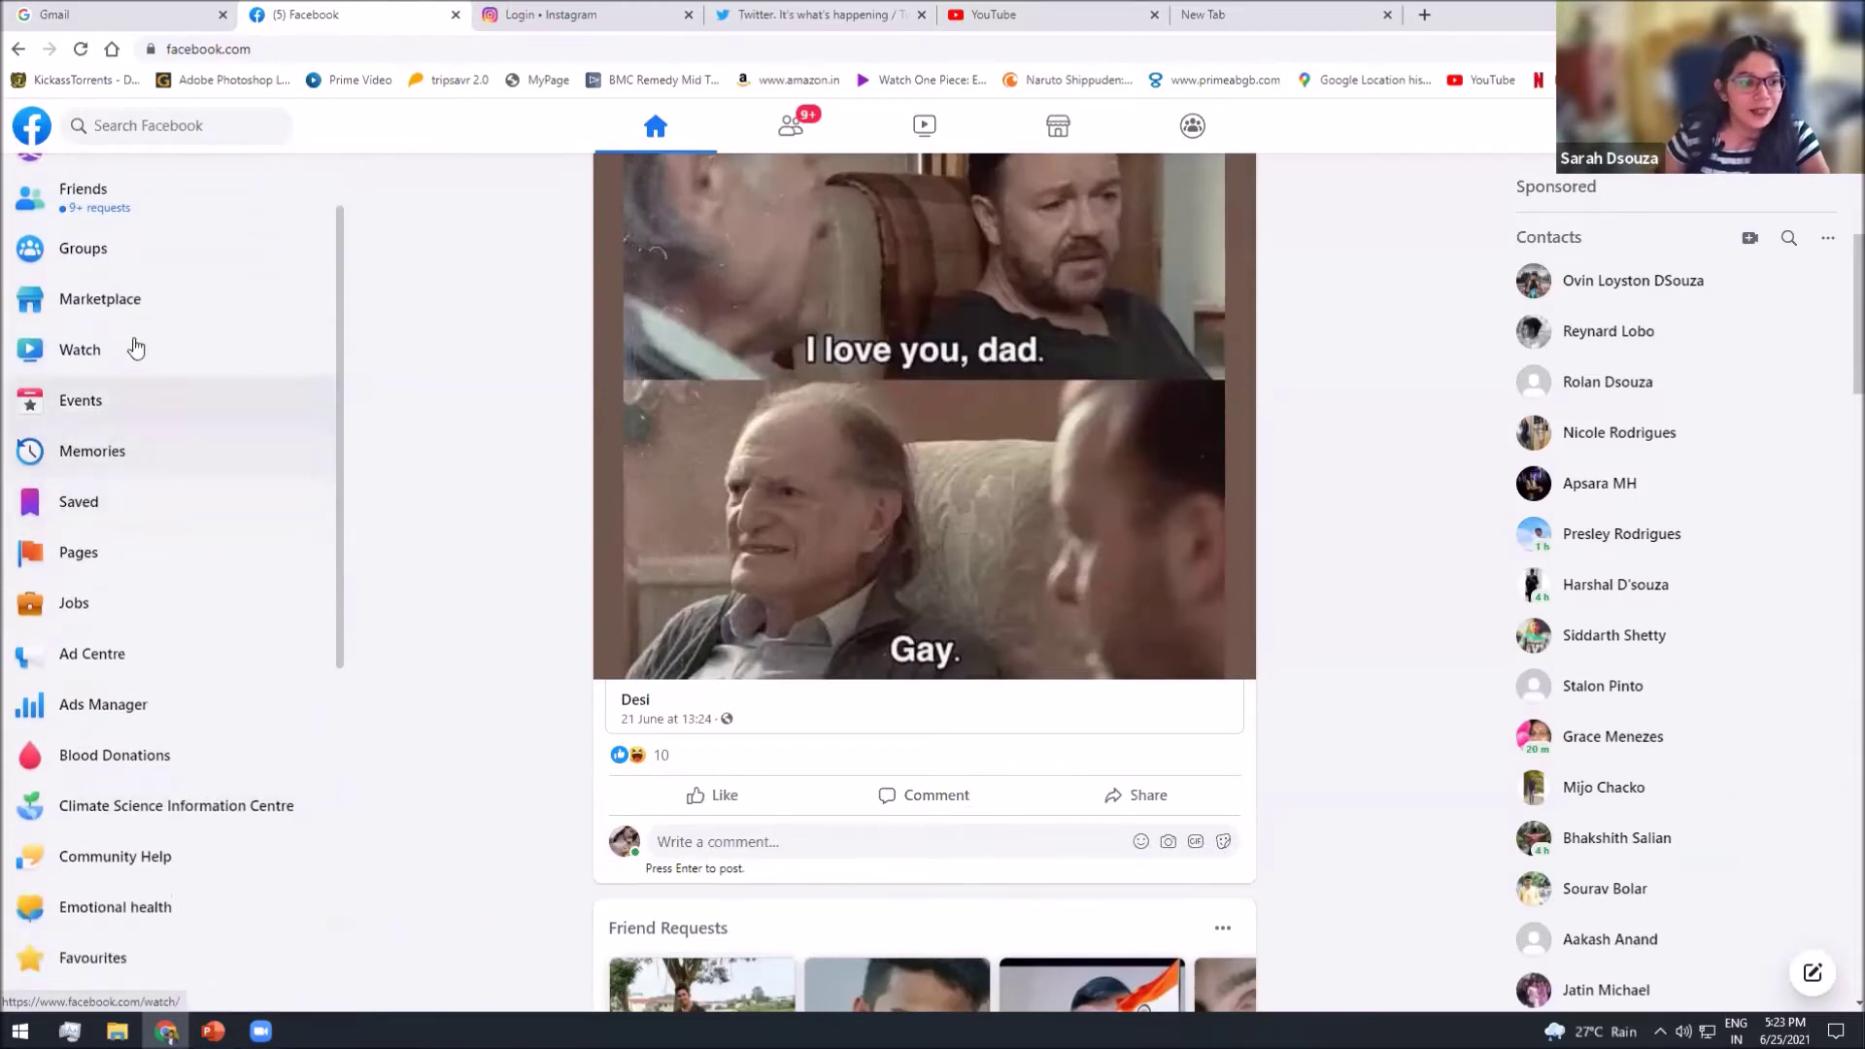
scroll(125, 499, down, 1)
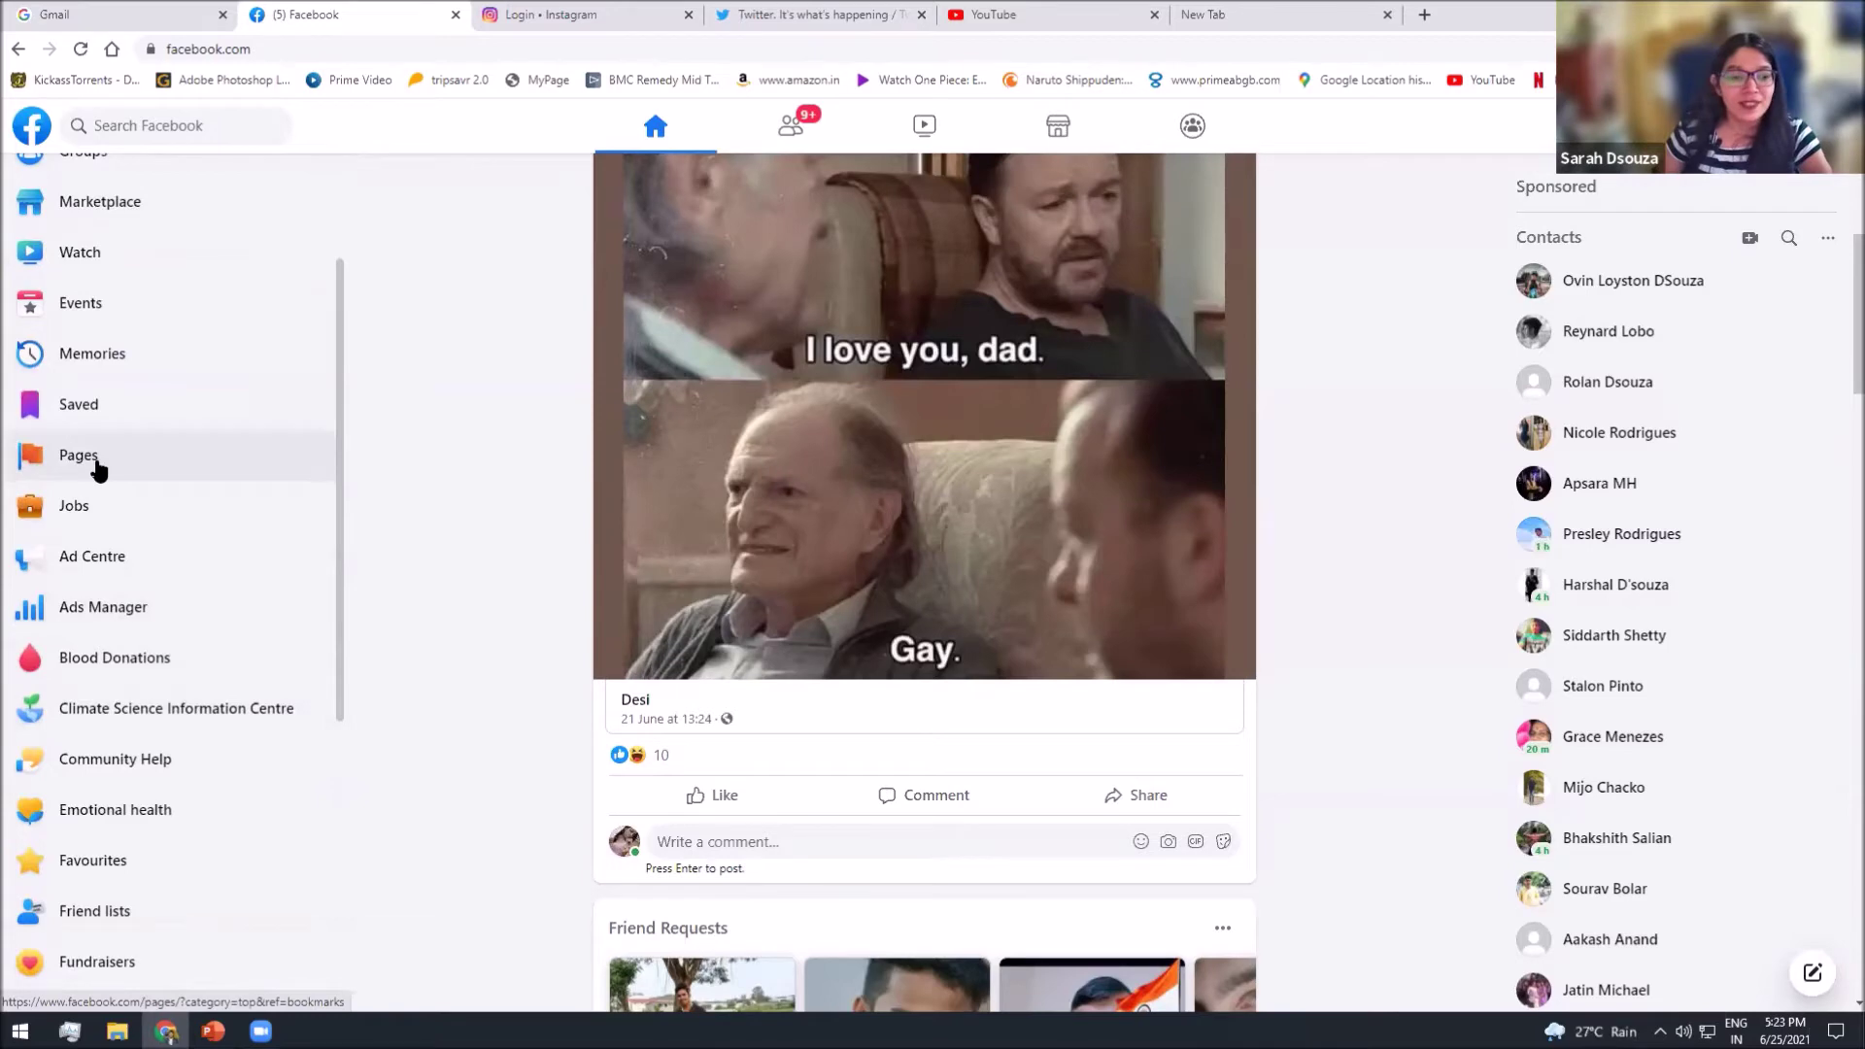
- Start a new Facebook Page and enter the user's full name as the Page name
click(96, 461)
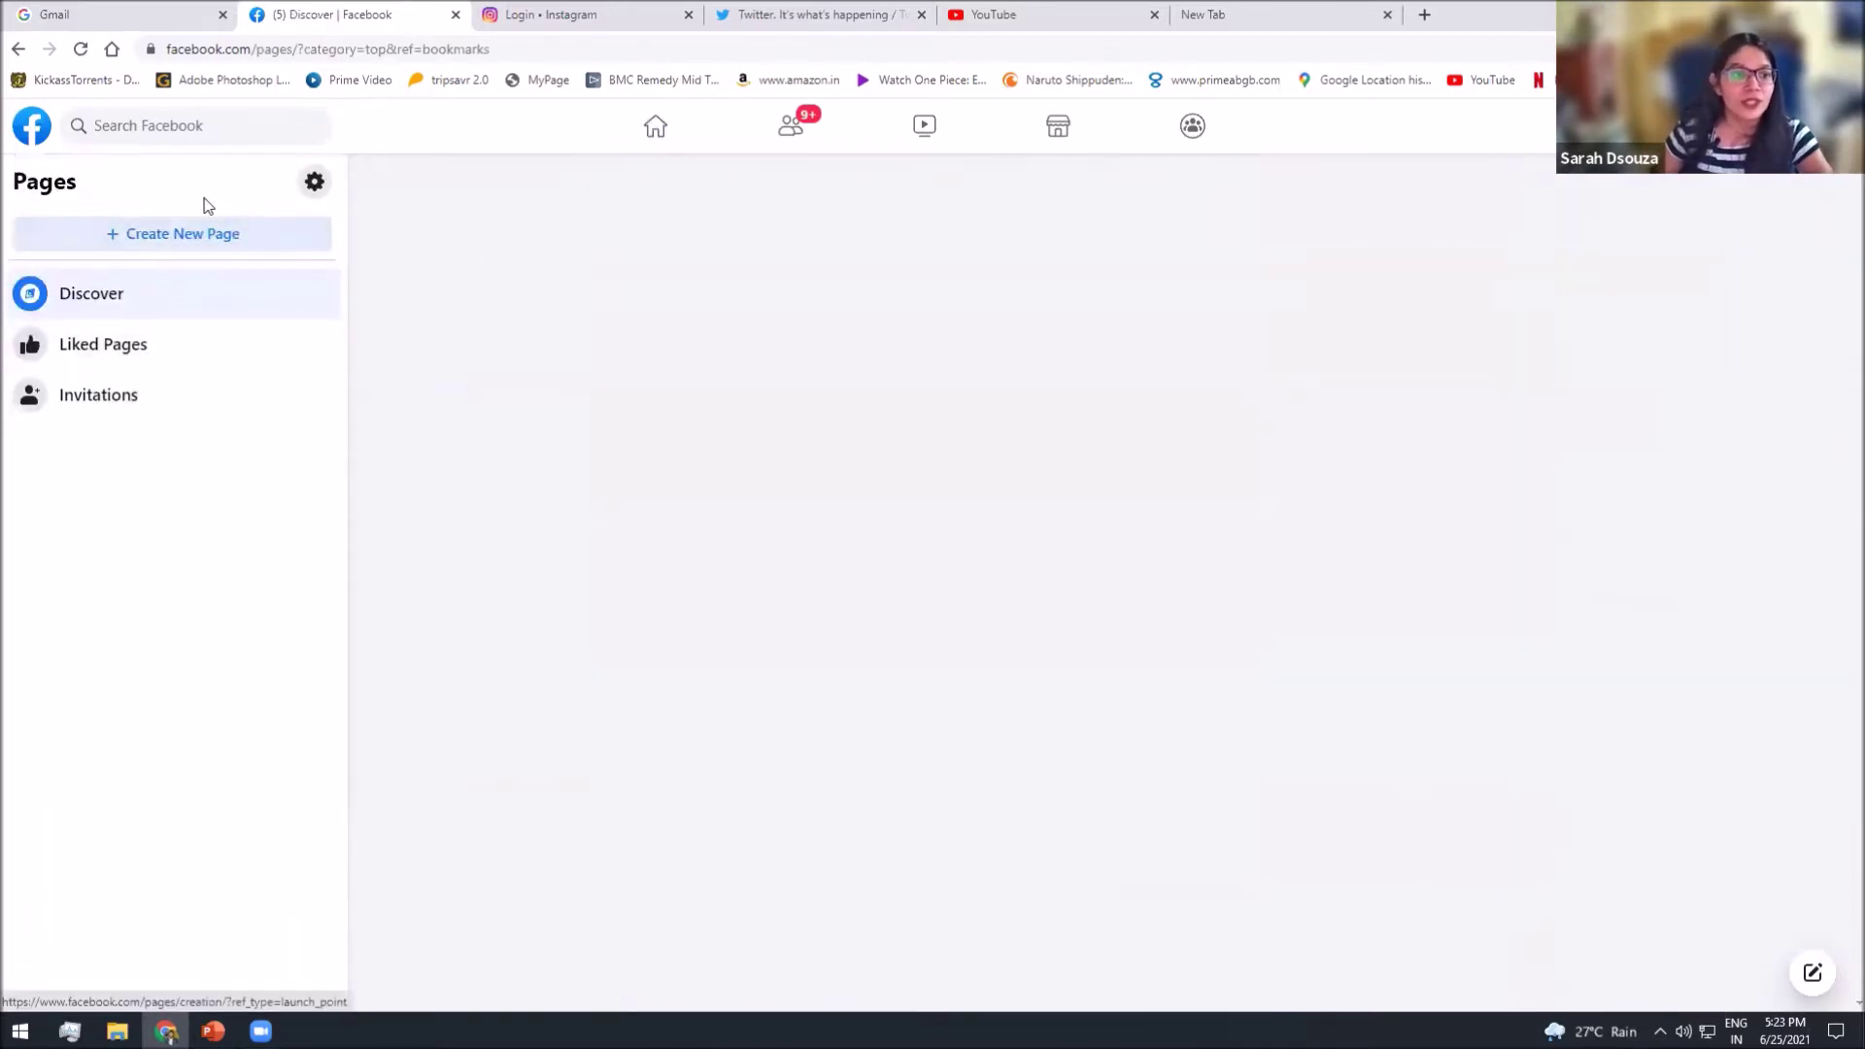
click(154, 242)
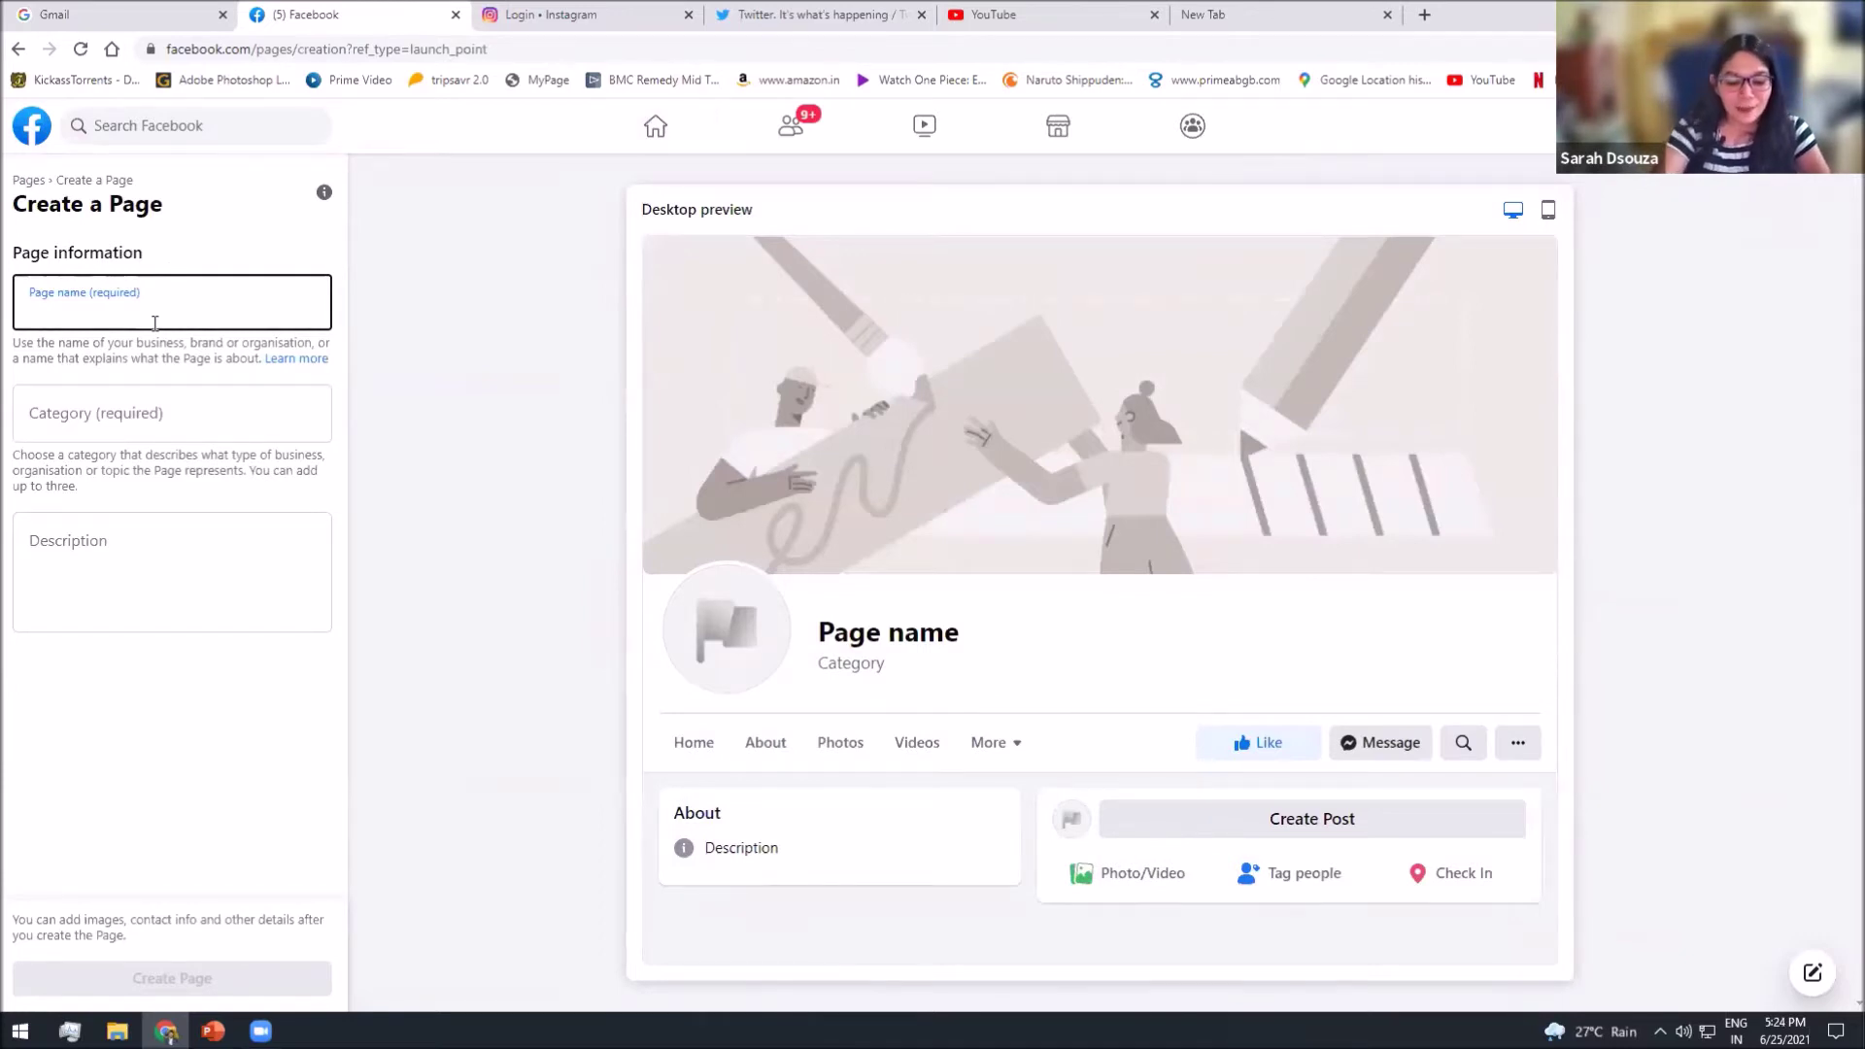
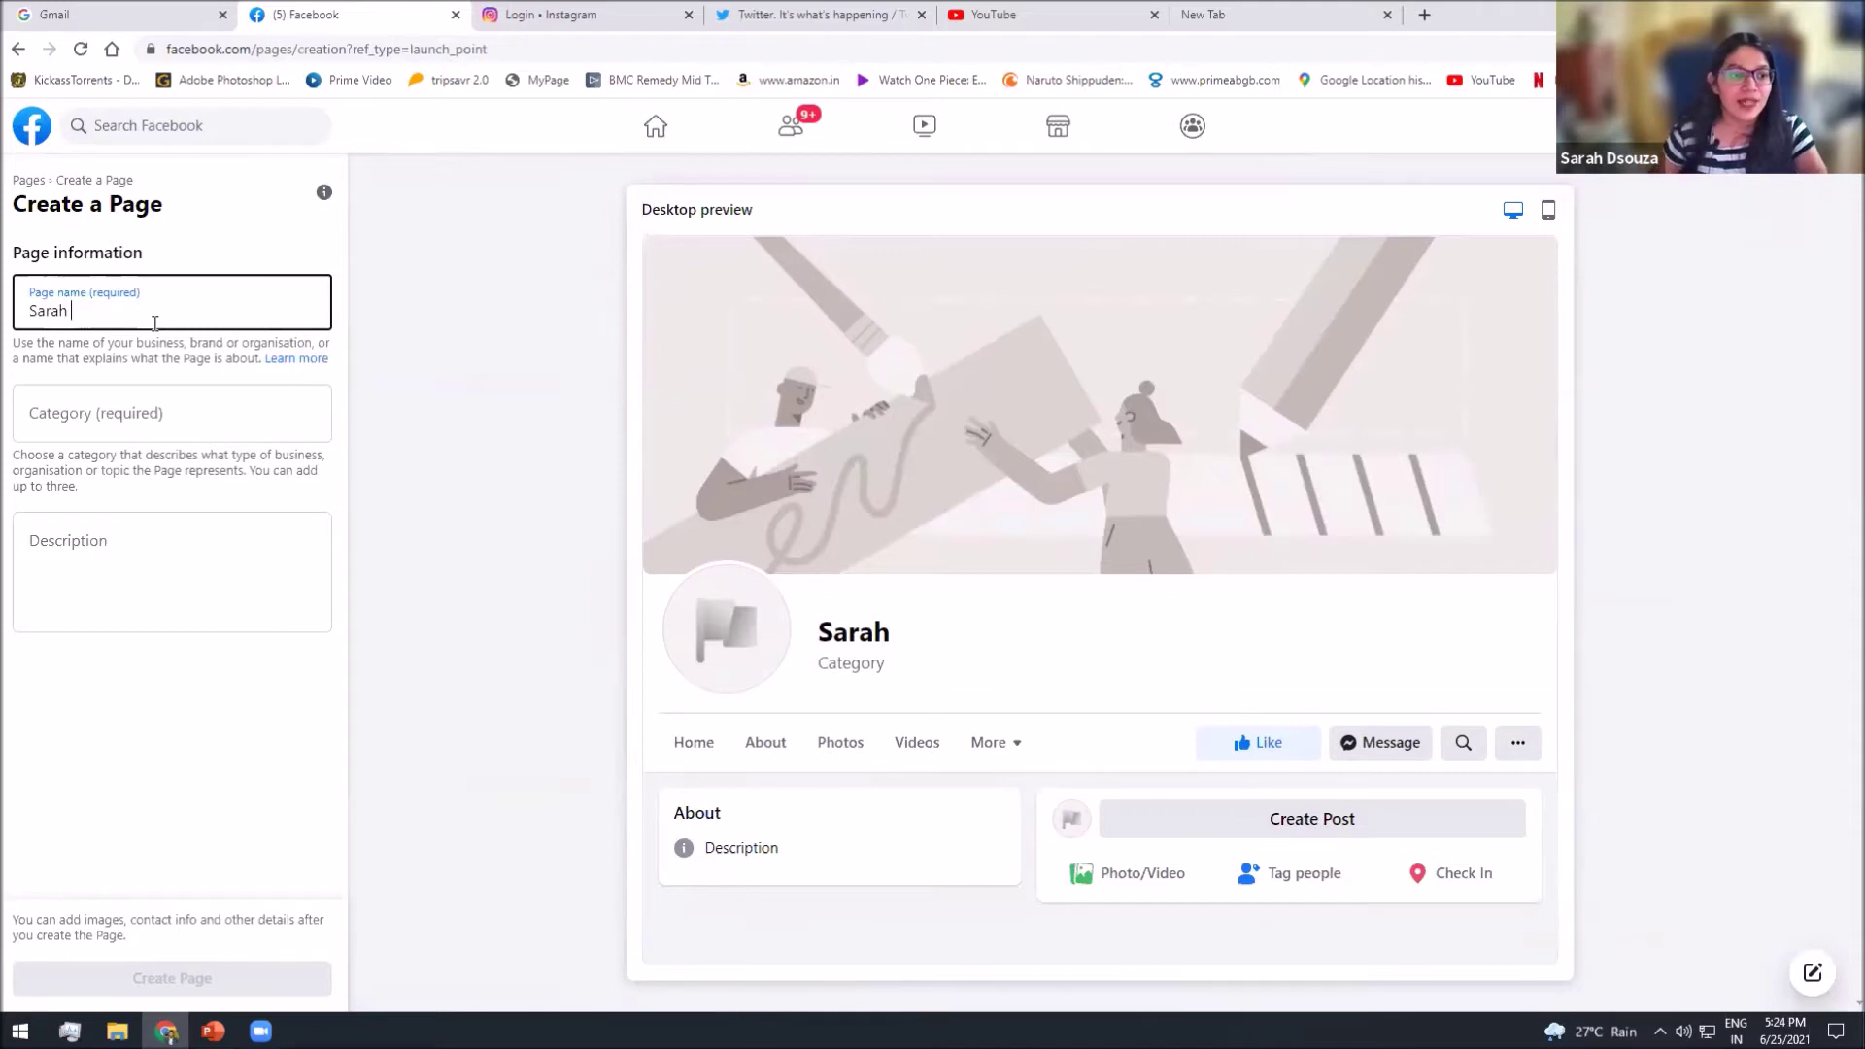
- Set the Page category to Social media agency by searching 'social'
click(141, 413)
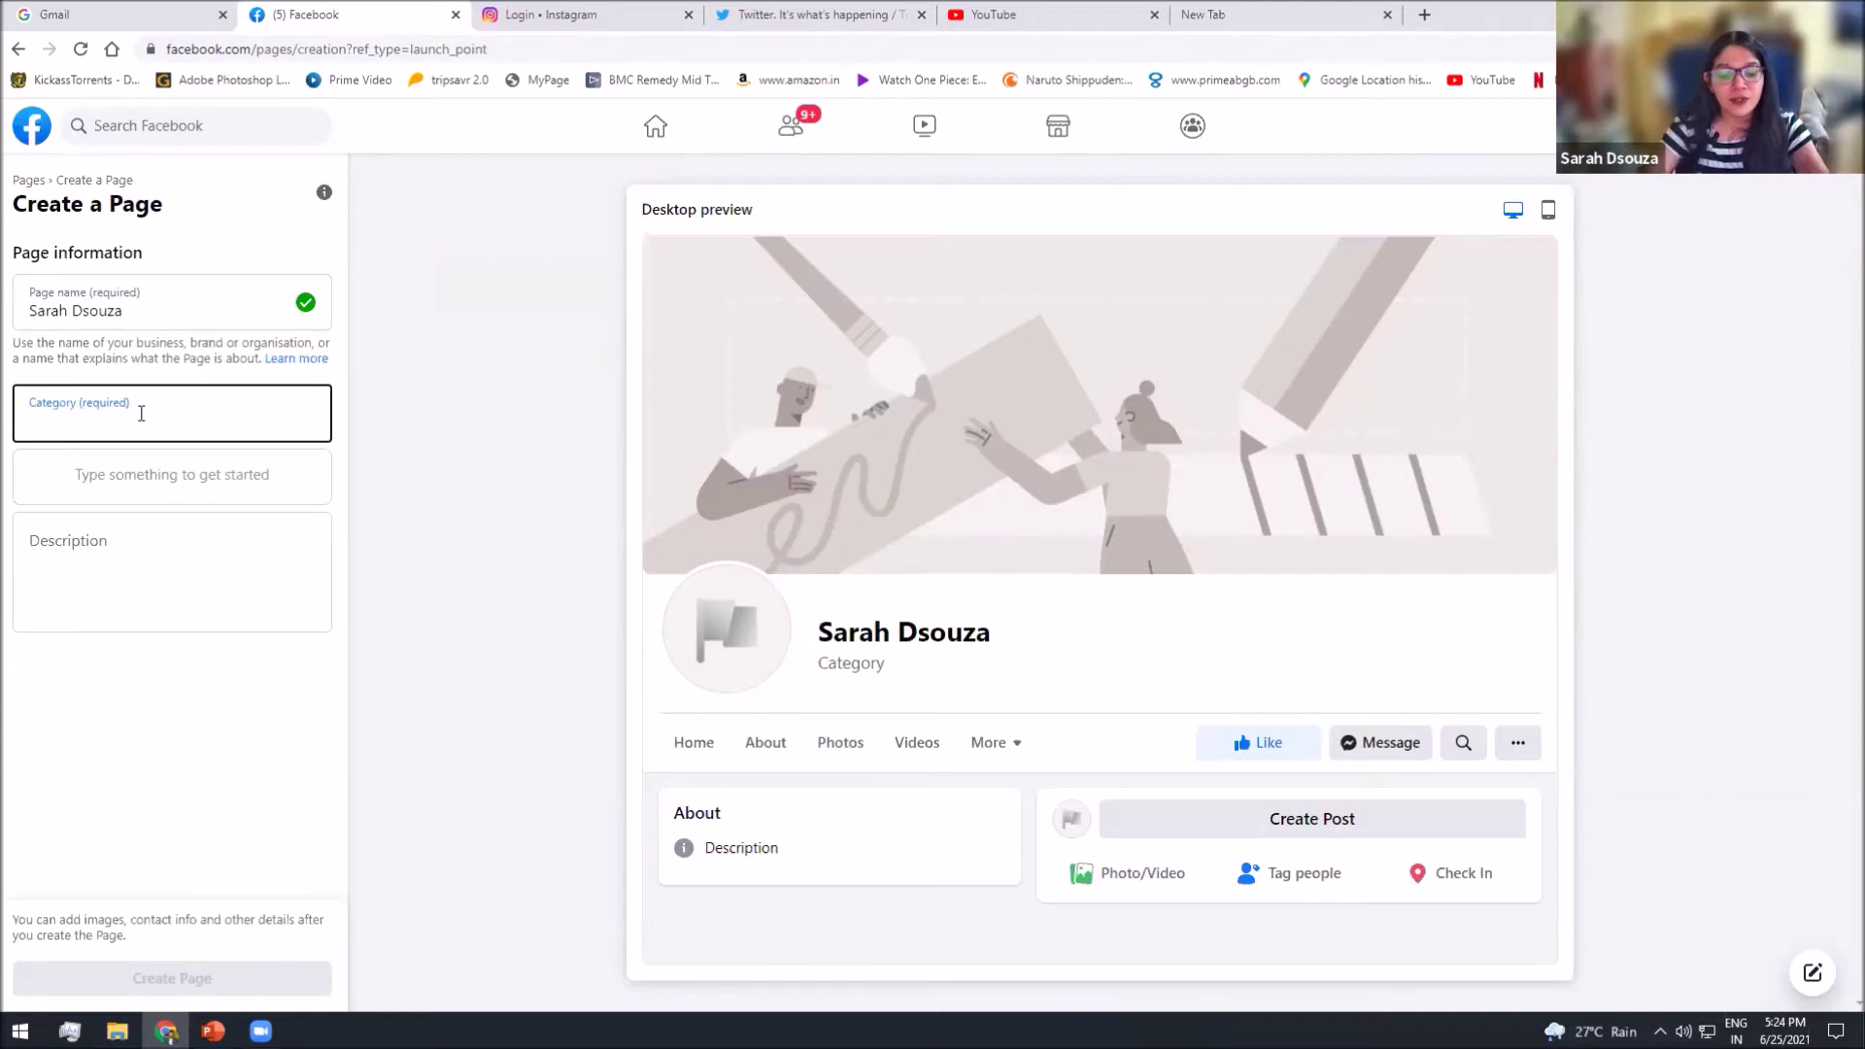
text(te)
key(BackSpace)
key(BackSpace)
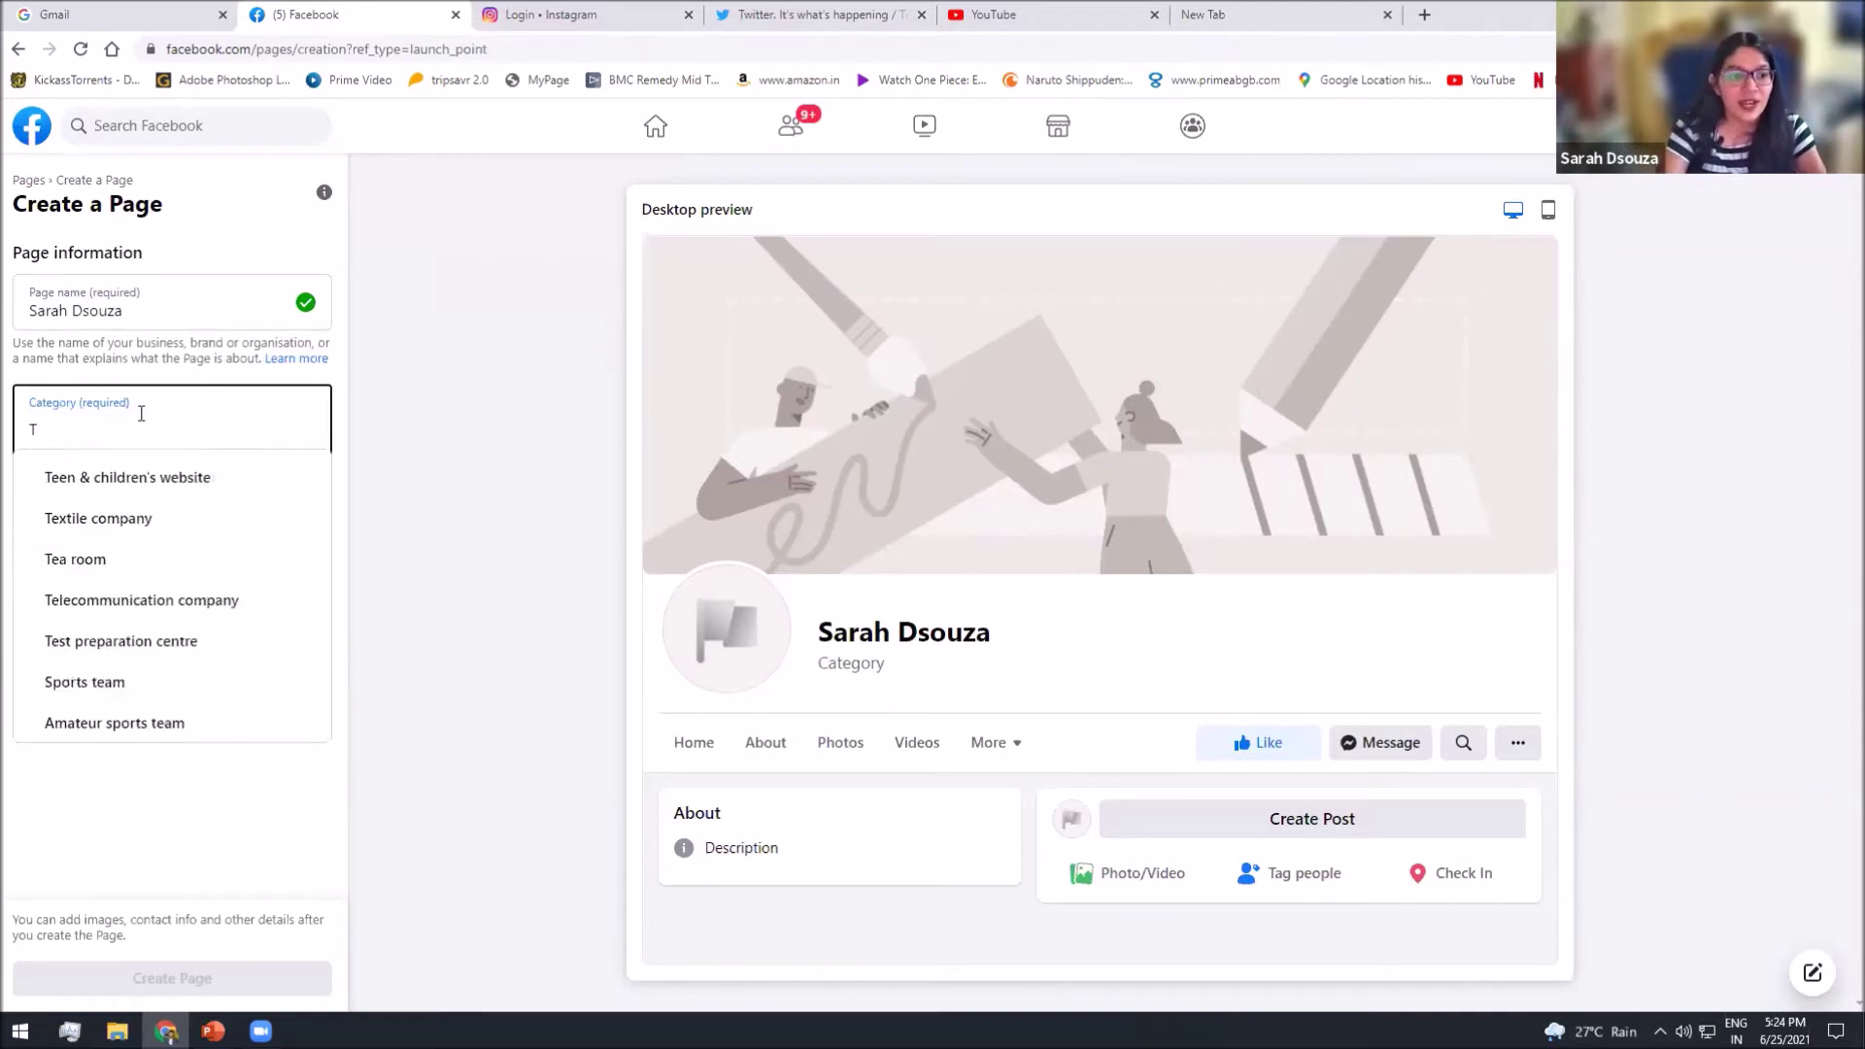
text(per)
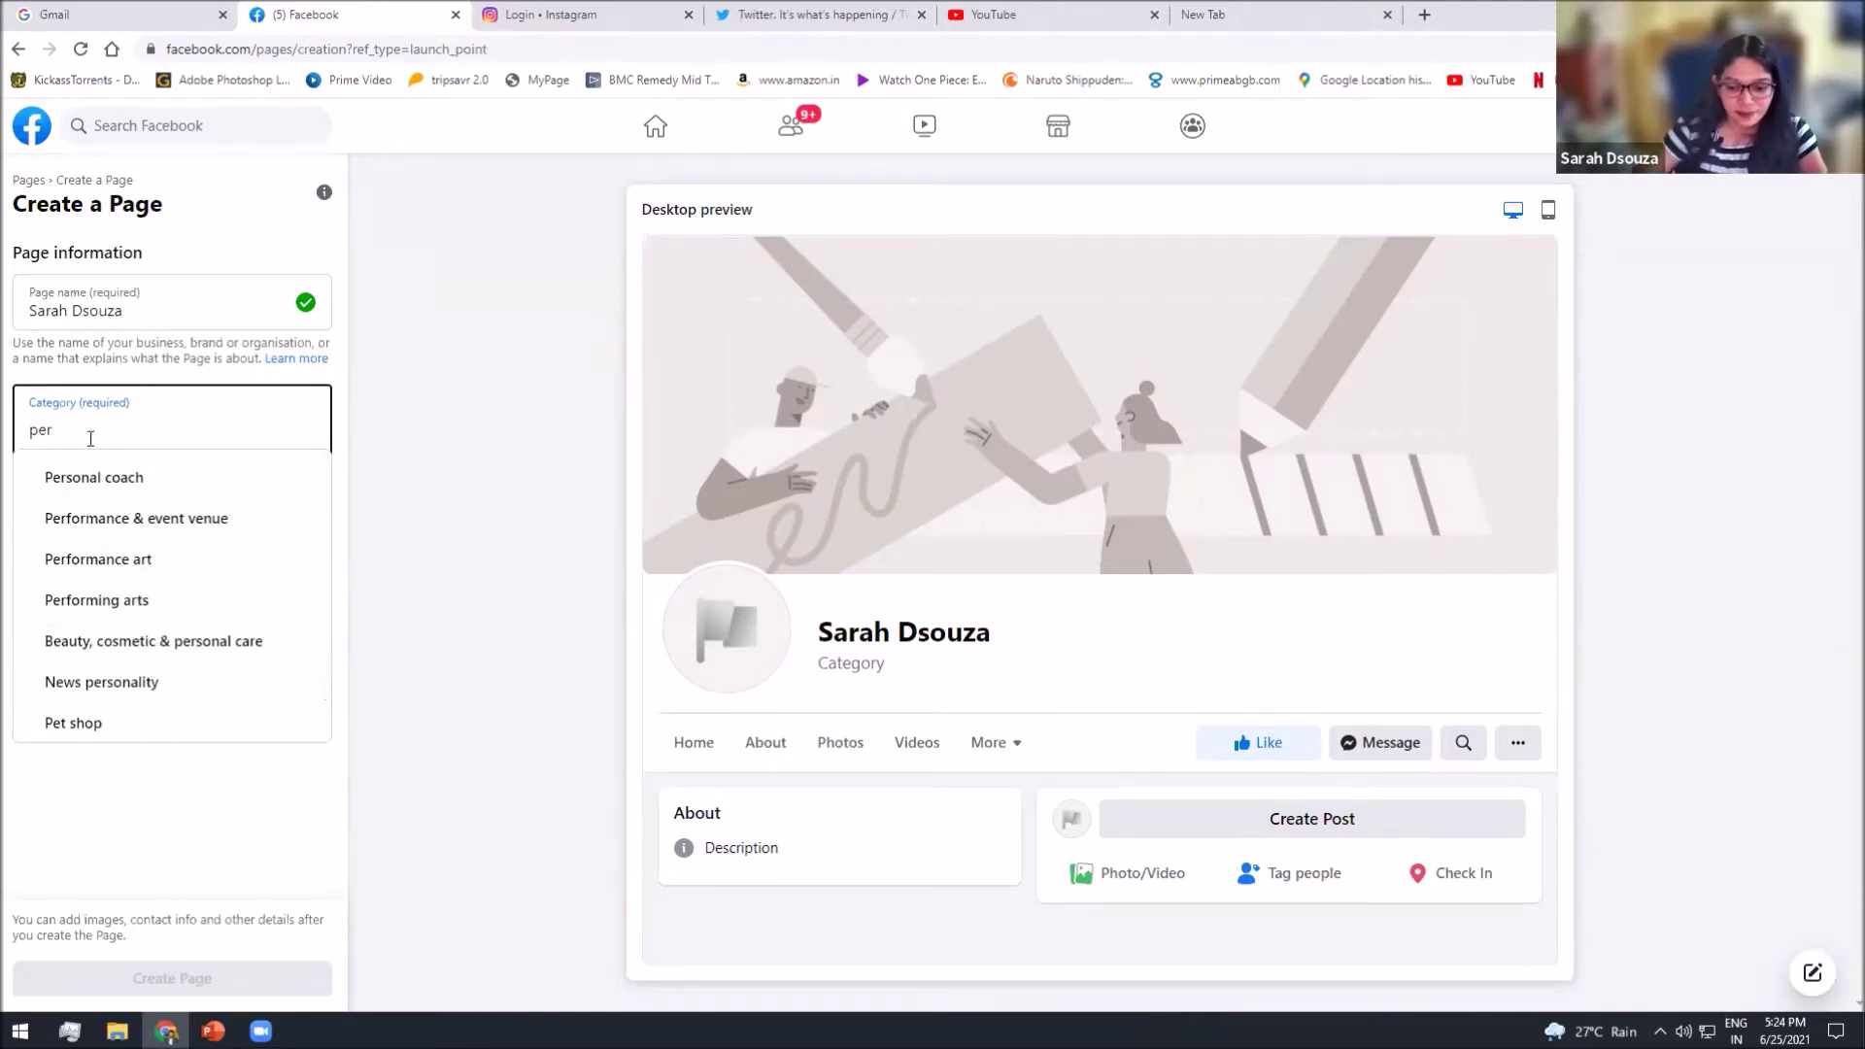
key(BackSpace)
key(BackSpace)
key(BackSpace)
text(social)
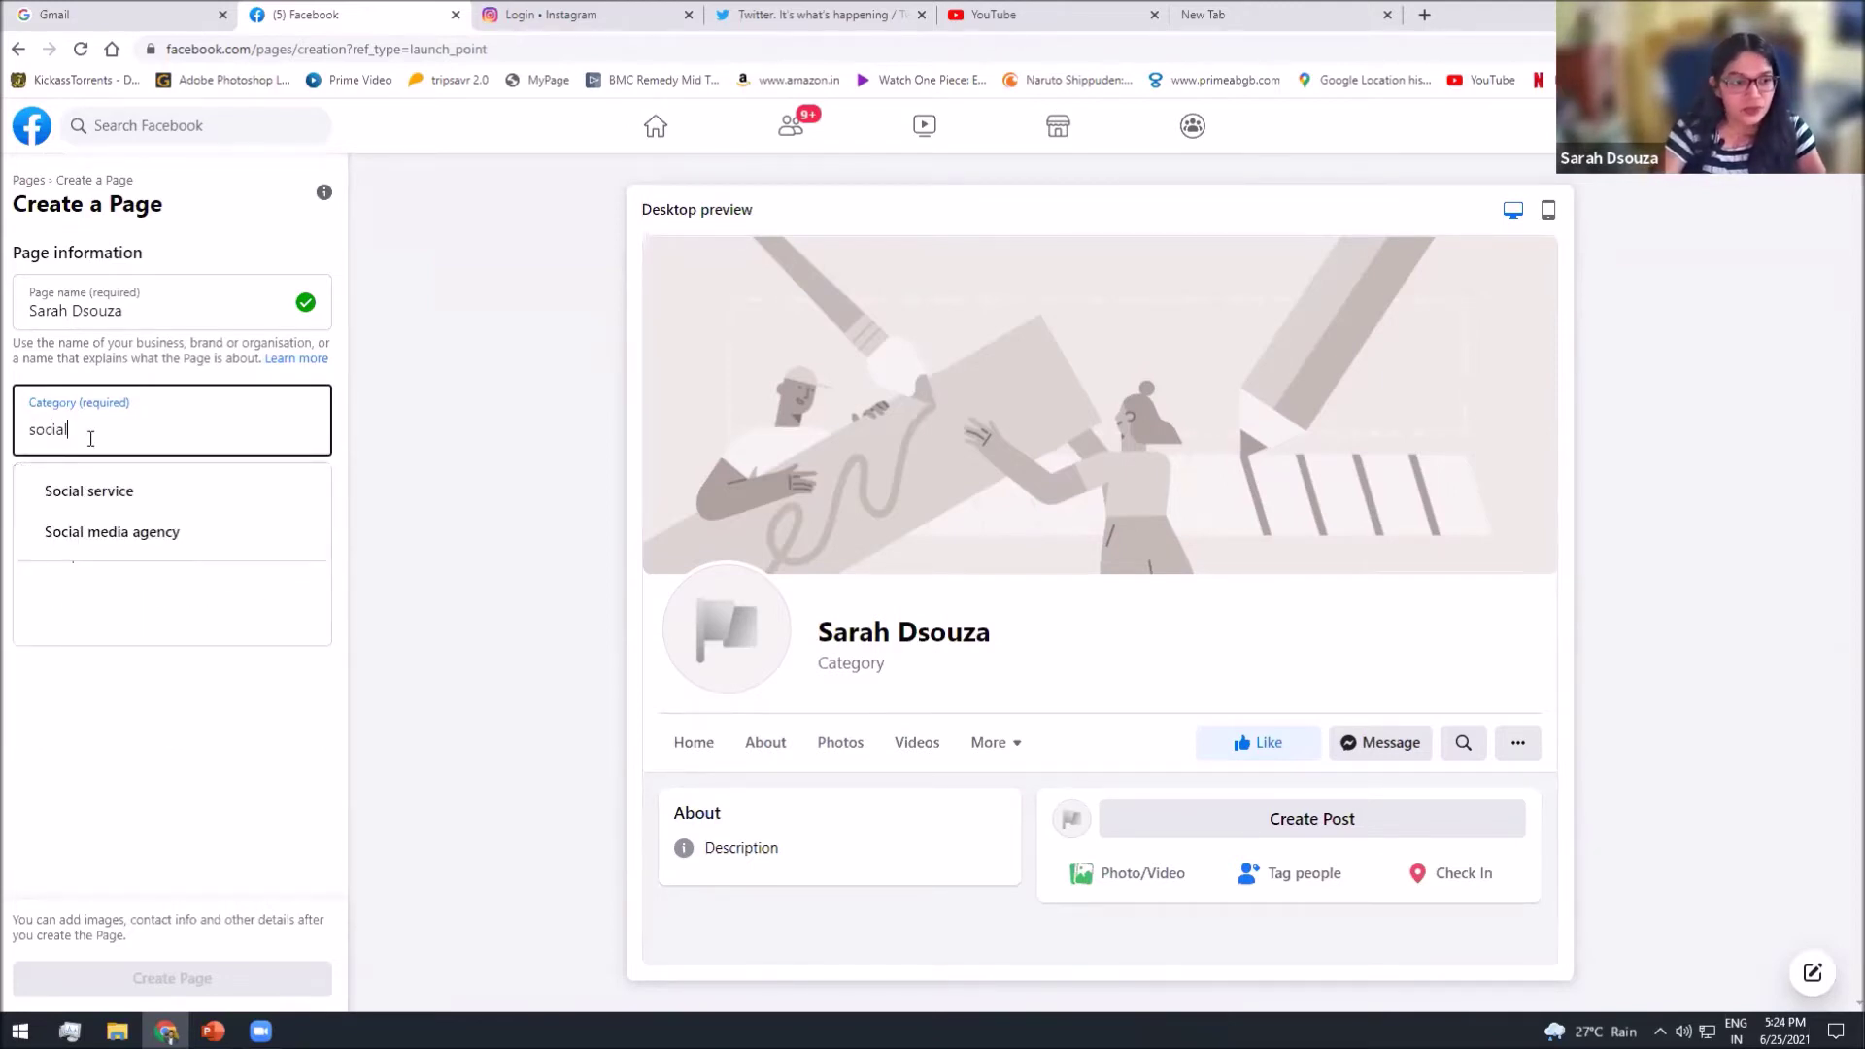
click(119, 529)
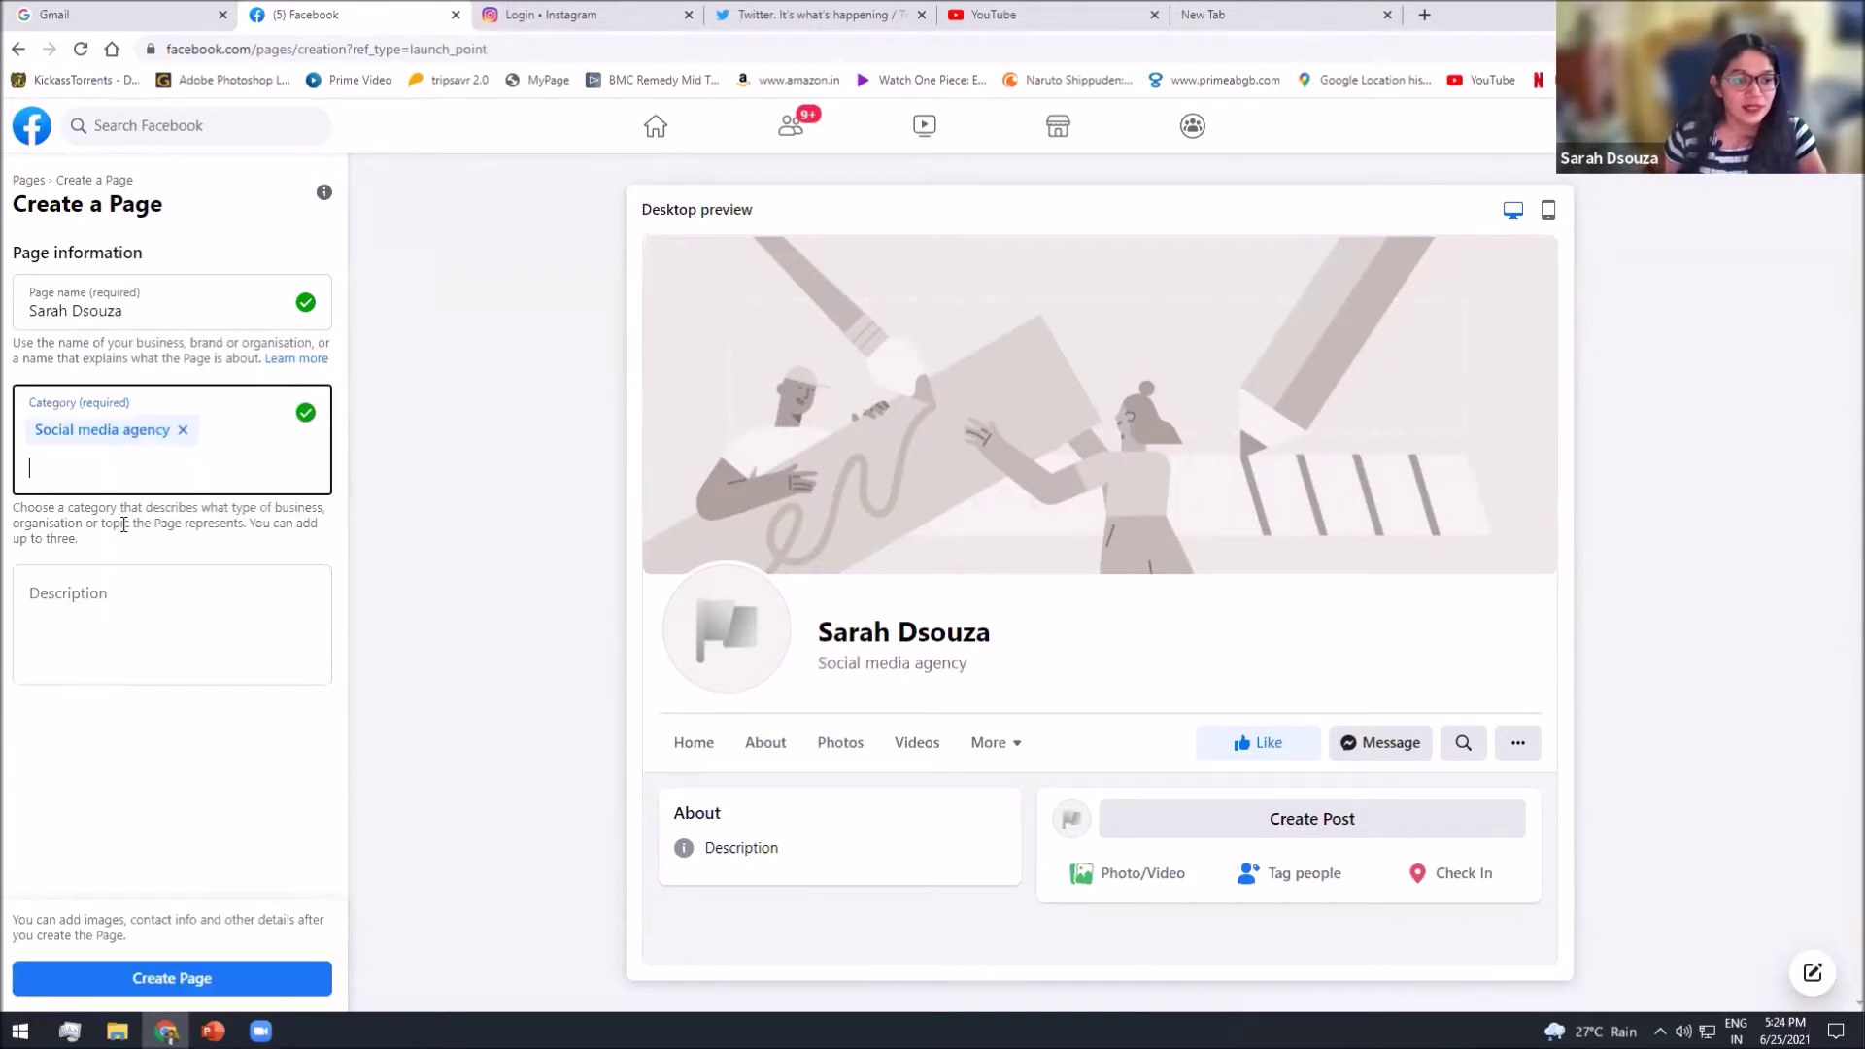
- Enter the description 'shefuihwehfwhf' and create the Page
click(120, 598)
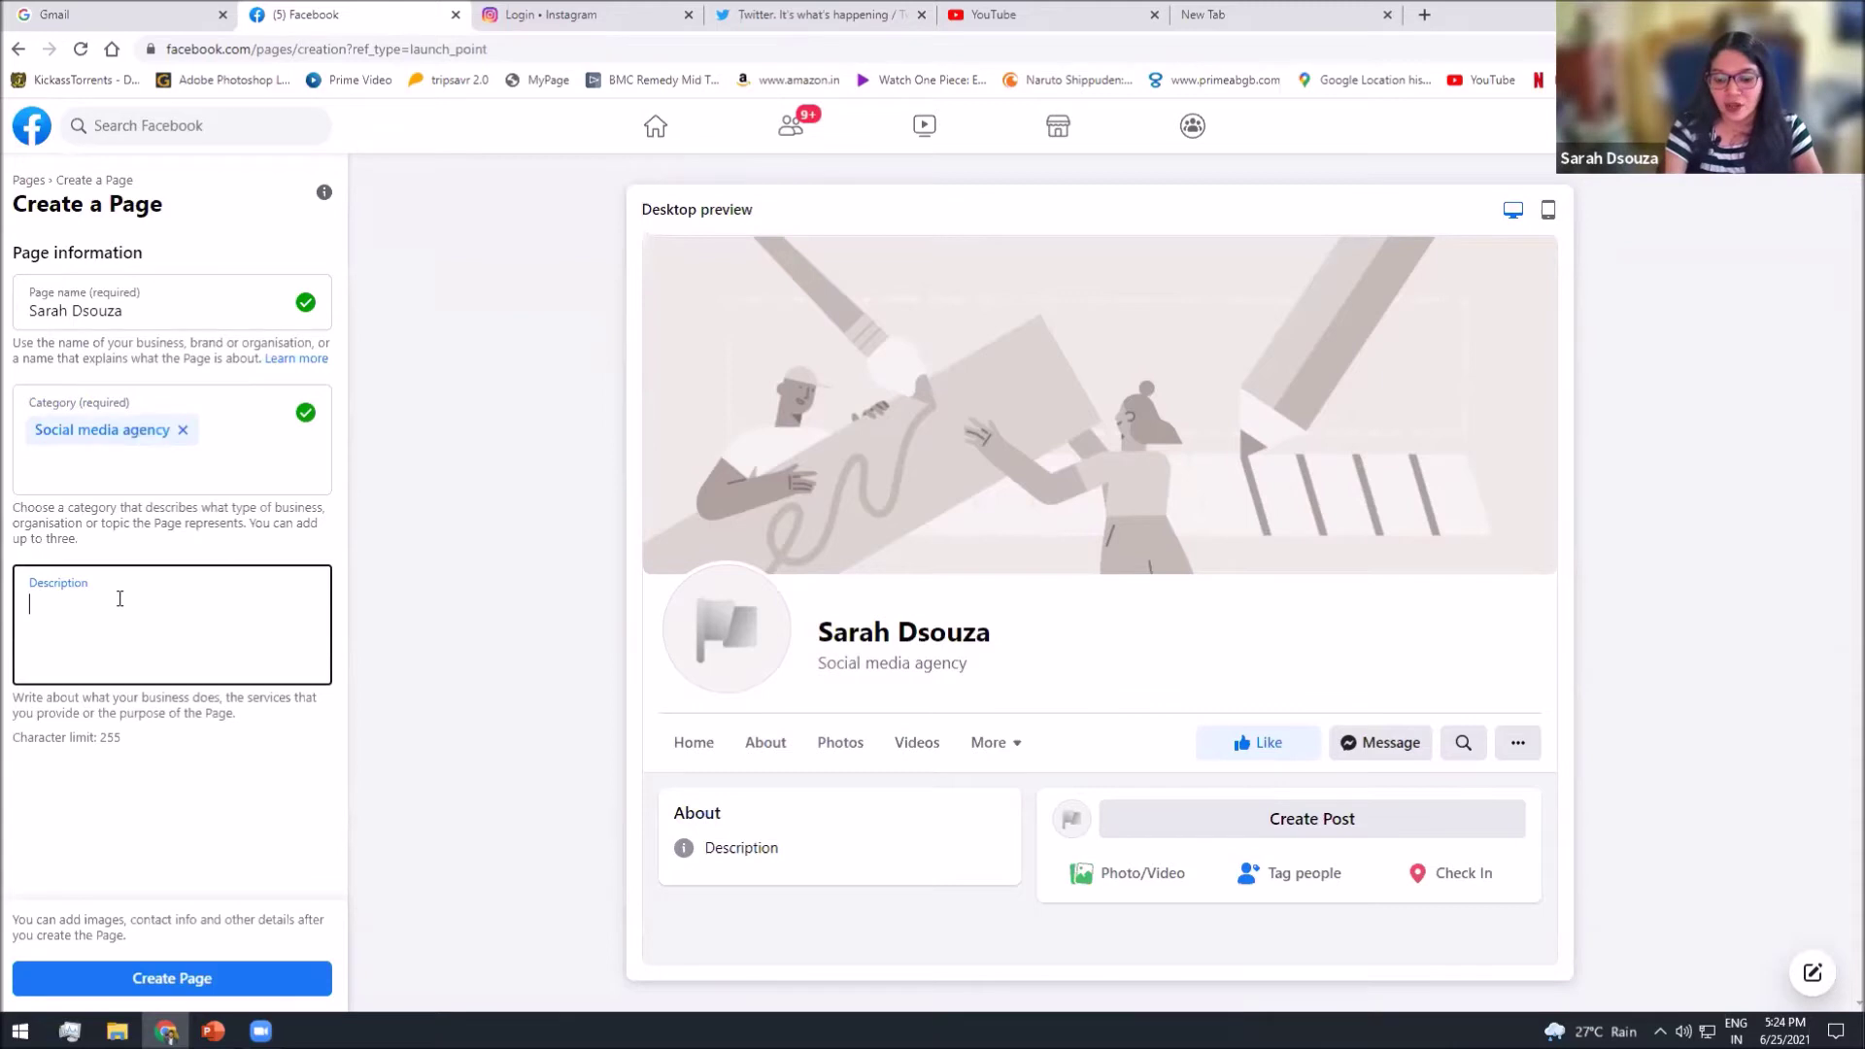
text(shefuihwehfwhf)
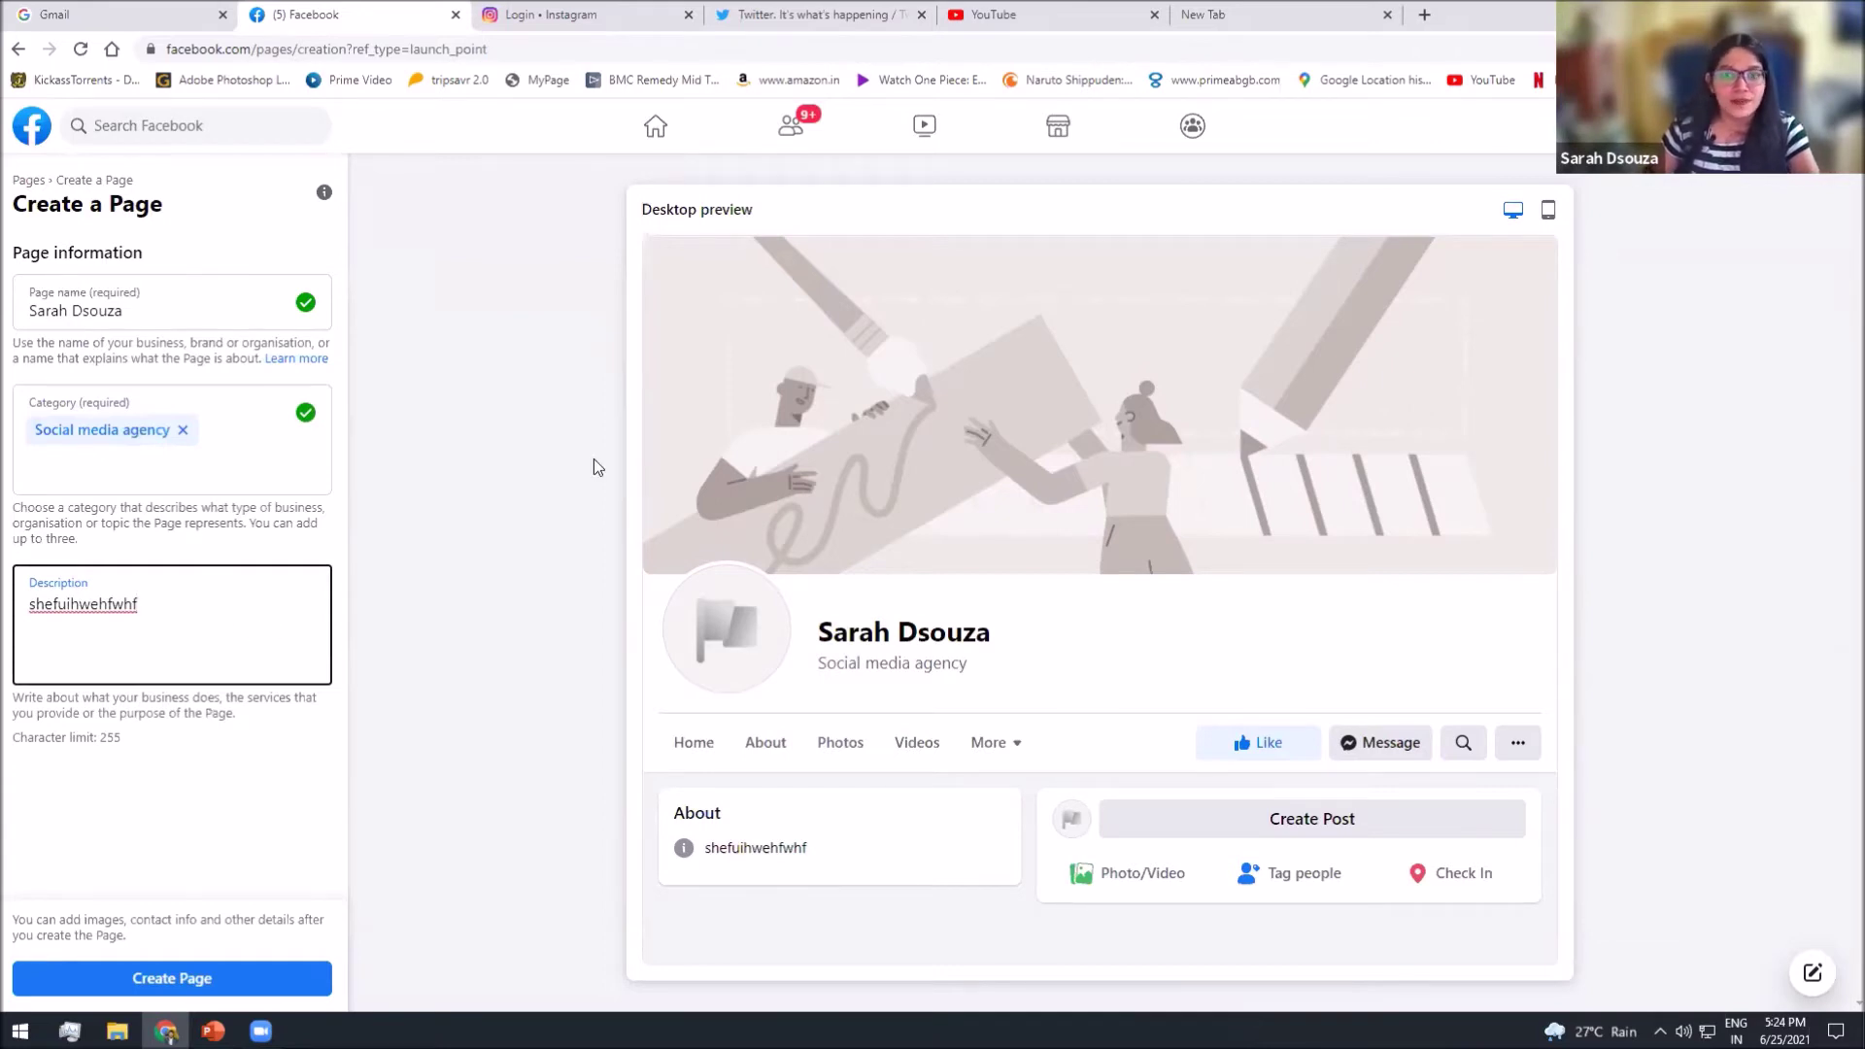
click(1214, 136)
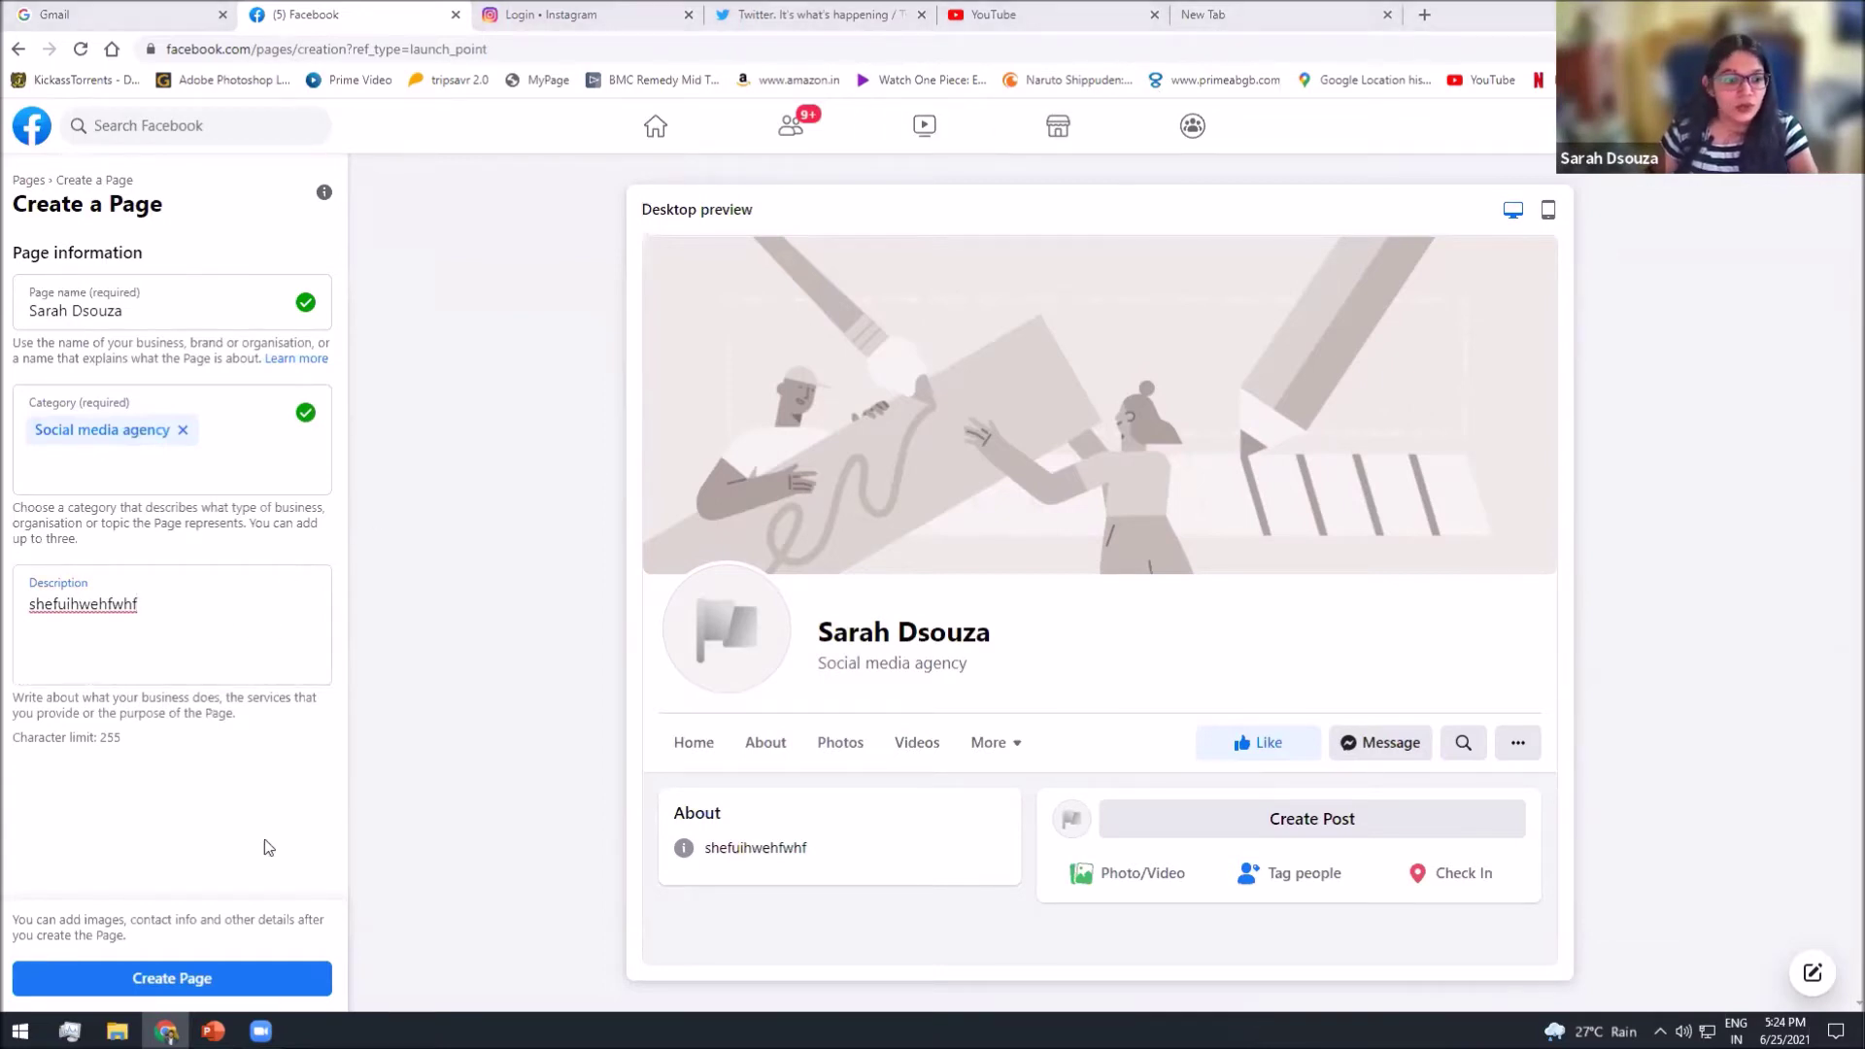
click(231, 981)
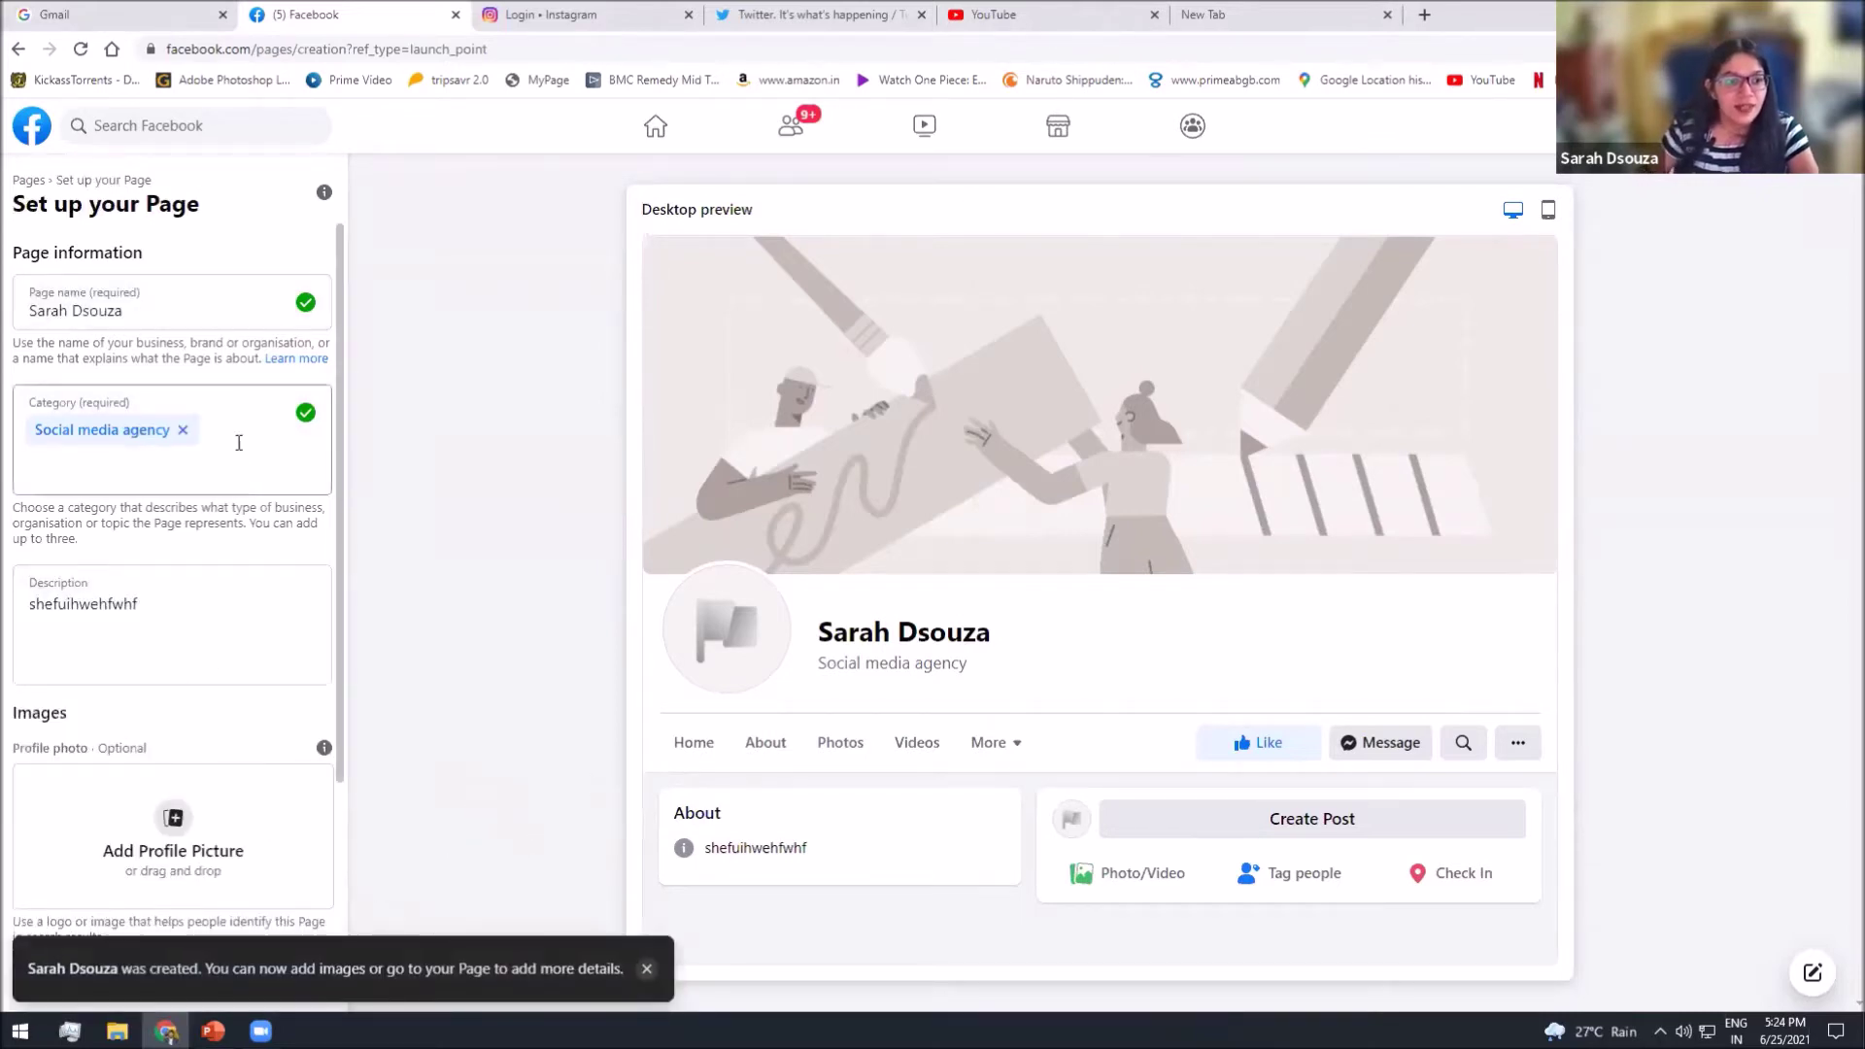
- Save the new Page setup without adding a profile picture or cover image
scroll(224, 616, down, 2)
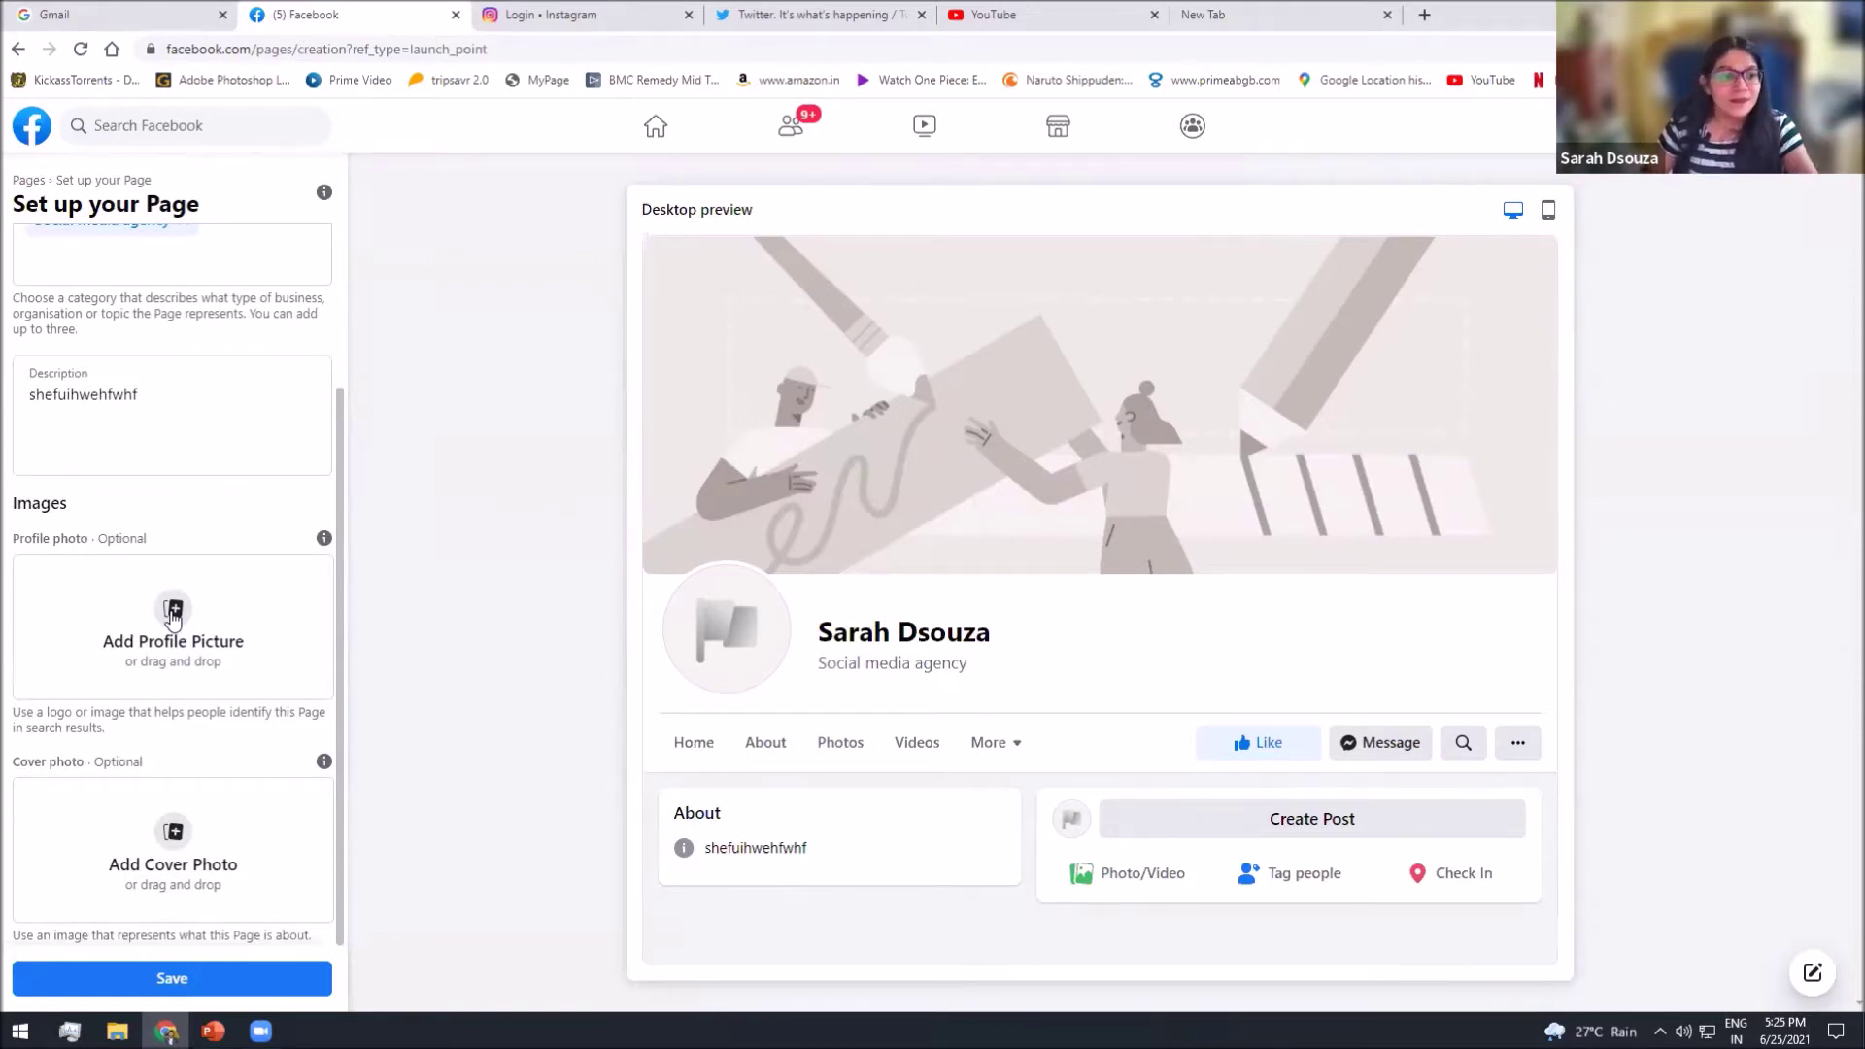
scroll(173, 617, up, 2)
scroll(178, 743, down, 2)
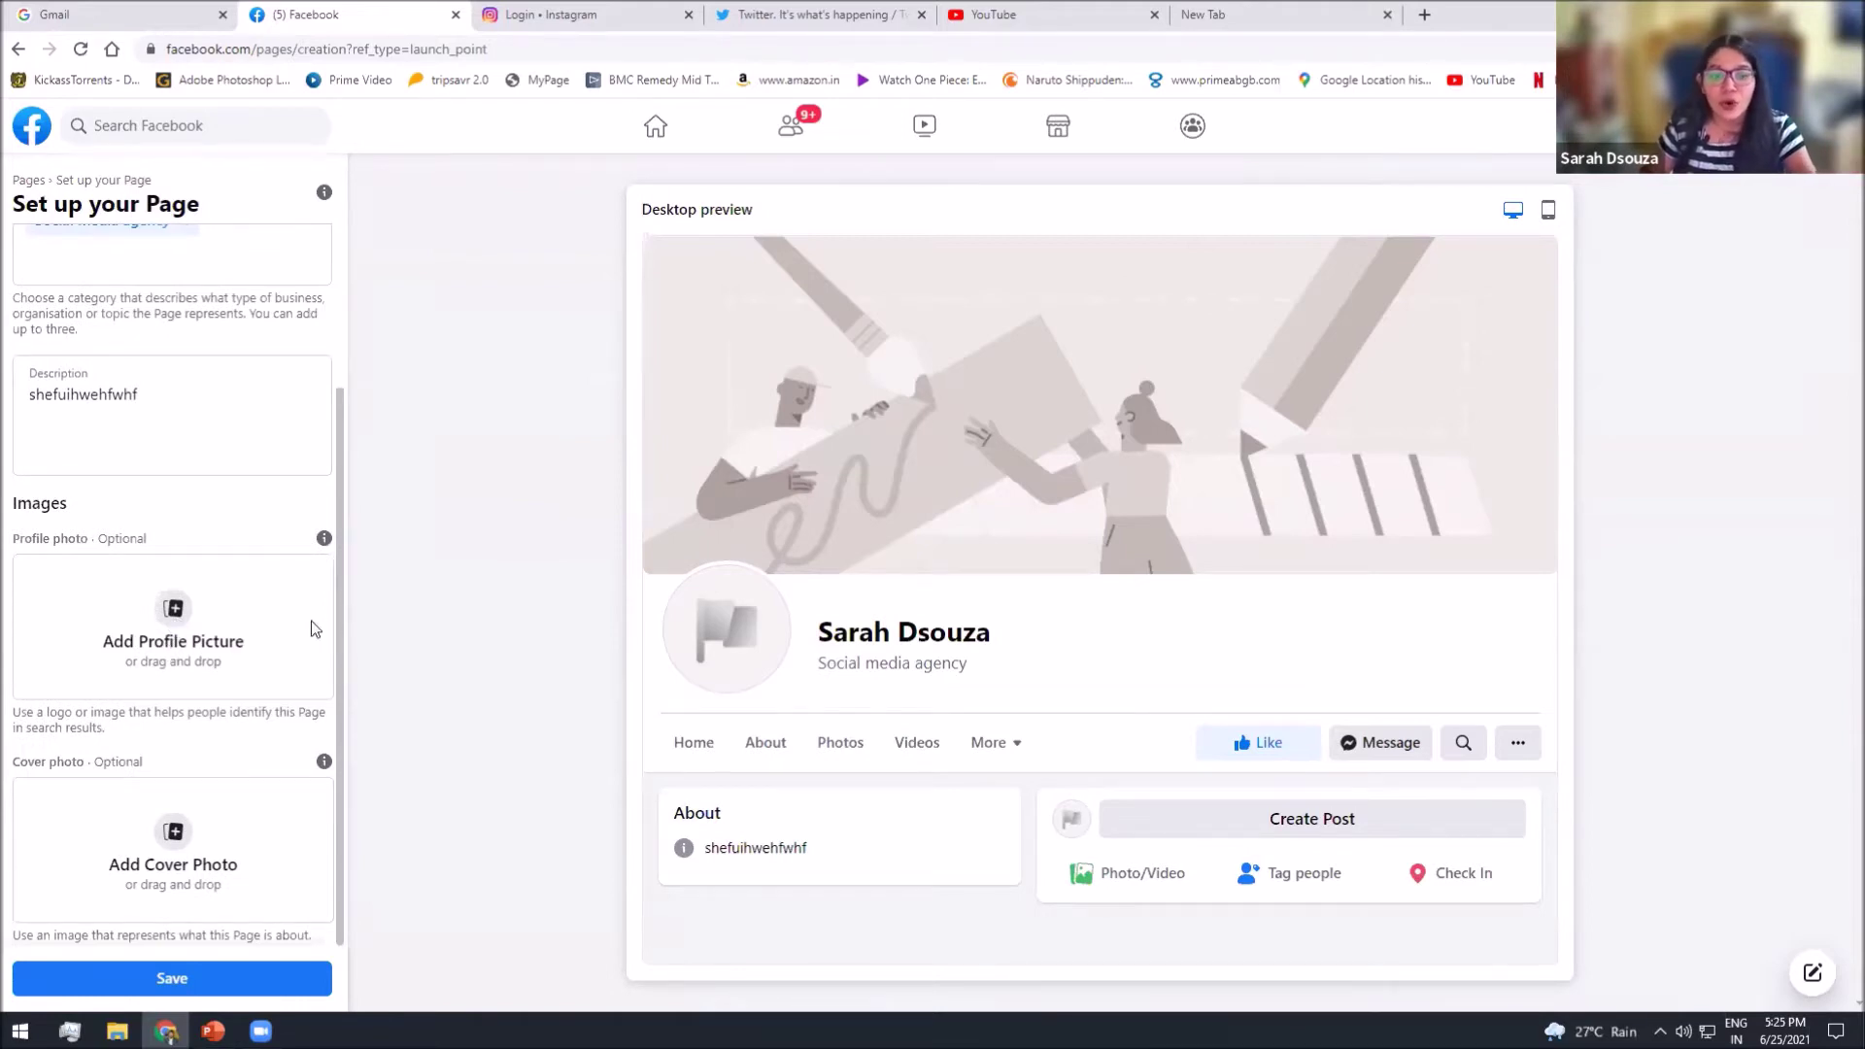
click(173, 622)
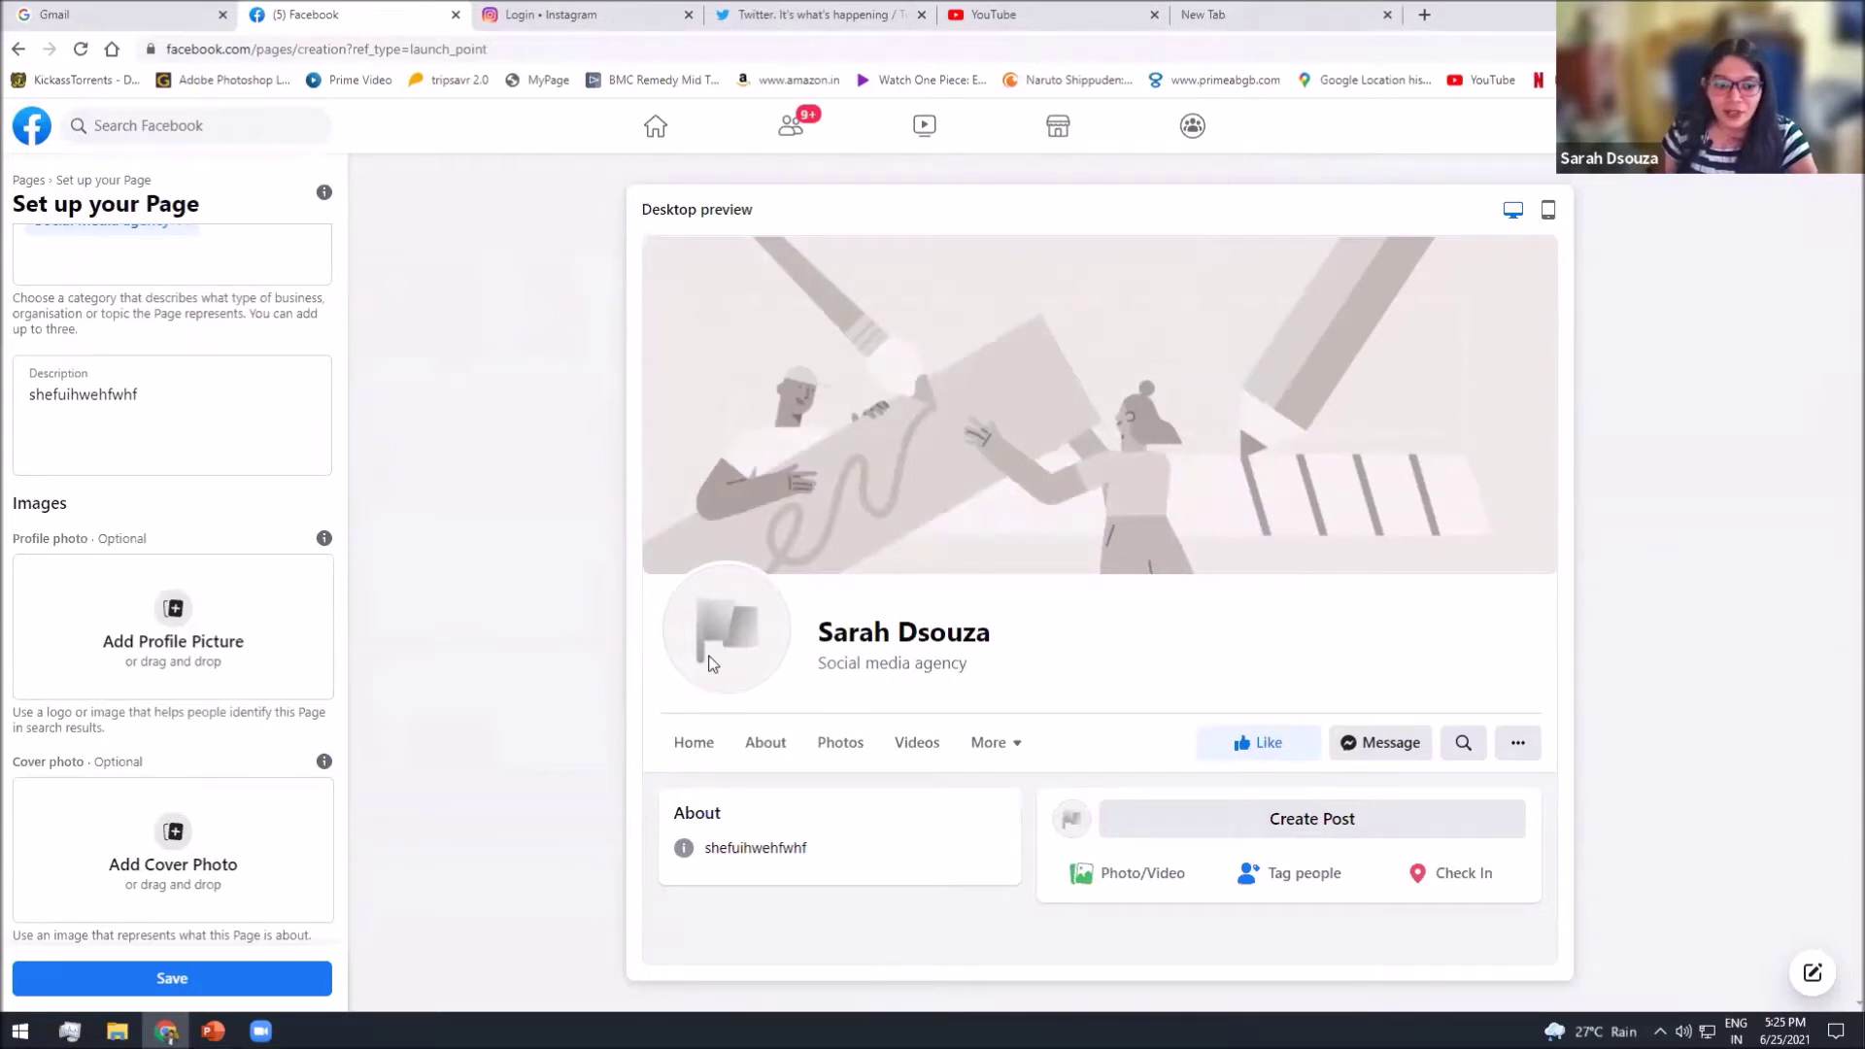
click(279, 981)
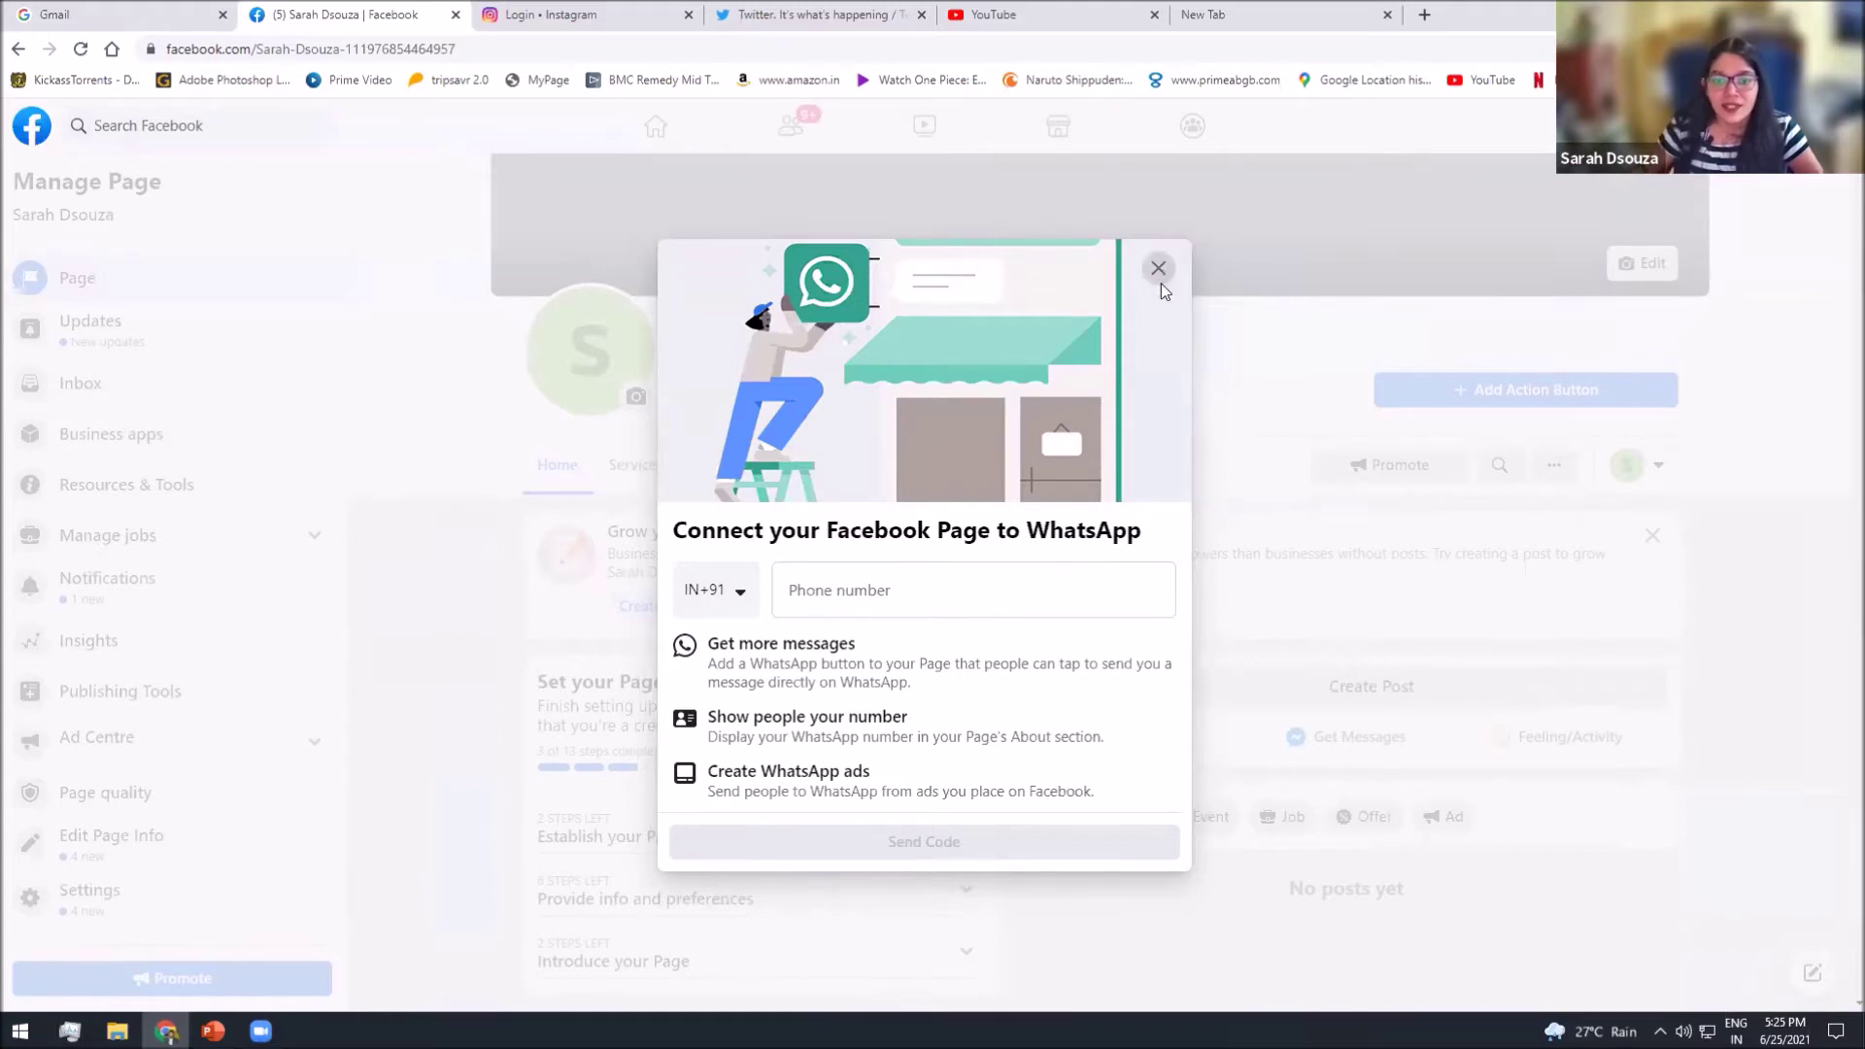
- Dismiss the WhatsApp connection prompt without connecting, then close the Facebook tab
click(1160, 278)
click(1121, 677)
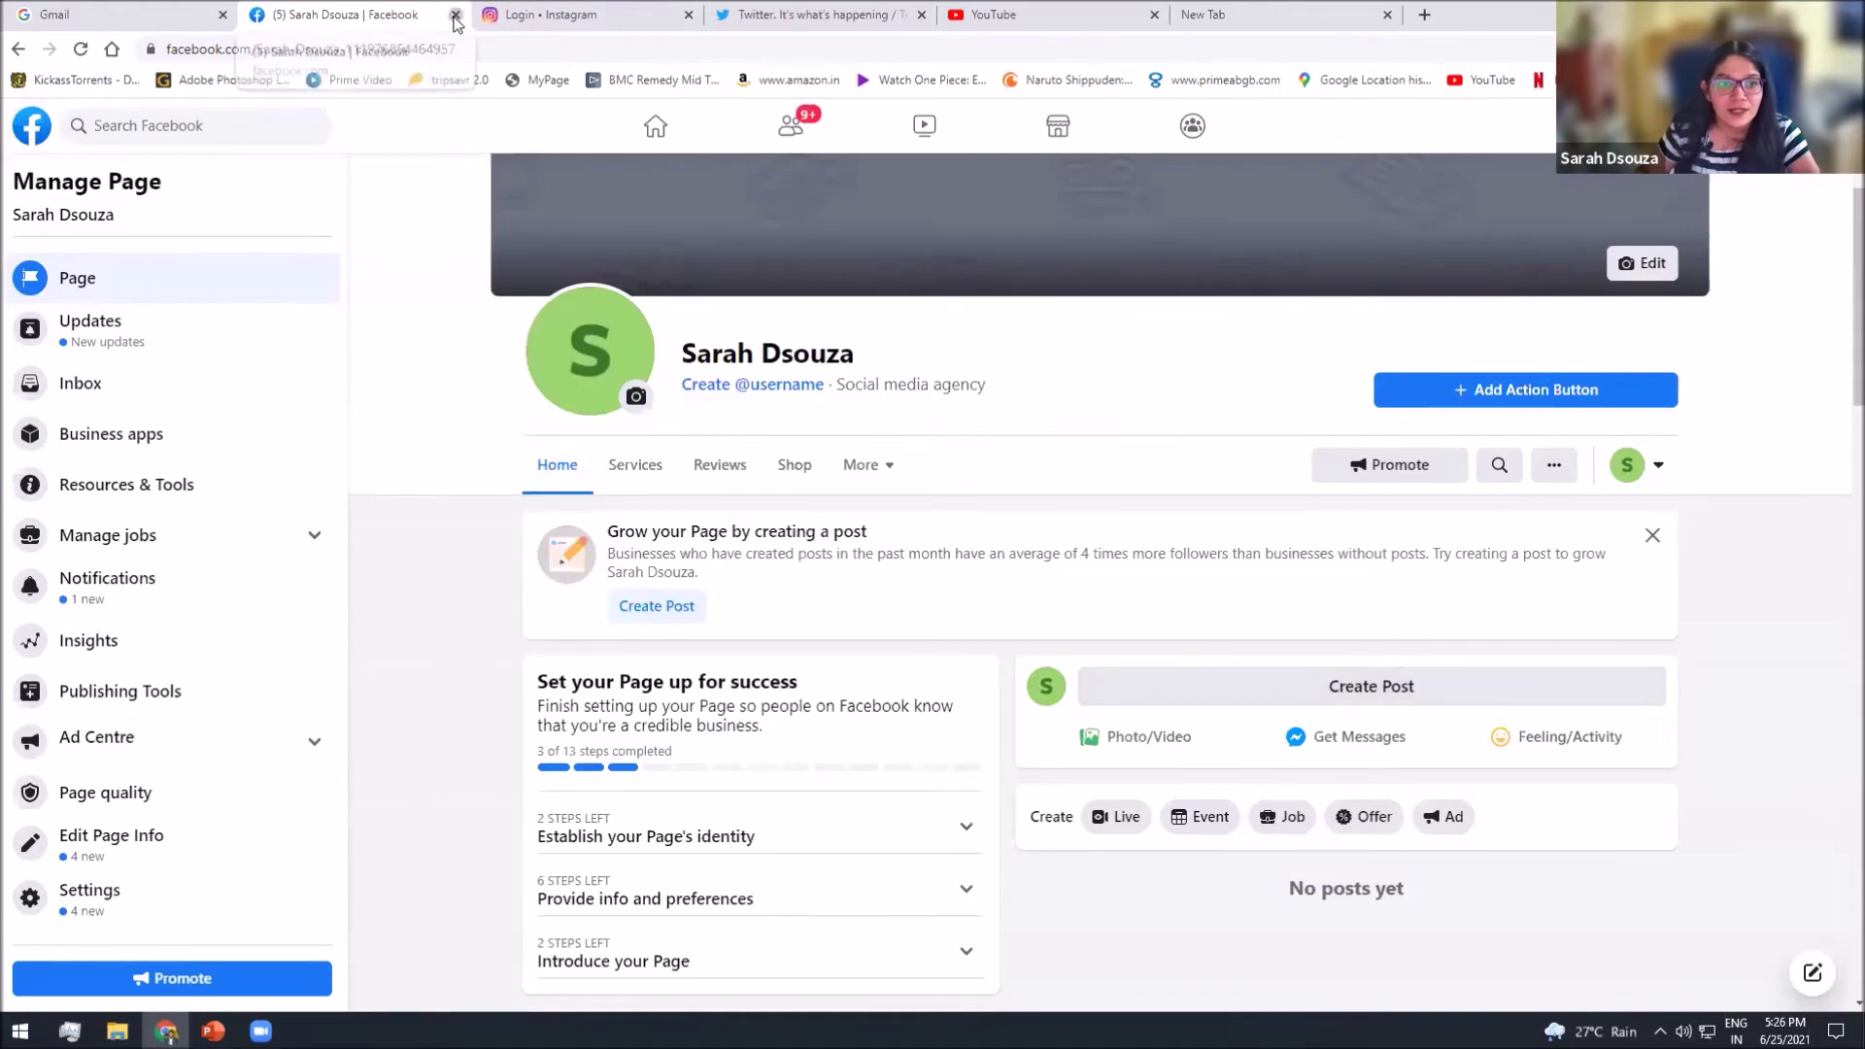
click(456, 16)
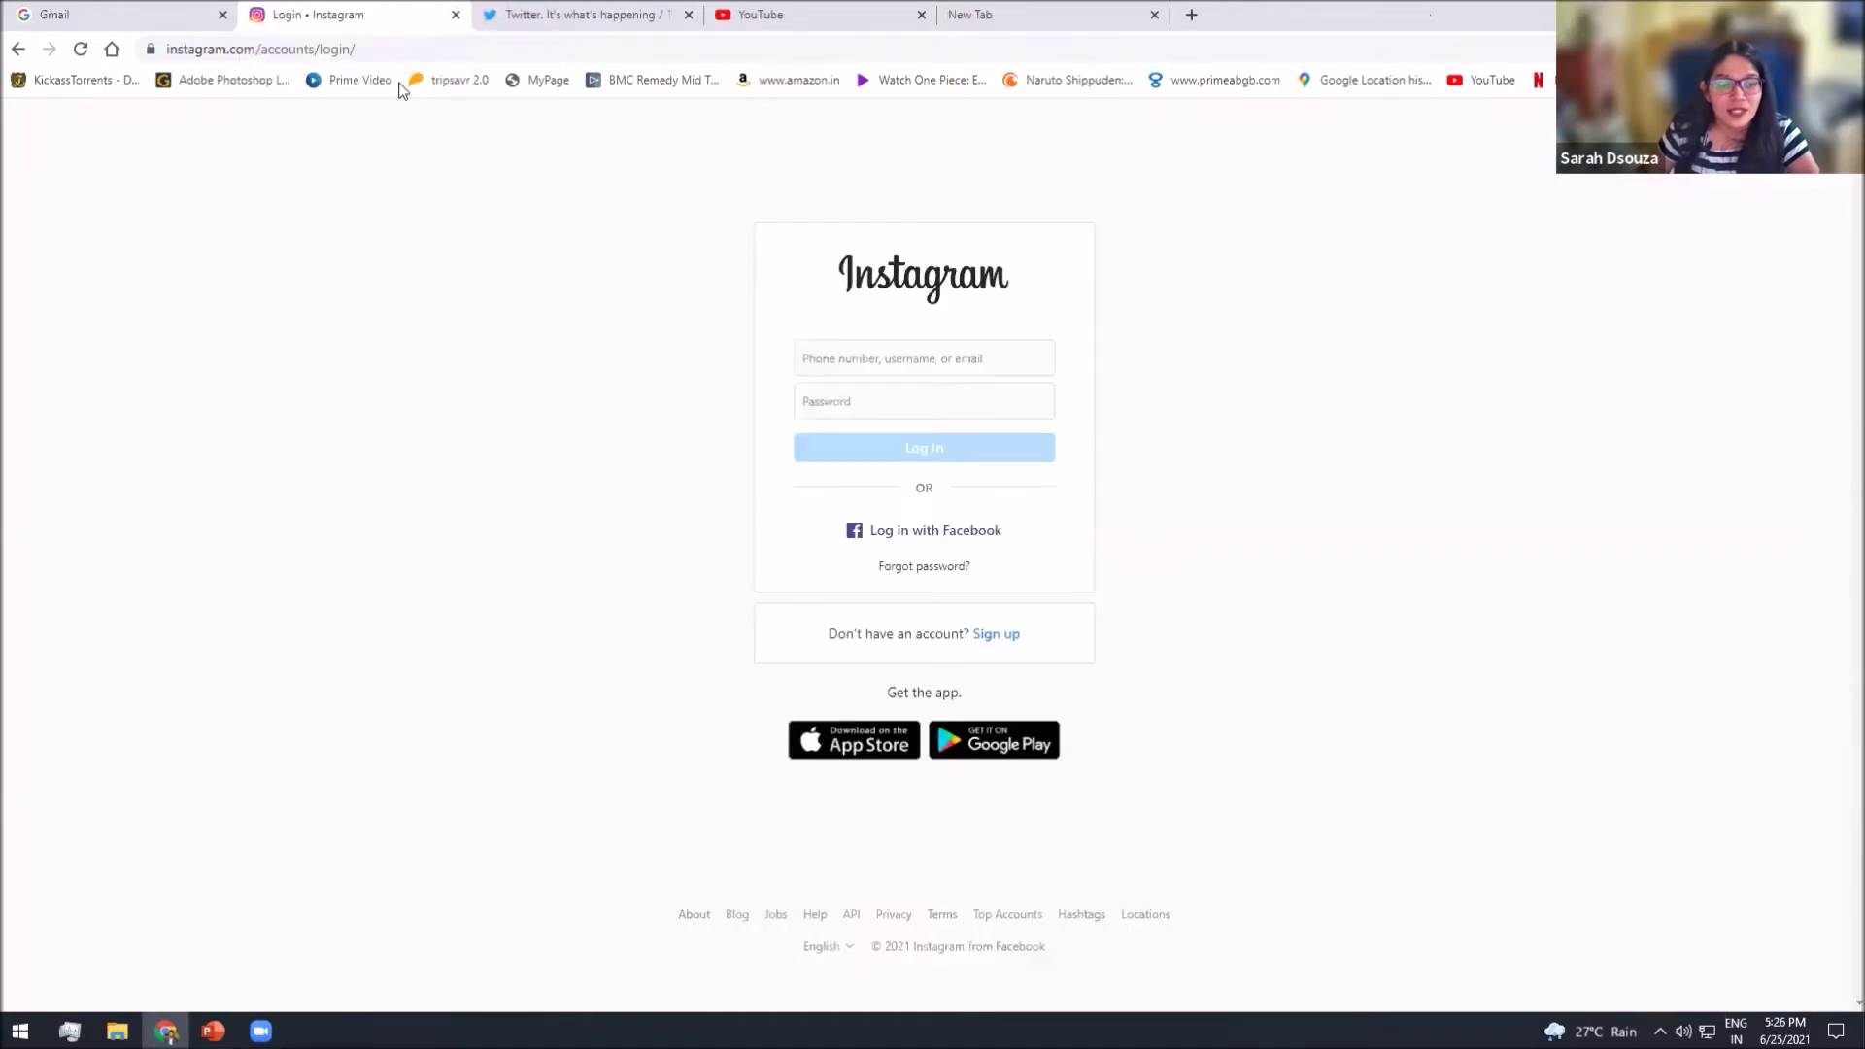
- Return to Instagram's login page from Gmail and go to its Sign up page
click(79, 10)
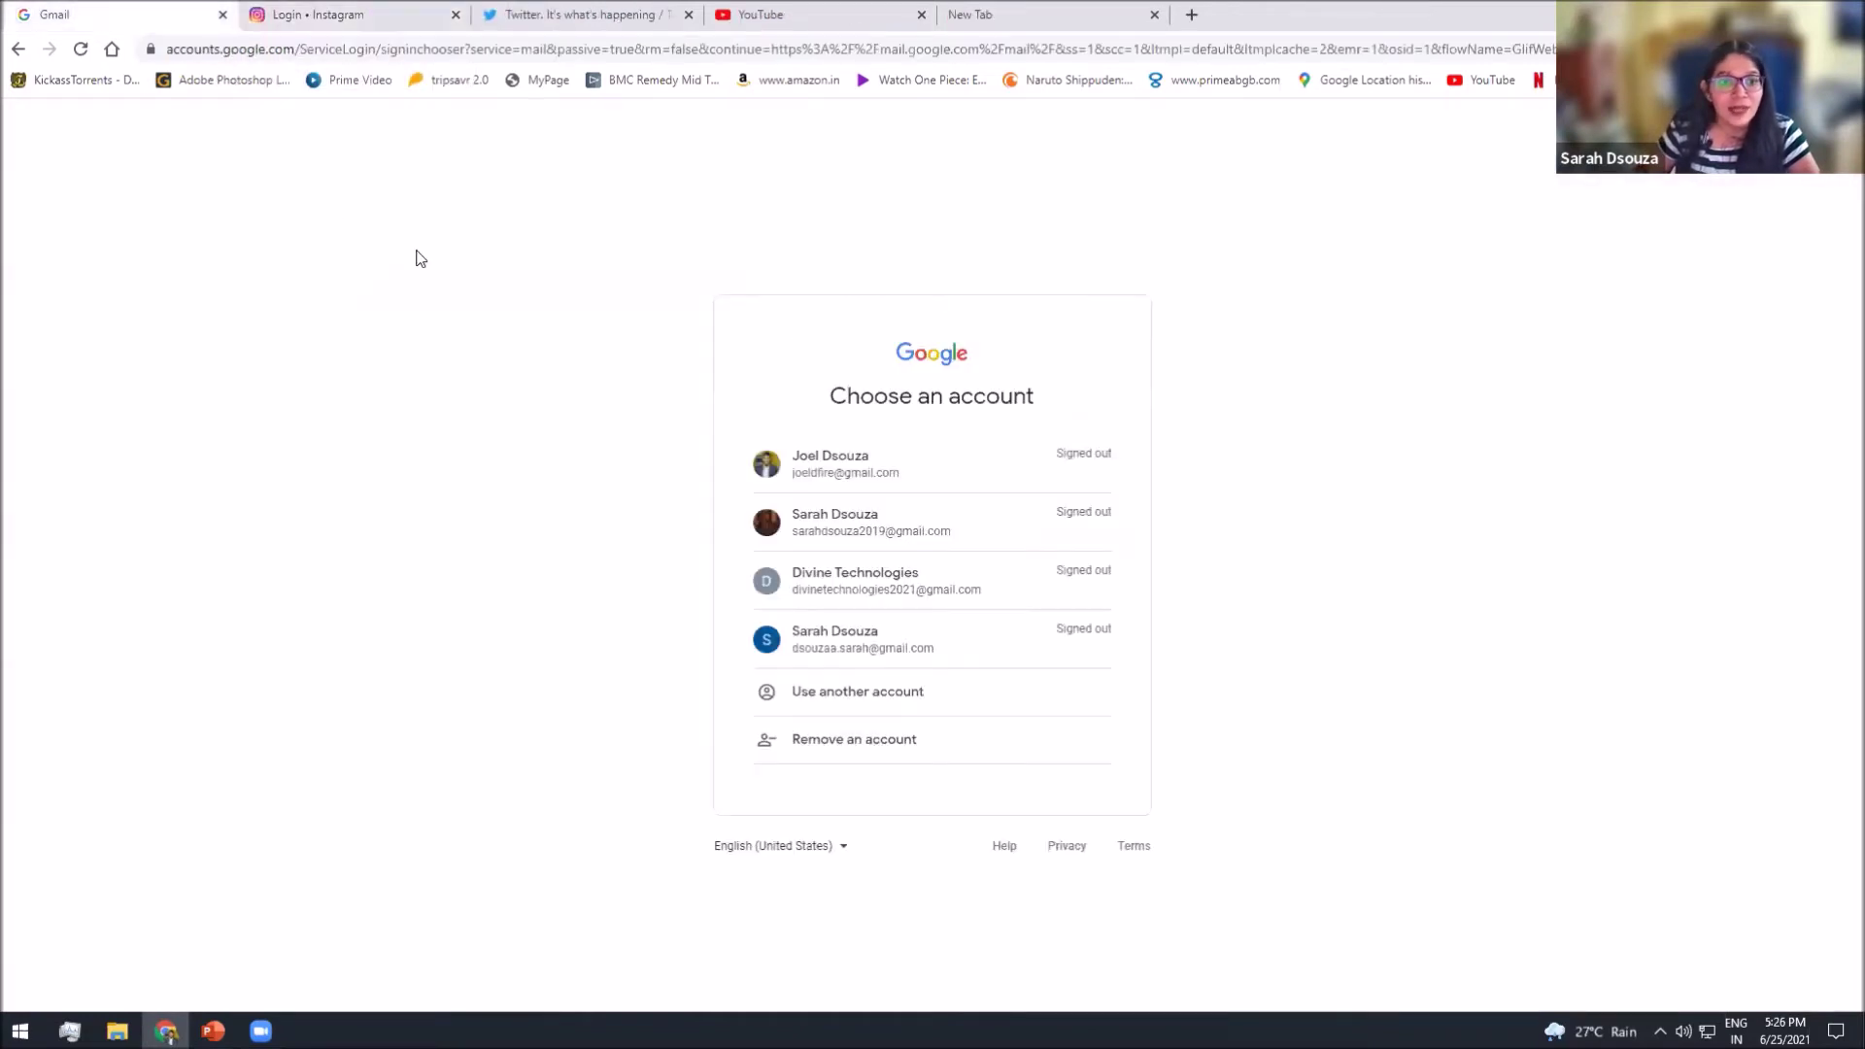
click(335, 18)
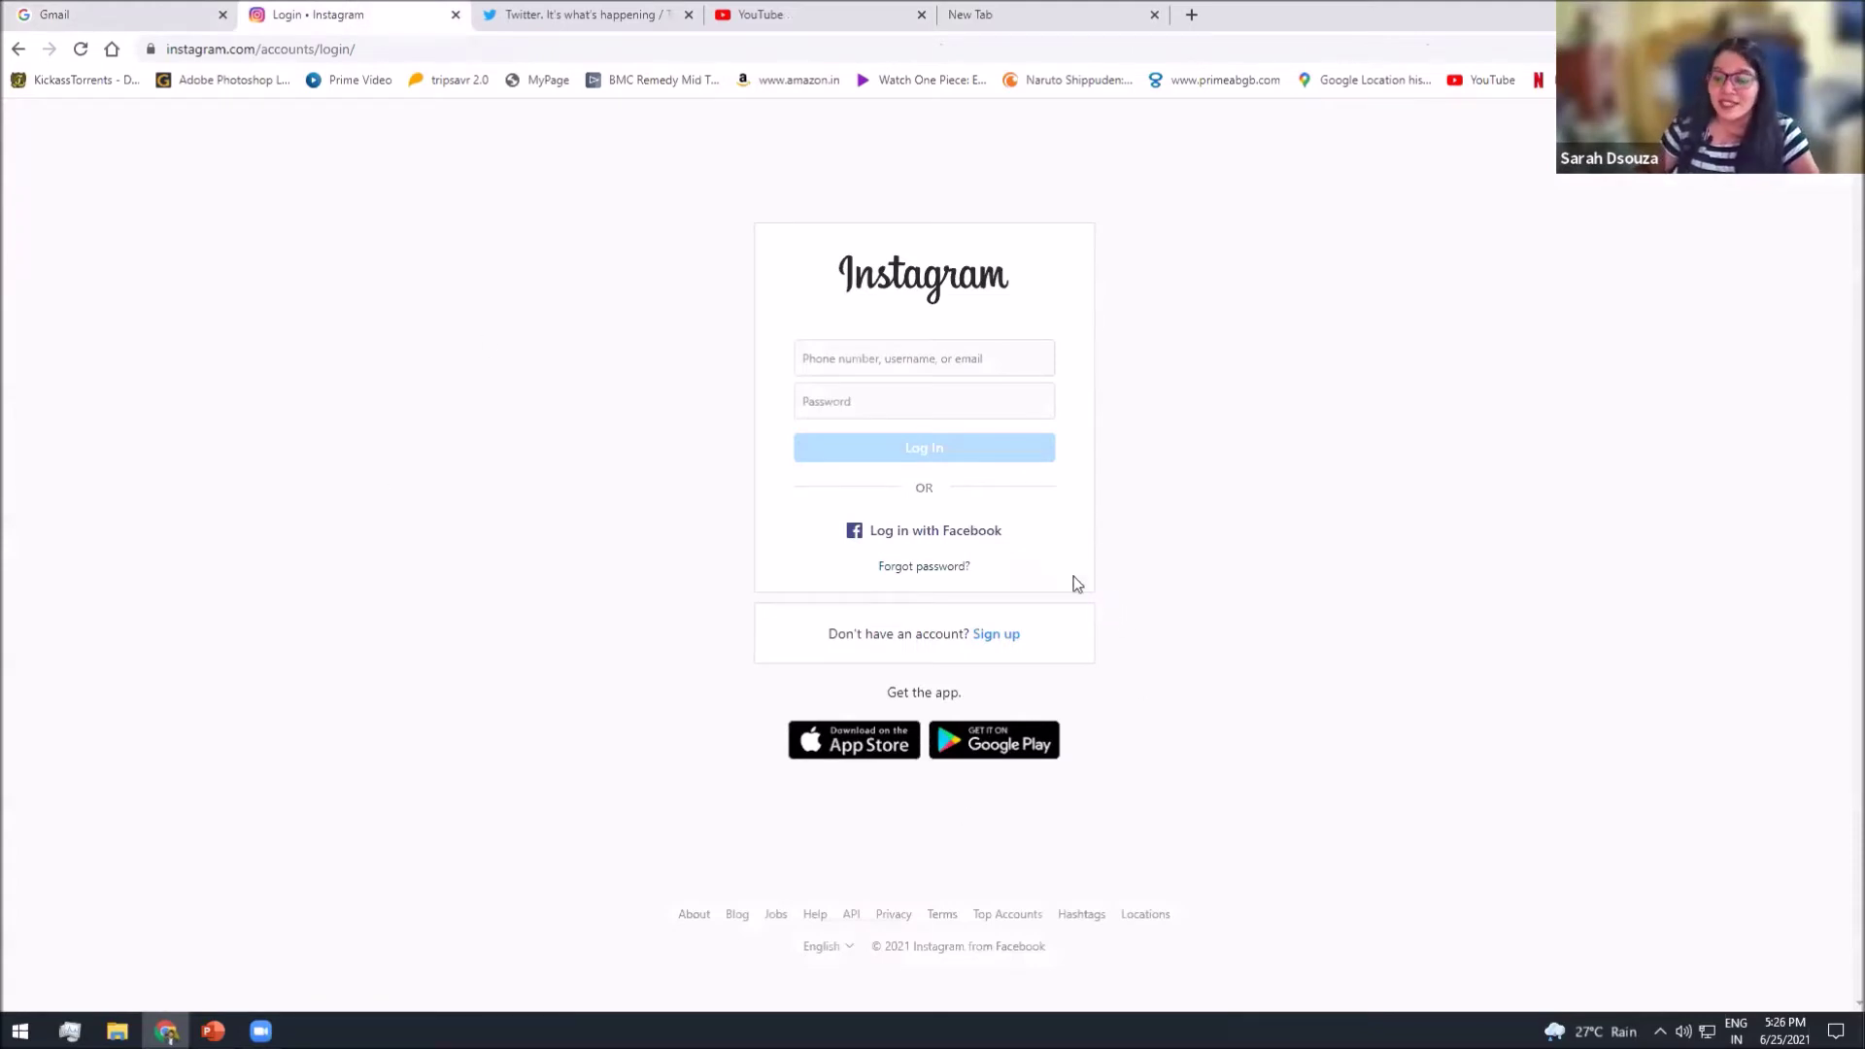
click(847, 358)
click(1241, 437)
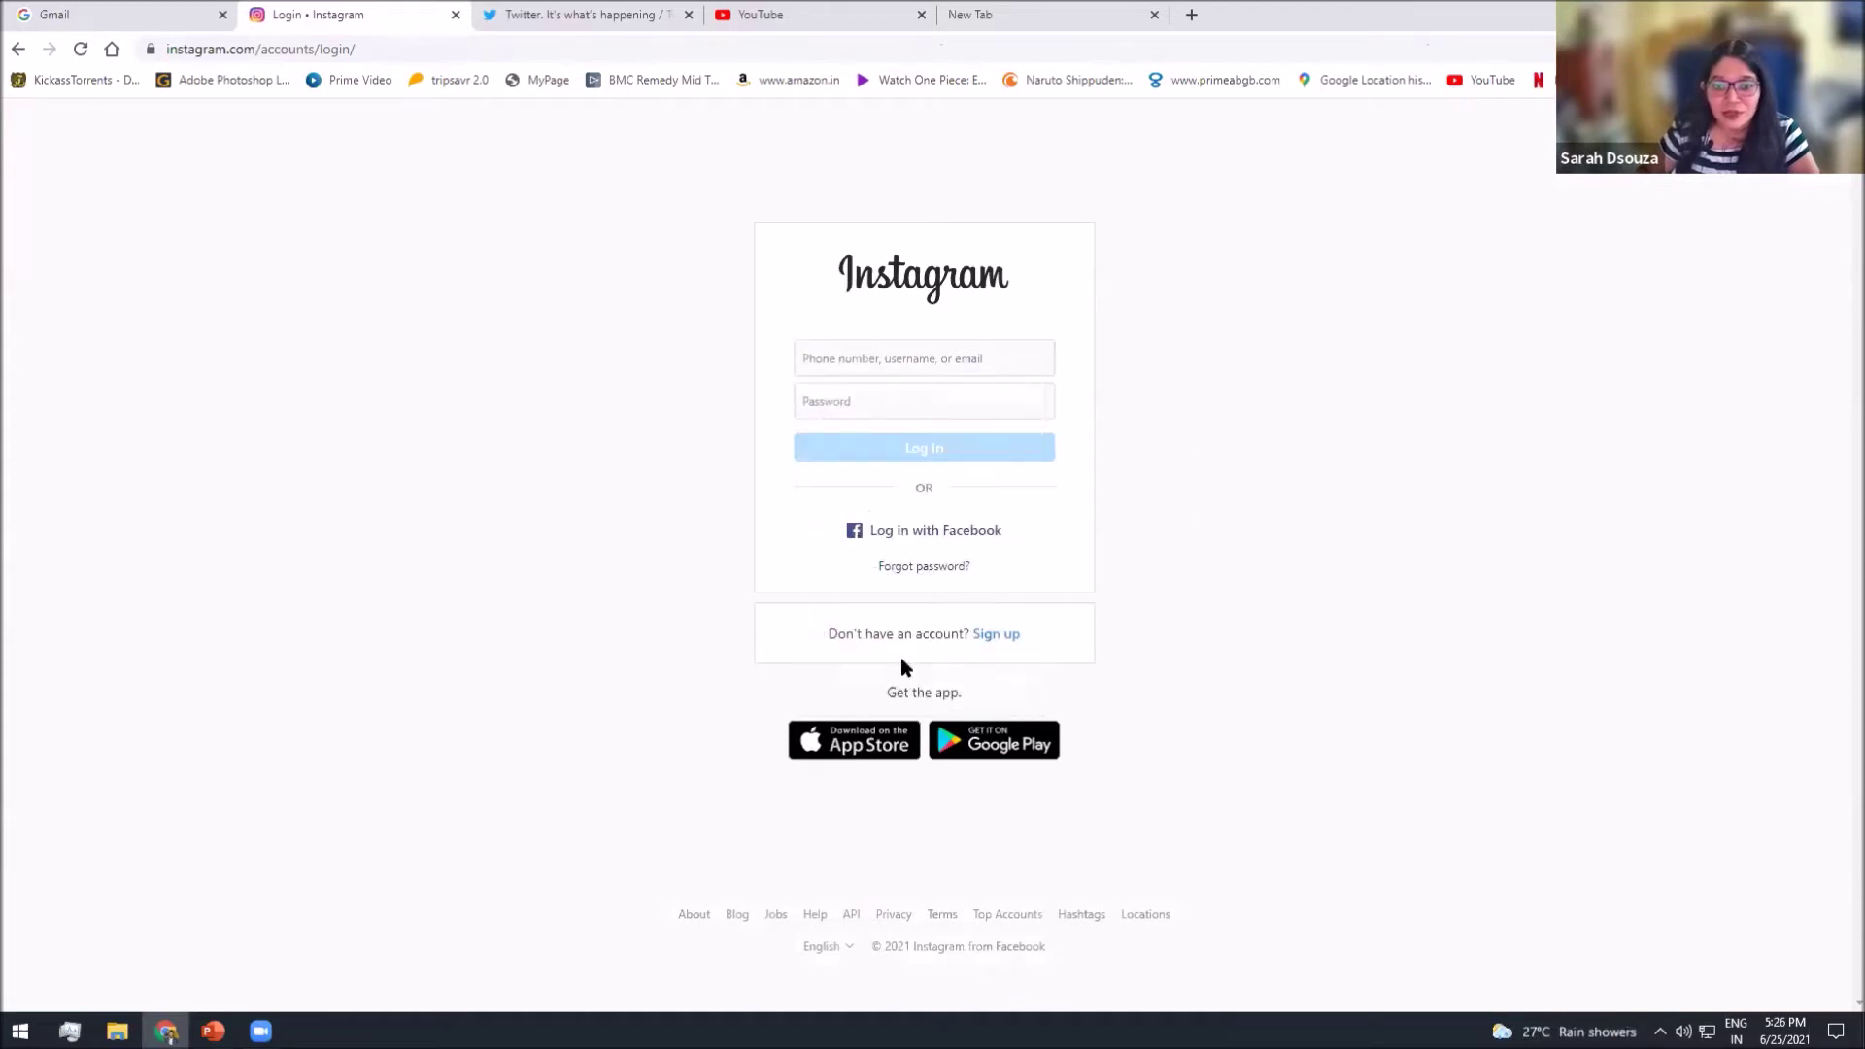
drag(839, 633, 969, 633)
click(990, 641)
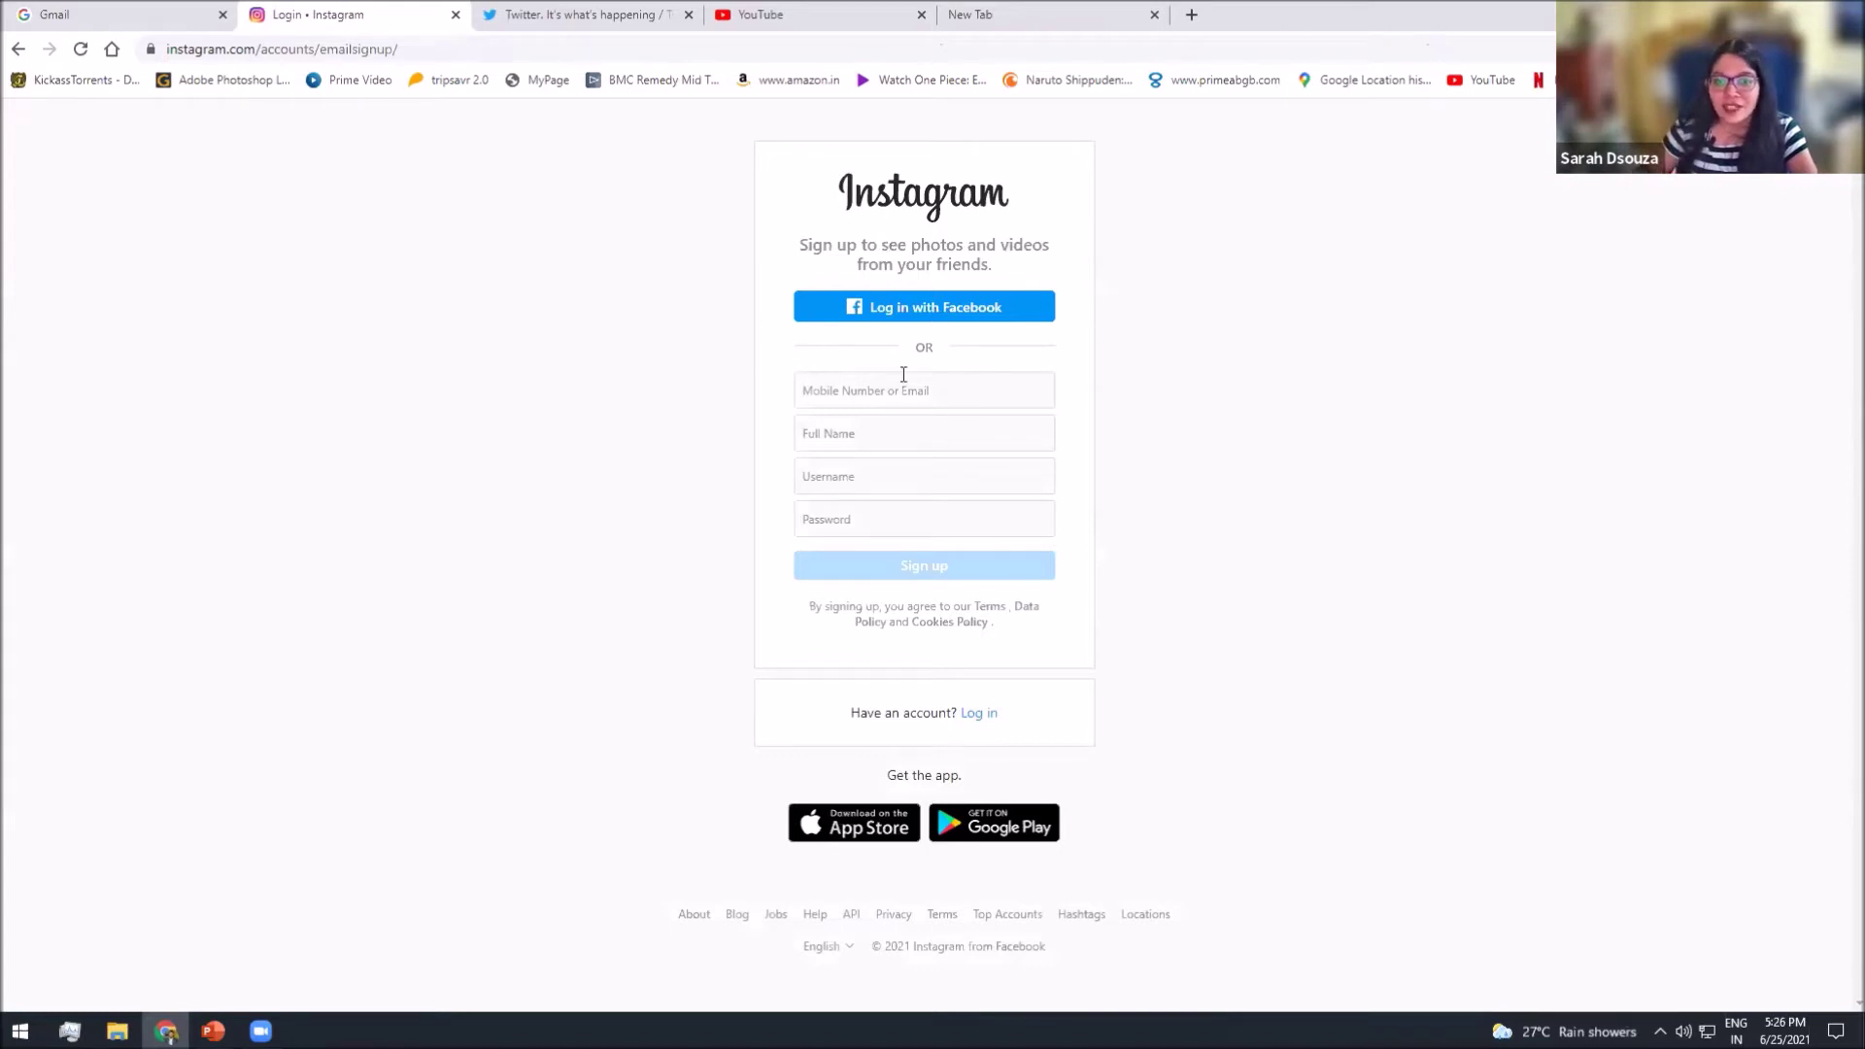
- Try Instagram sign-up through Facebook, accepting connected experiences, then go back to the login page
click(953, 309)
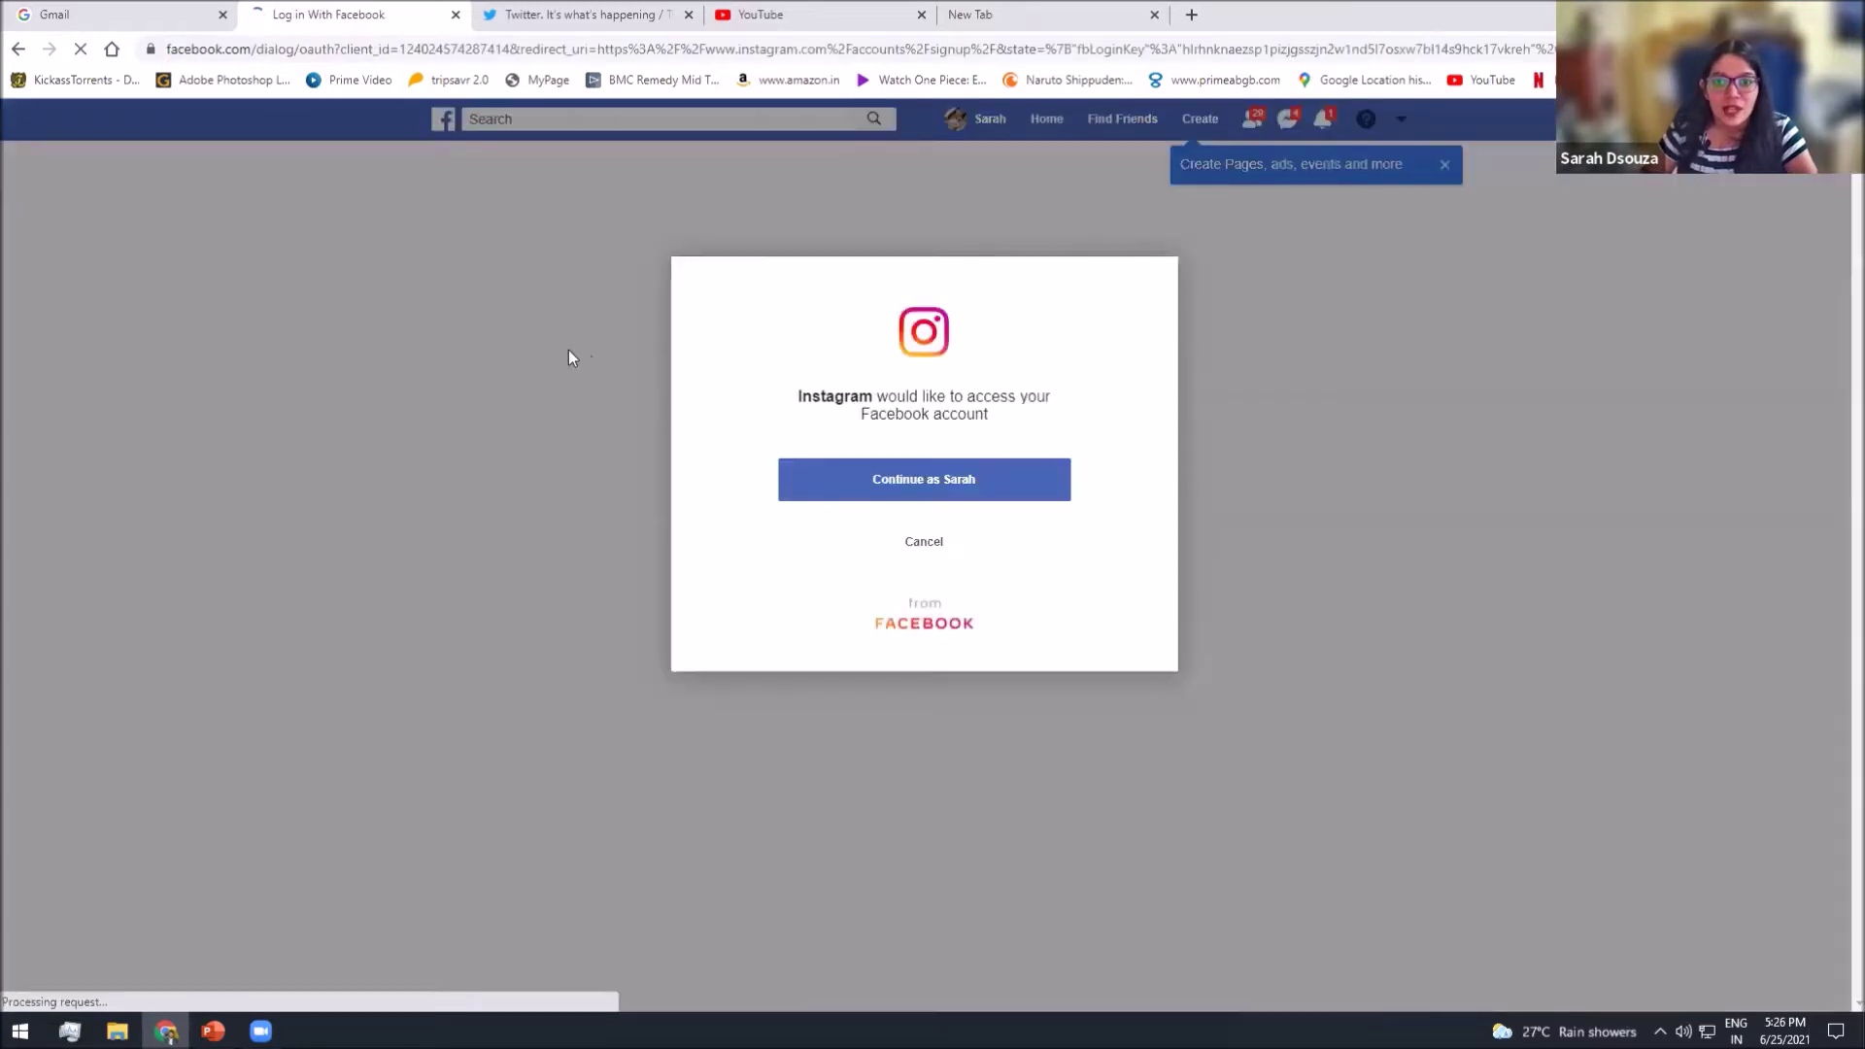
click(923, 481)
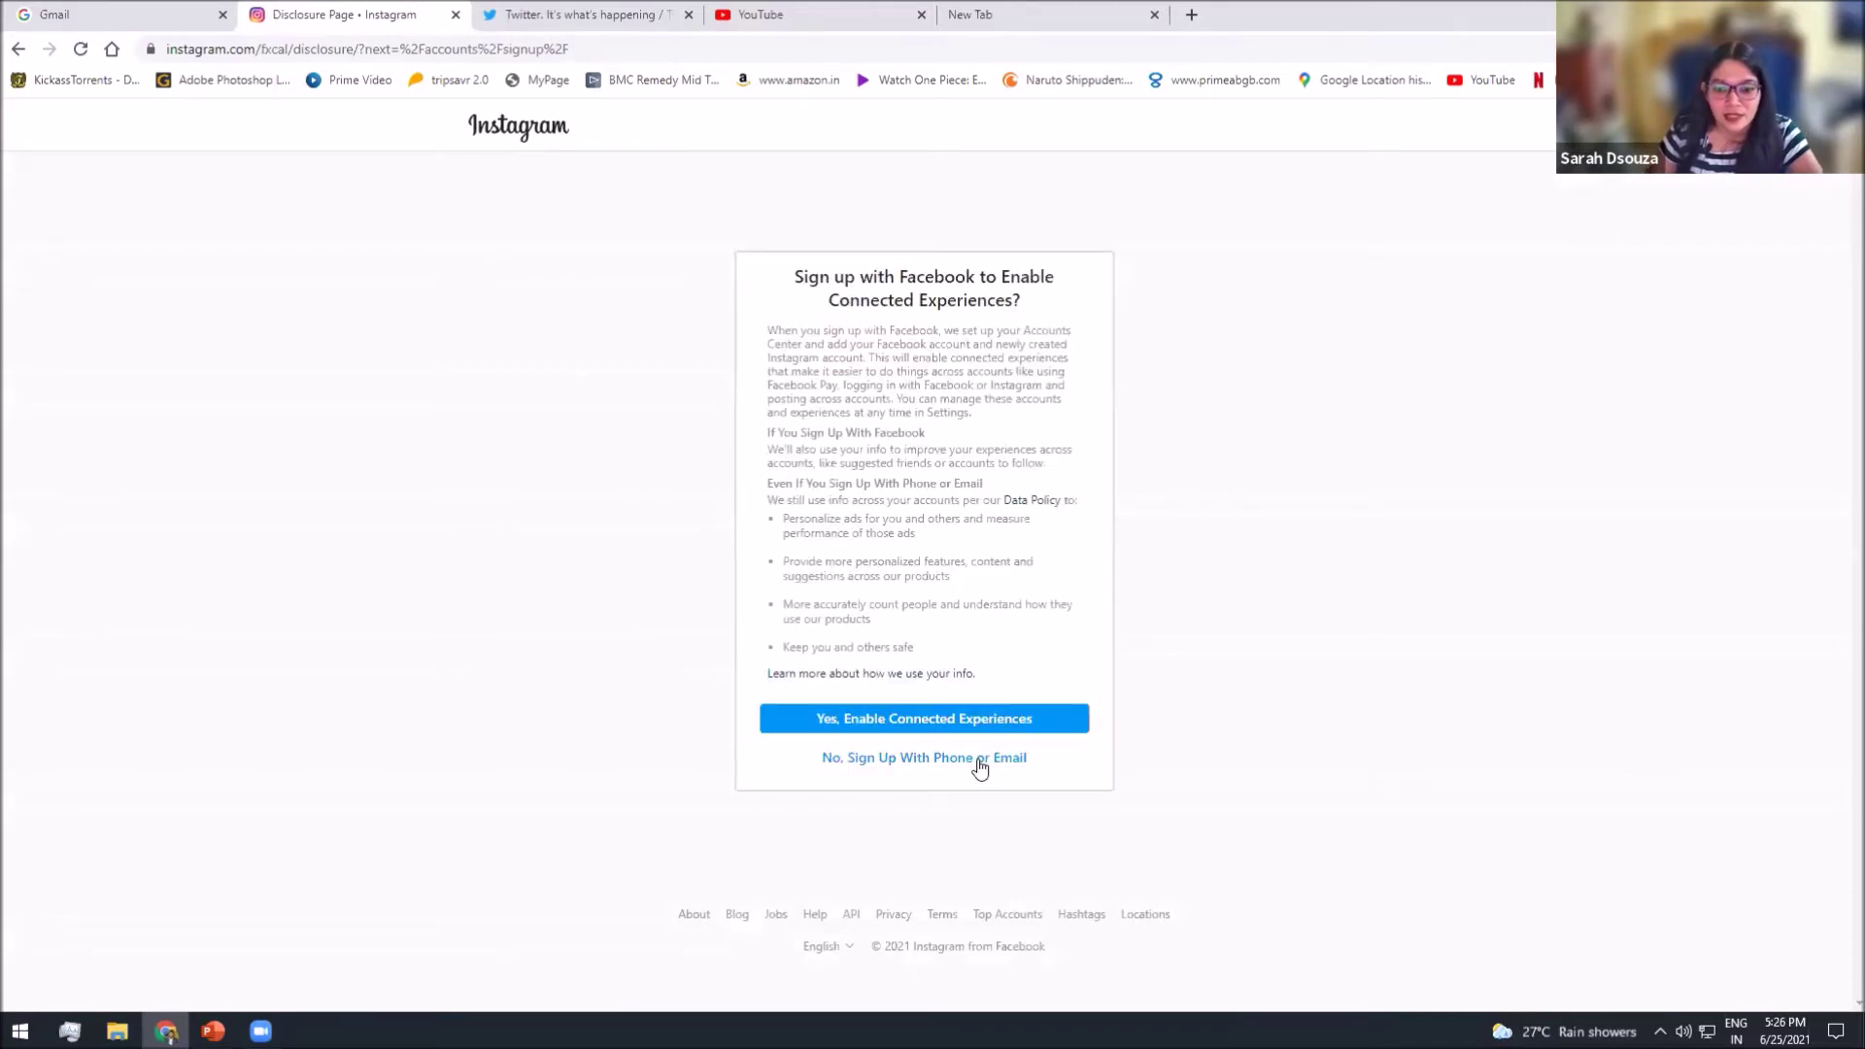
click(978, 759)
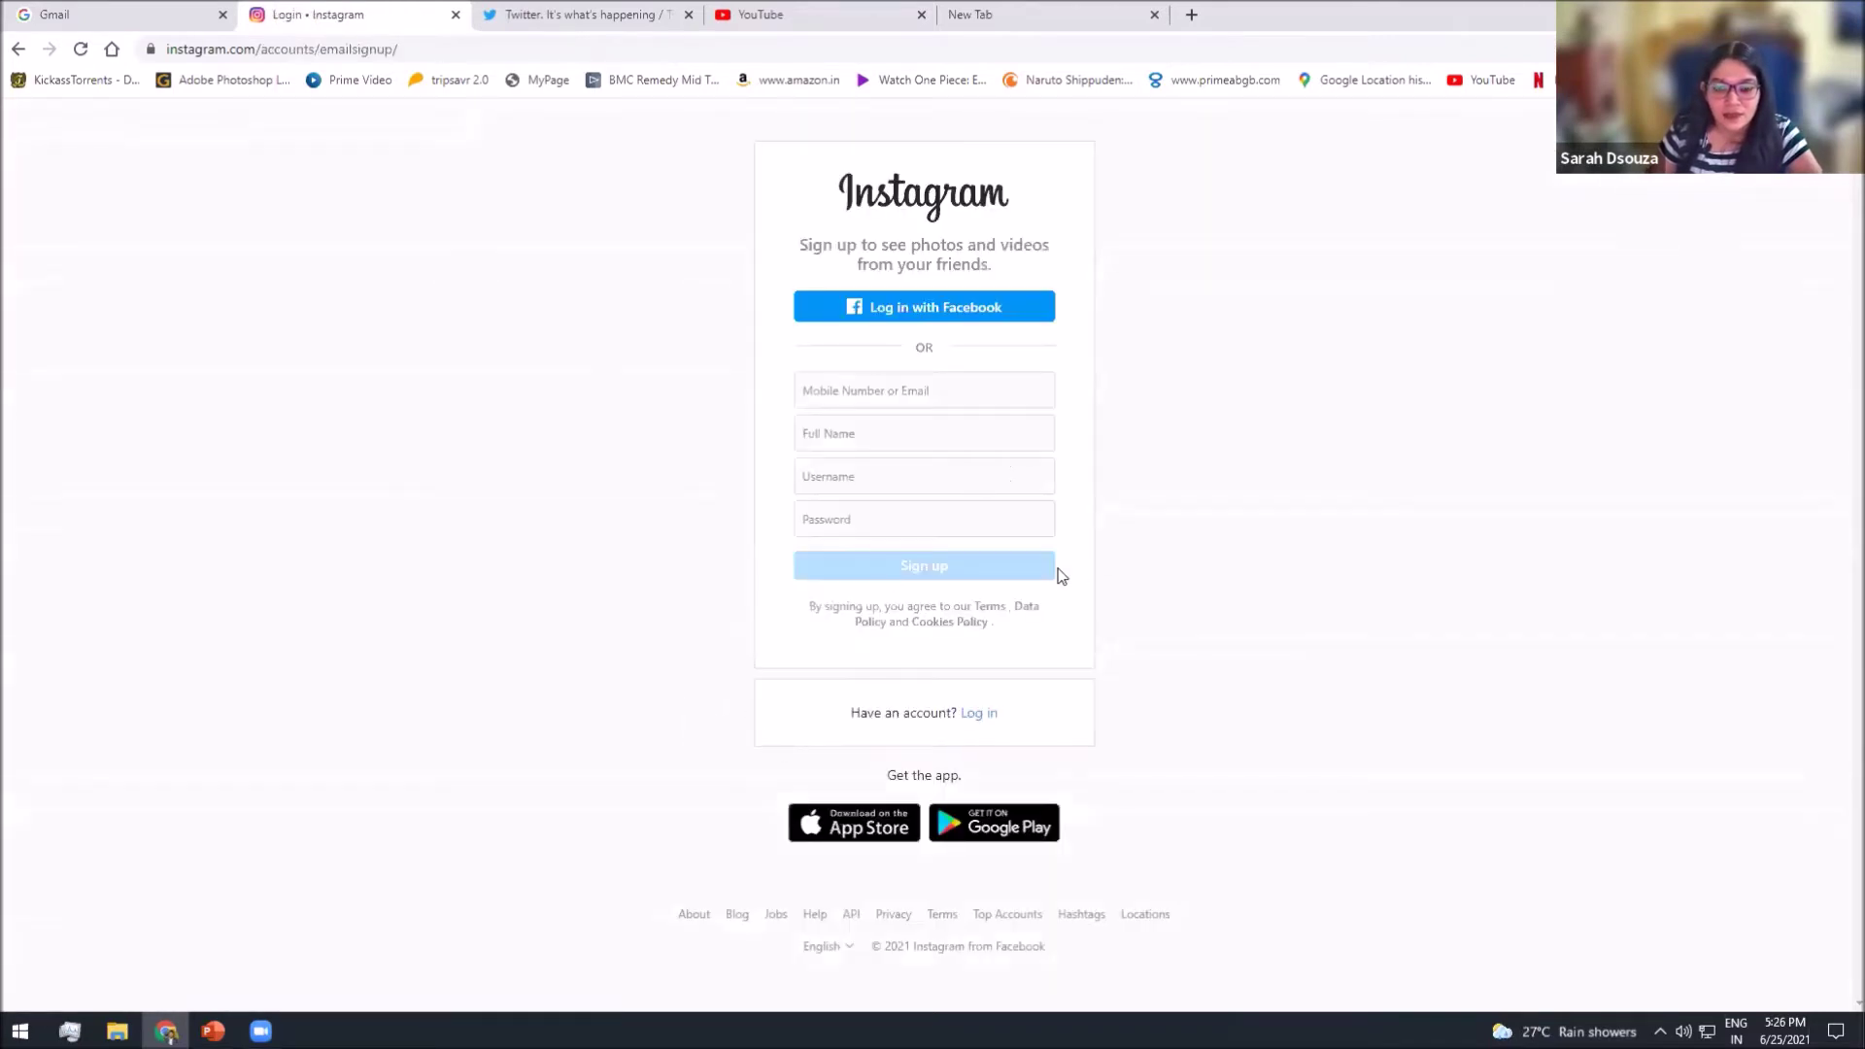
click(935, 309)
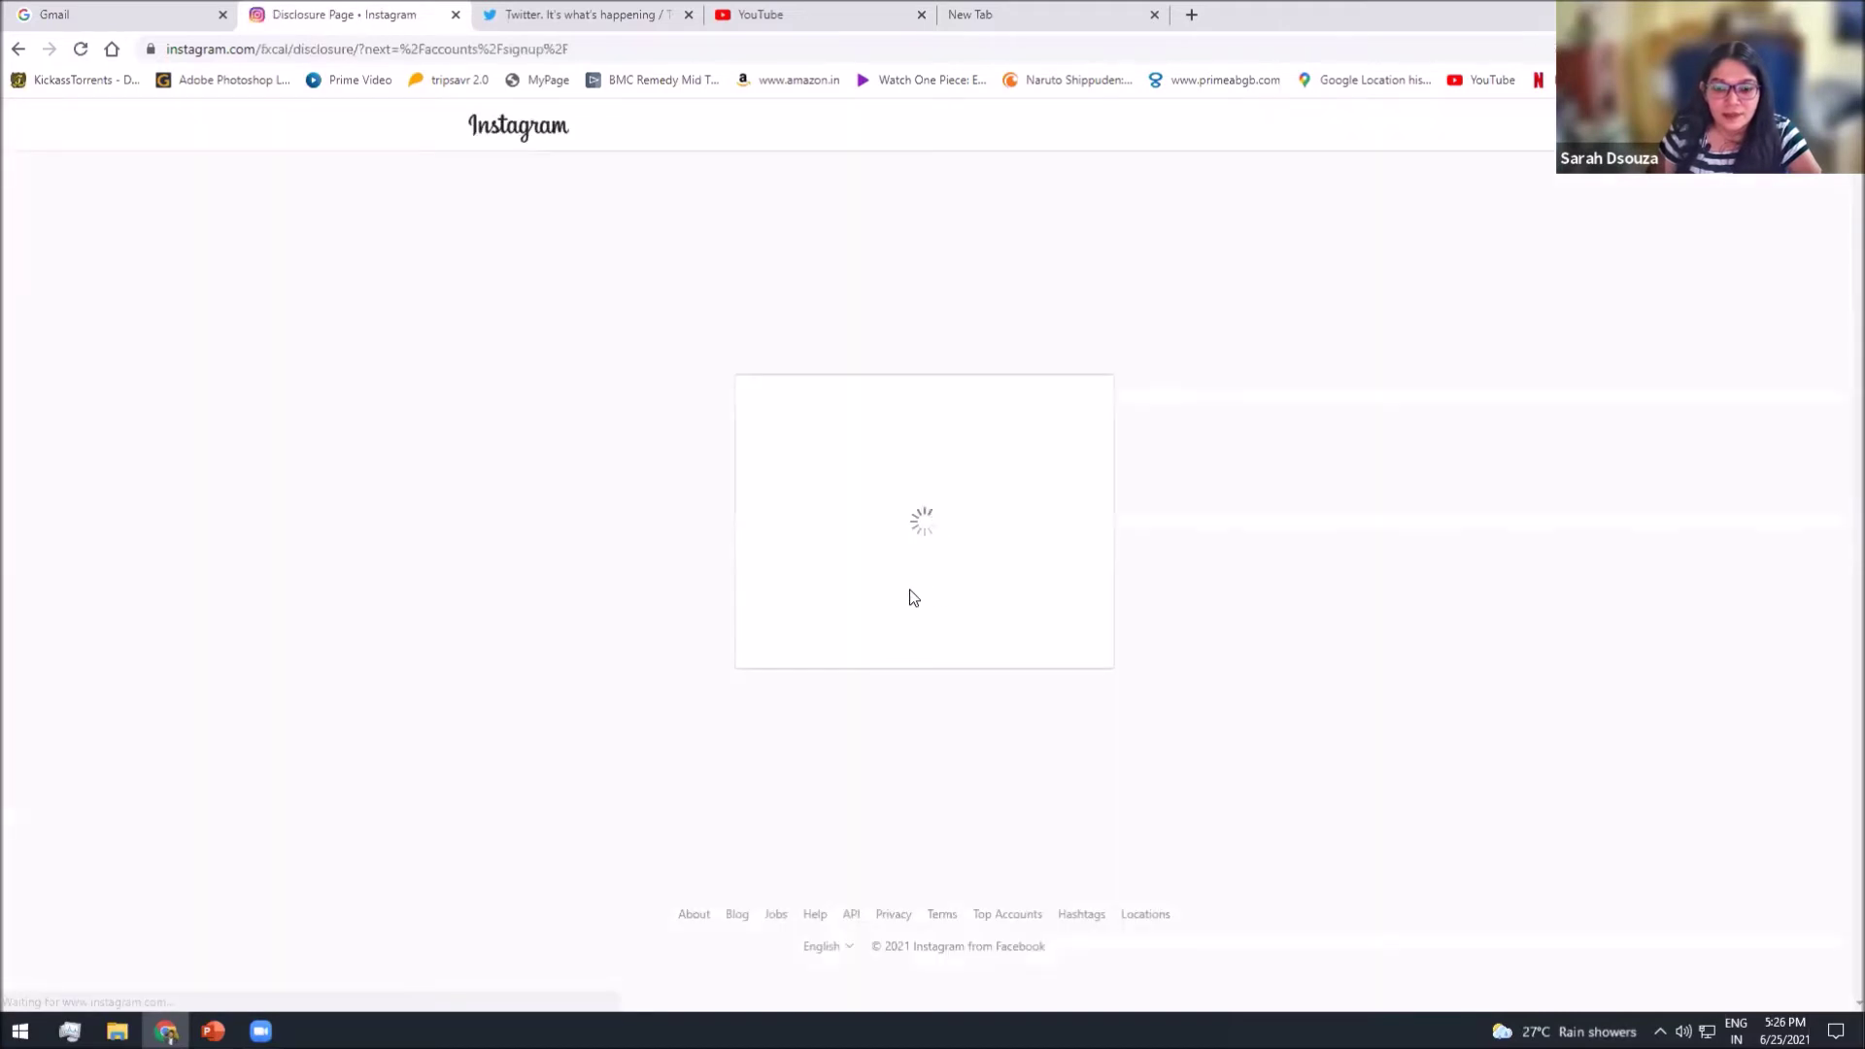
click(929, 722)
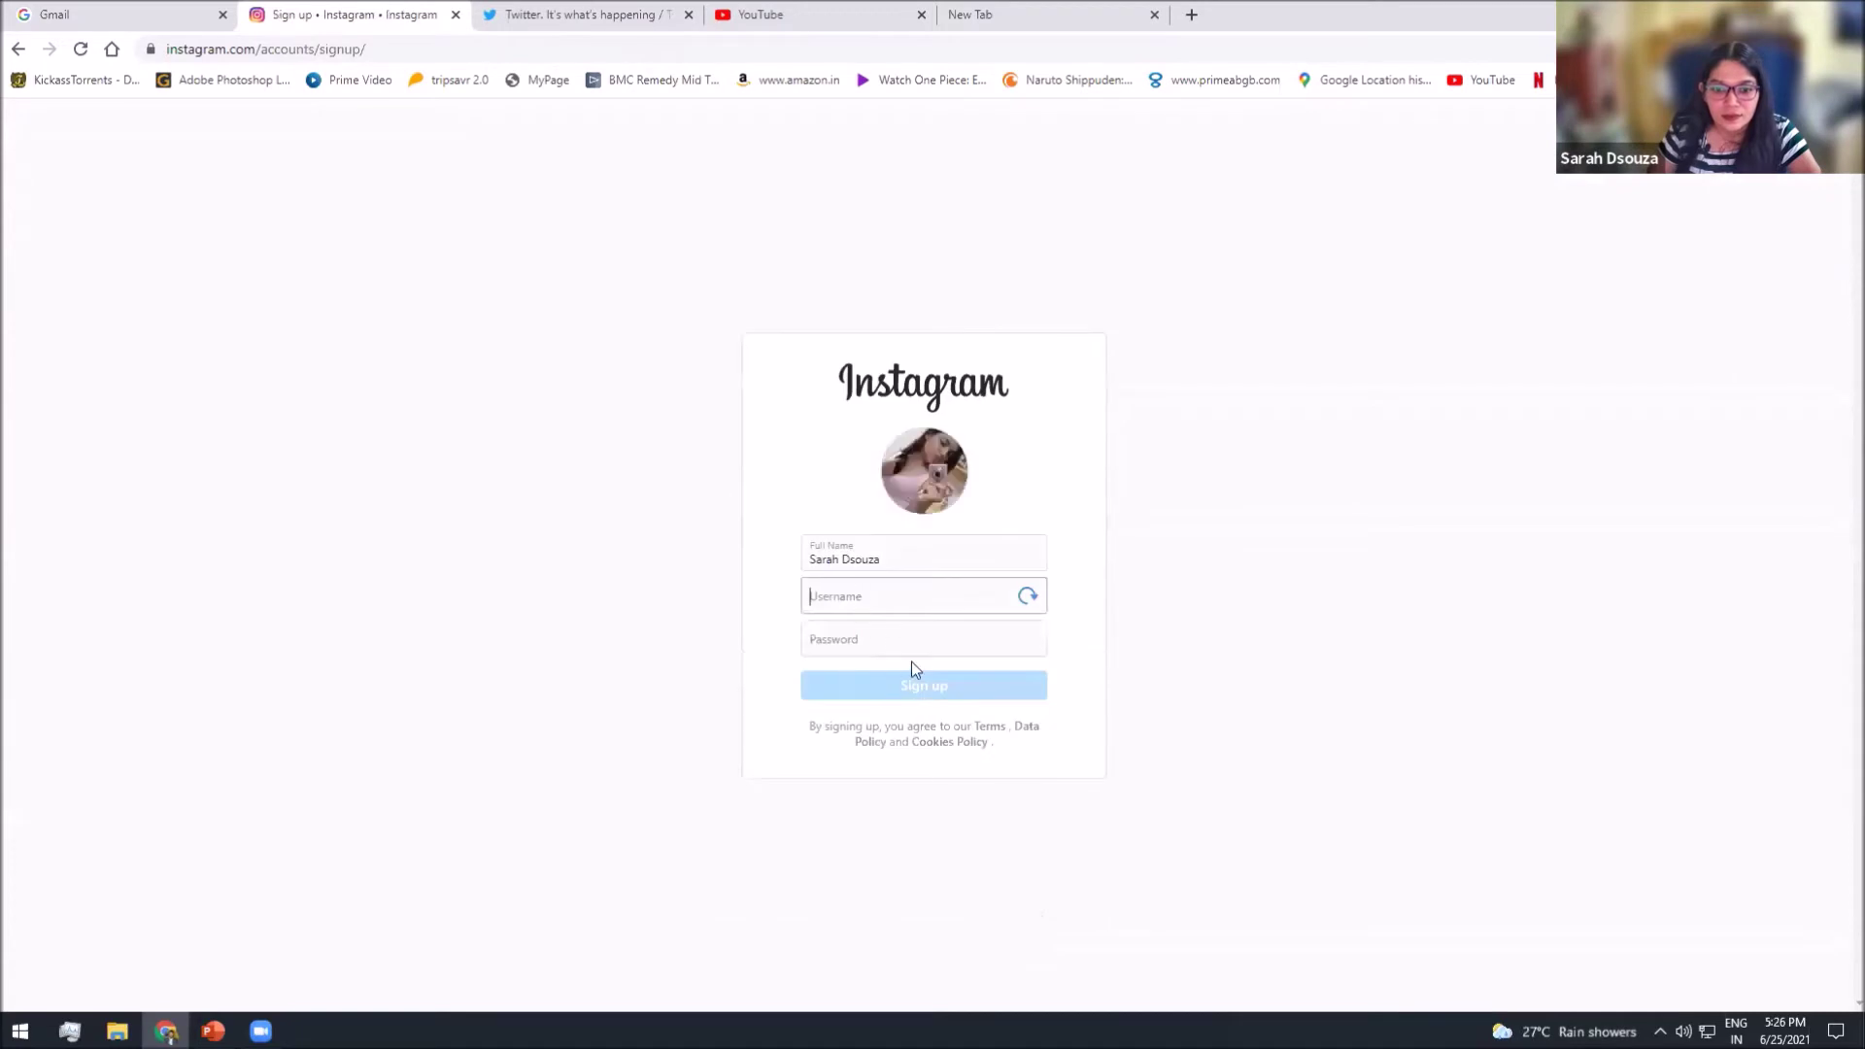
click(20, 49)
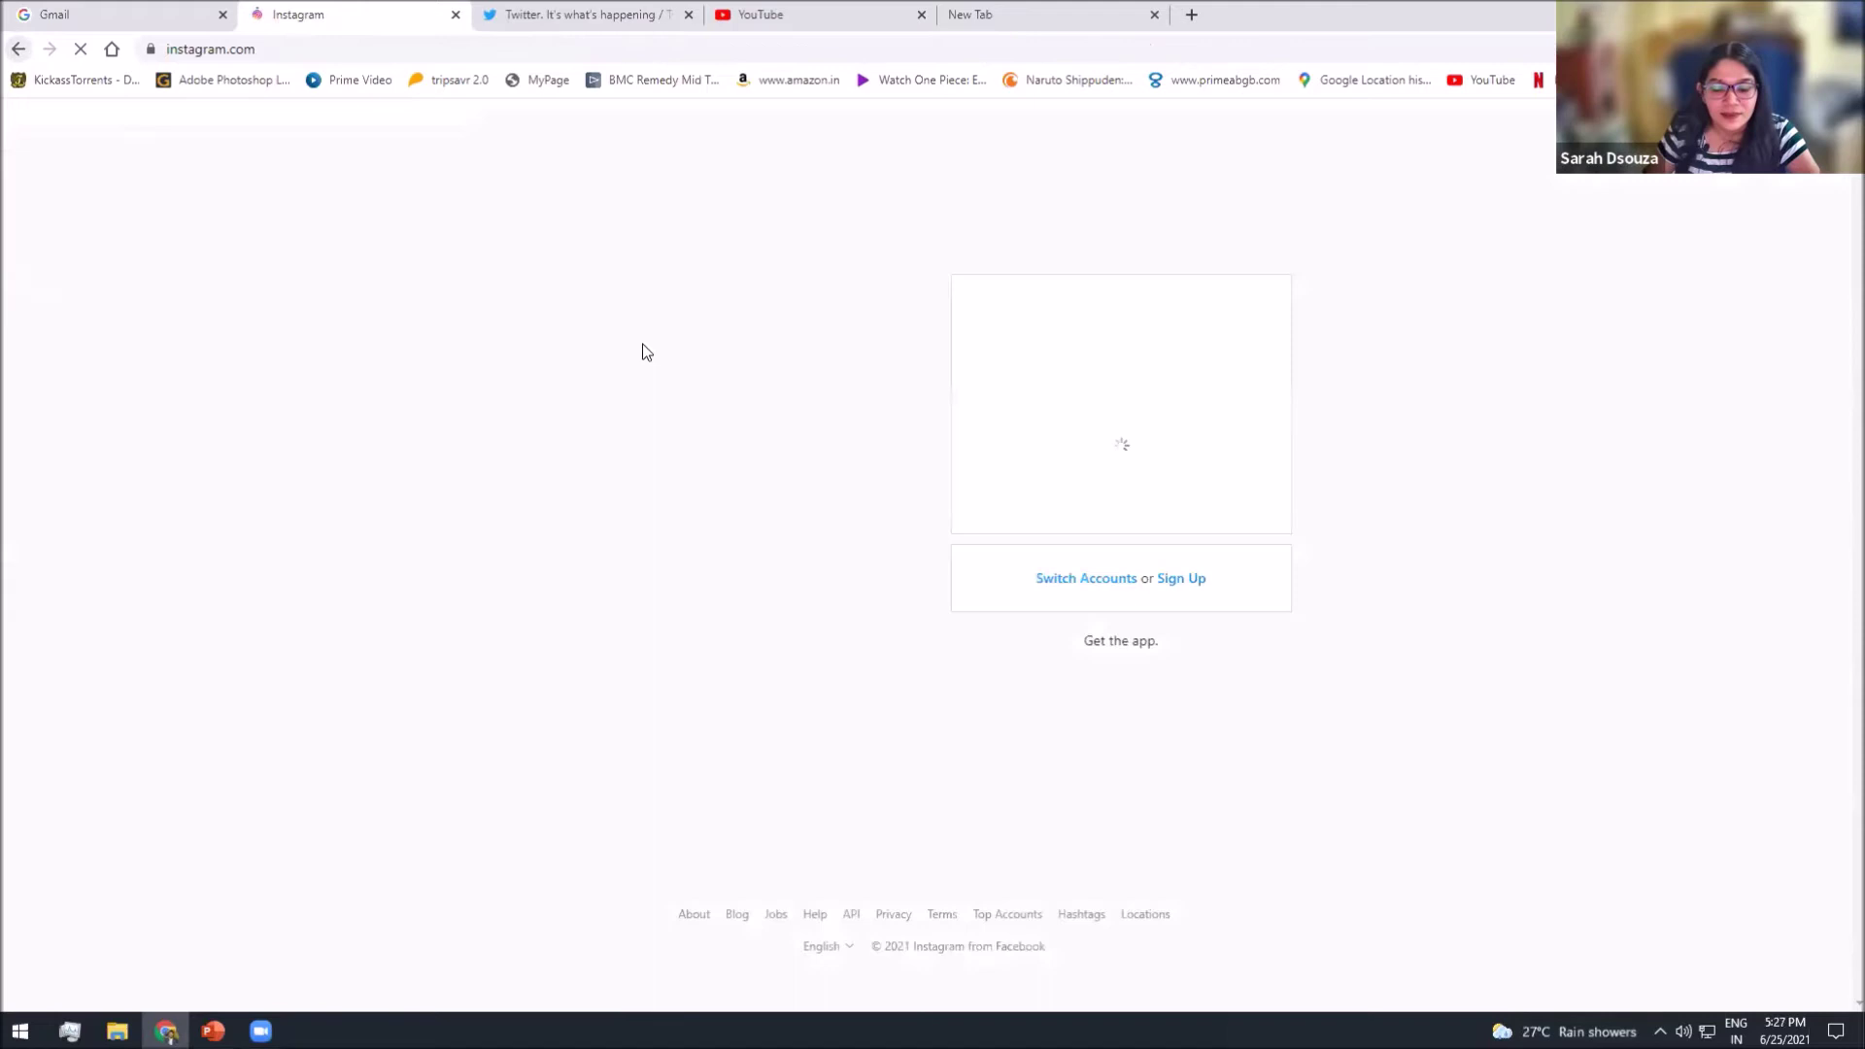
- Log in to the saved Instagram account and open Privacy and Security from the profile settings
click(1243, 394)
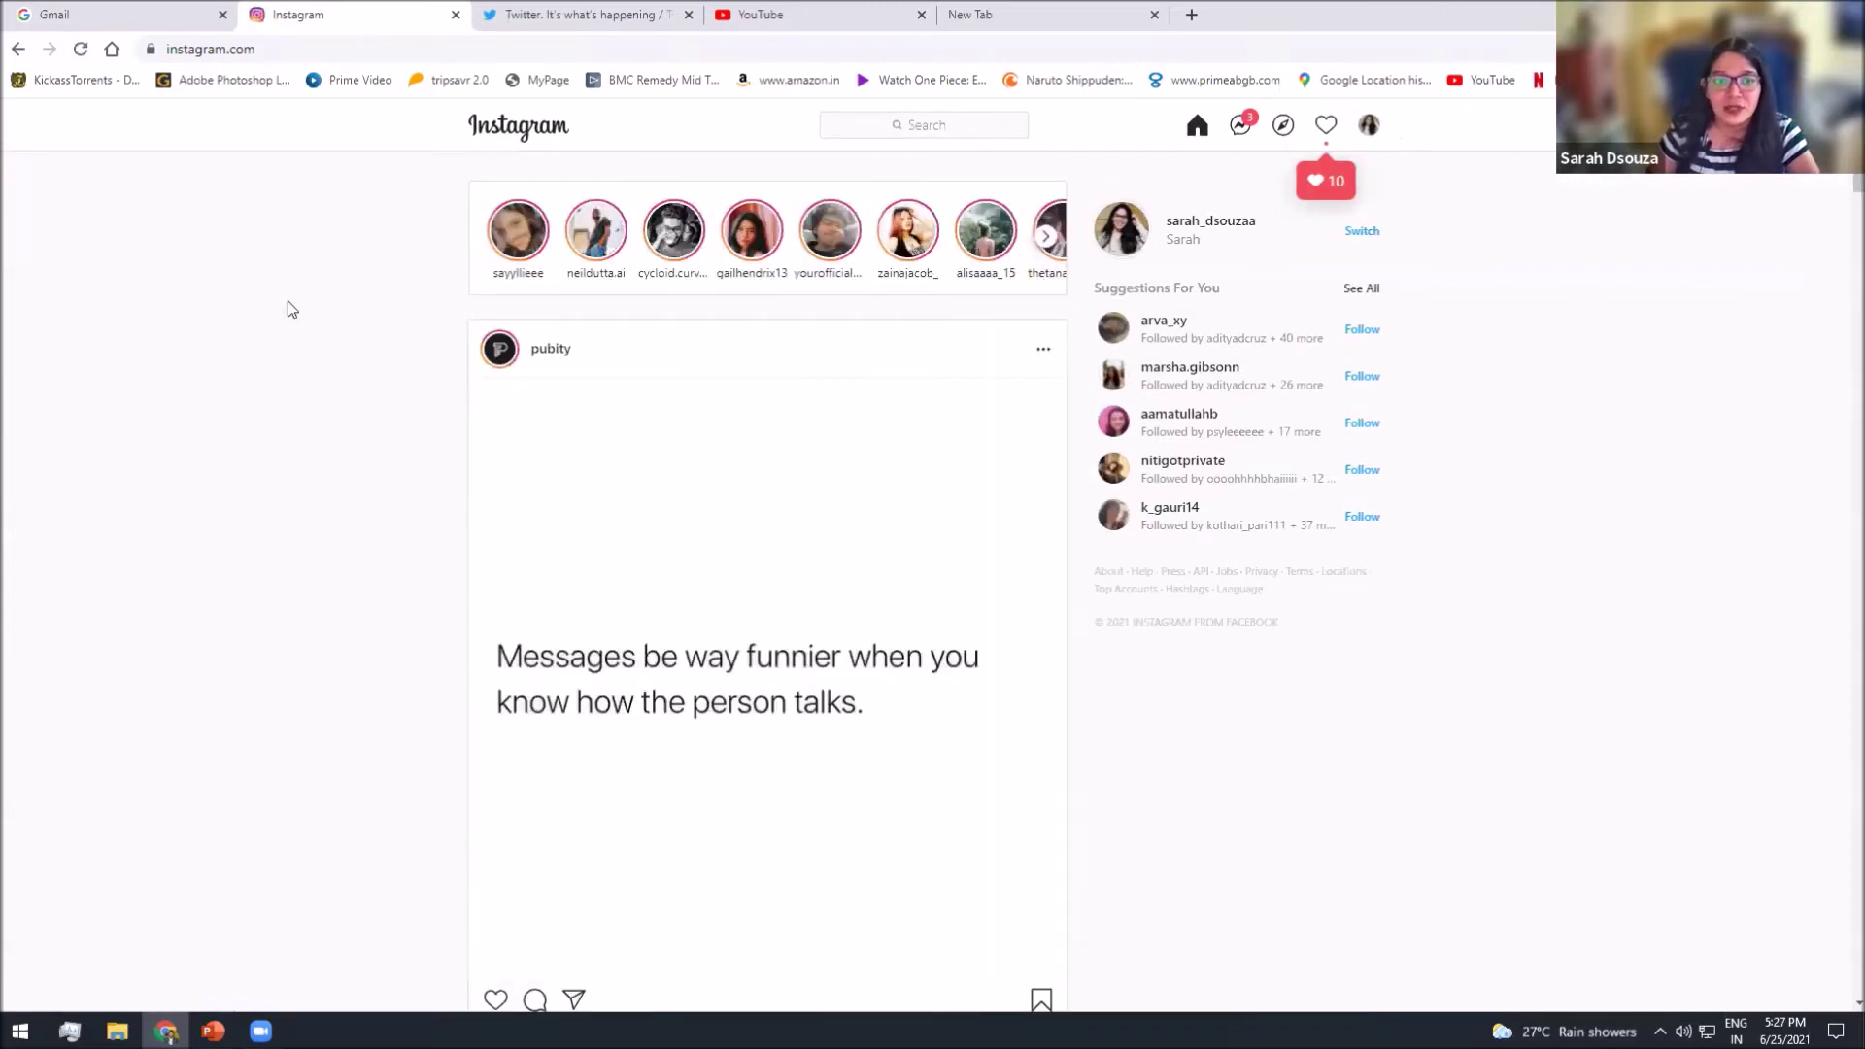
click(1370, 129)
click(1237, 172)
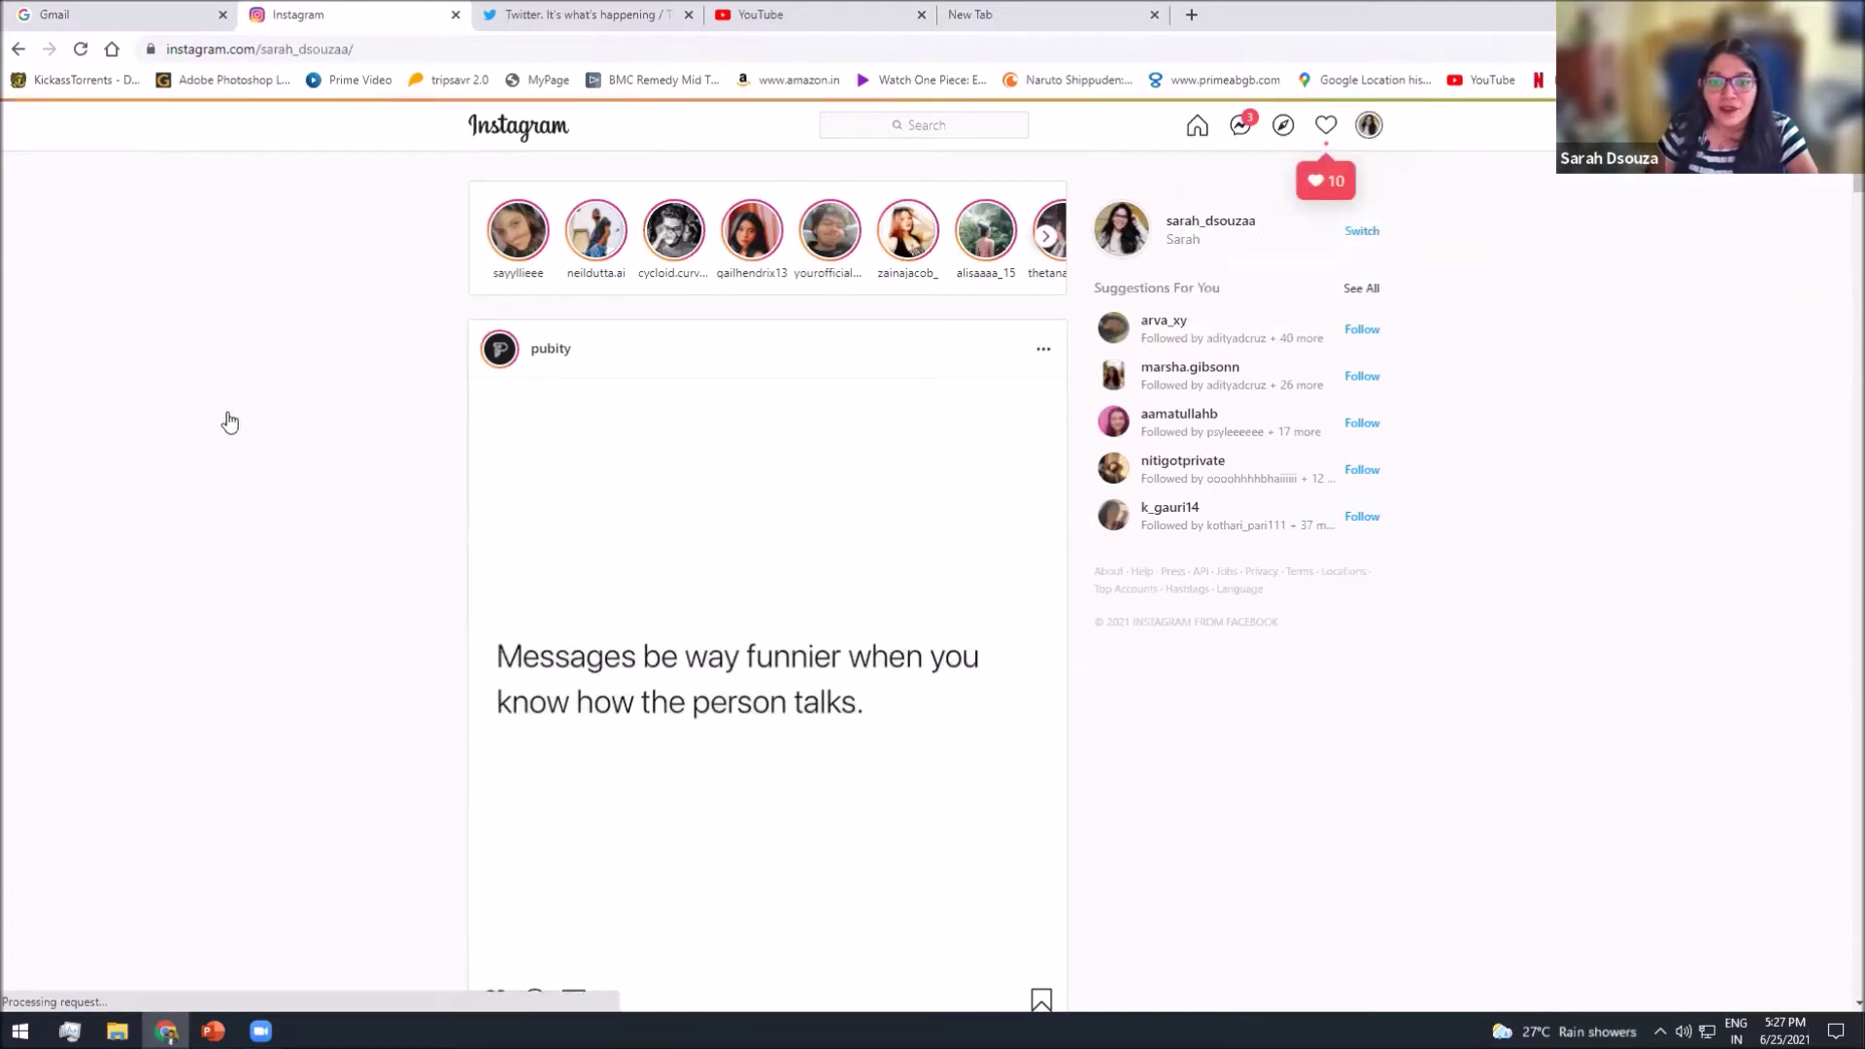
click(1081, 202)
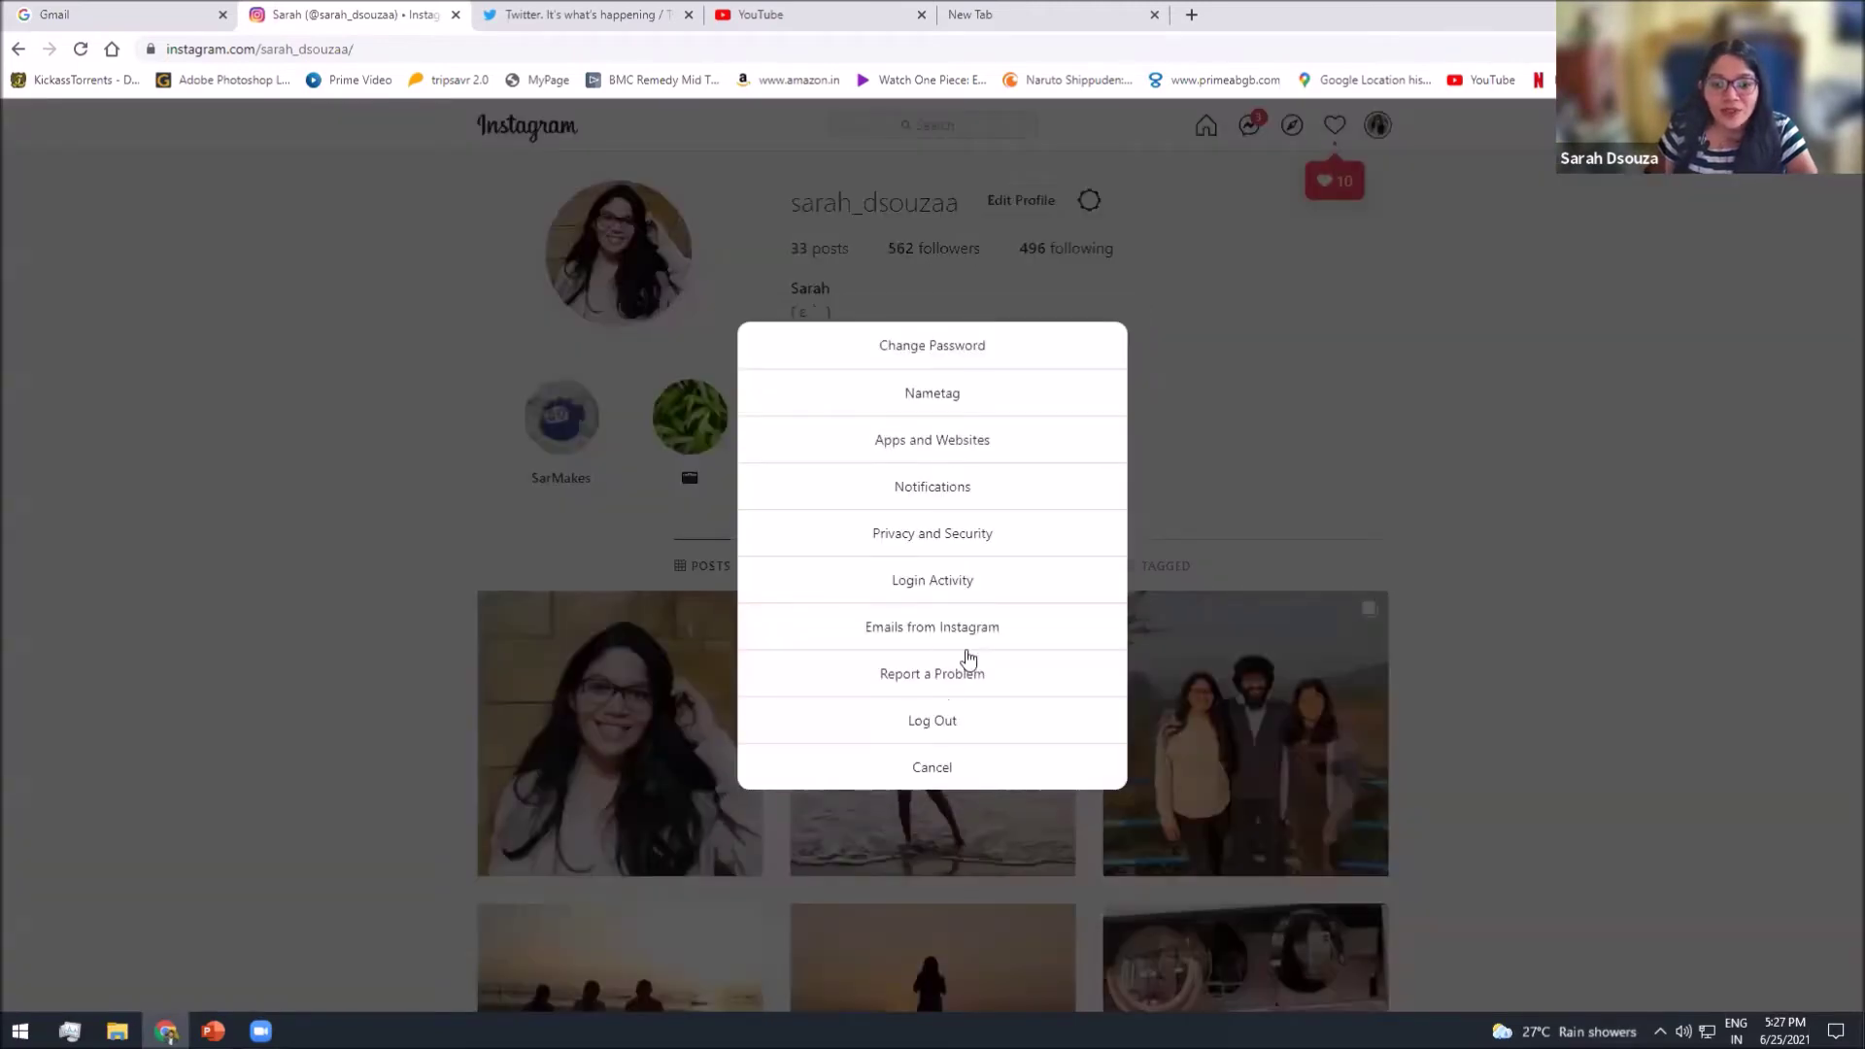
click(952, 547)
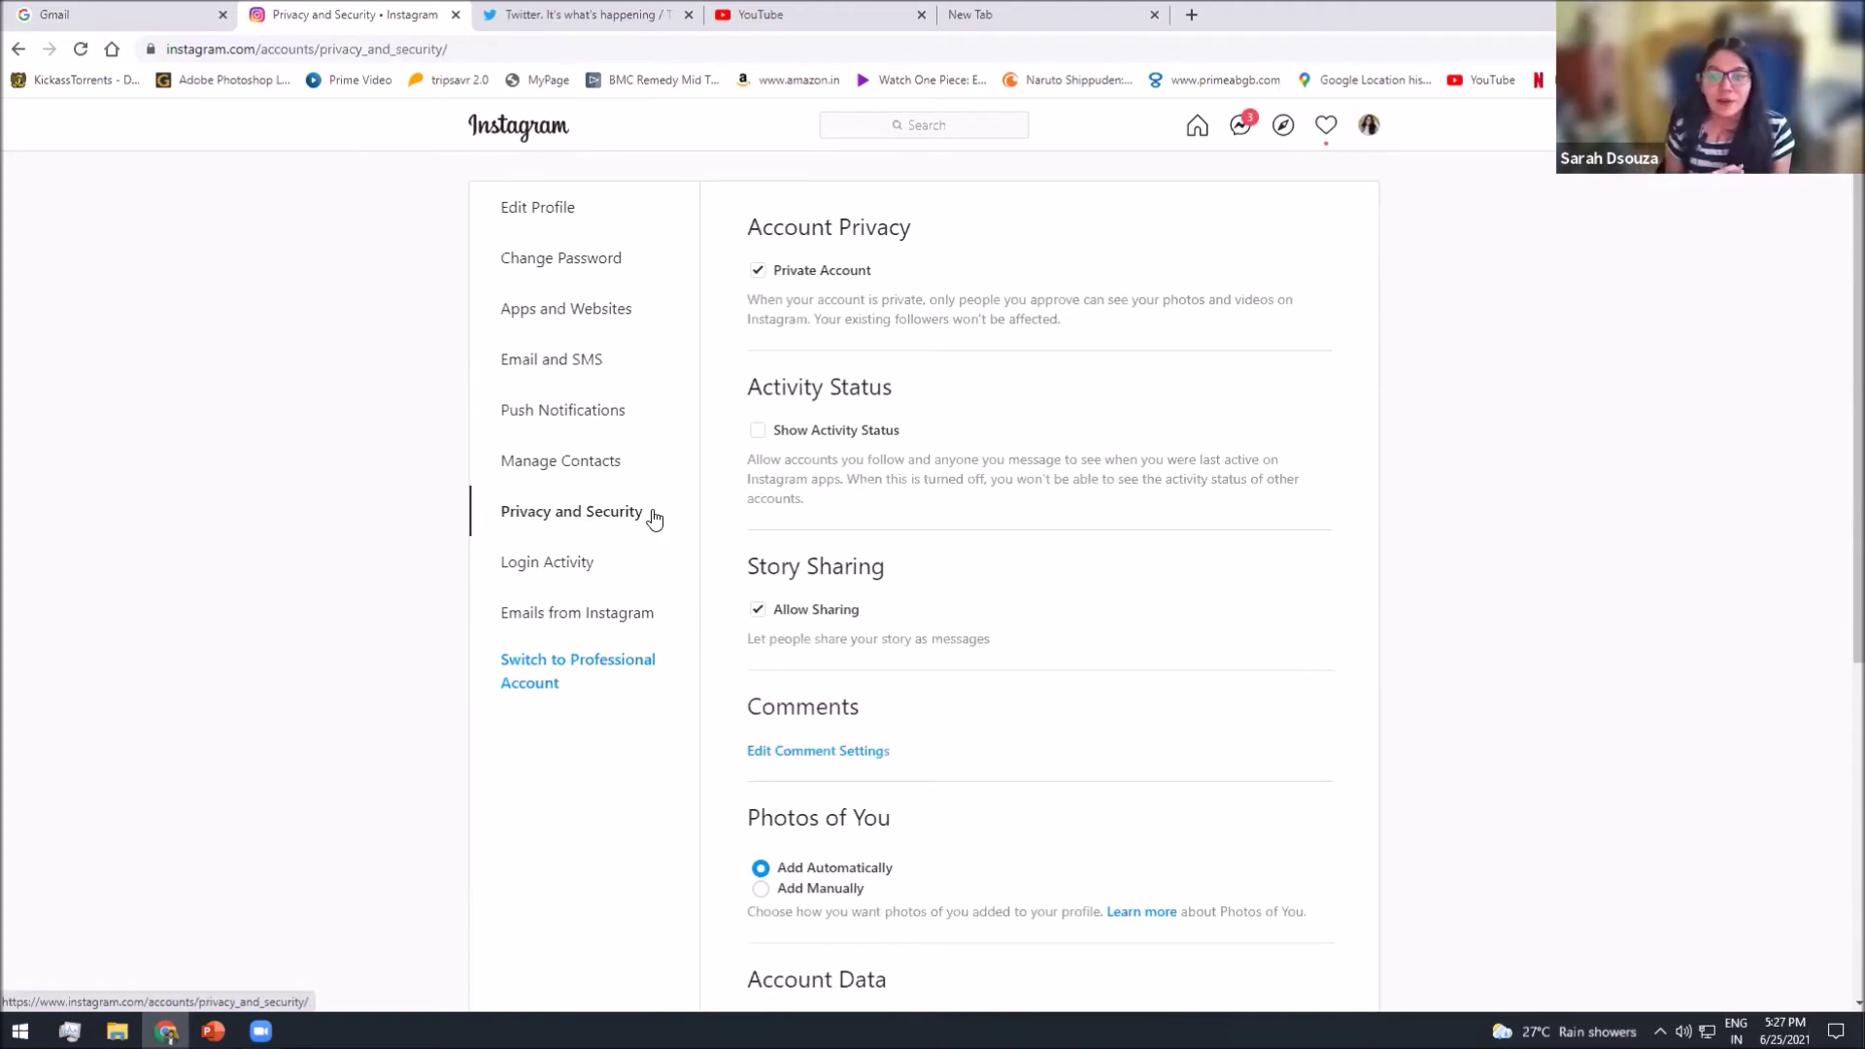
click(559, 671)
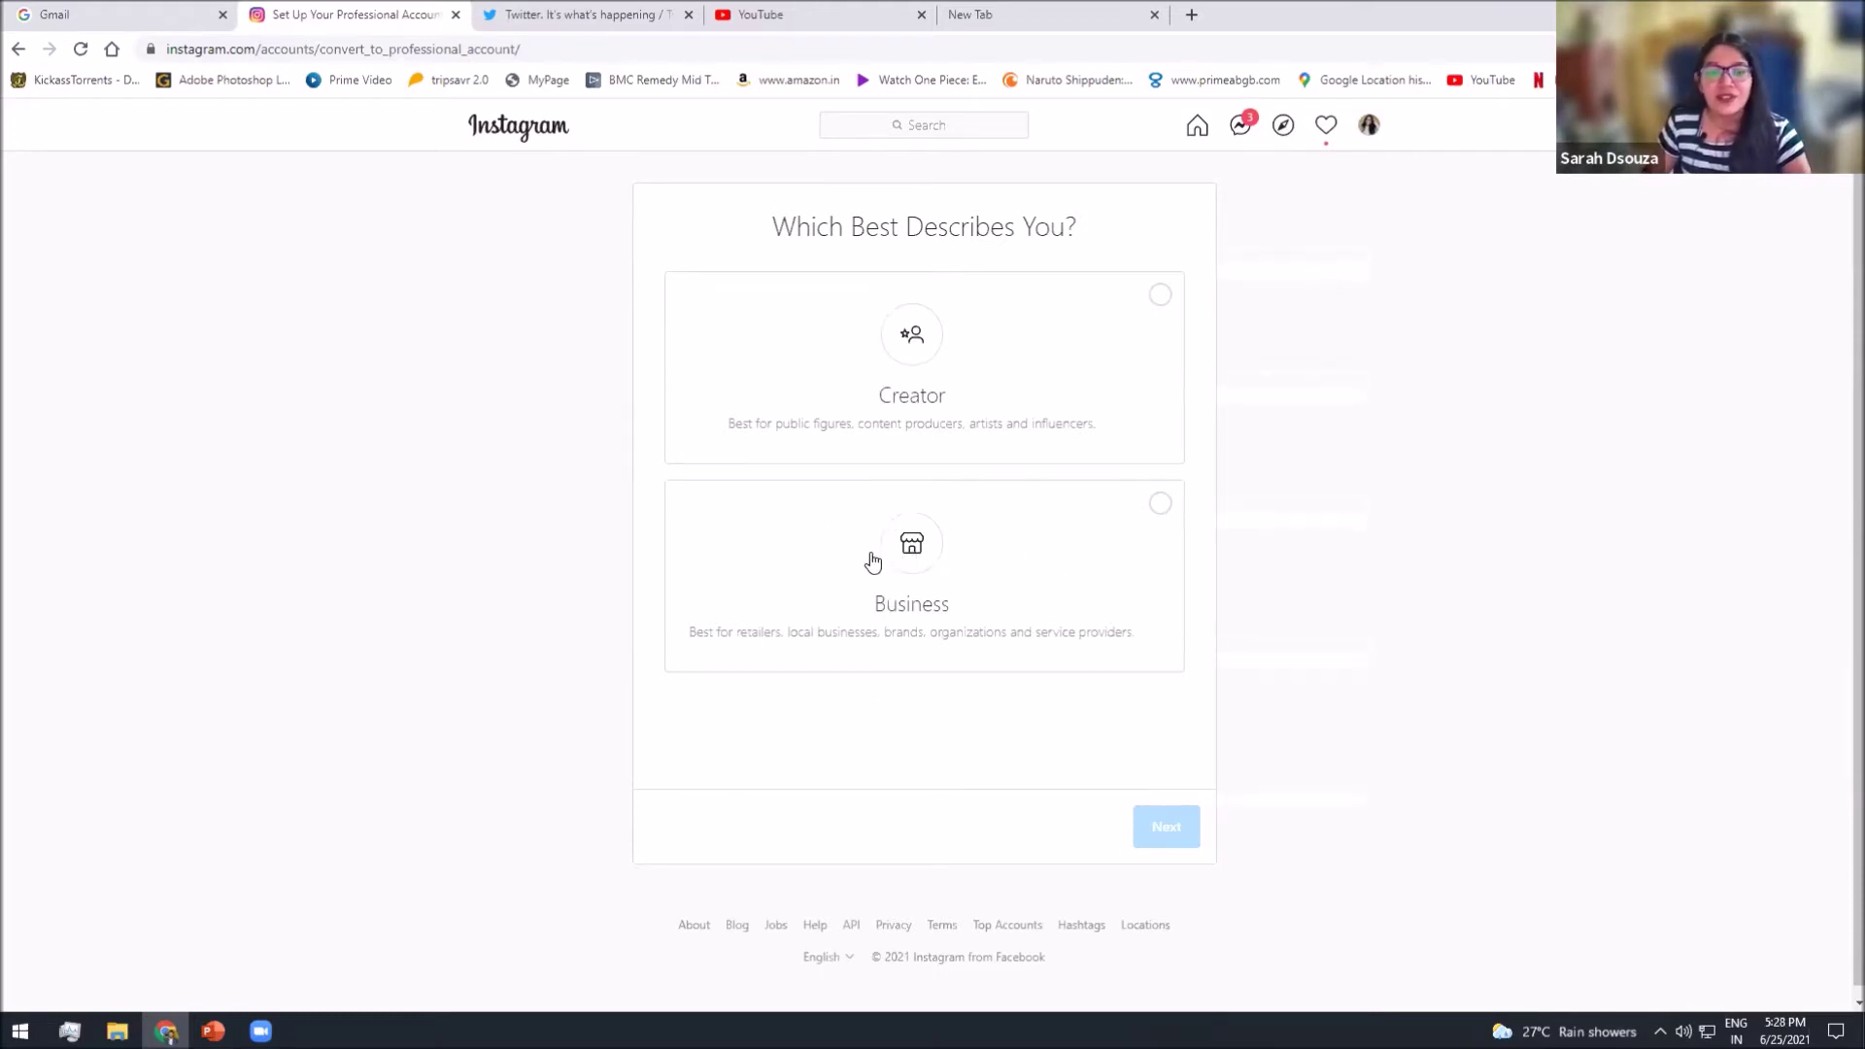
- Choose Business as the professional account type and continue to its overview
click(910, 545)
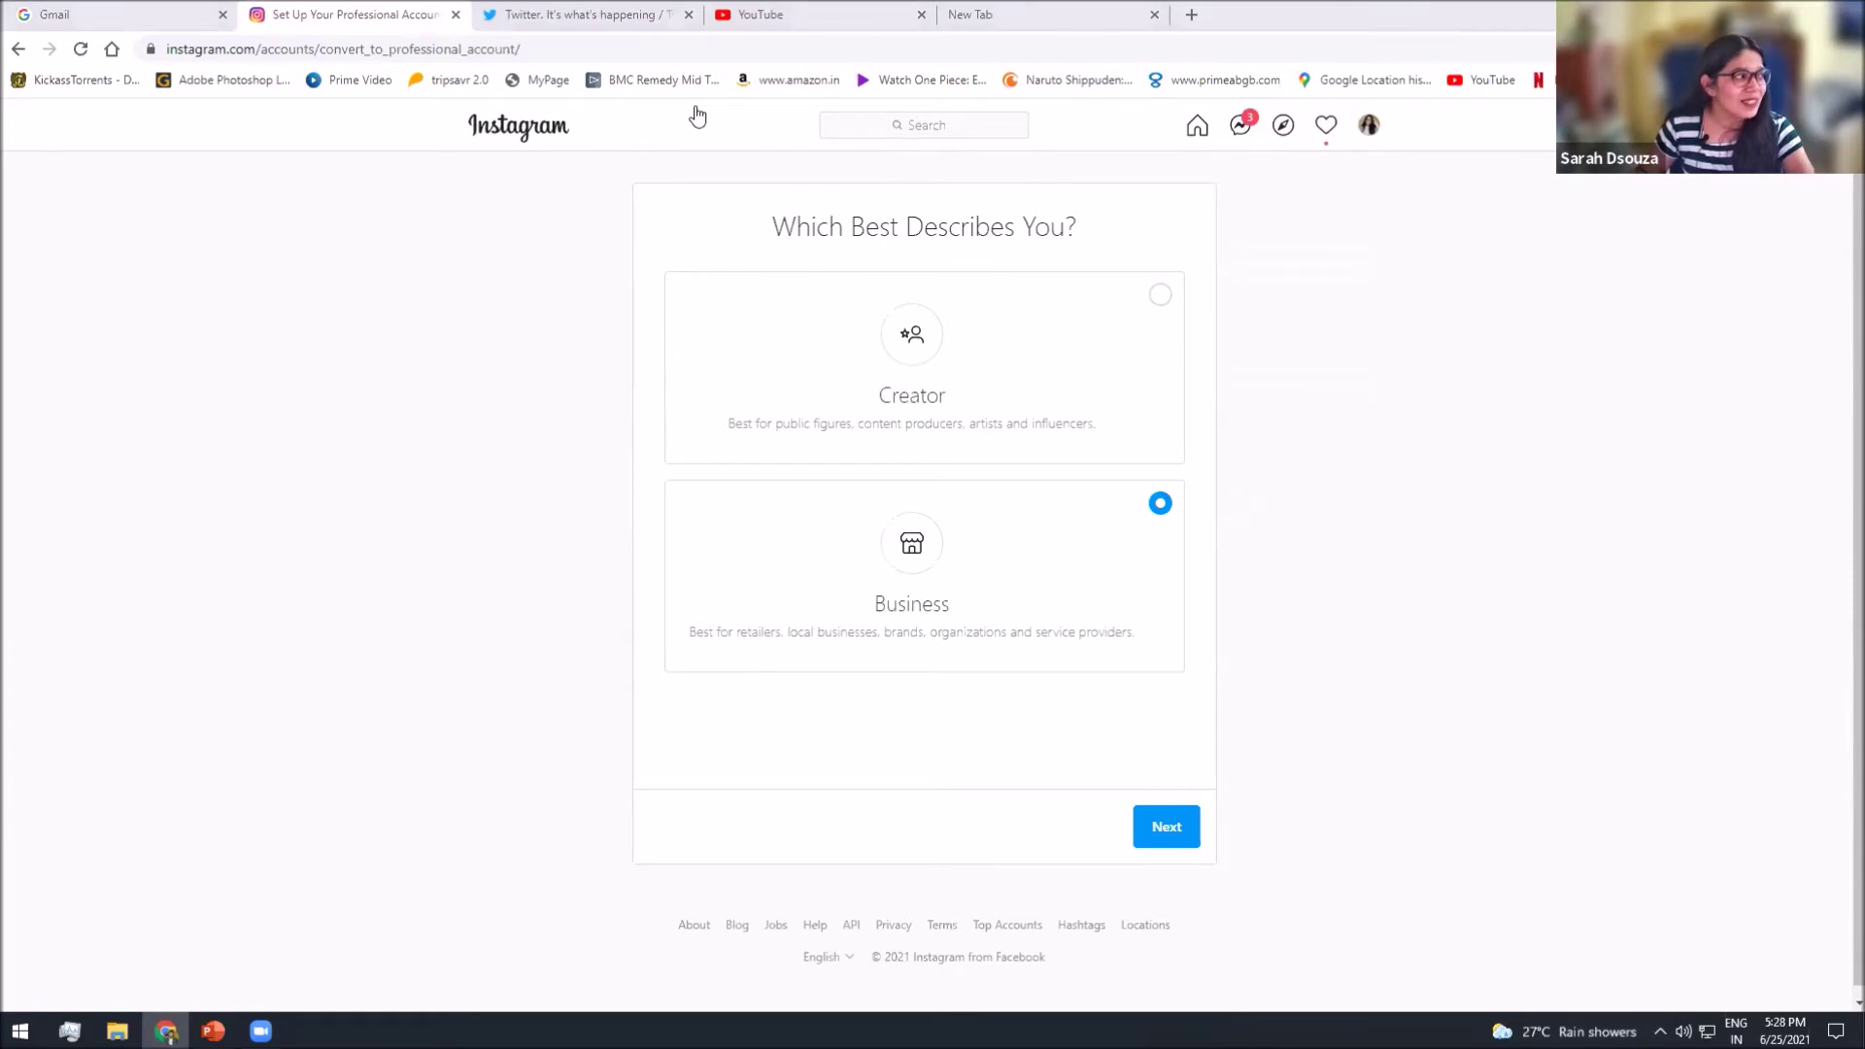
click(1171, 826)
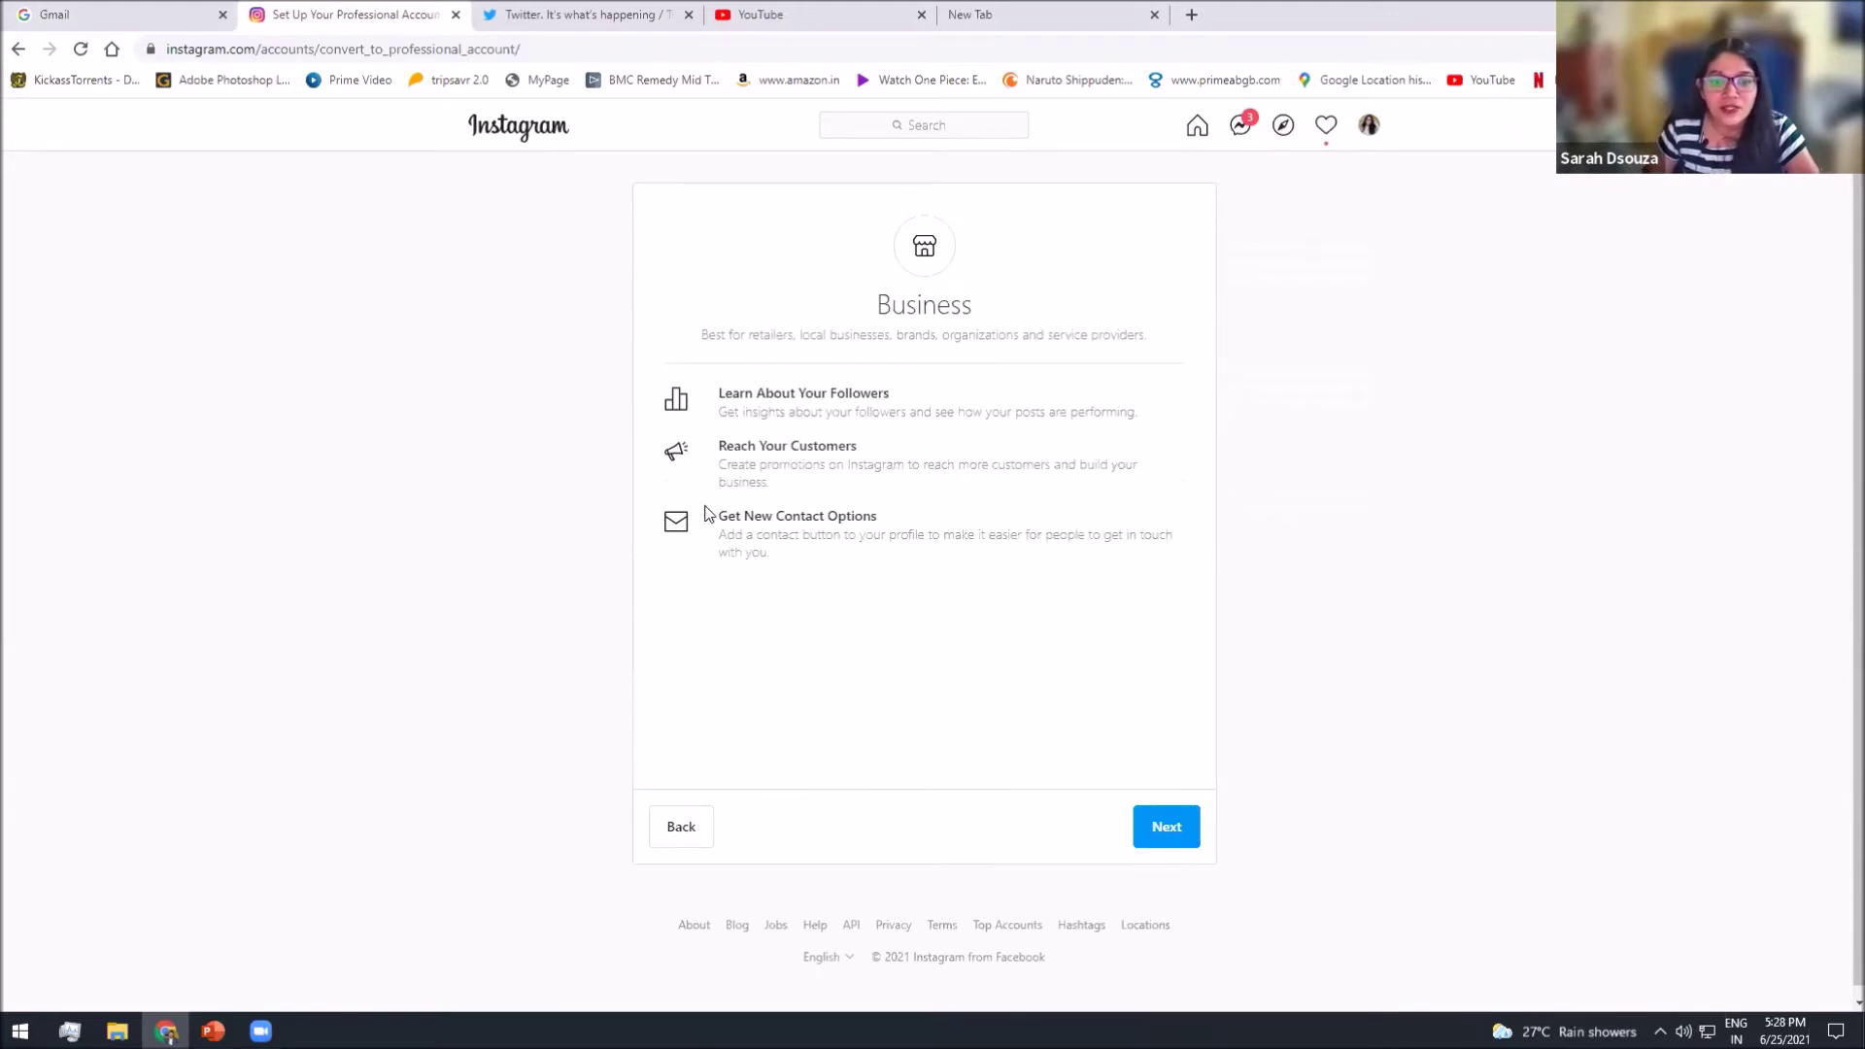
- Pick Artist as the business category and confirm switching to a business account
click(1166, 827)
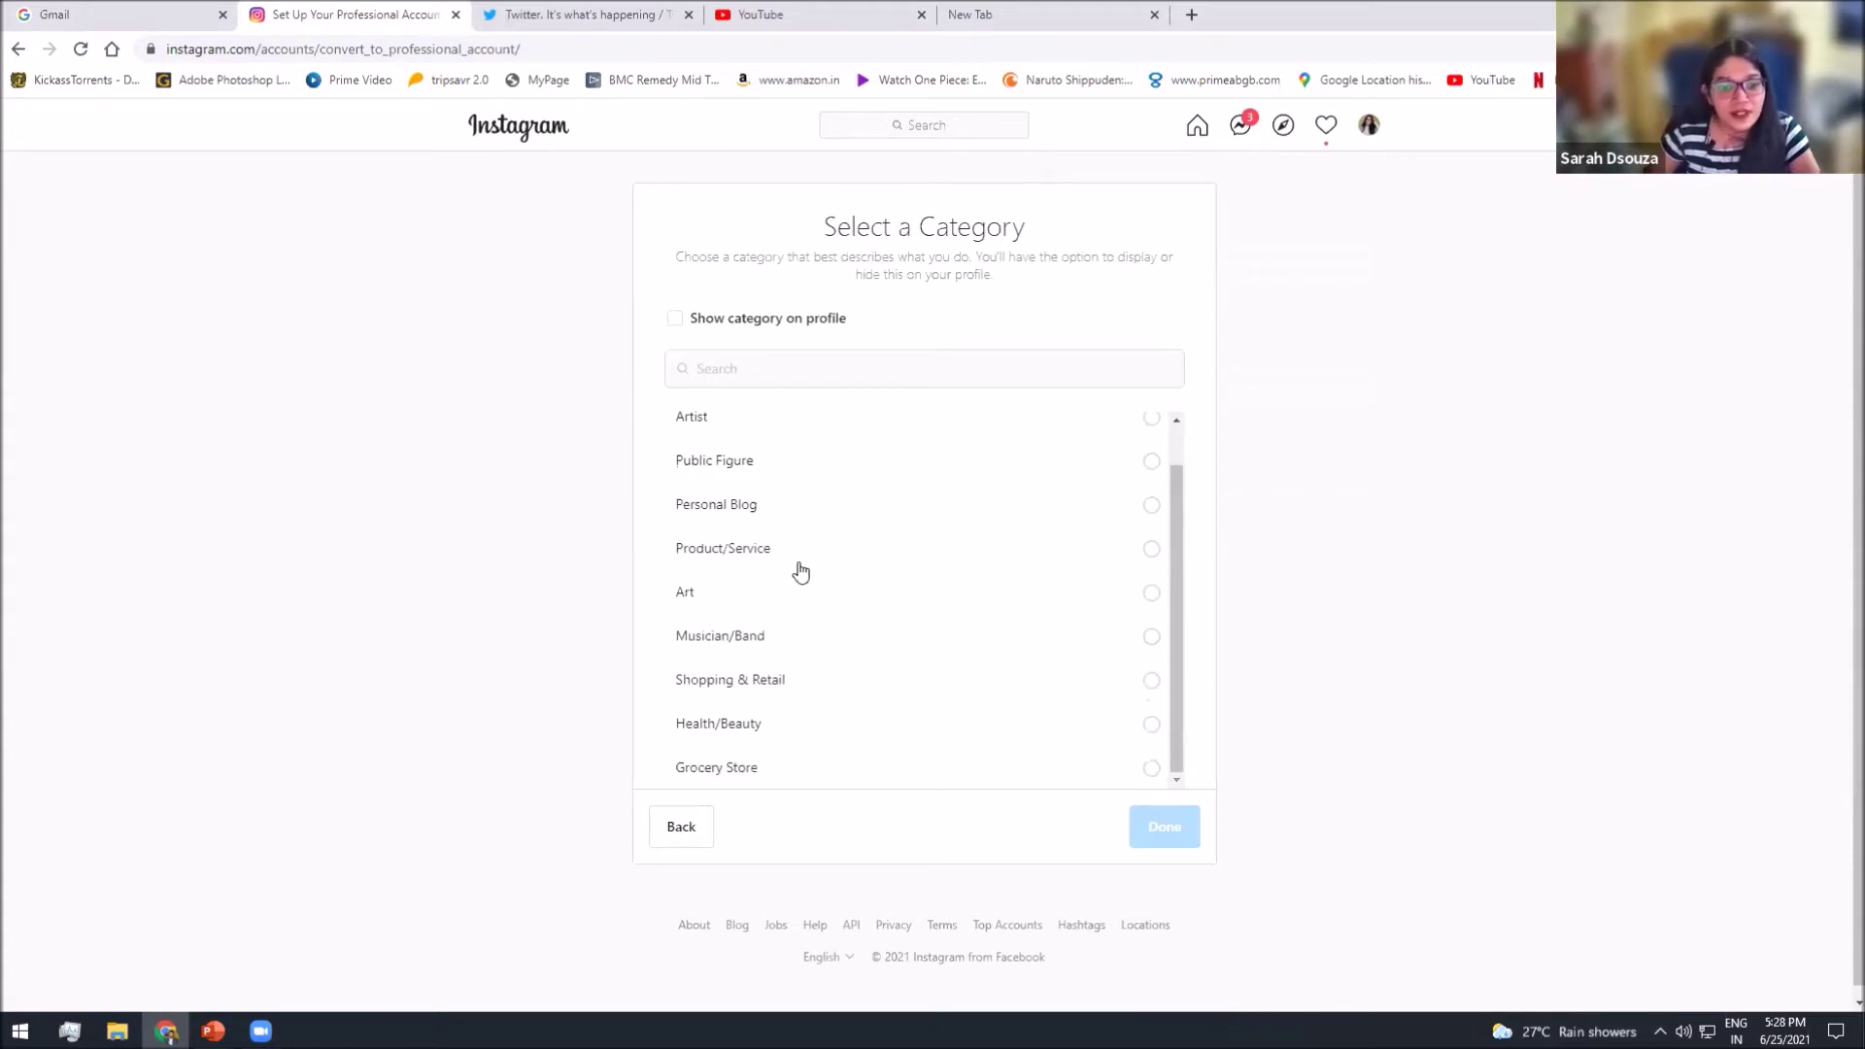
scroll(768, 568, down, 1)
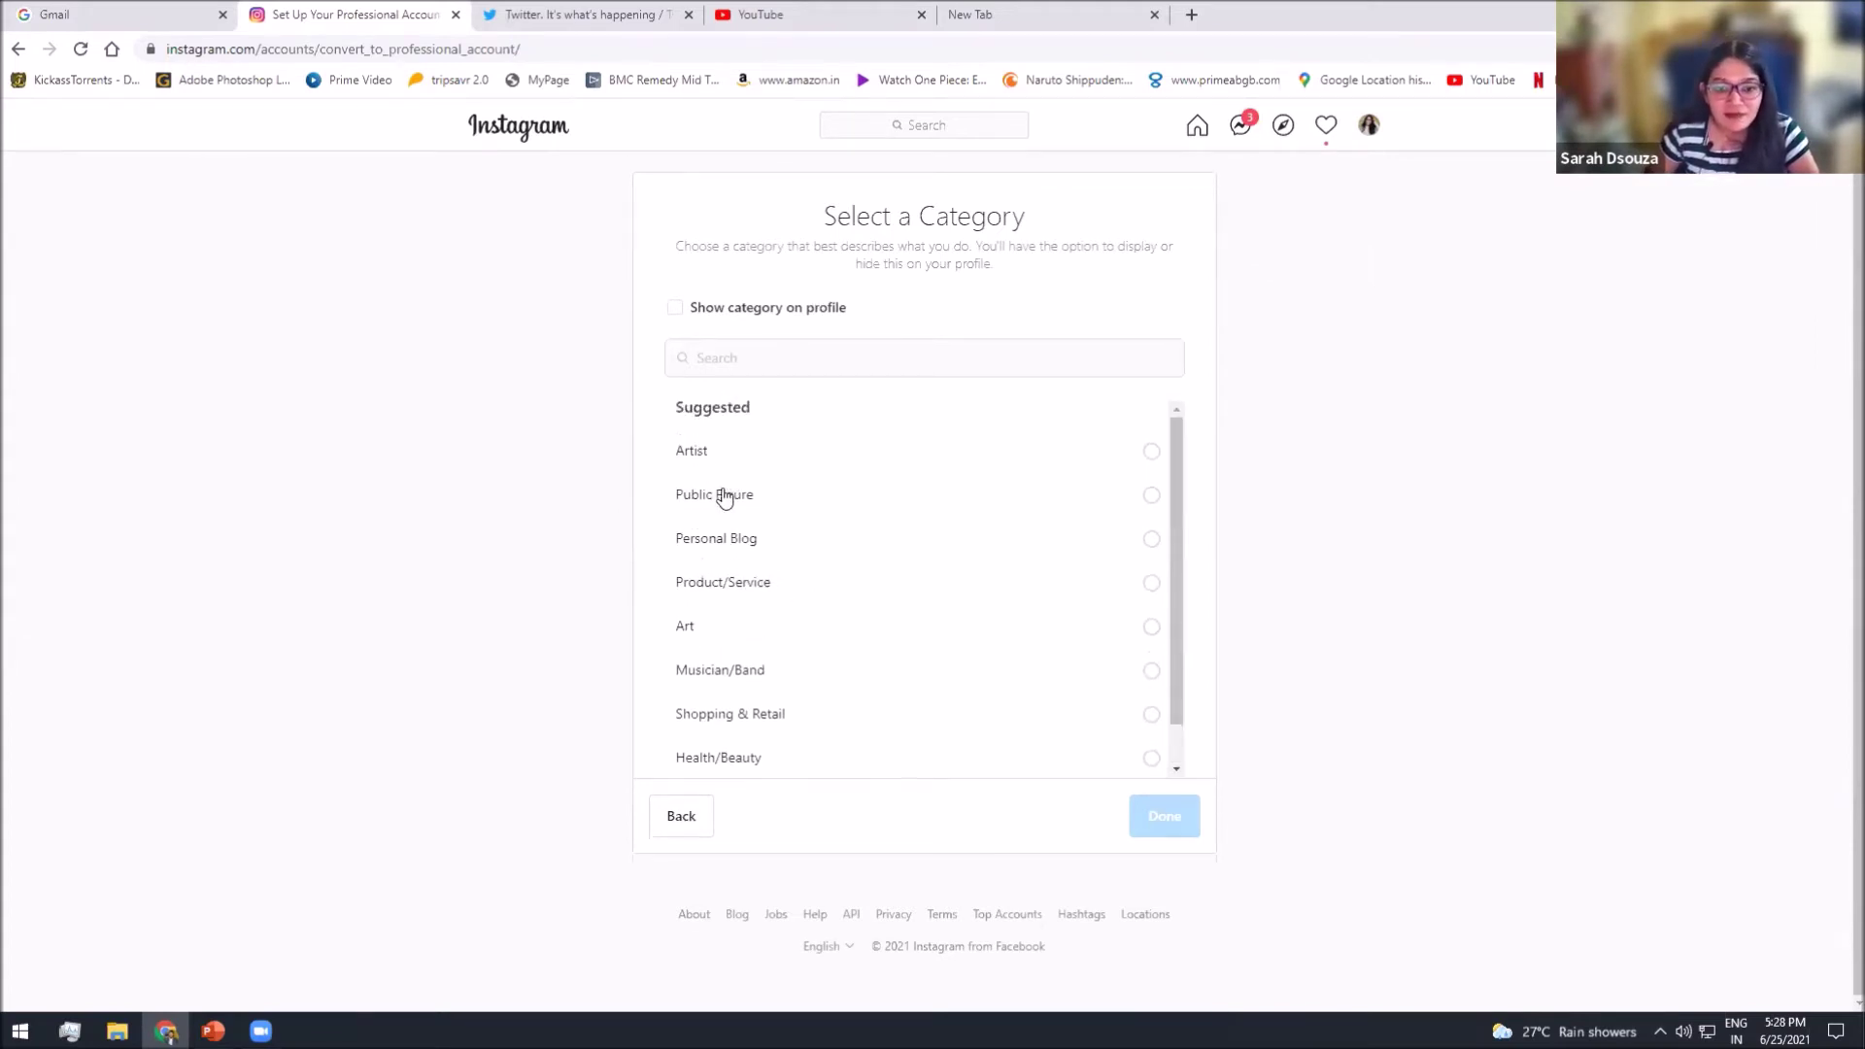
click(700, 453)
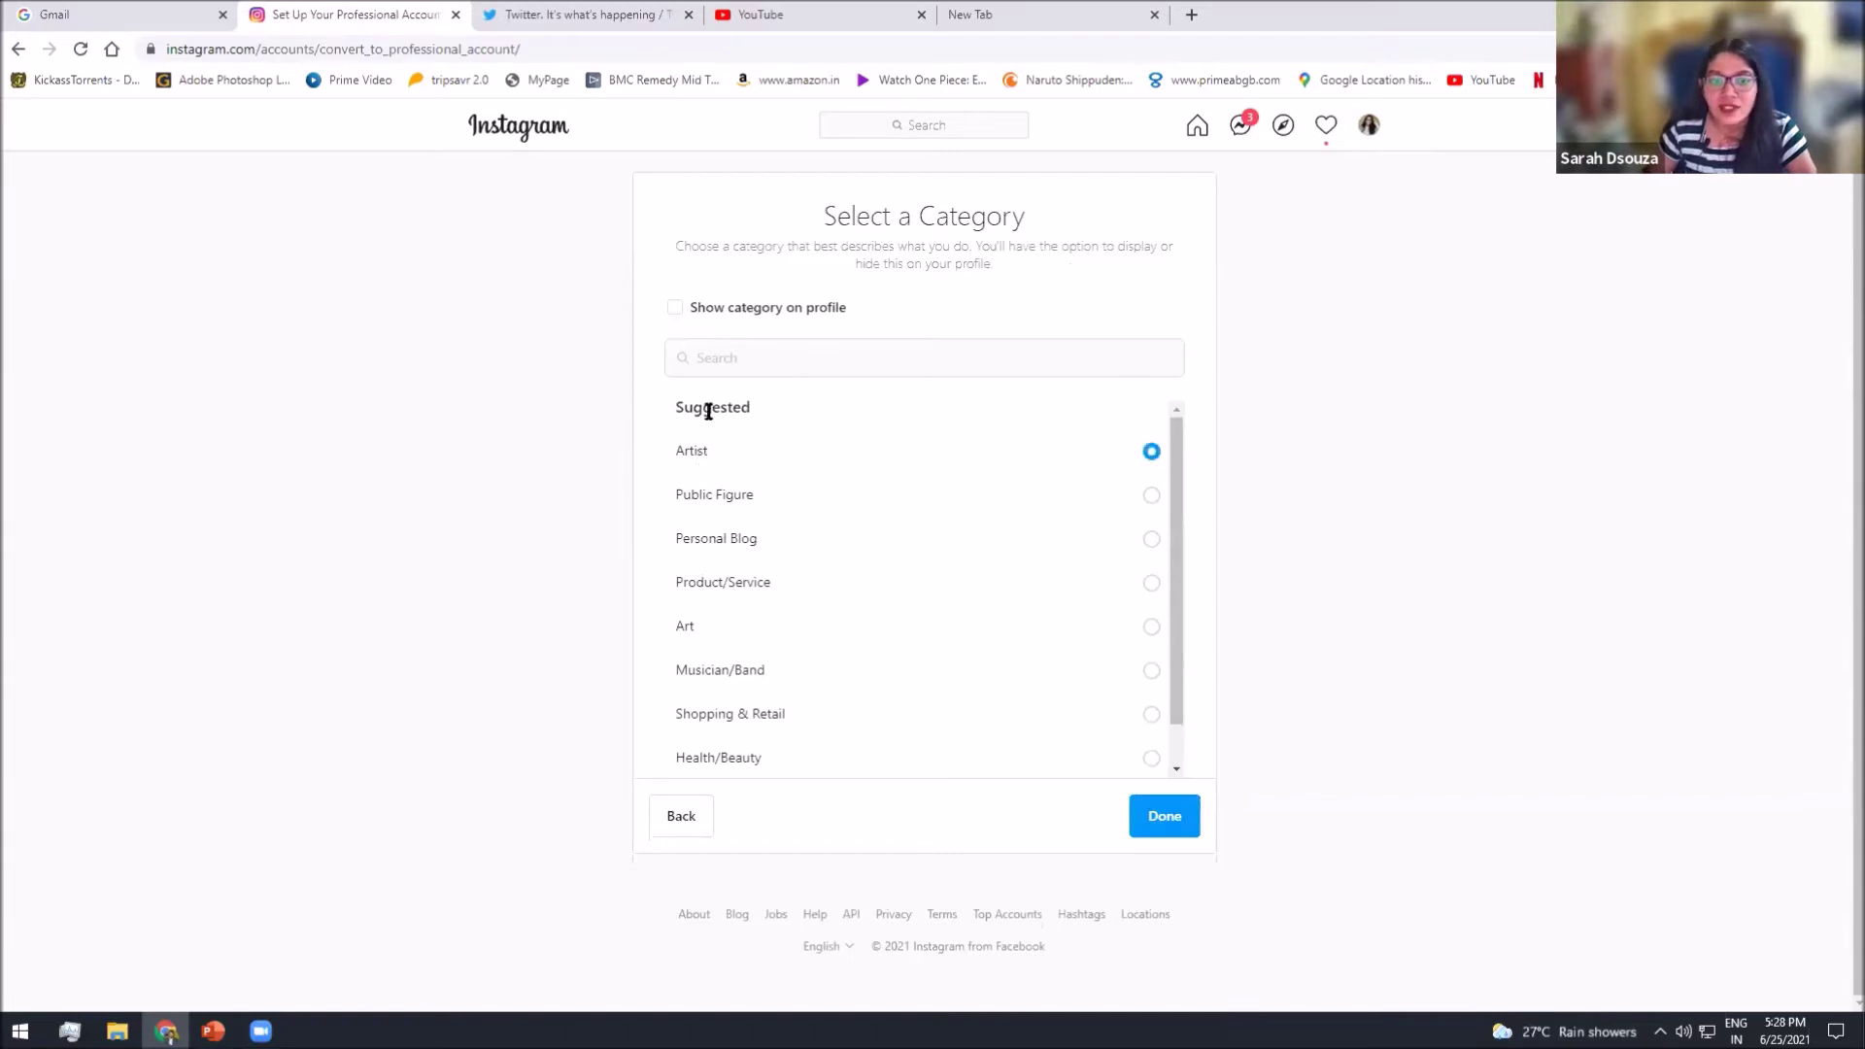
click(1164, 821)
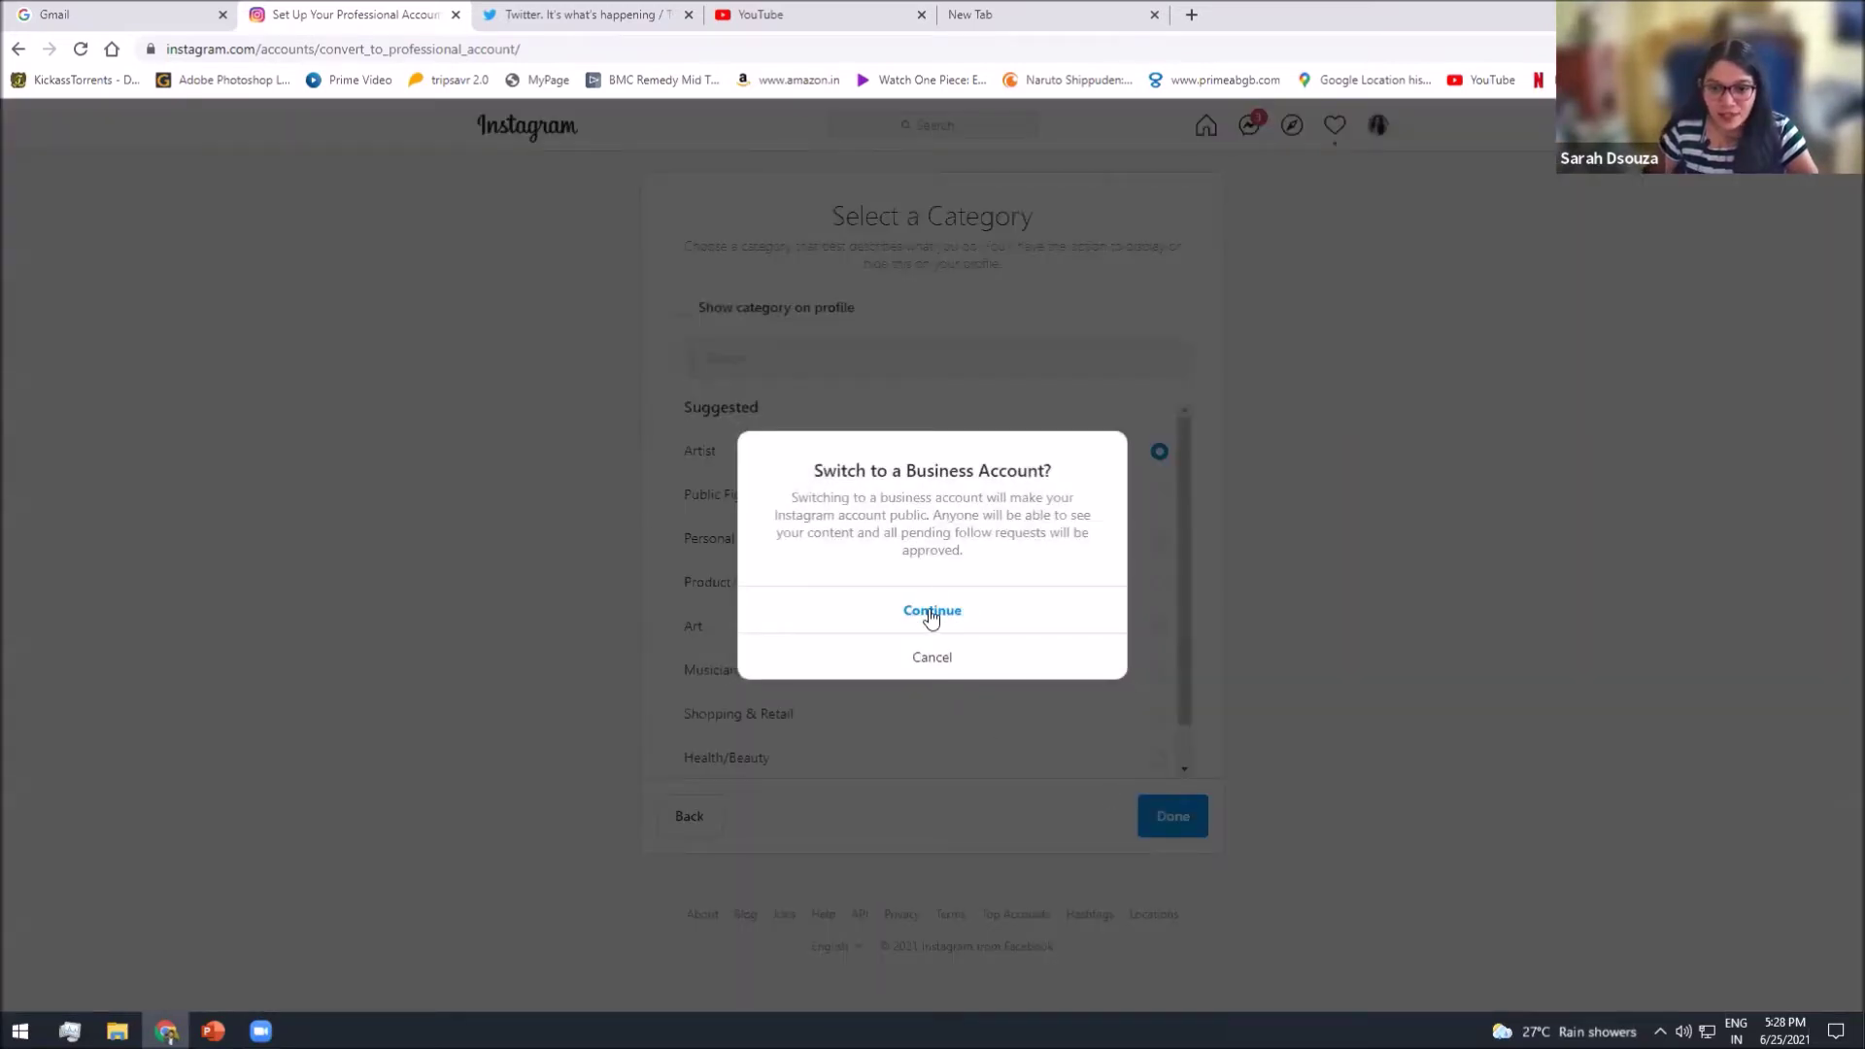
click(932, 612)
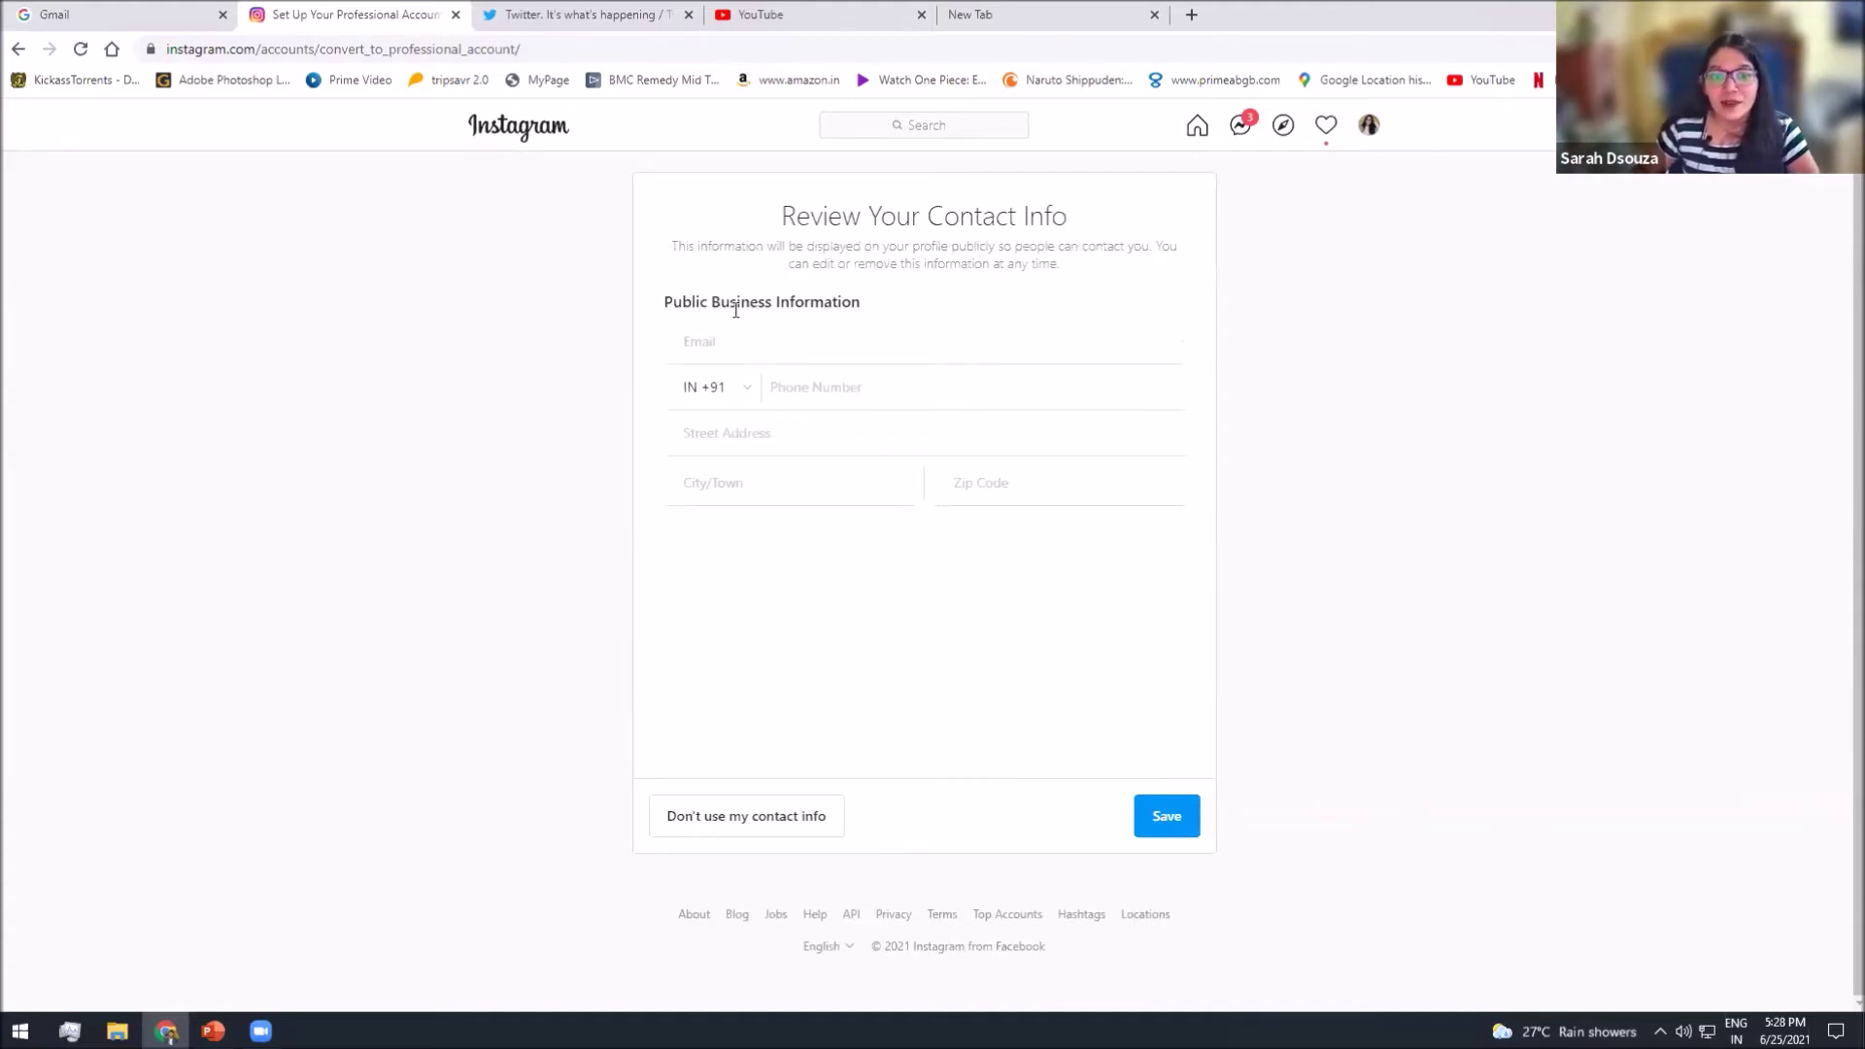
click(844, 391)
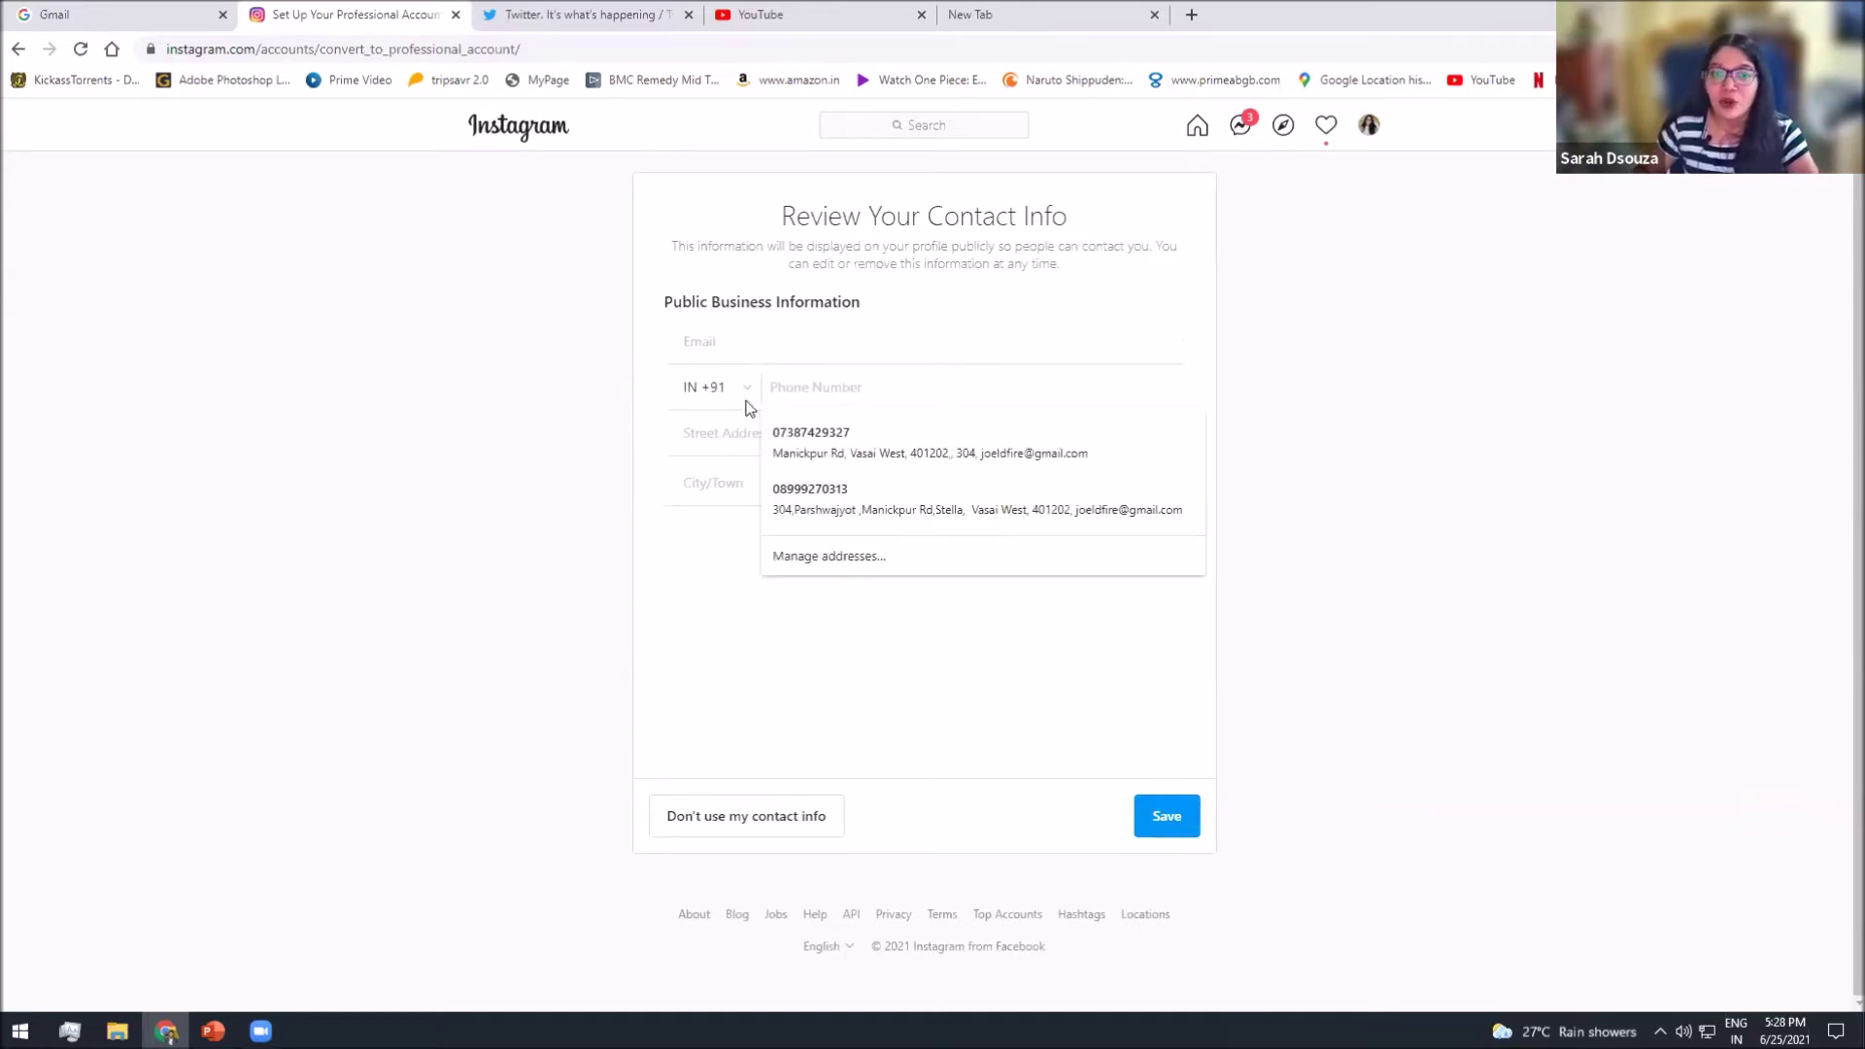
click(686, 431)
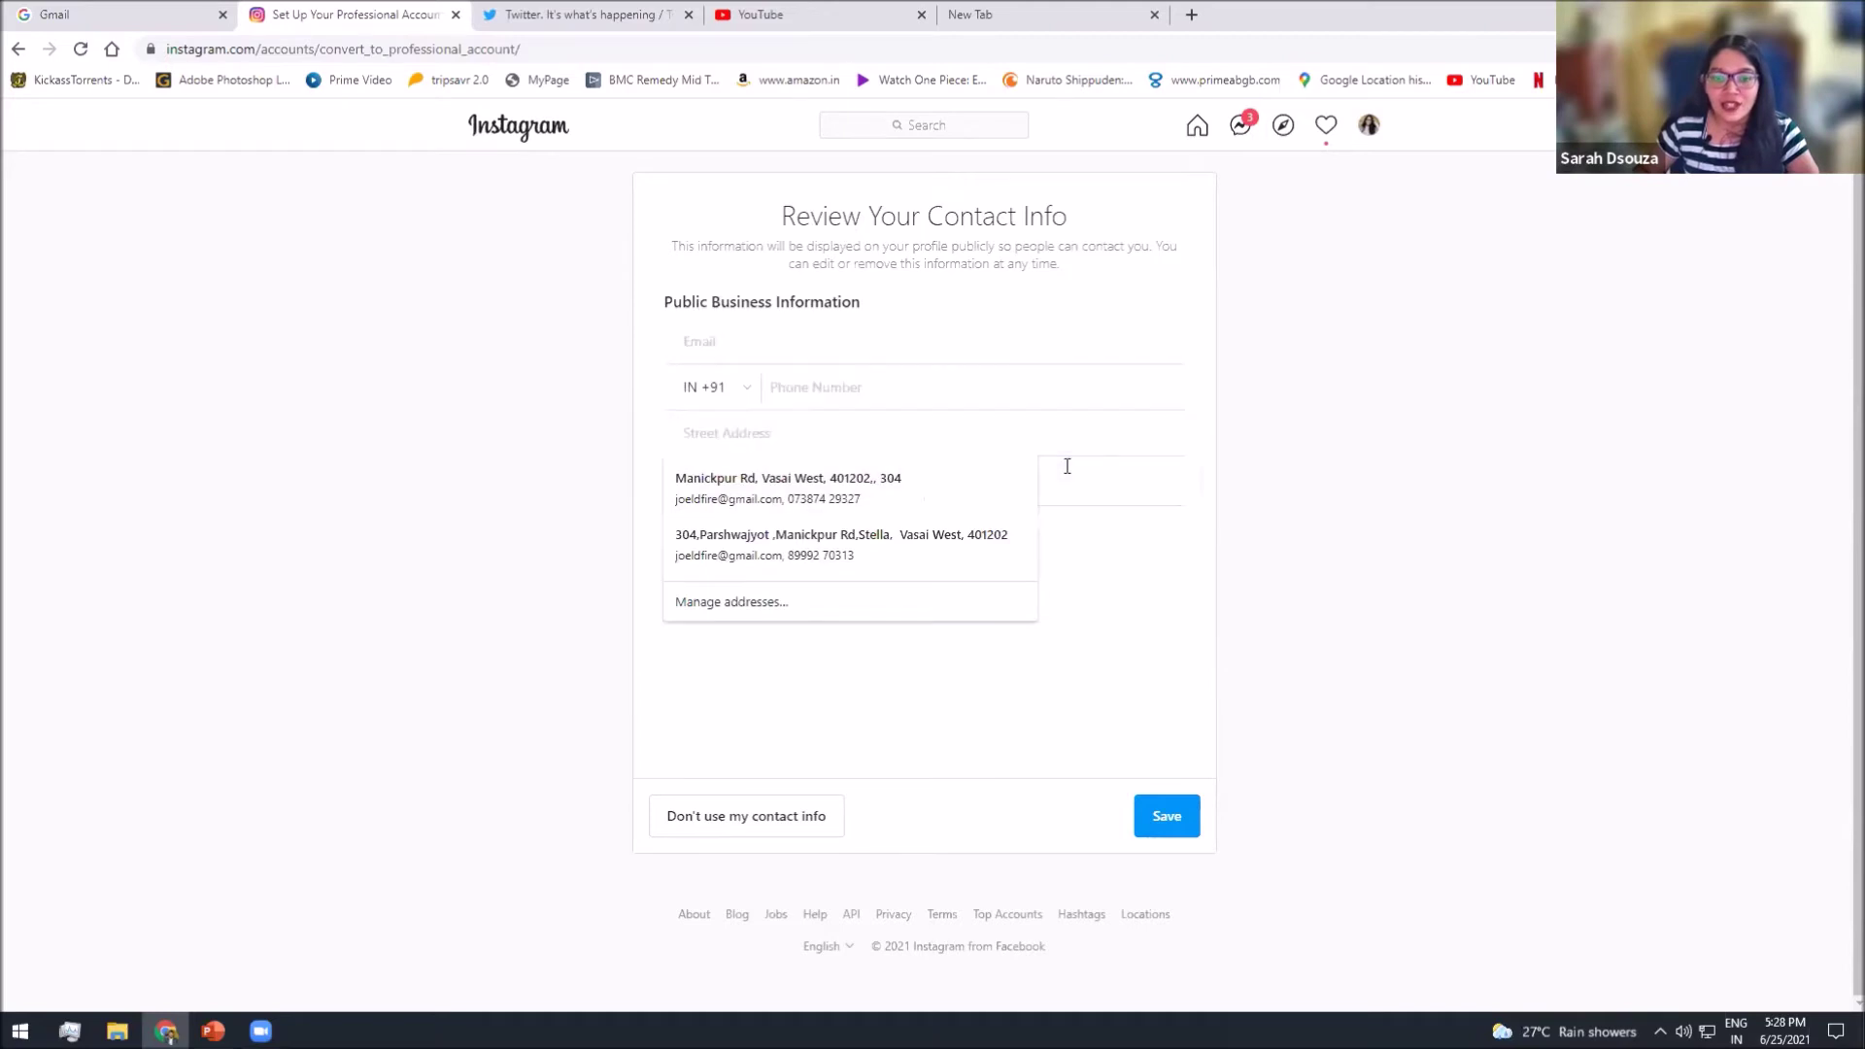
click(1138, 616)
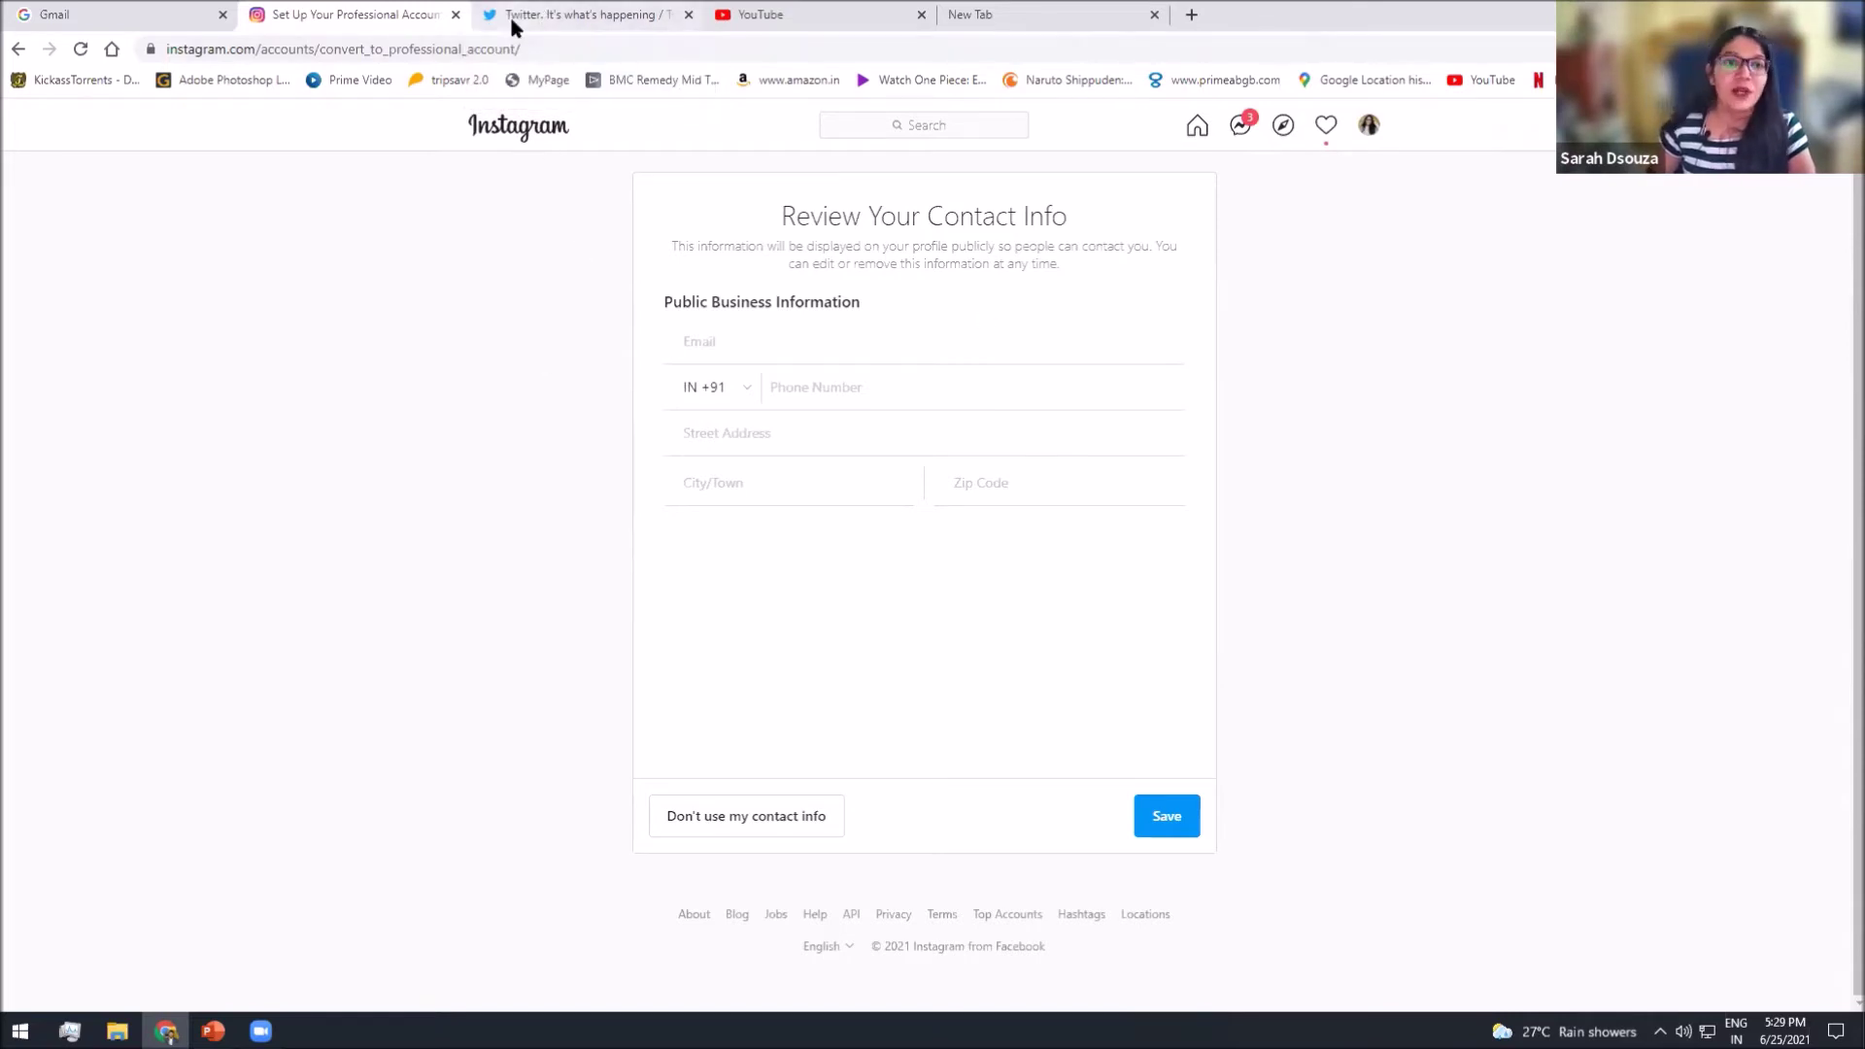
- Start a Twitter account and fill in the user's first name and phone number
click(510, 15)
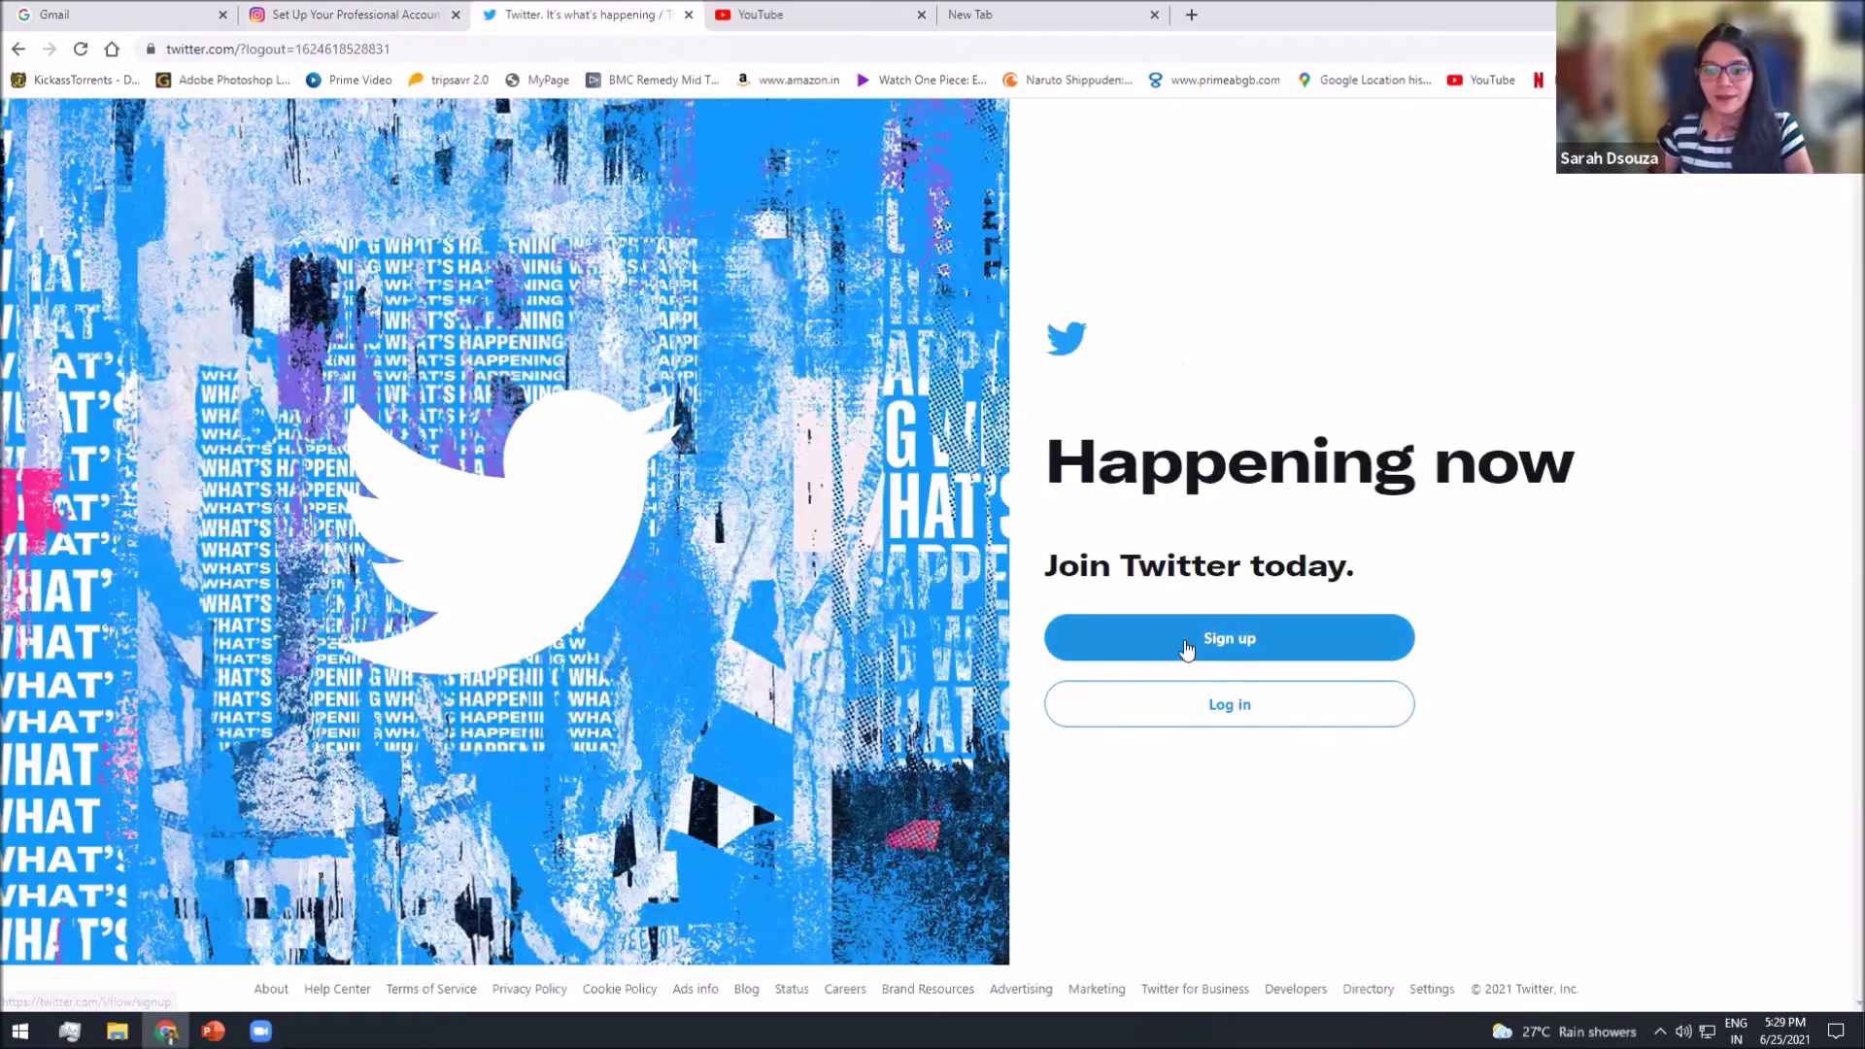
click(1185, 639)
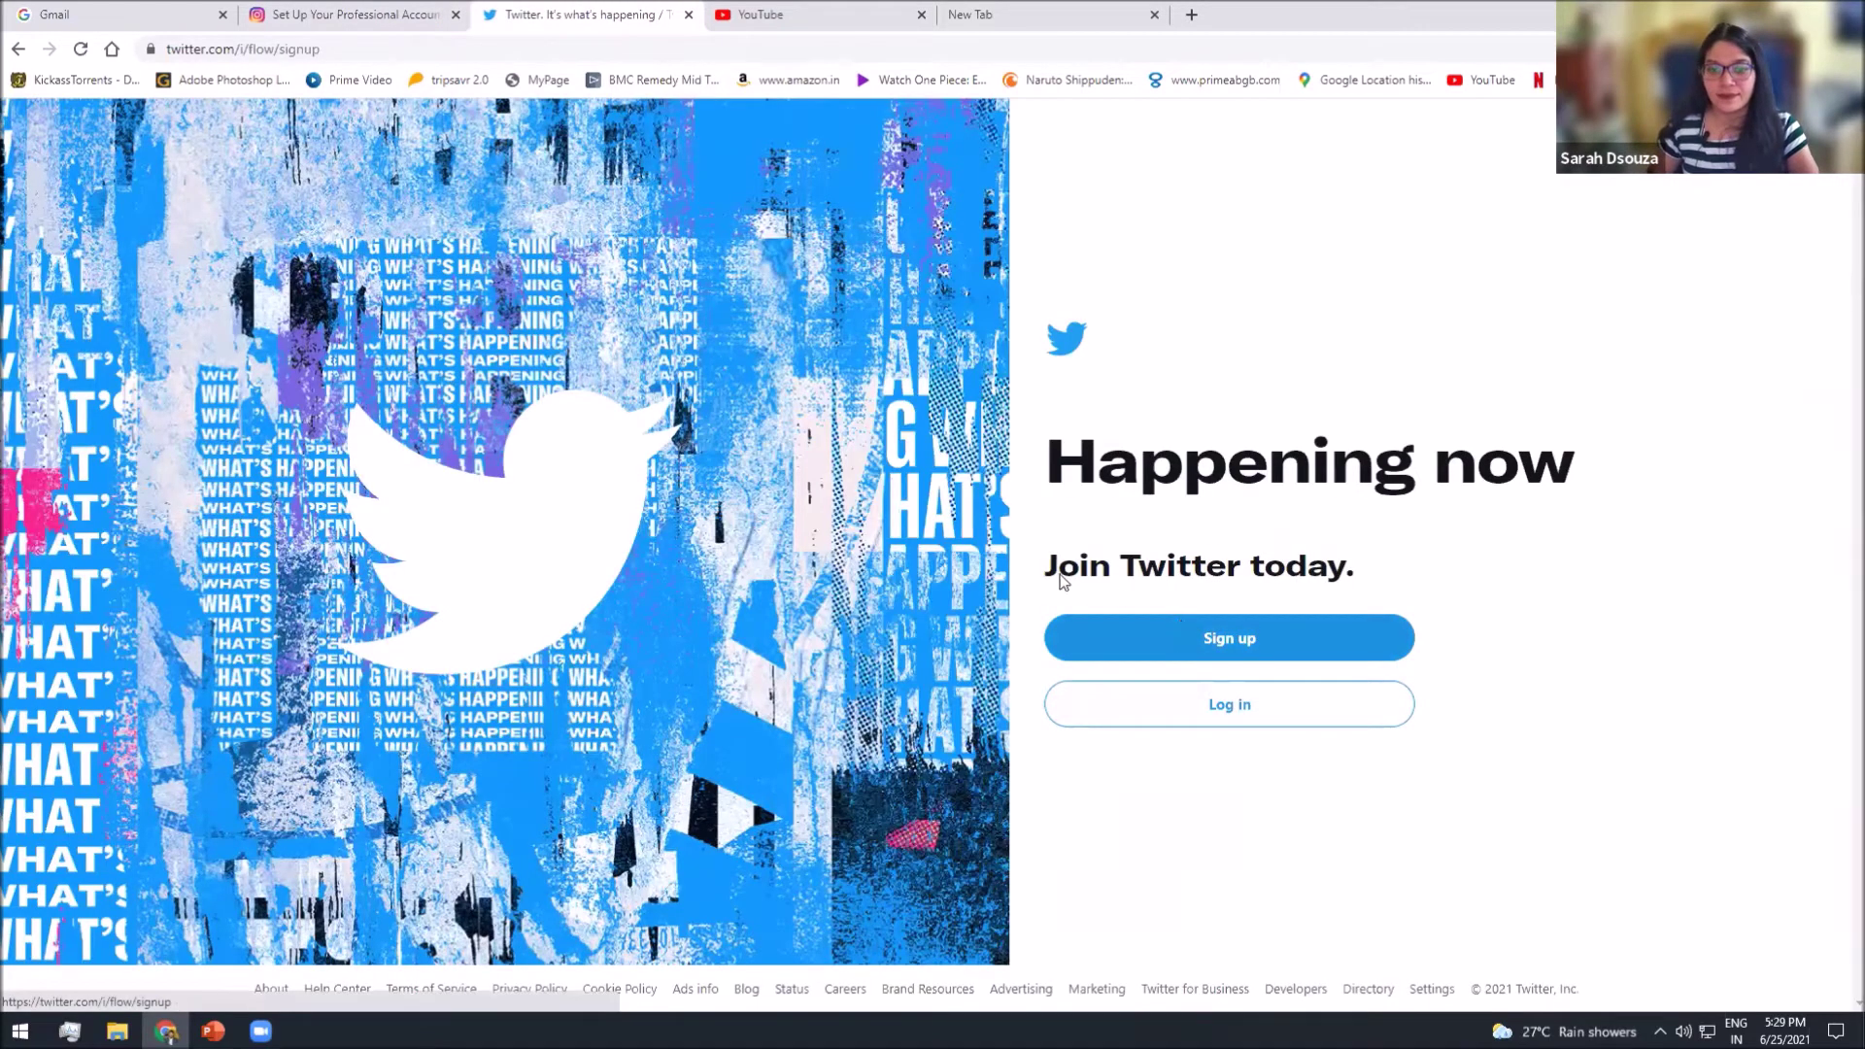
text(Sa)
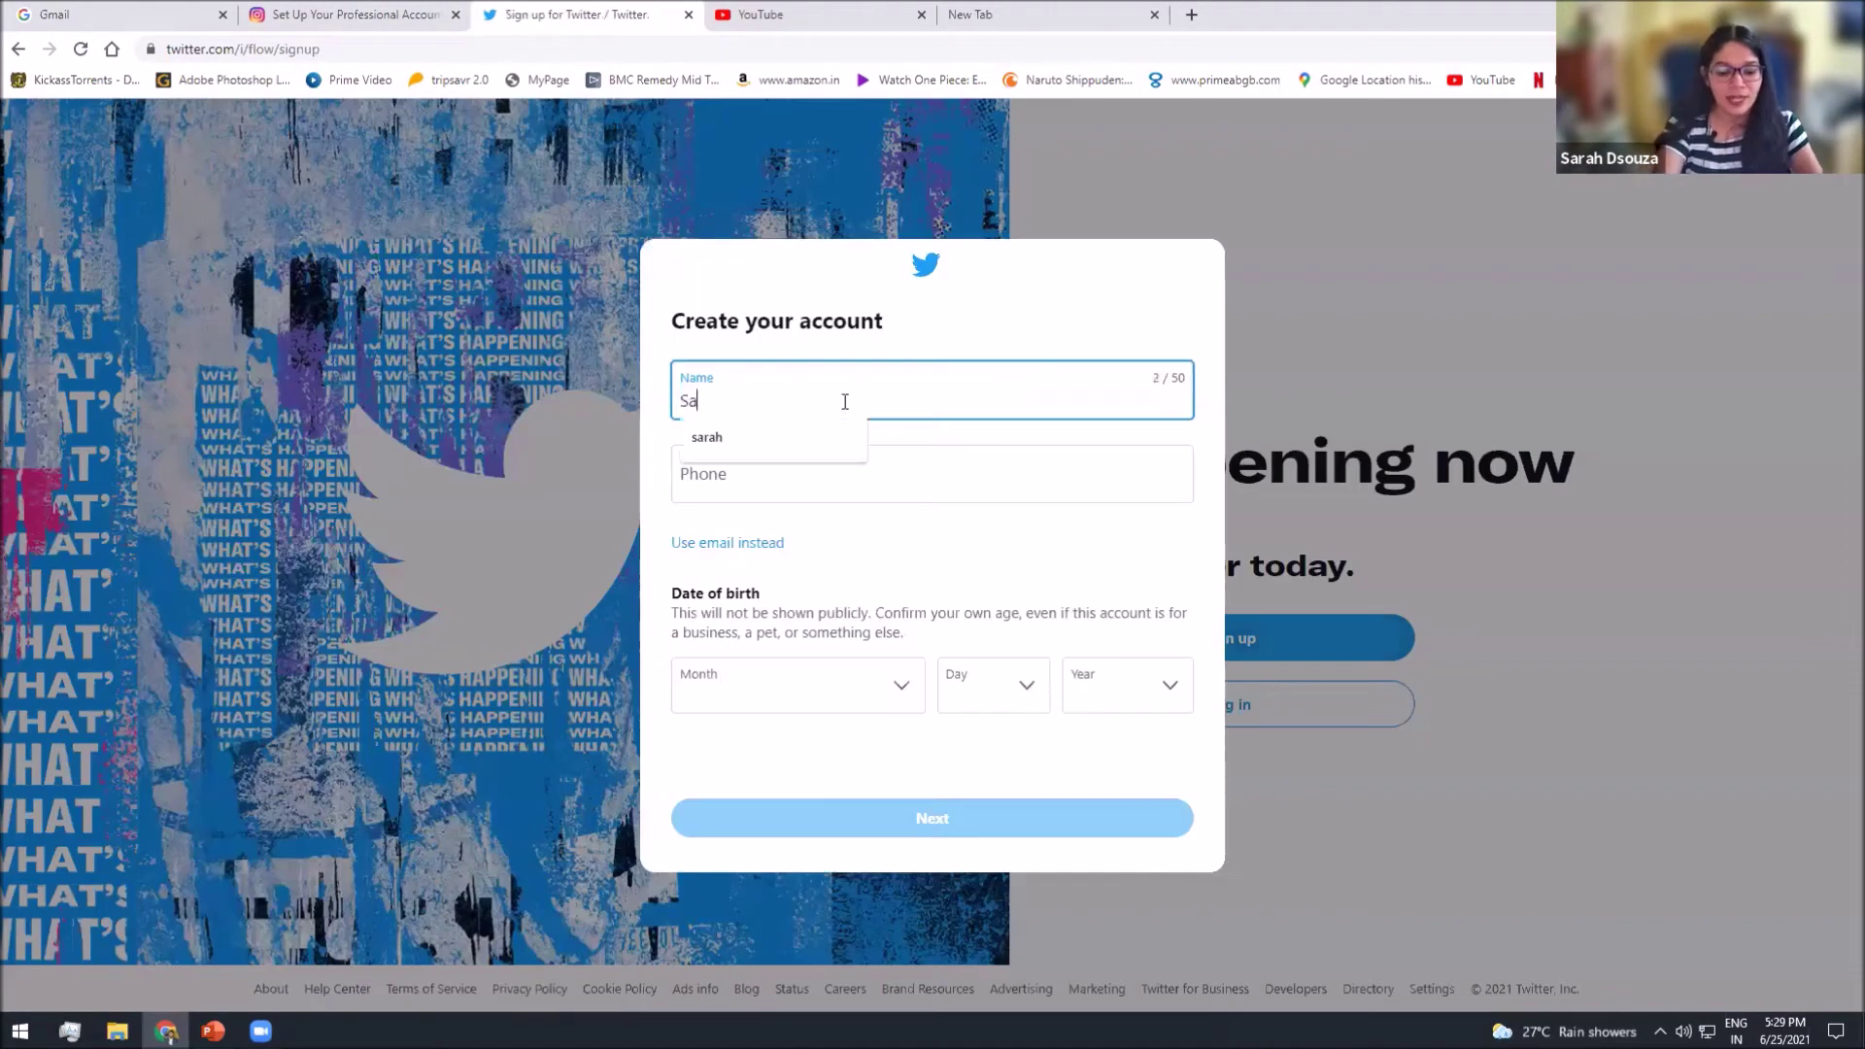
text(rah)
click(976, 542)
click(749, 483)
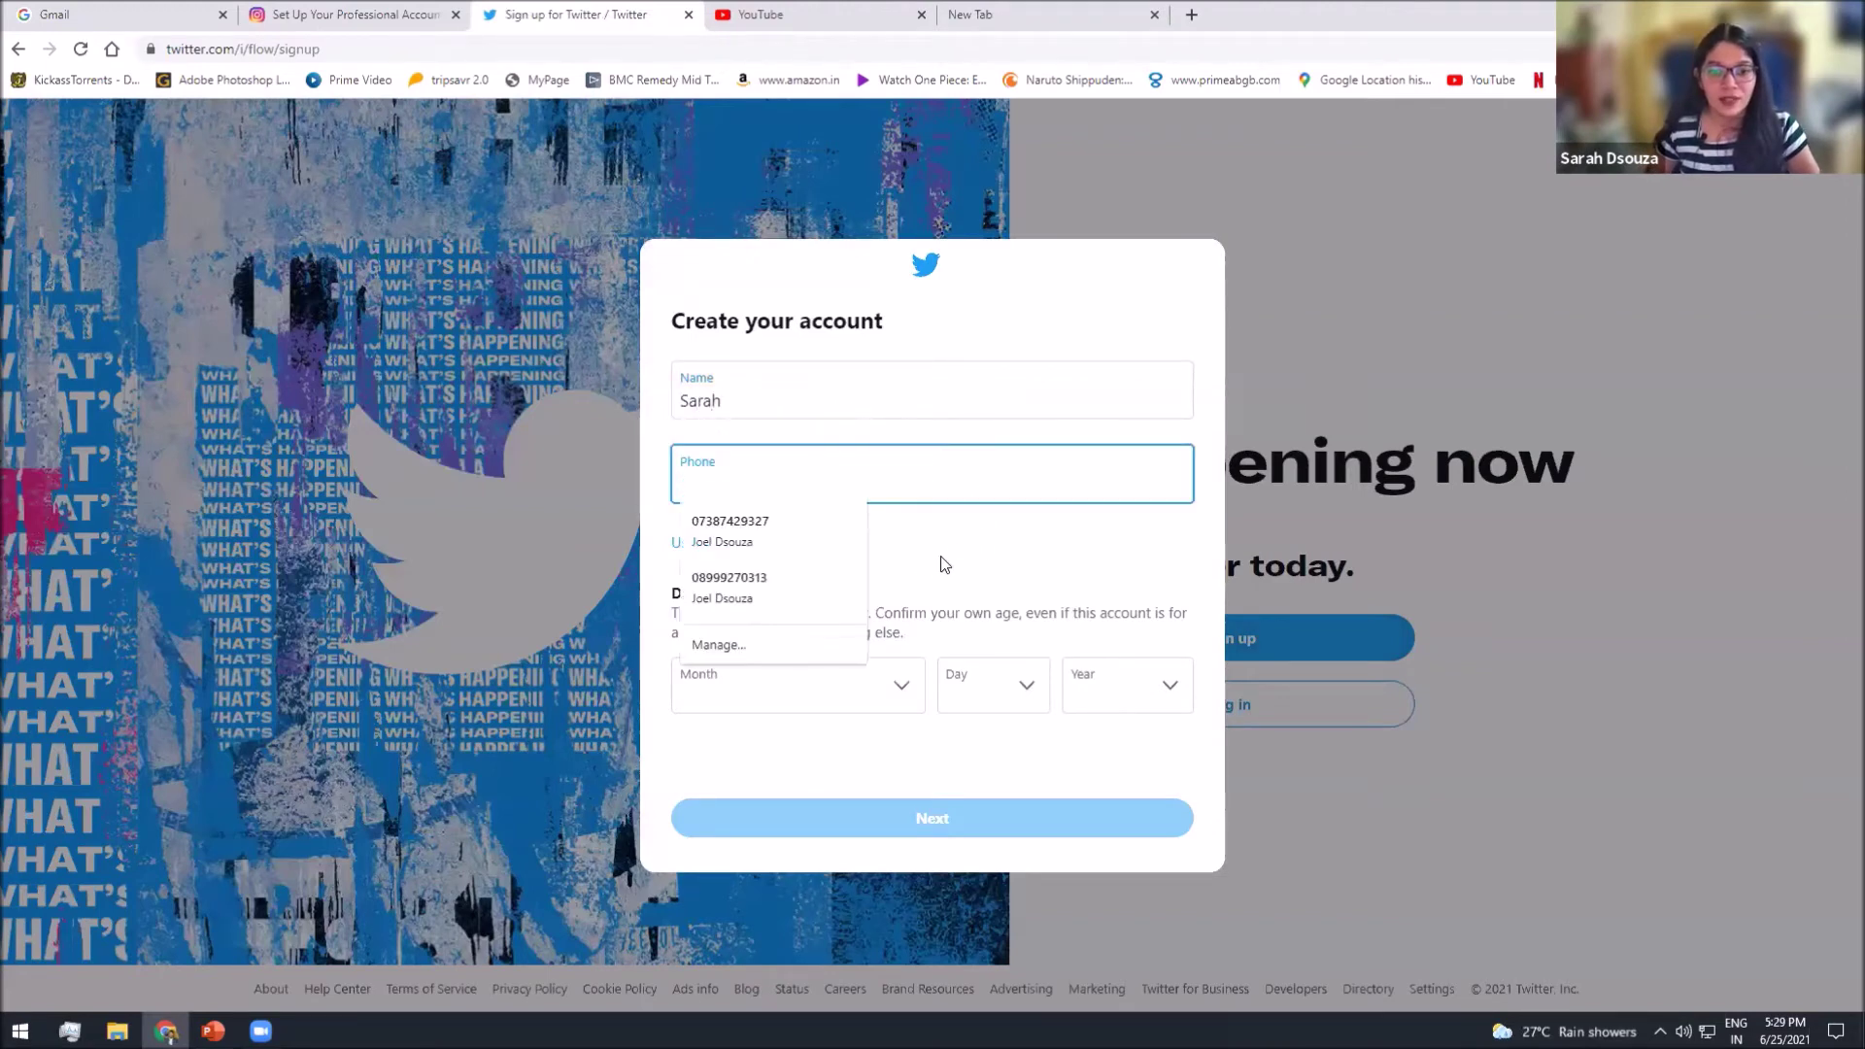
click(957, 562)
click(763, 476)
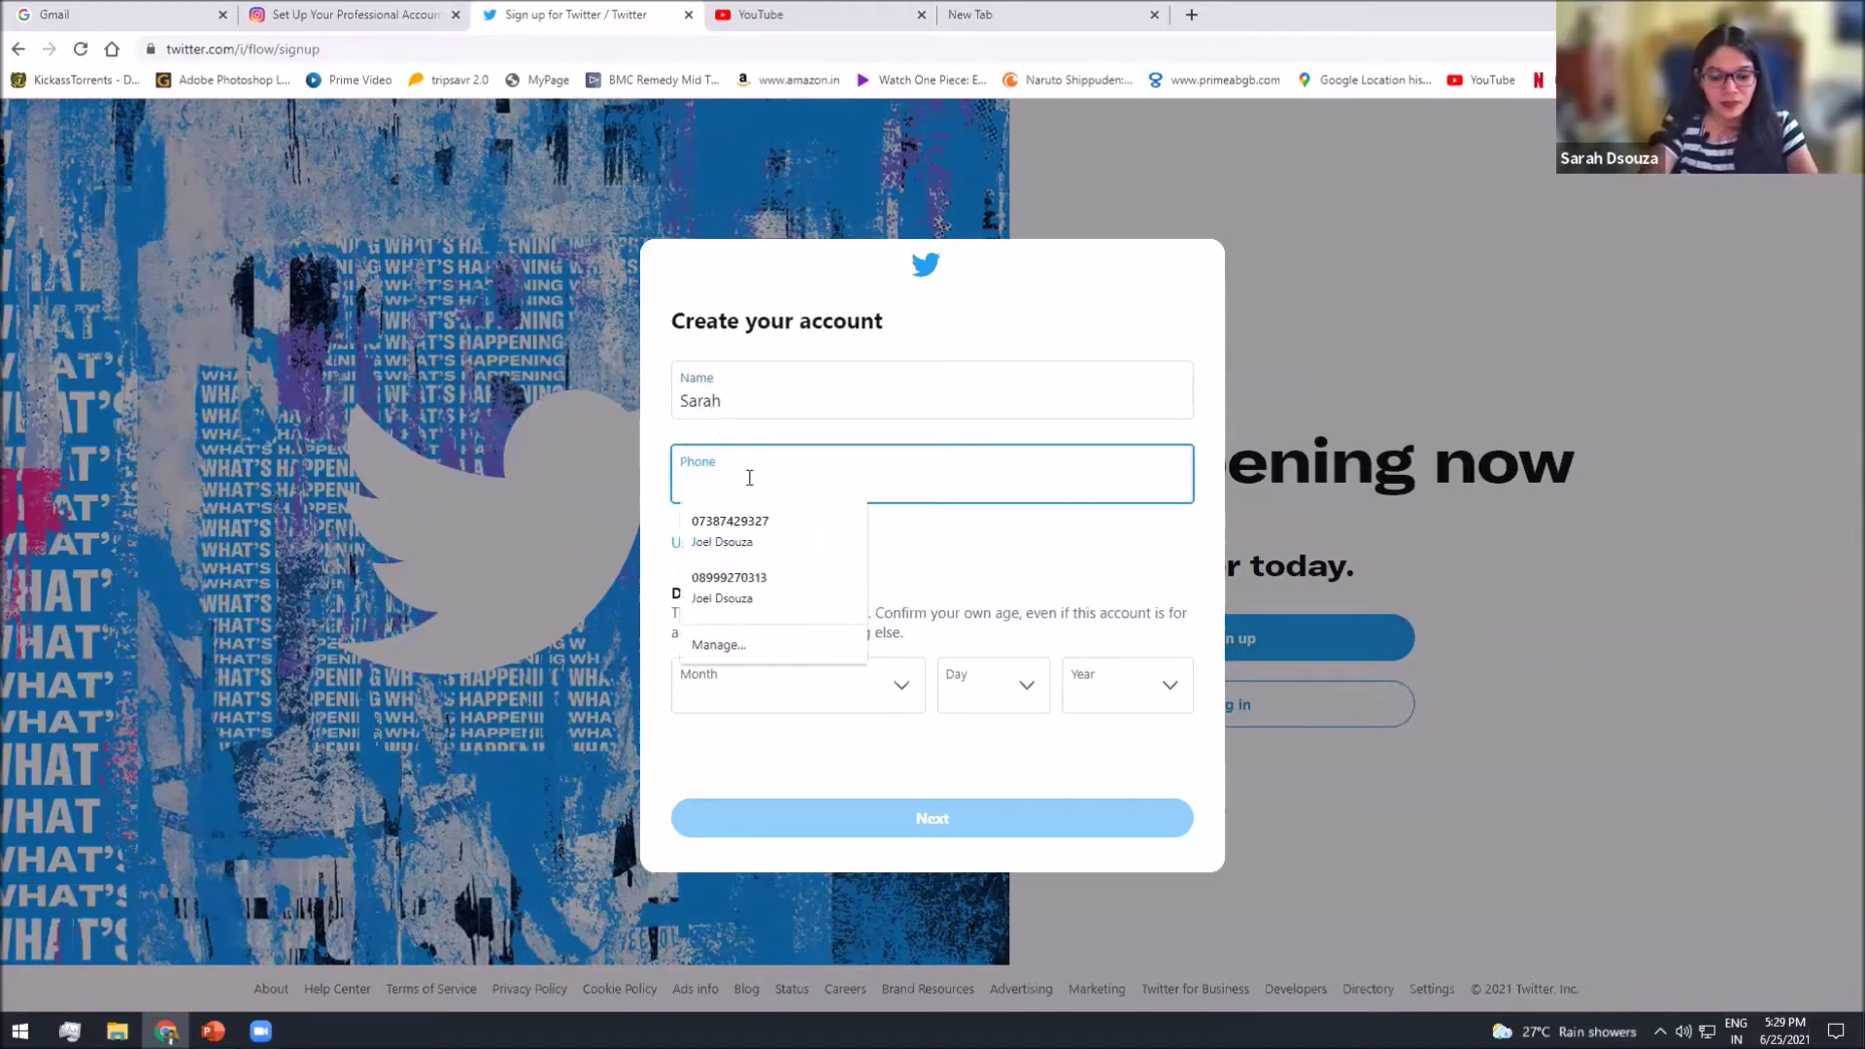
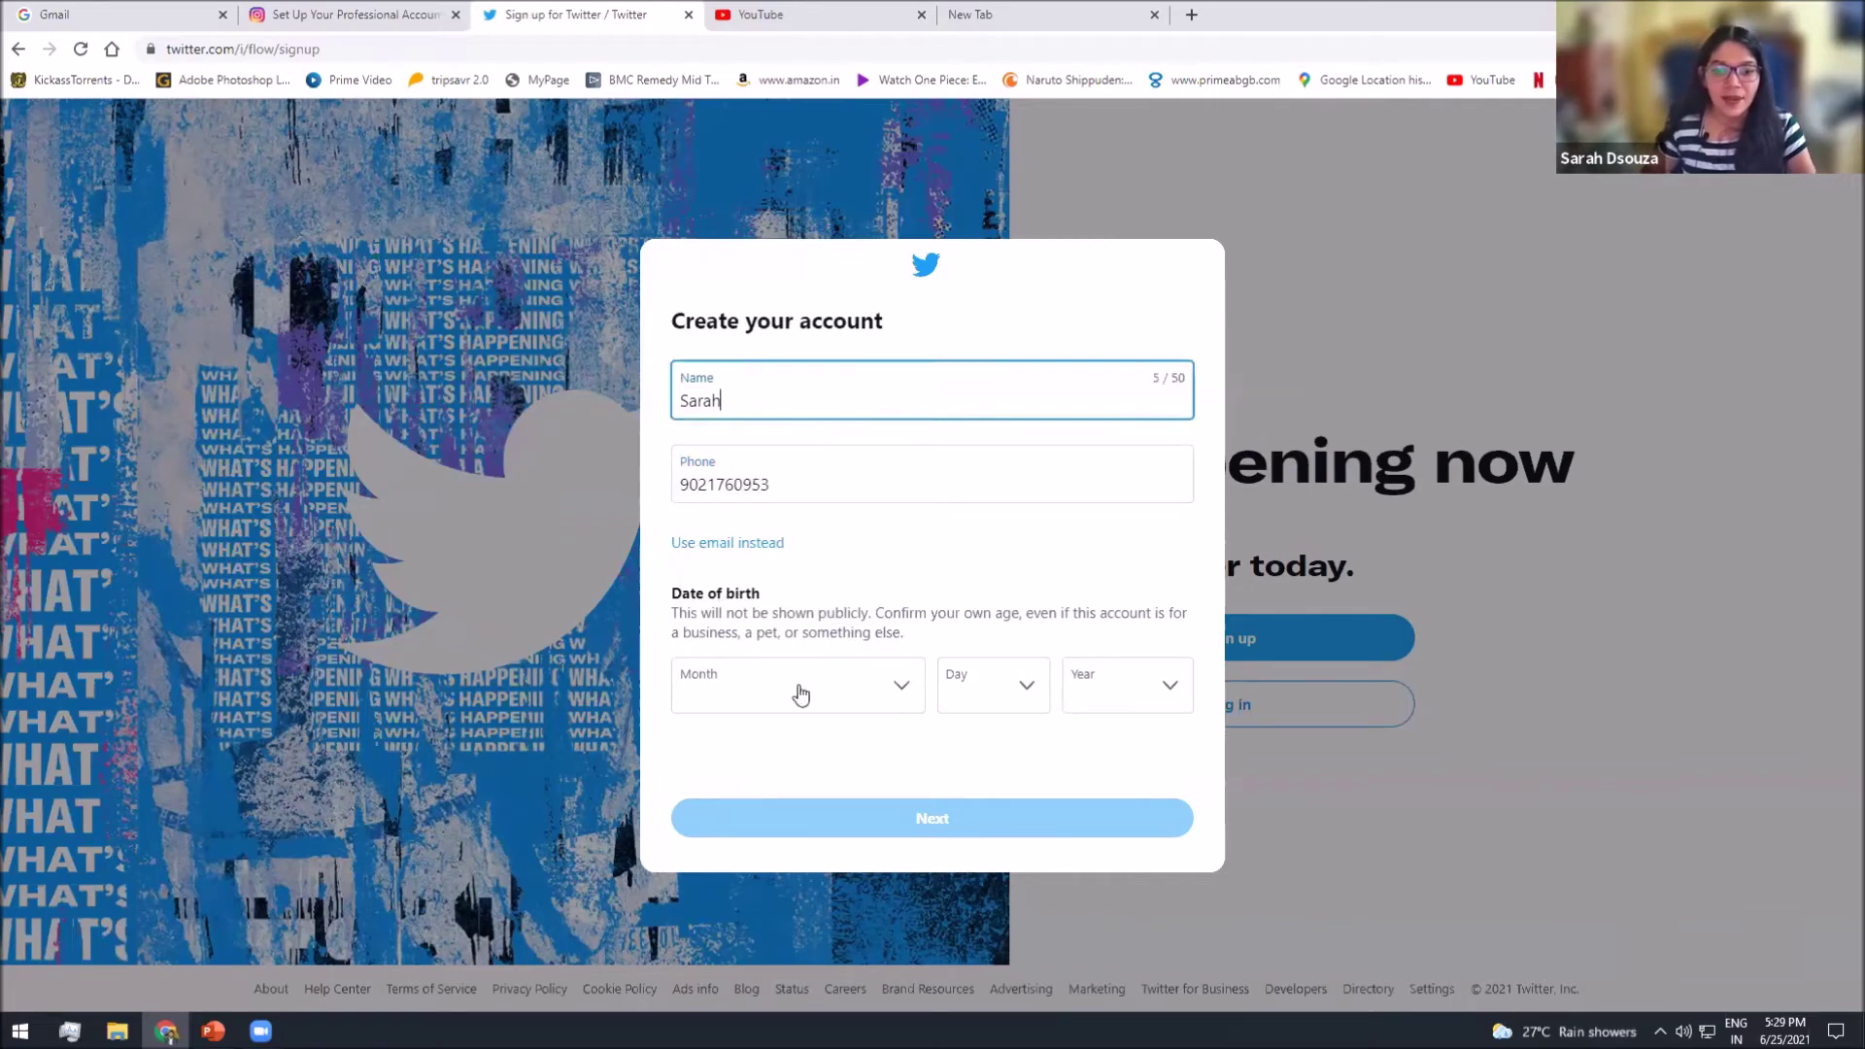
- Set the birth date to January 30, 2001 and continue
click(800, 684)
click(767, 743)
click(991, 688)
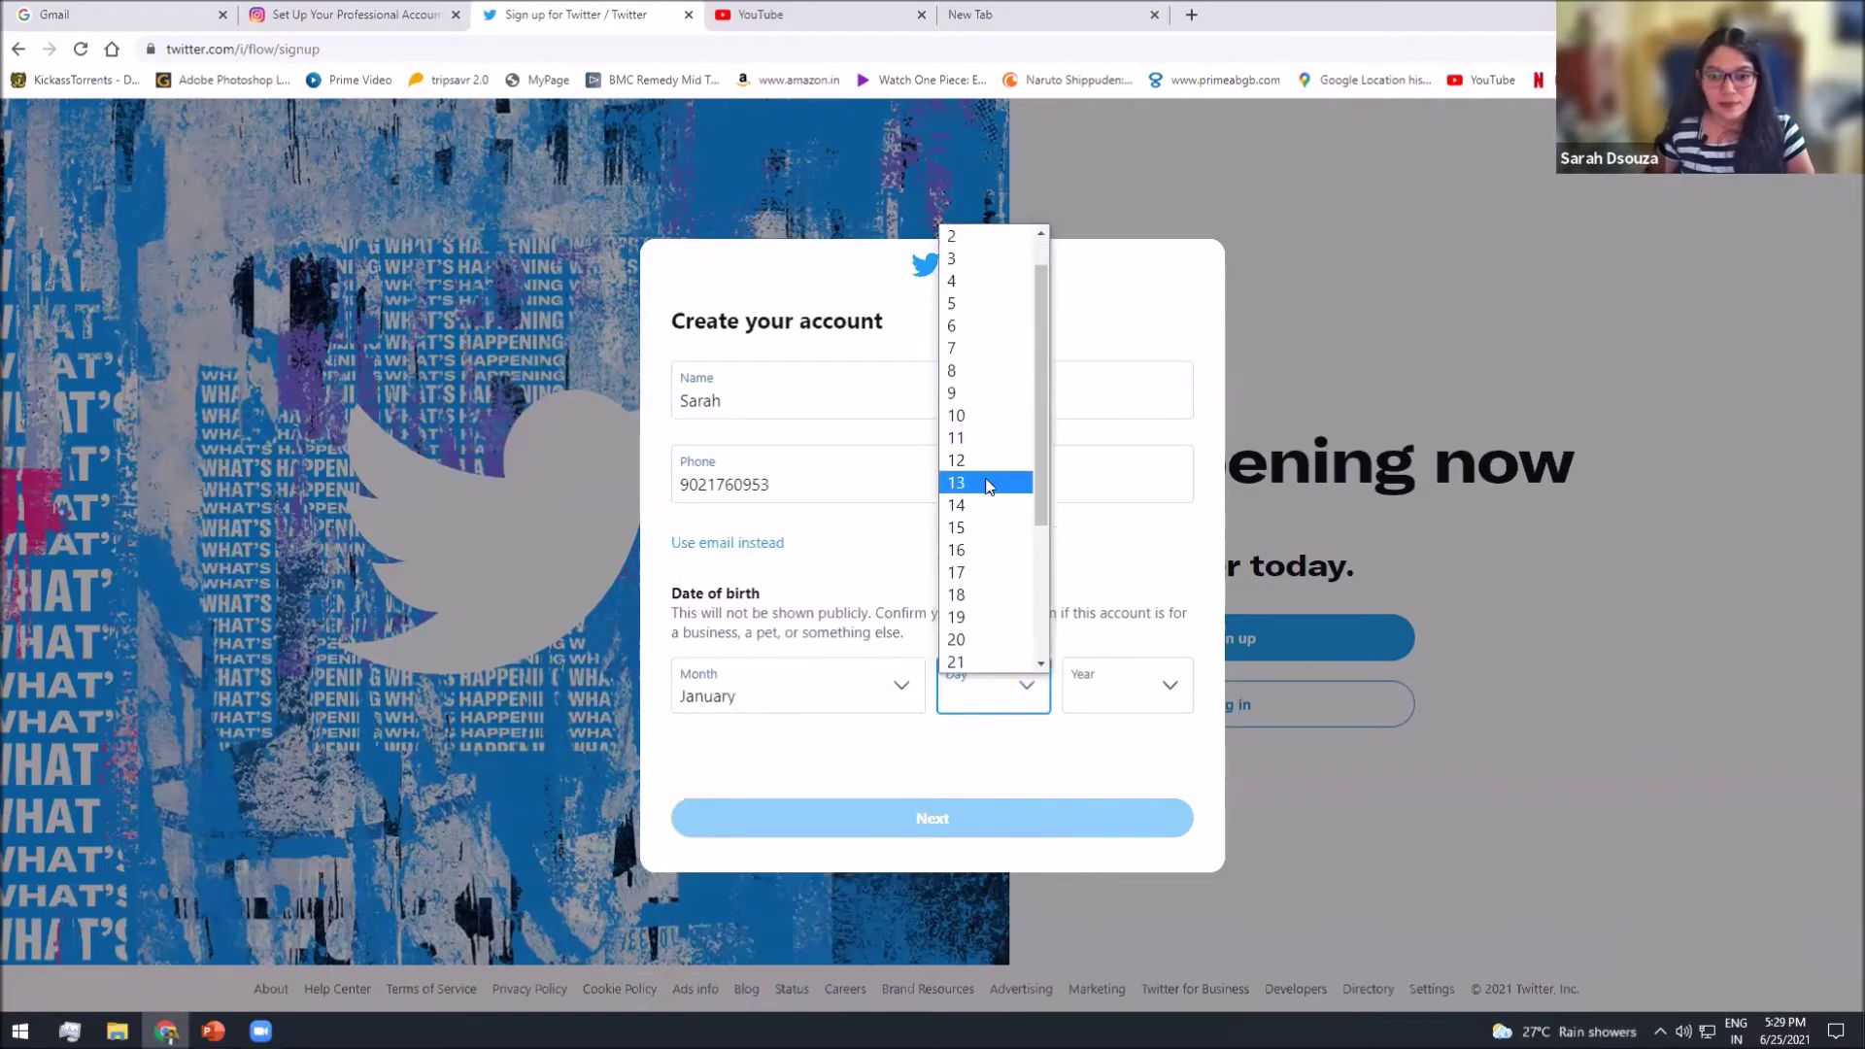
scroll(1005, 534, down, 4)
click(998, 636)
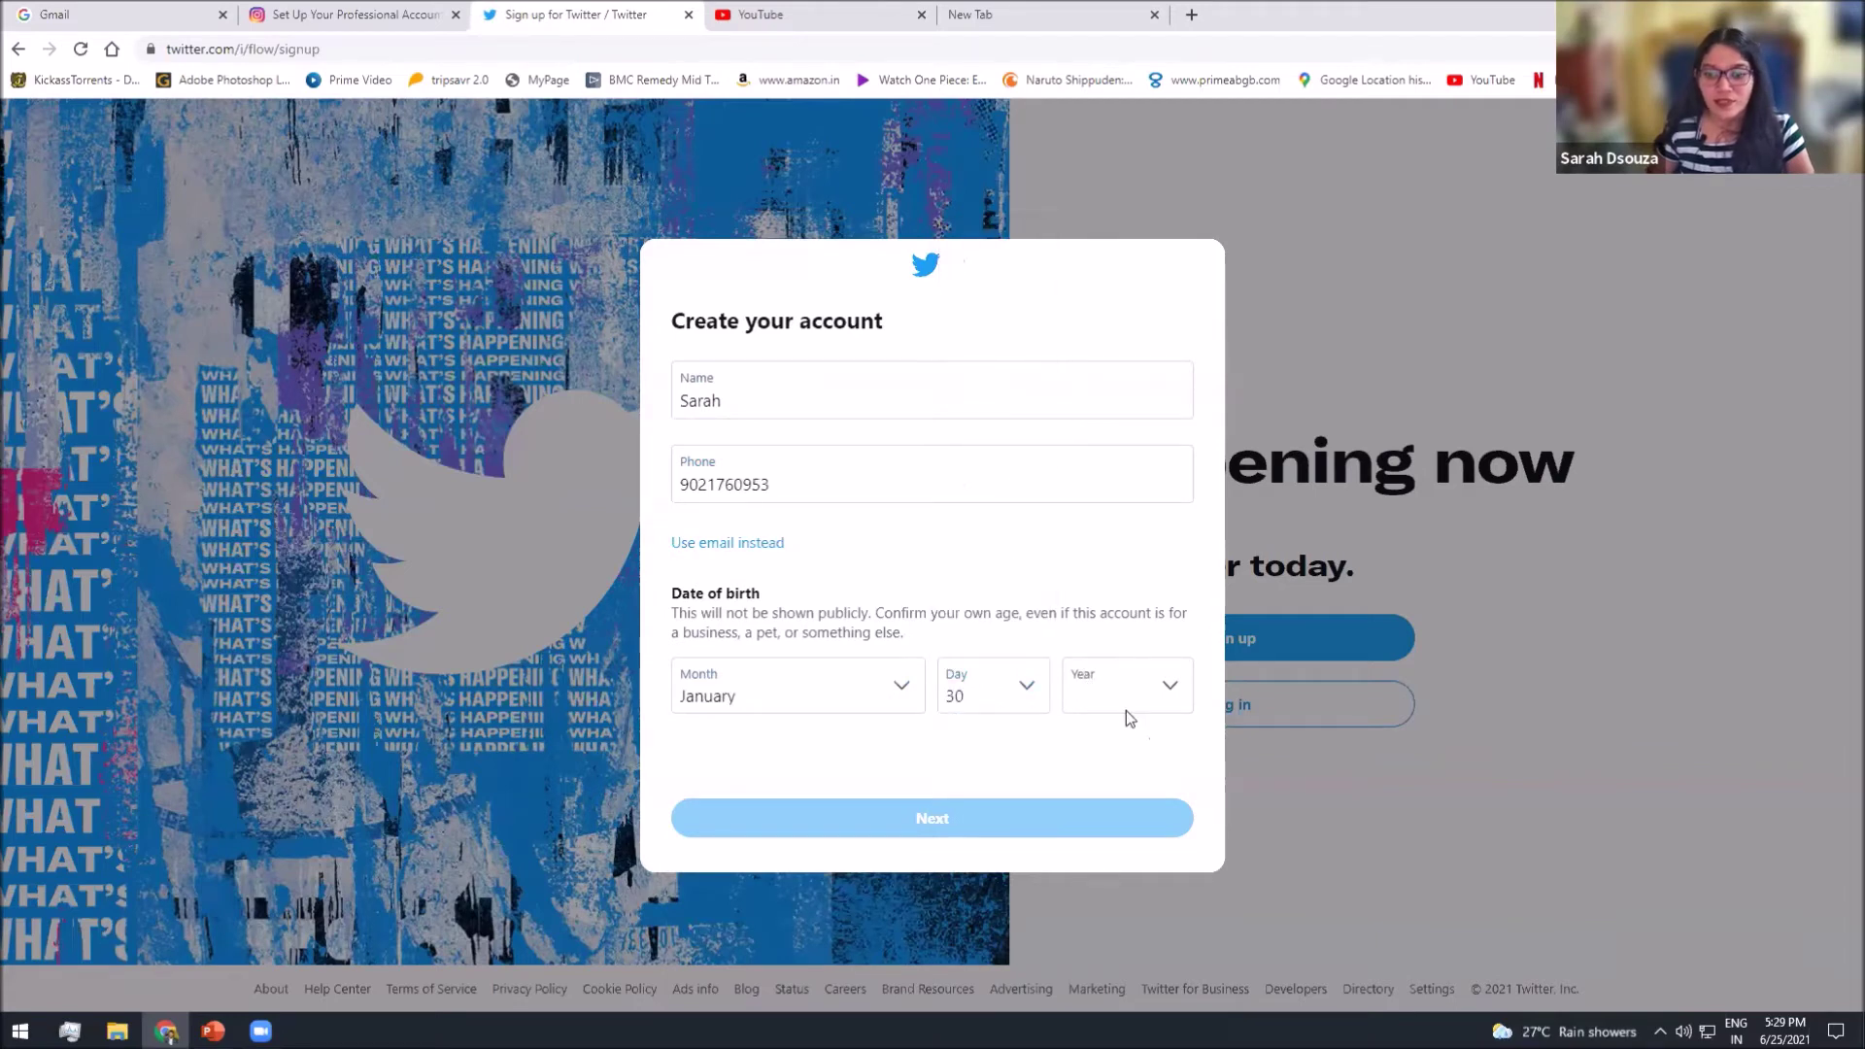
click(1125, 688)
scroll(1095, 641, down, 4)
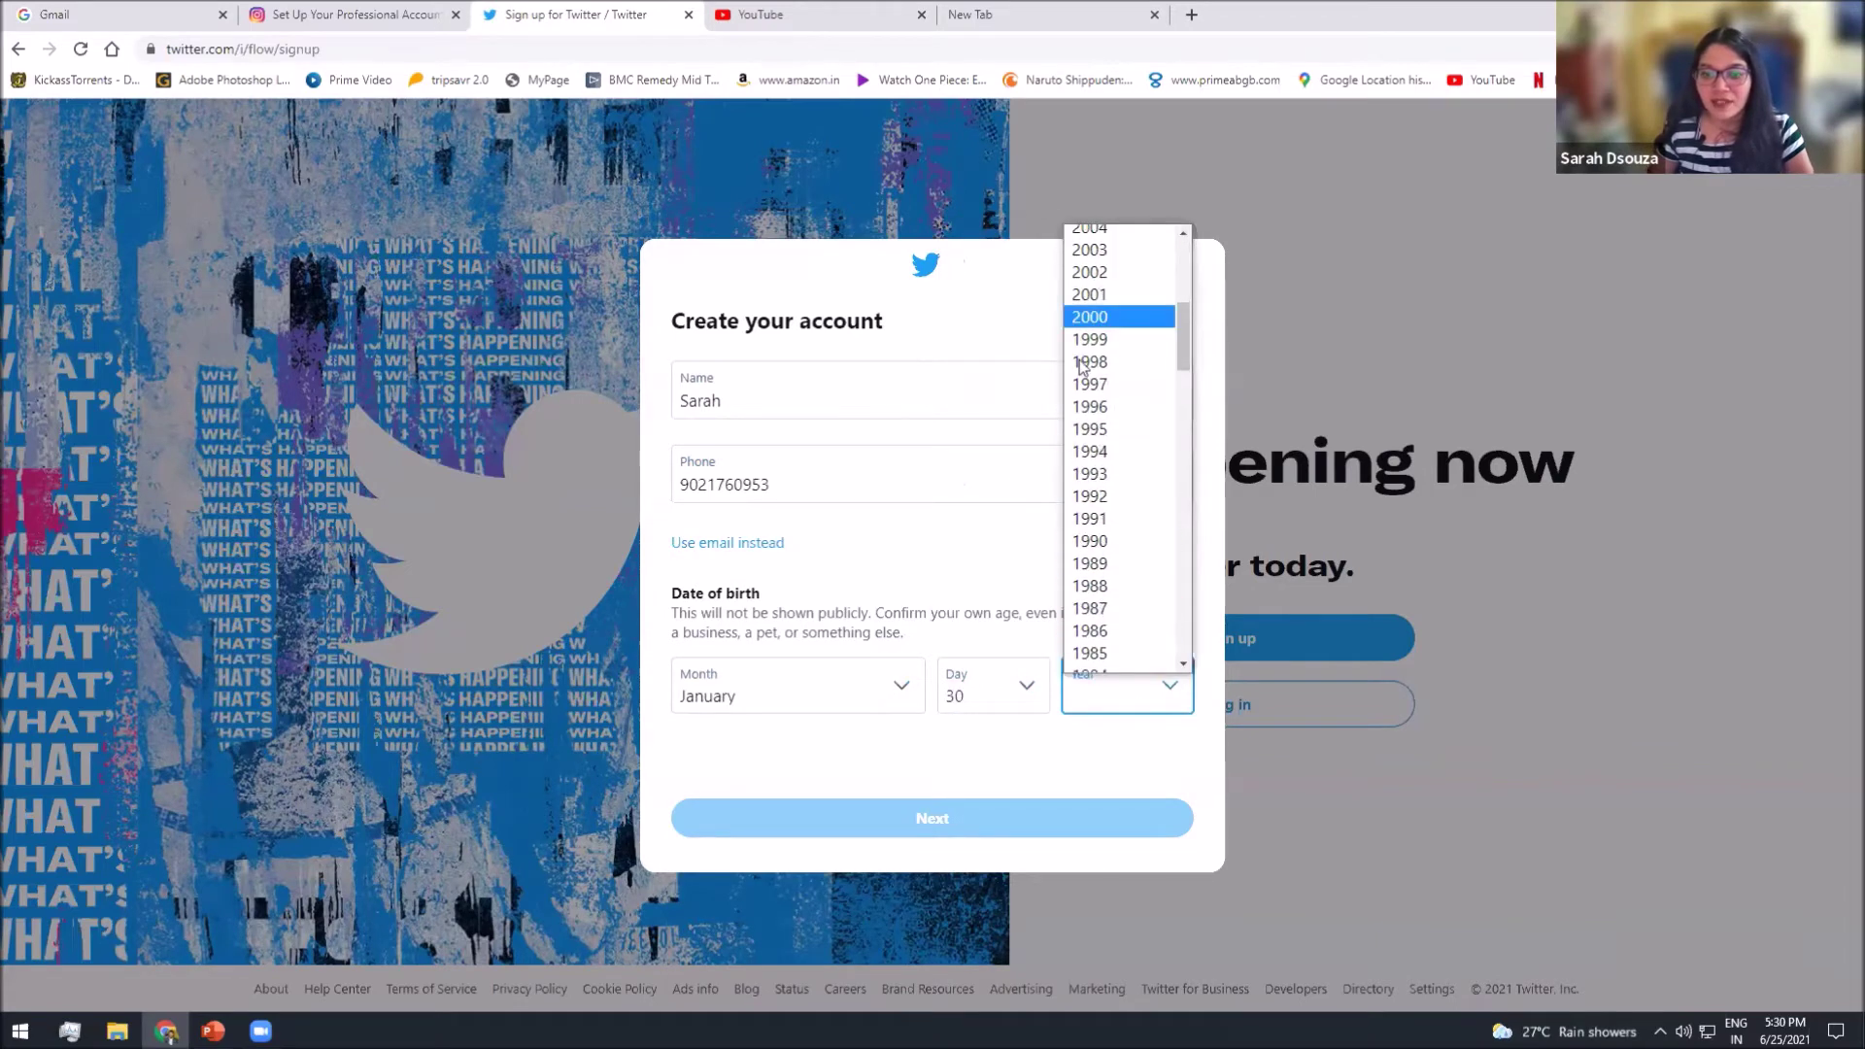
click(1101, 296)
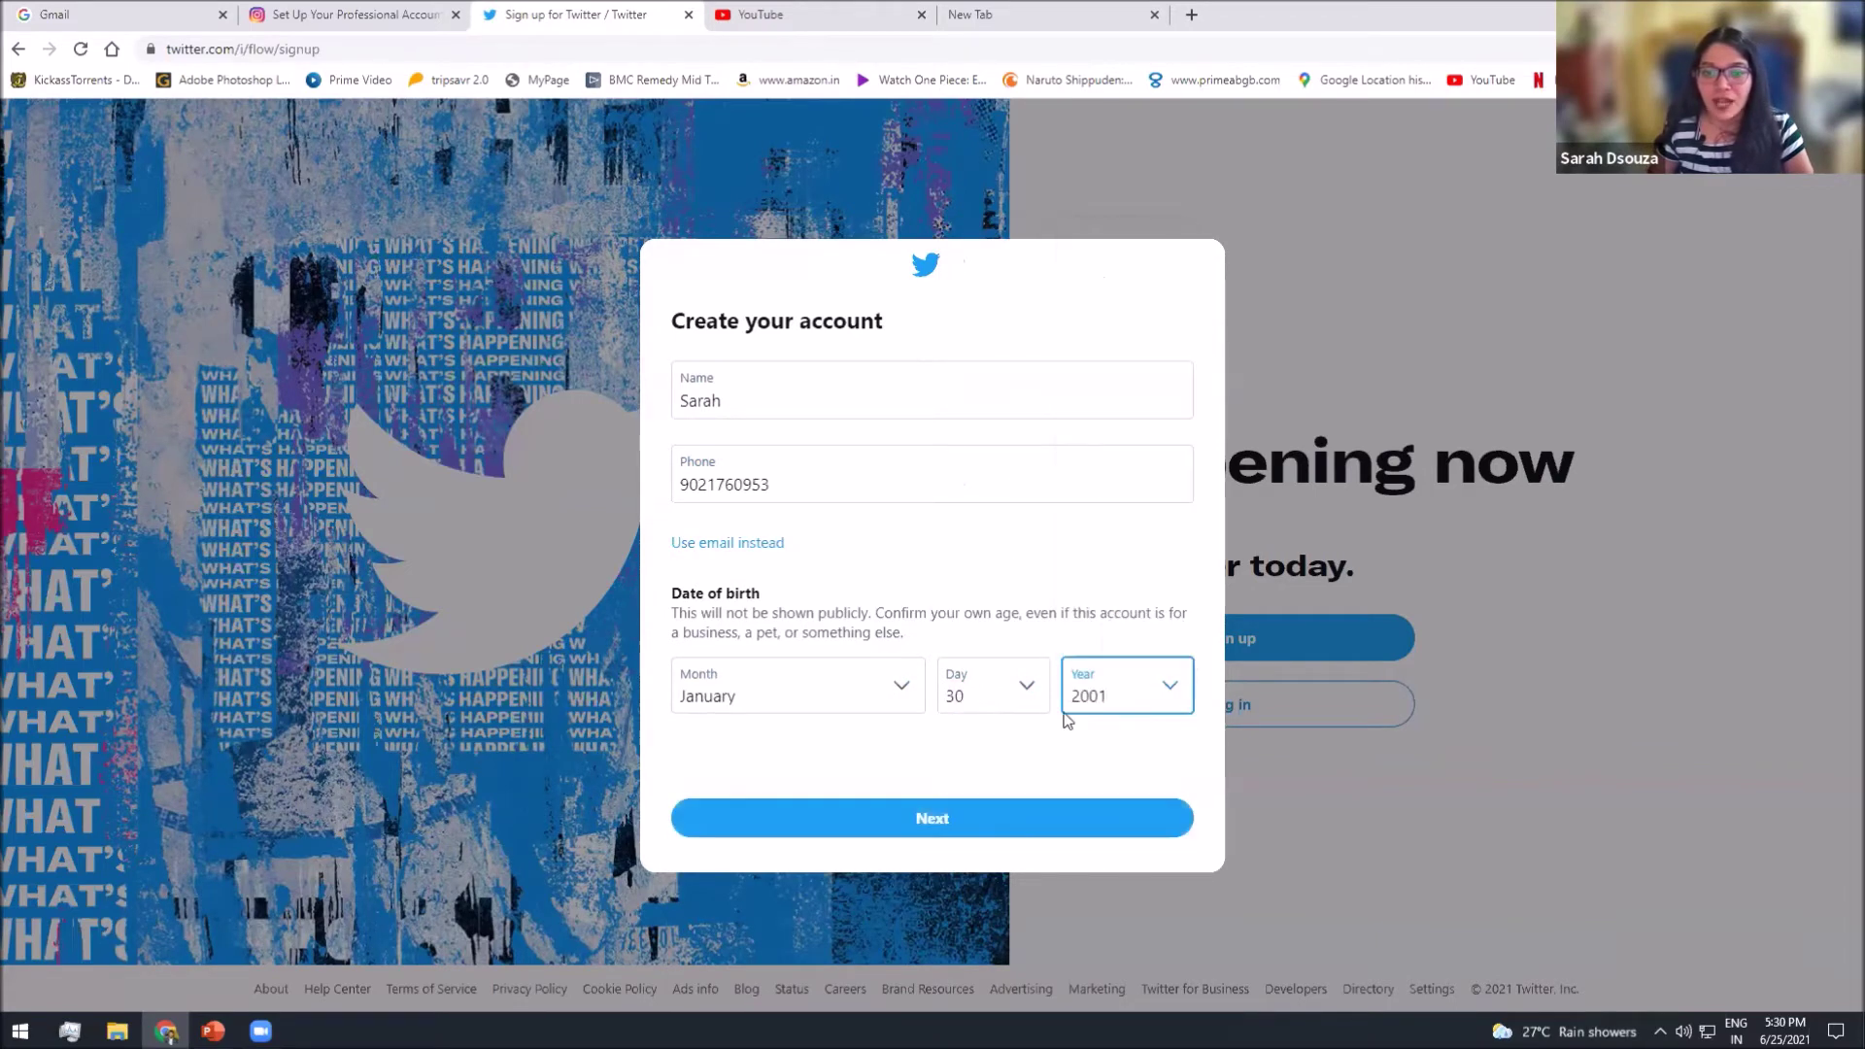
click(1013, 818)
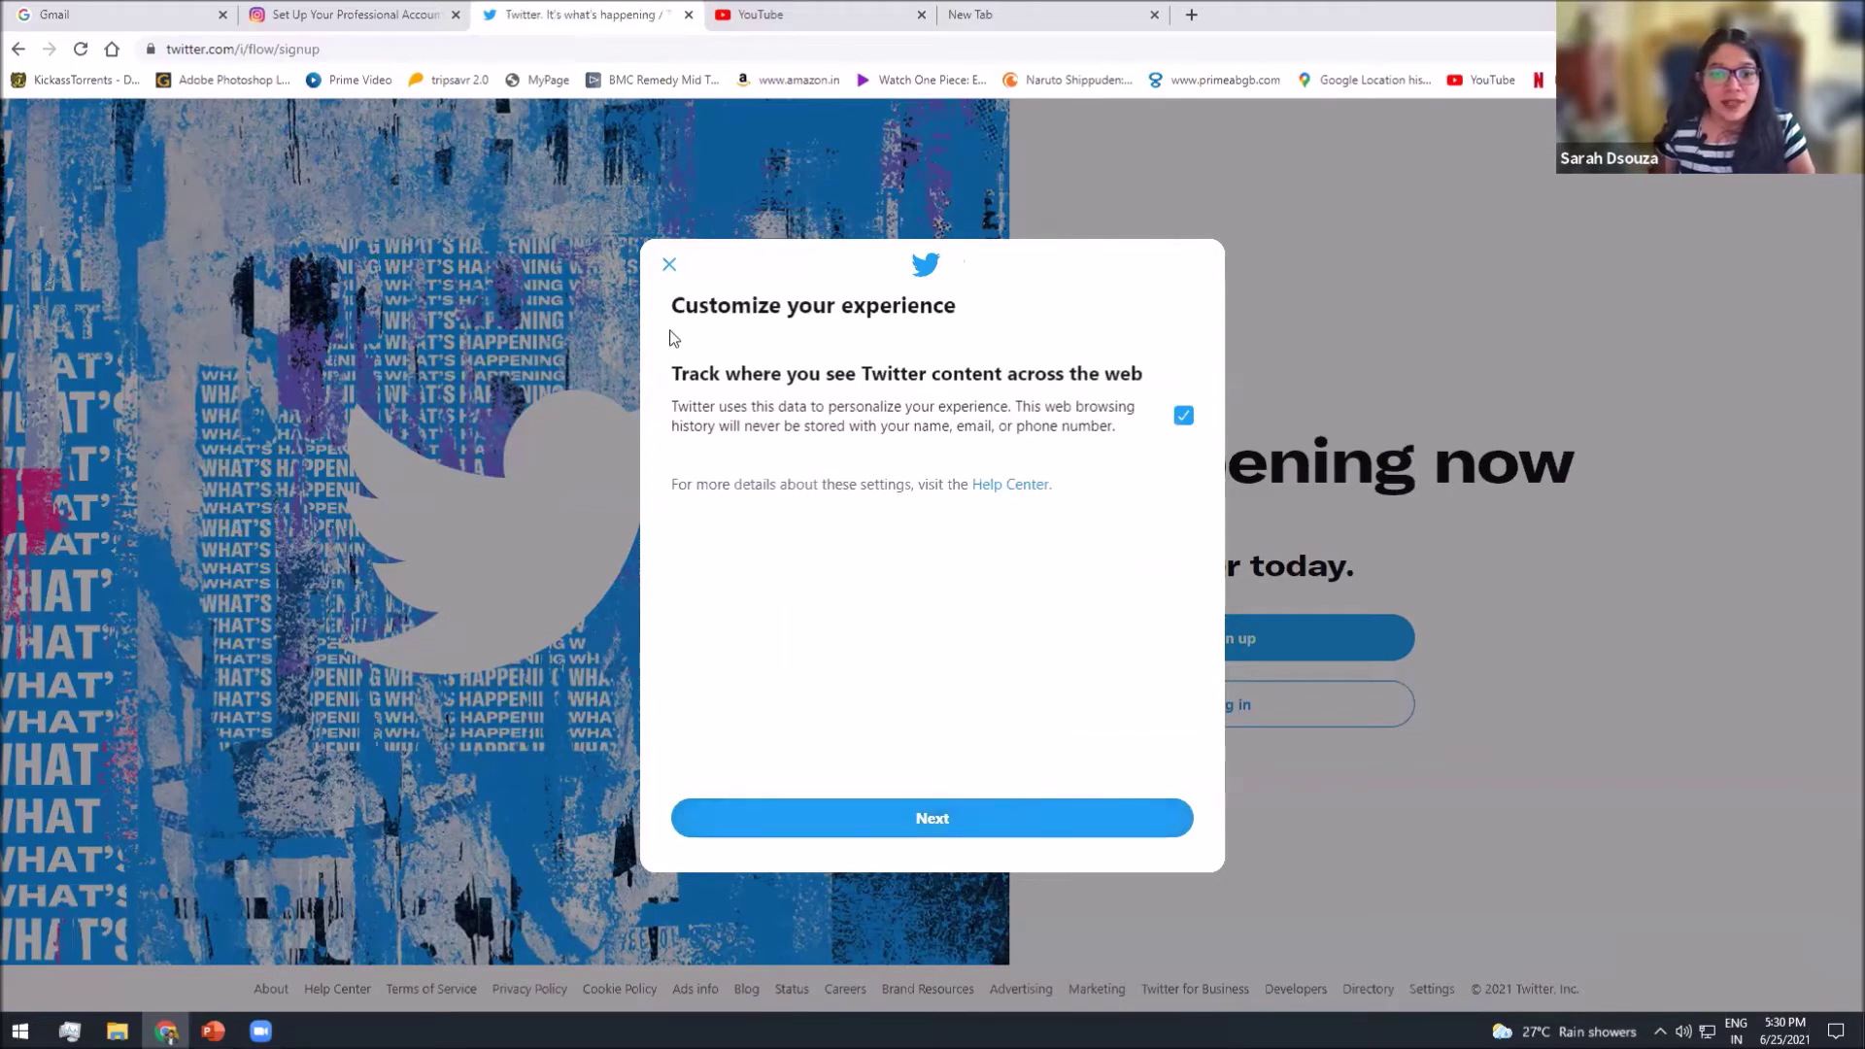
- Submit the Twitter sign-up and agree to receive a phone verification code
click(995, 816)
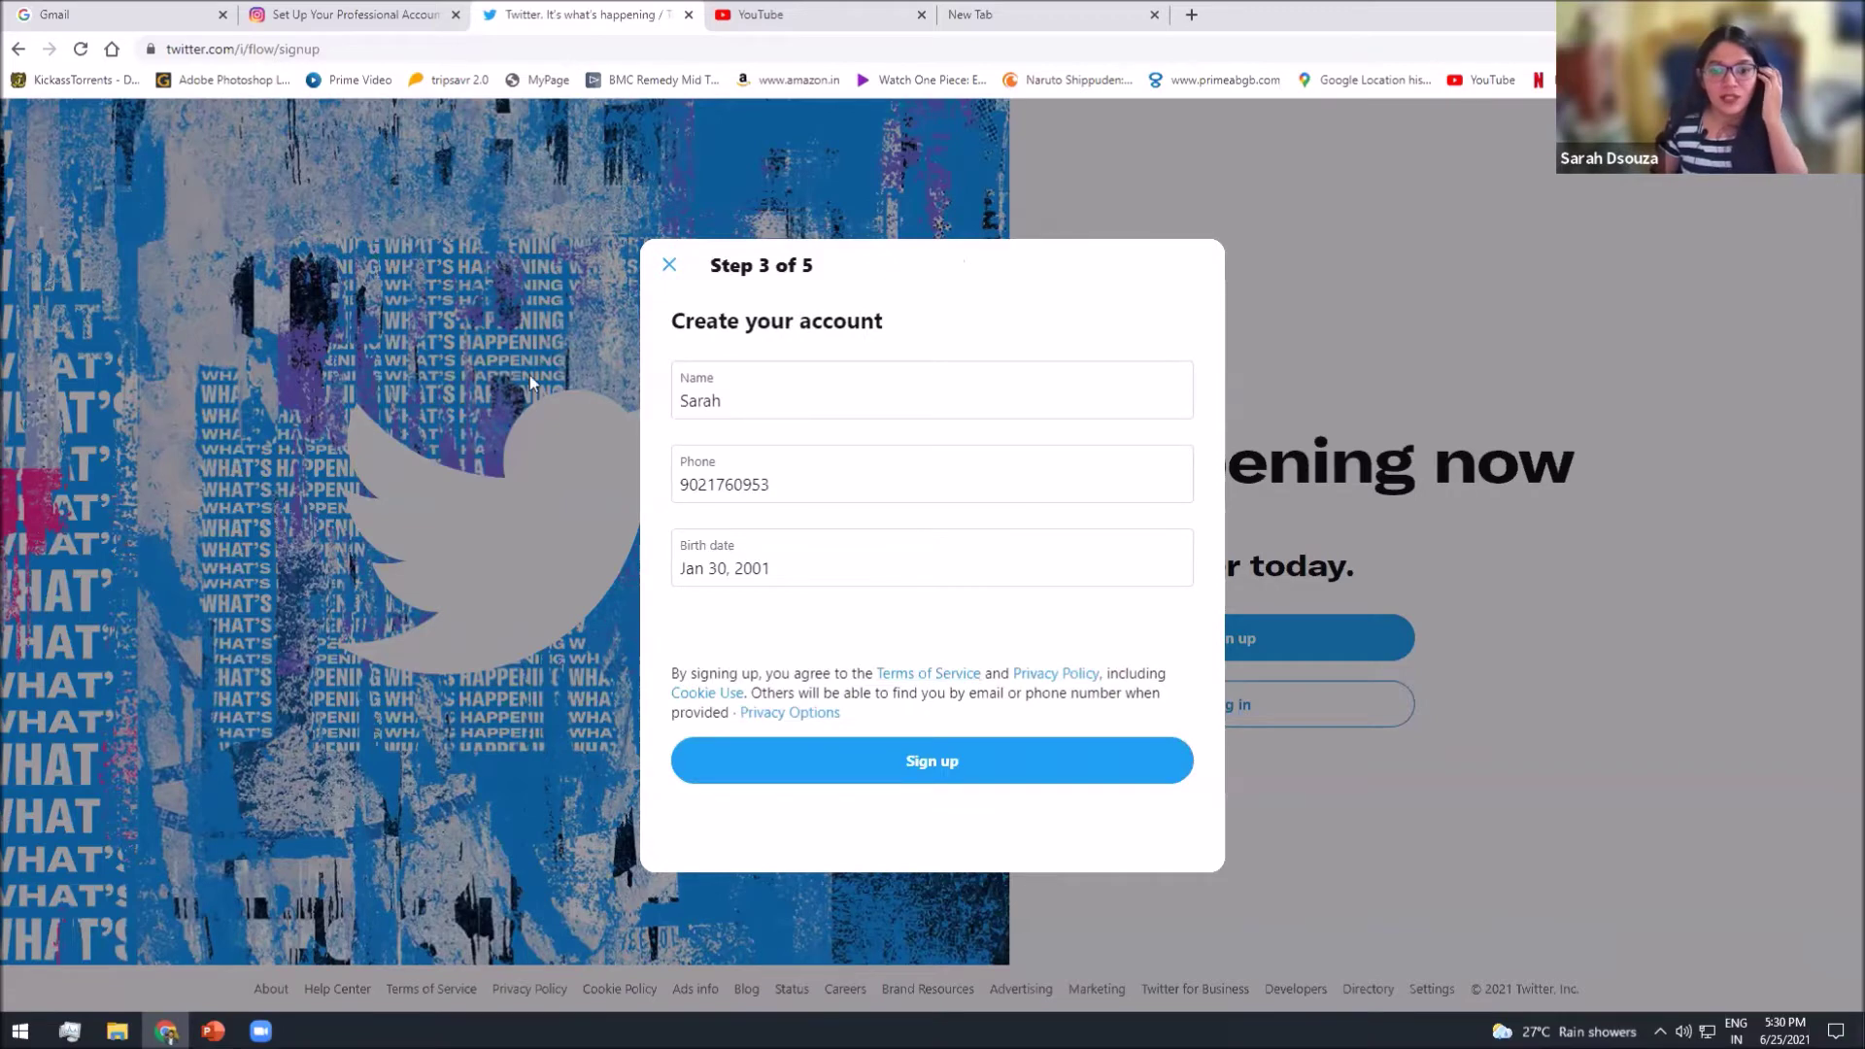
click(1000, 749)
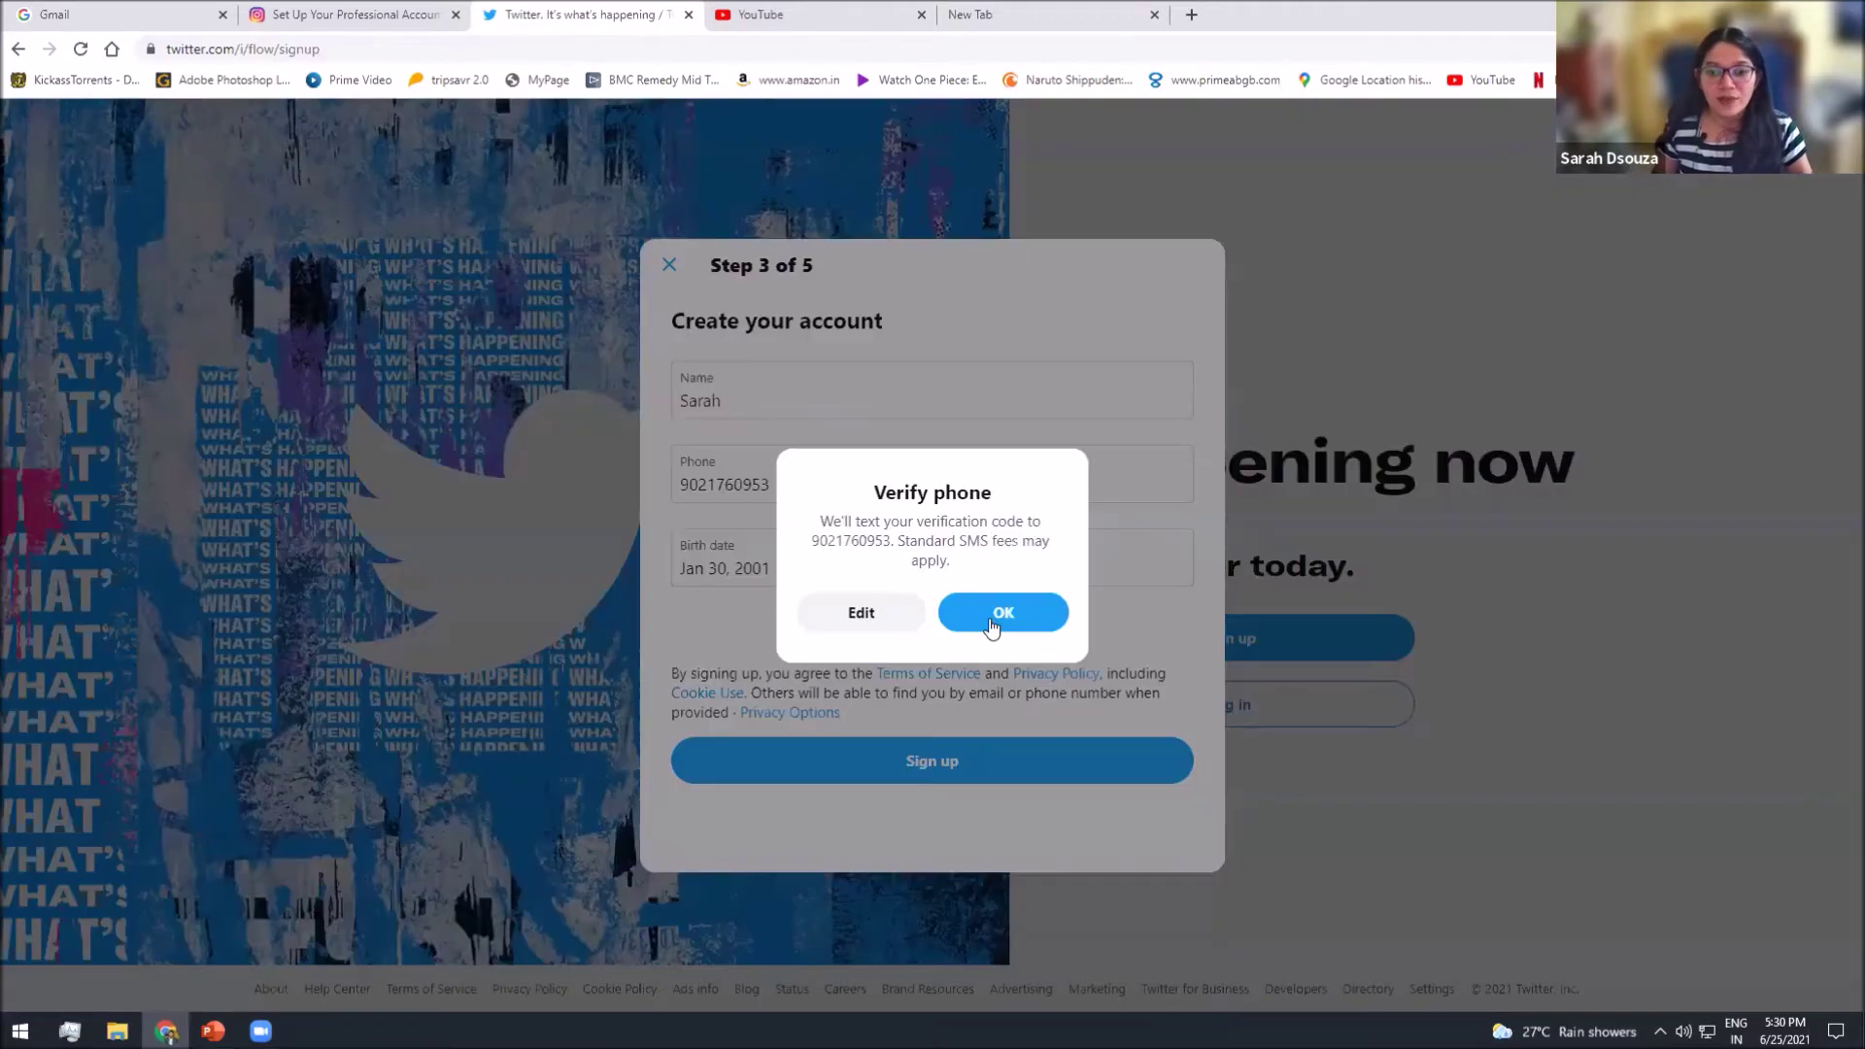
click(991, 621)
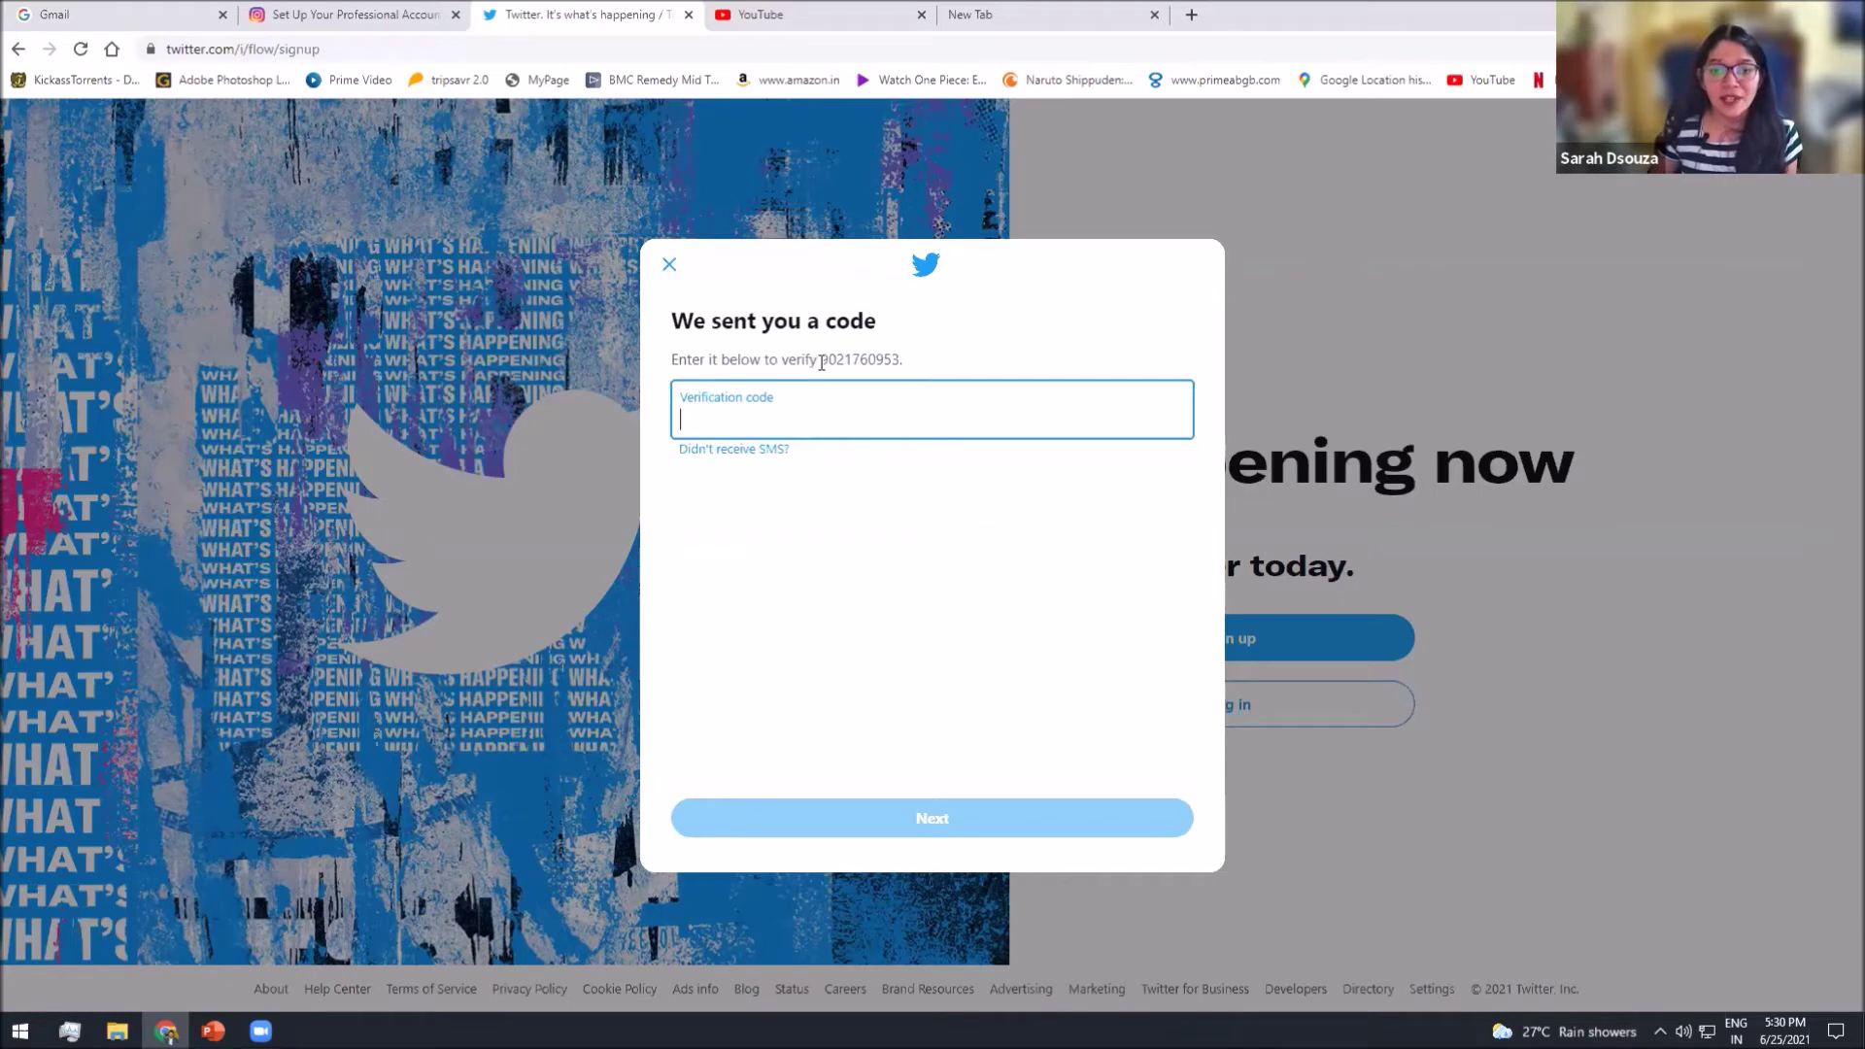
drag(819, 361, 911, 360)
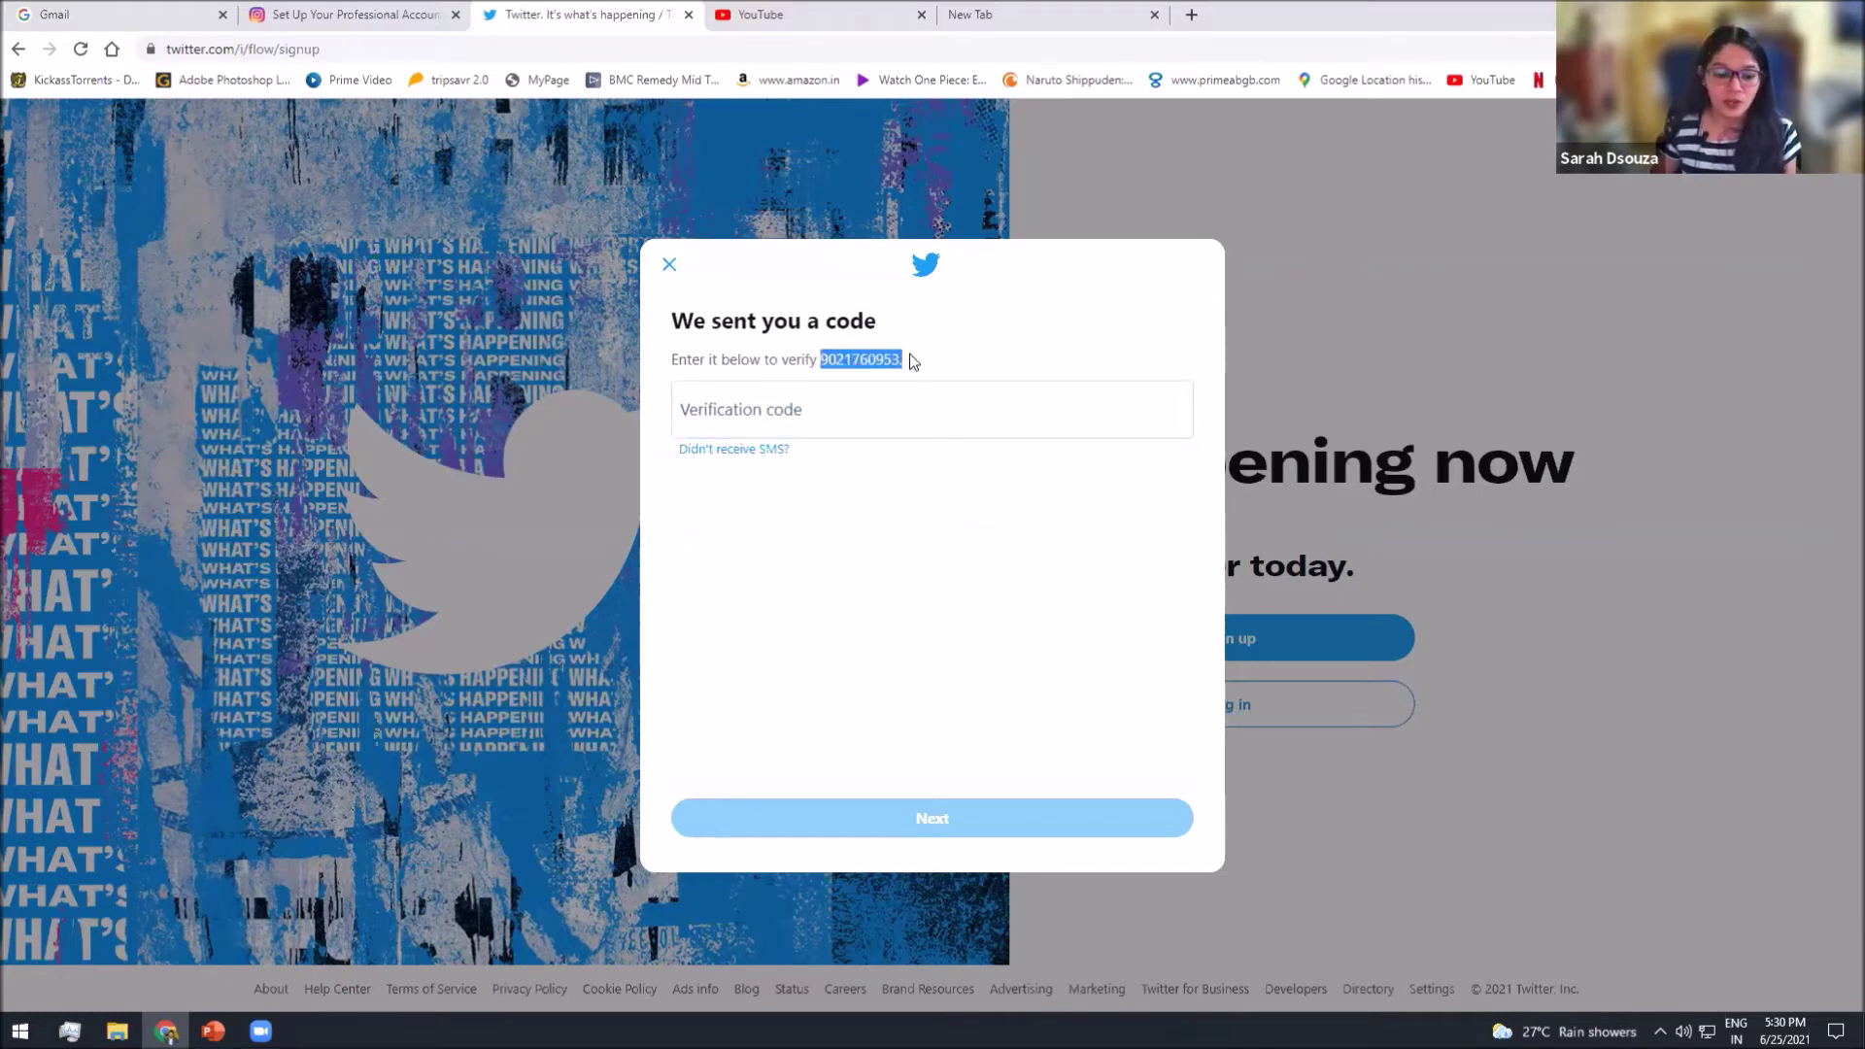